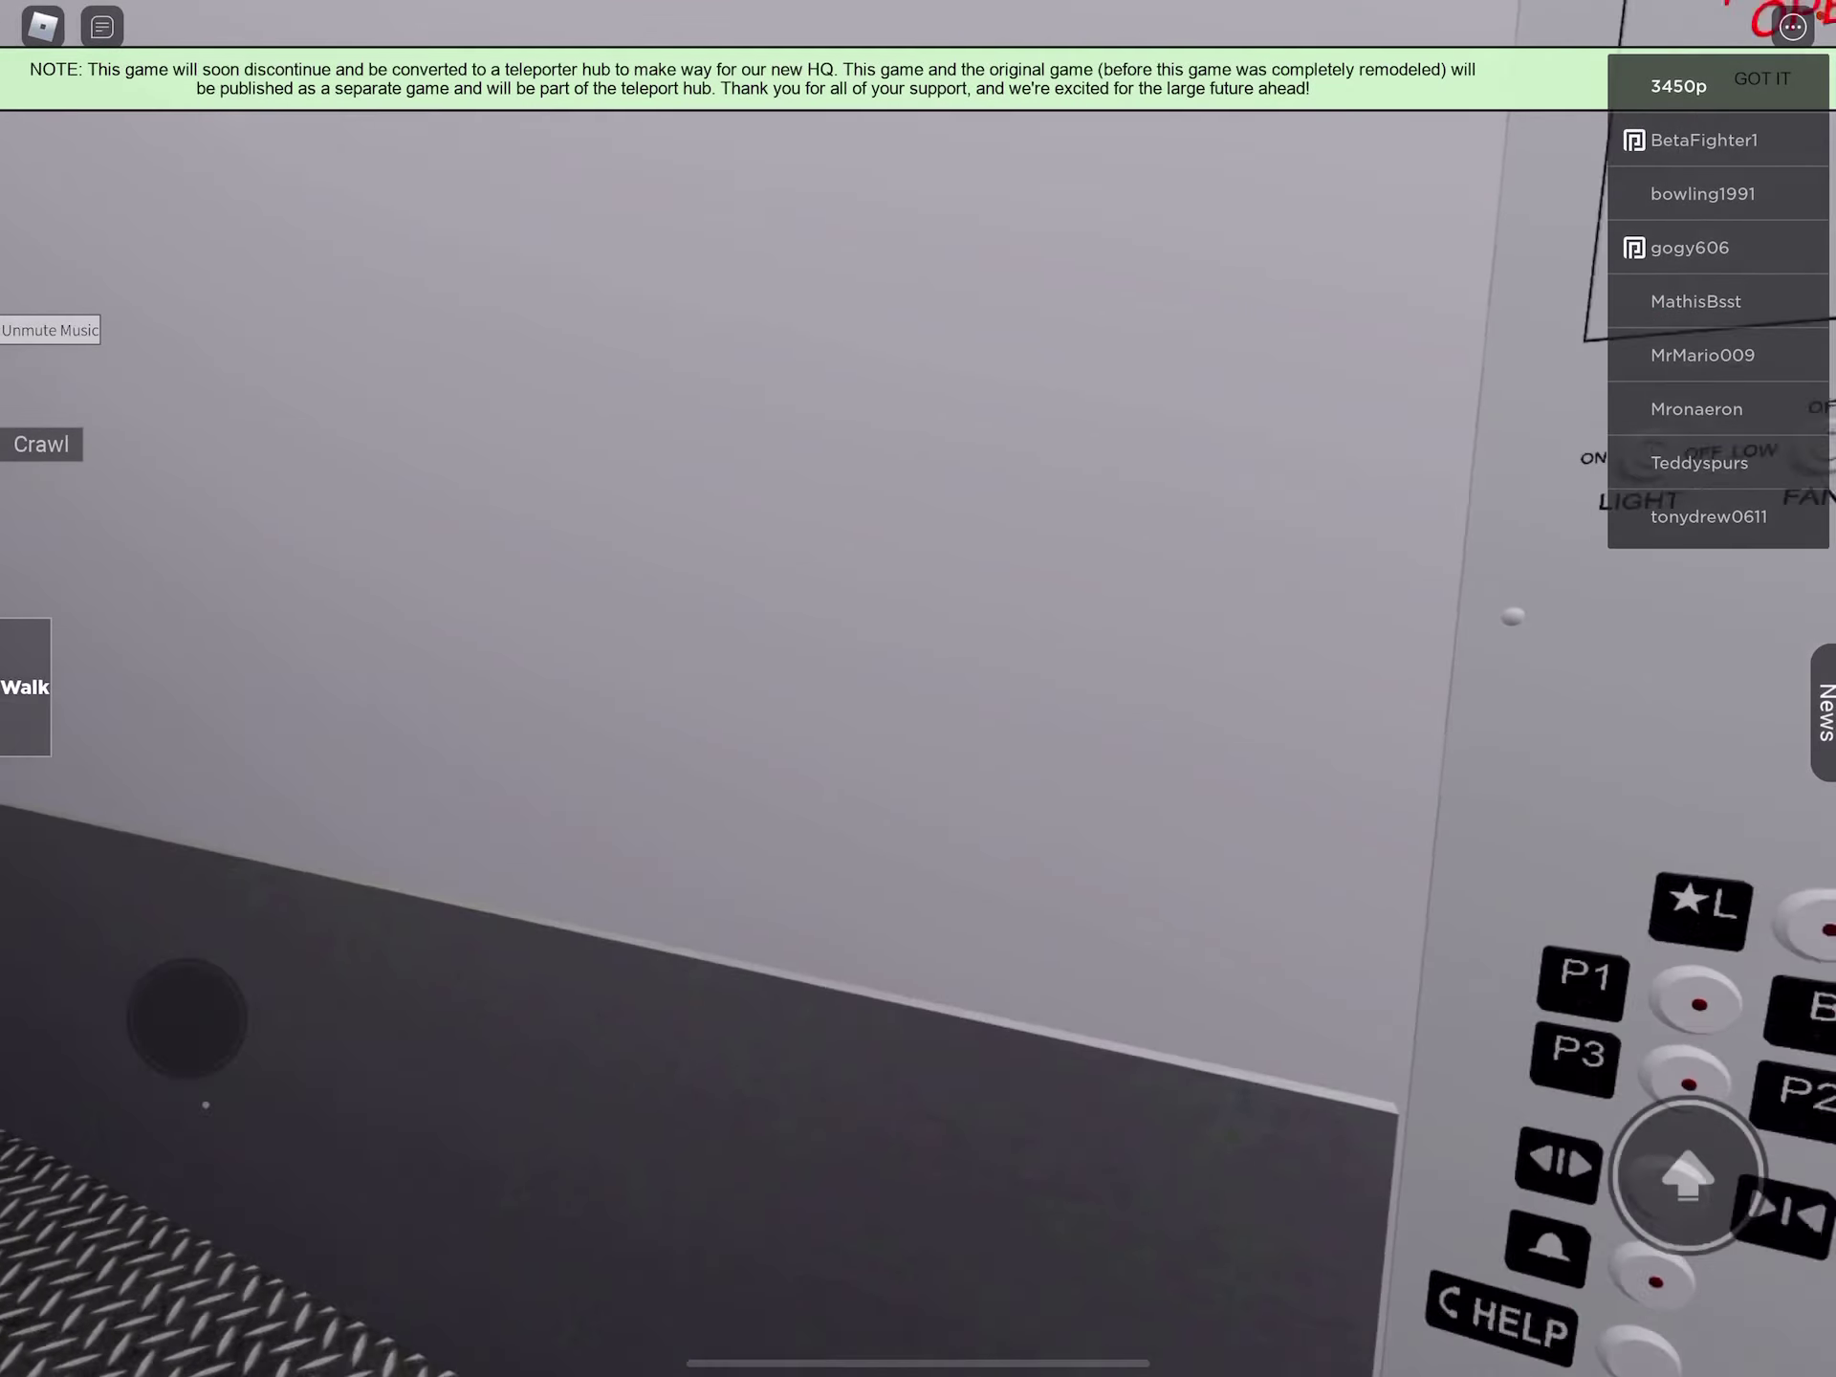
Approach the freight elevator's button panel and look toward the gate.
mouse_move(184, 1057)
left_mouse_down()
mouse_move(185, 1017)
mouse_move(177, 1076)
left_mouse_up()
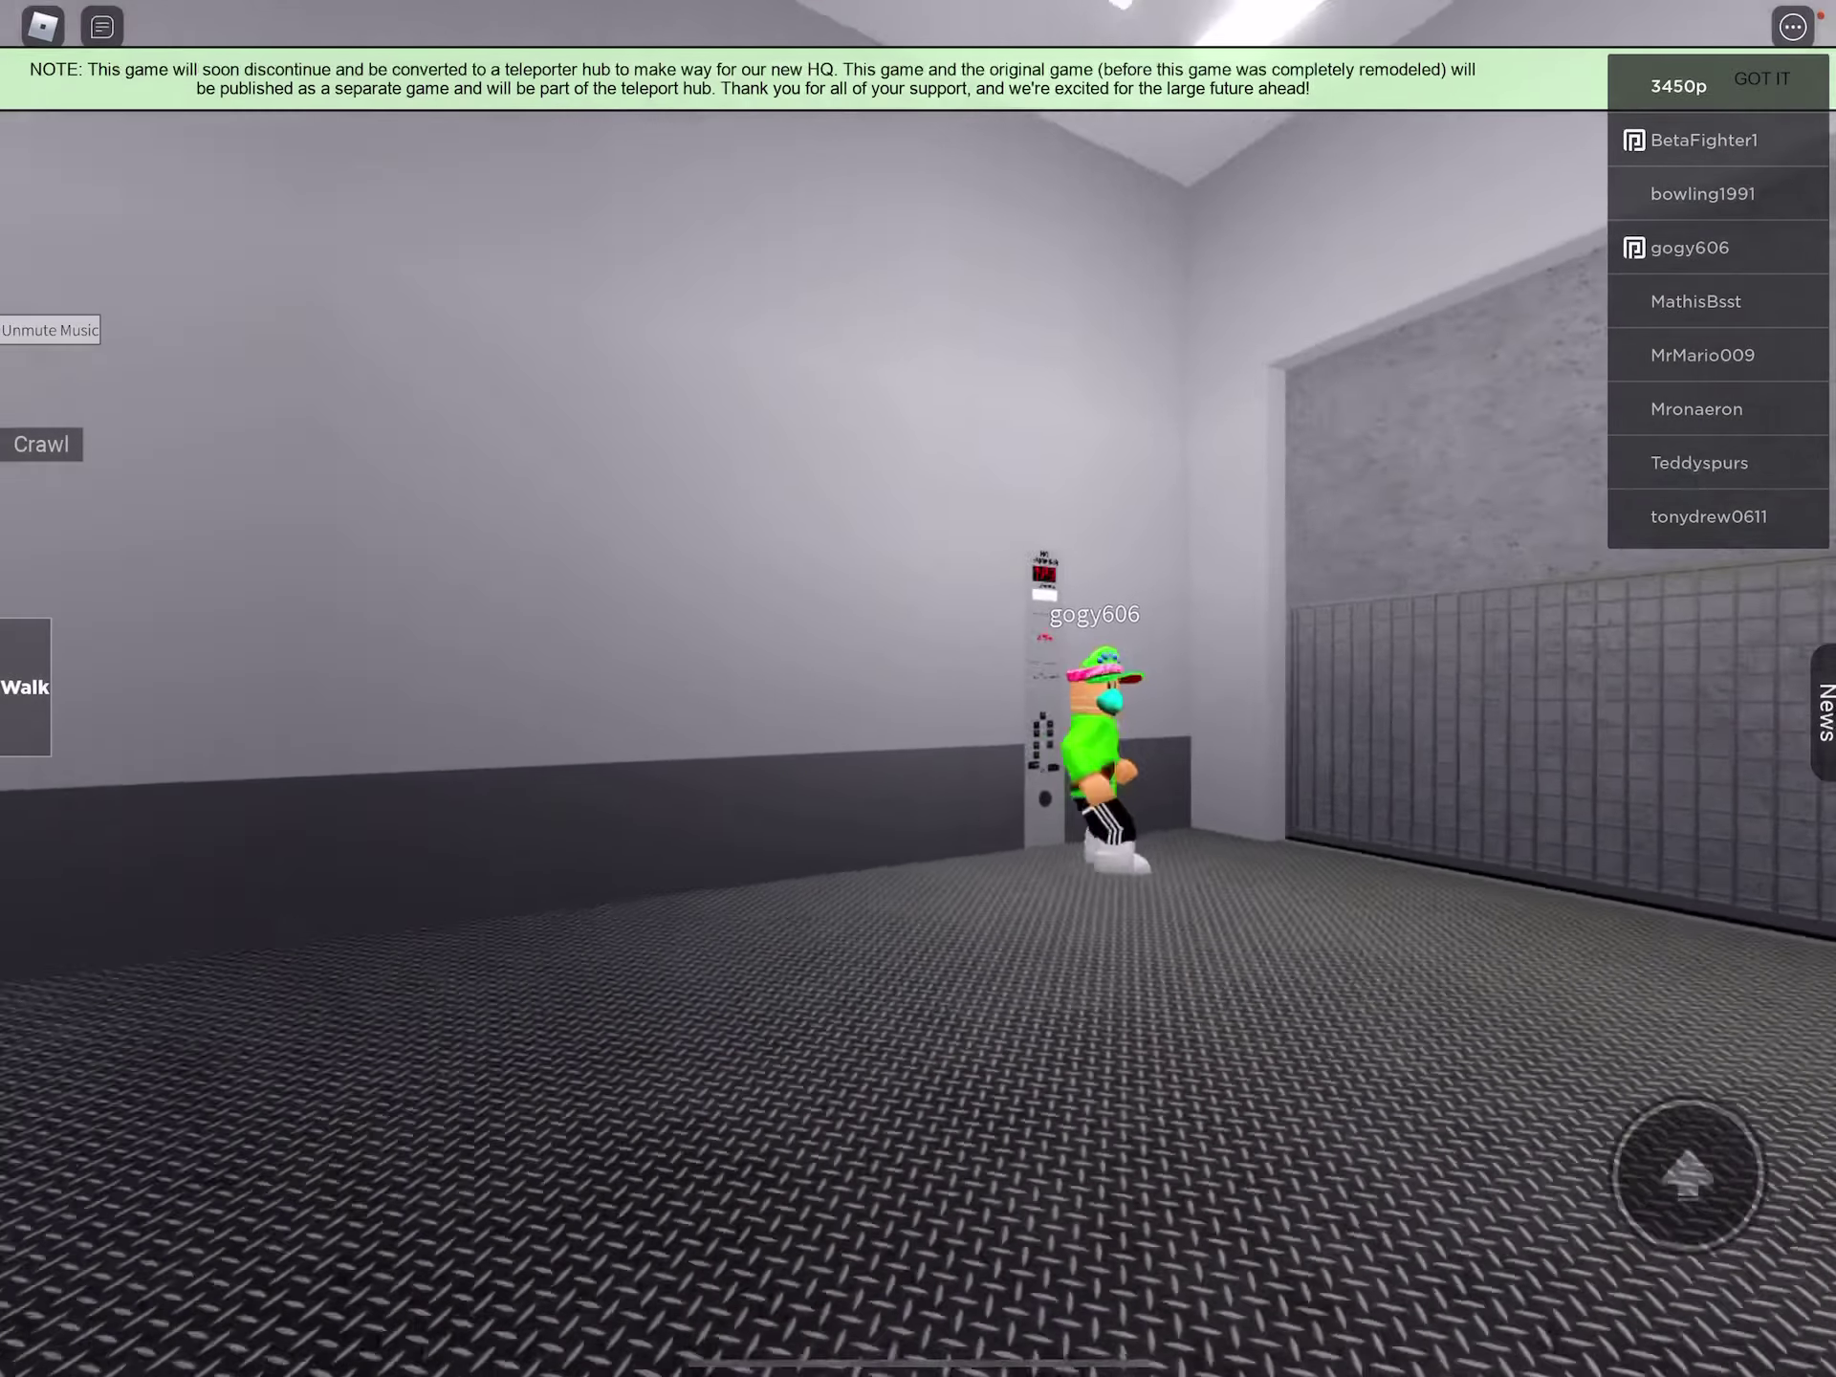
left_click_drag(919, 719, 1292, 718)
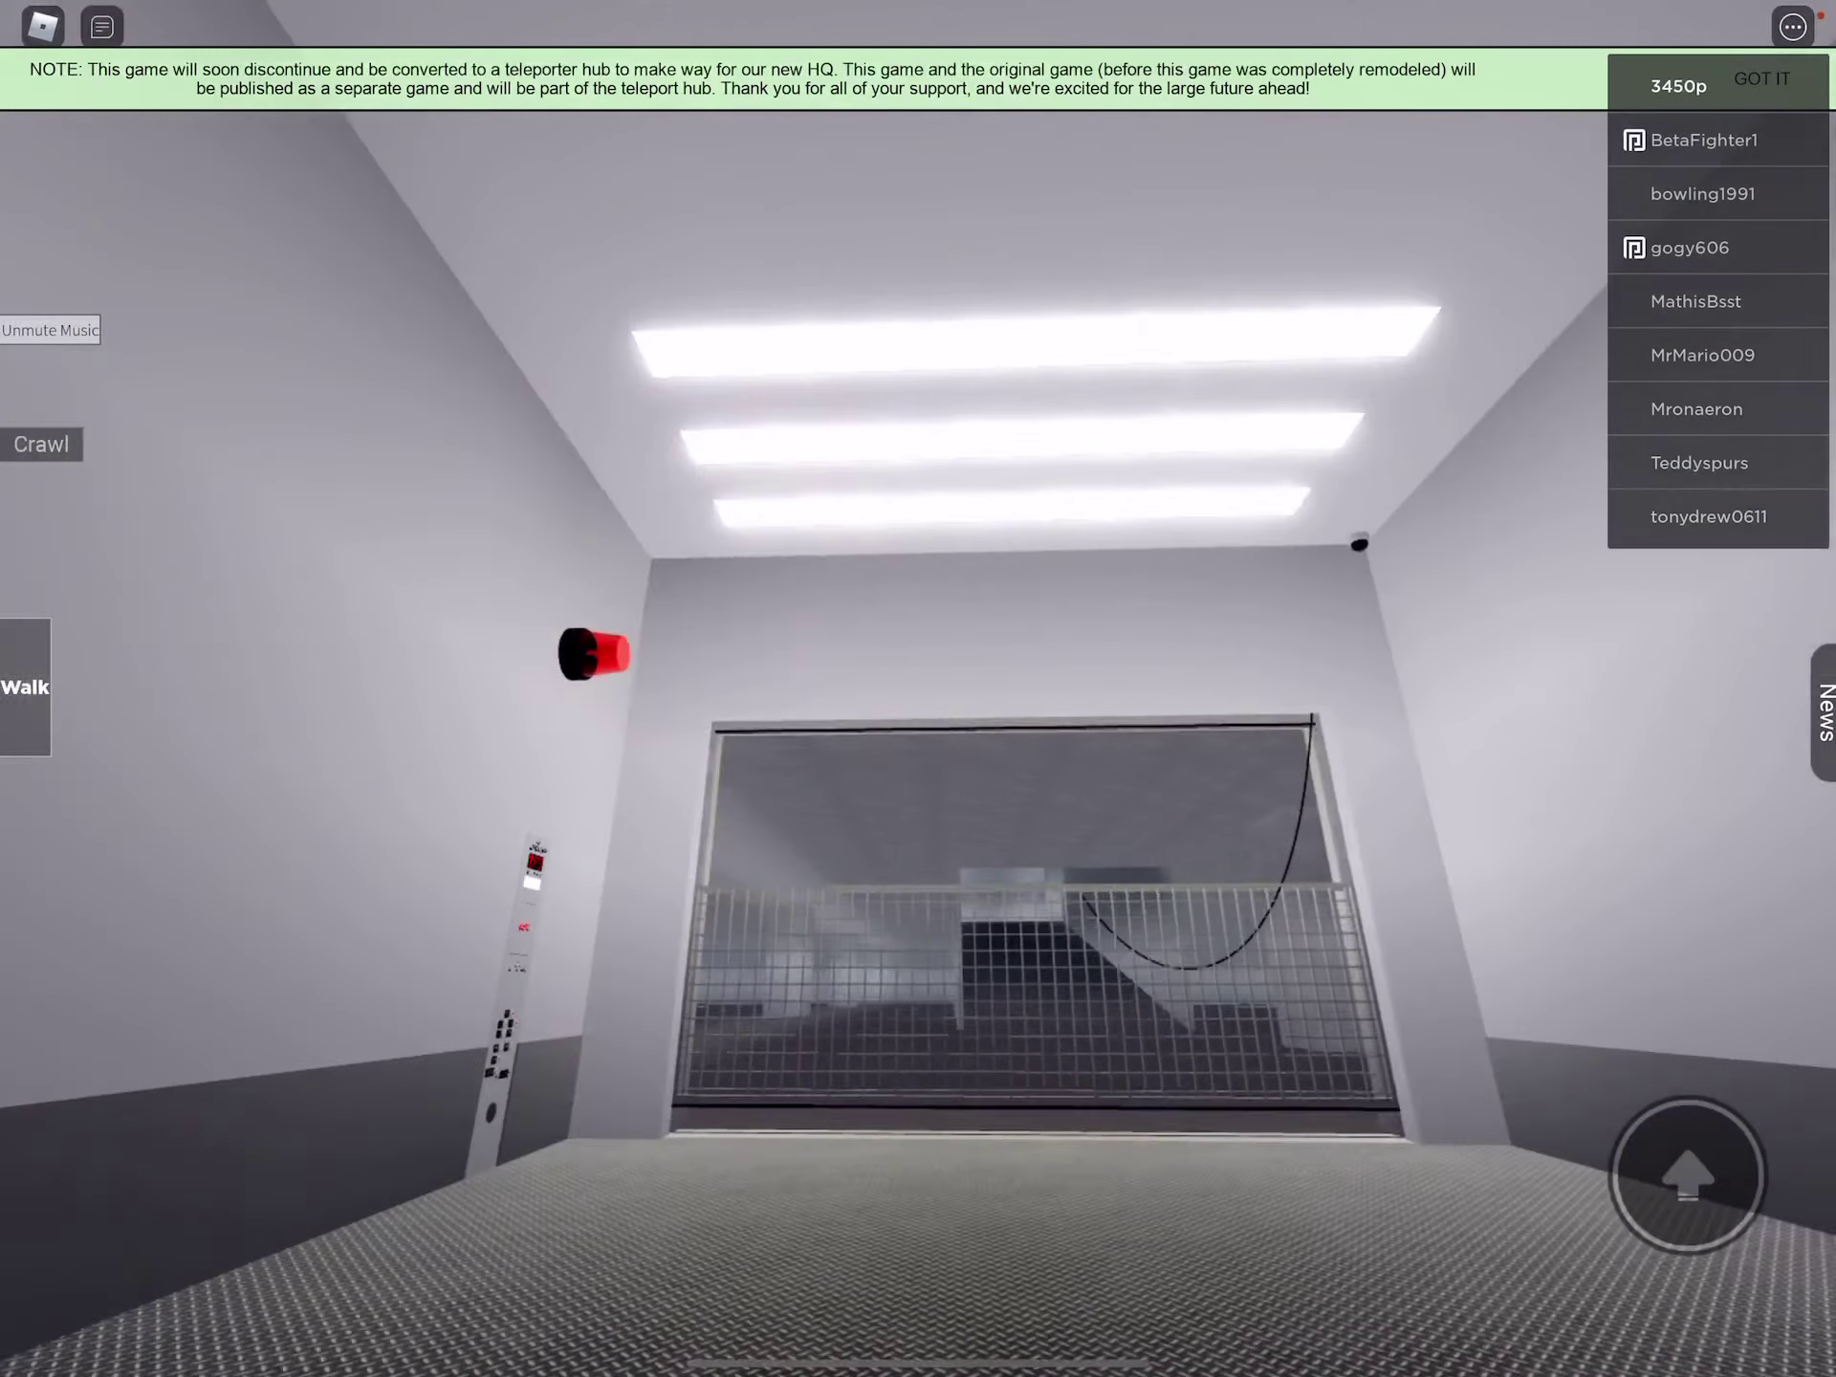
left_click_drag(918, 717, 574, 717)
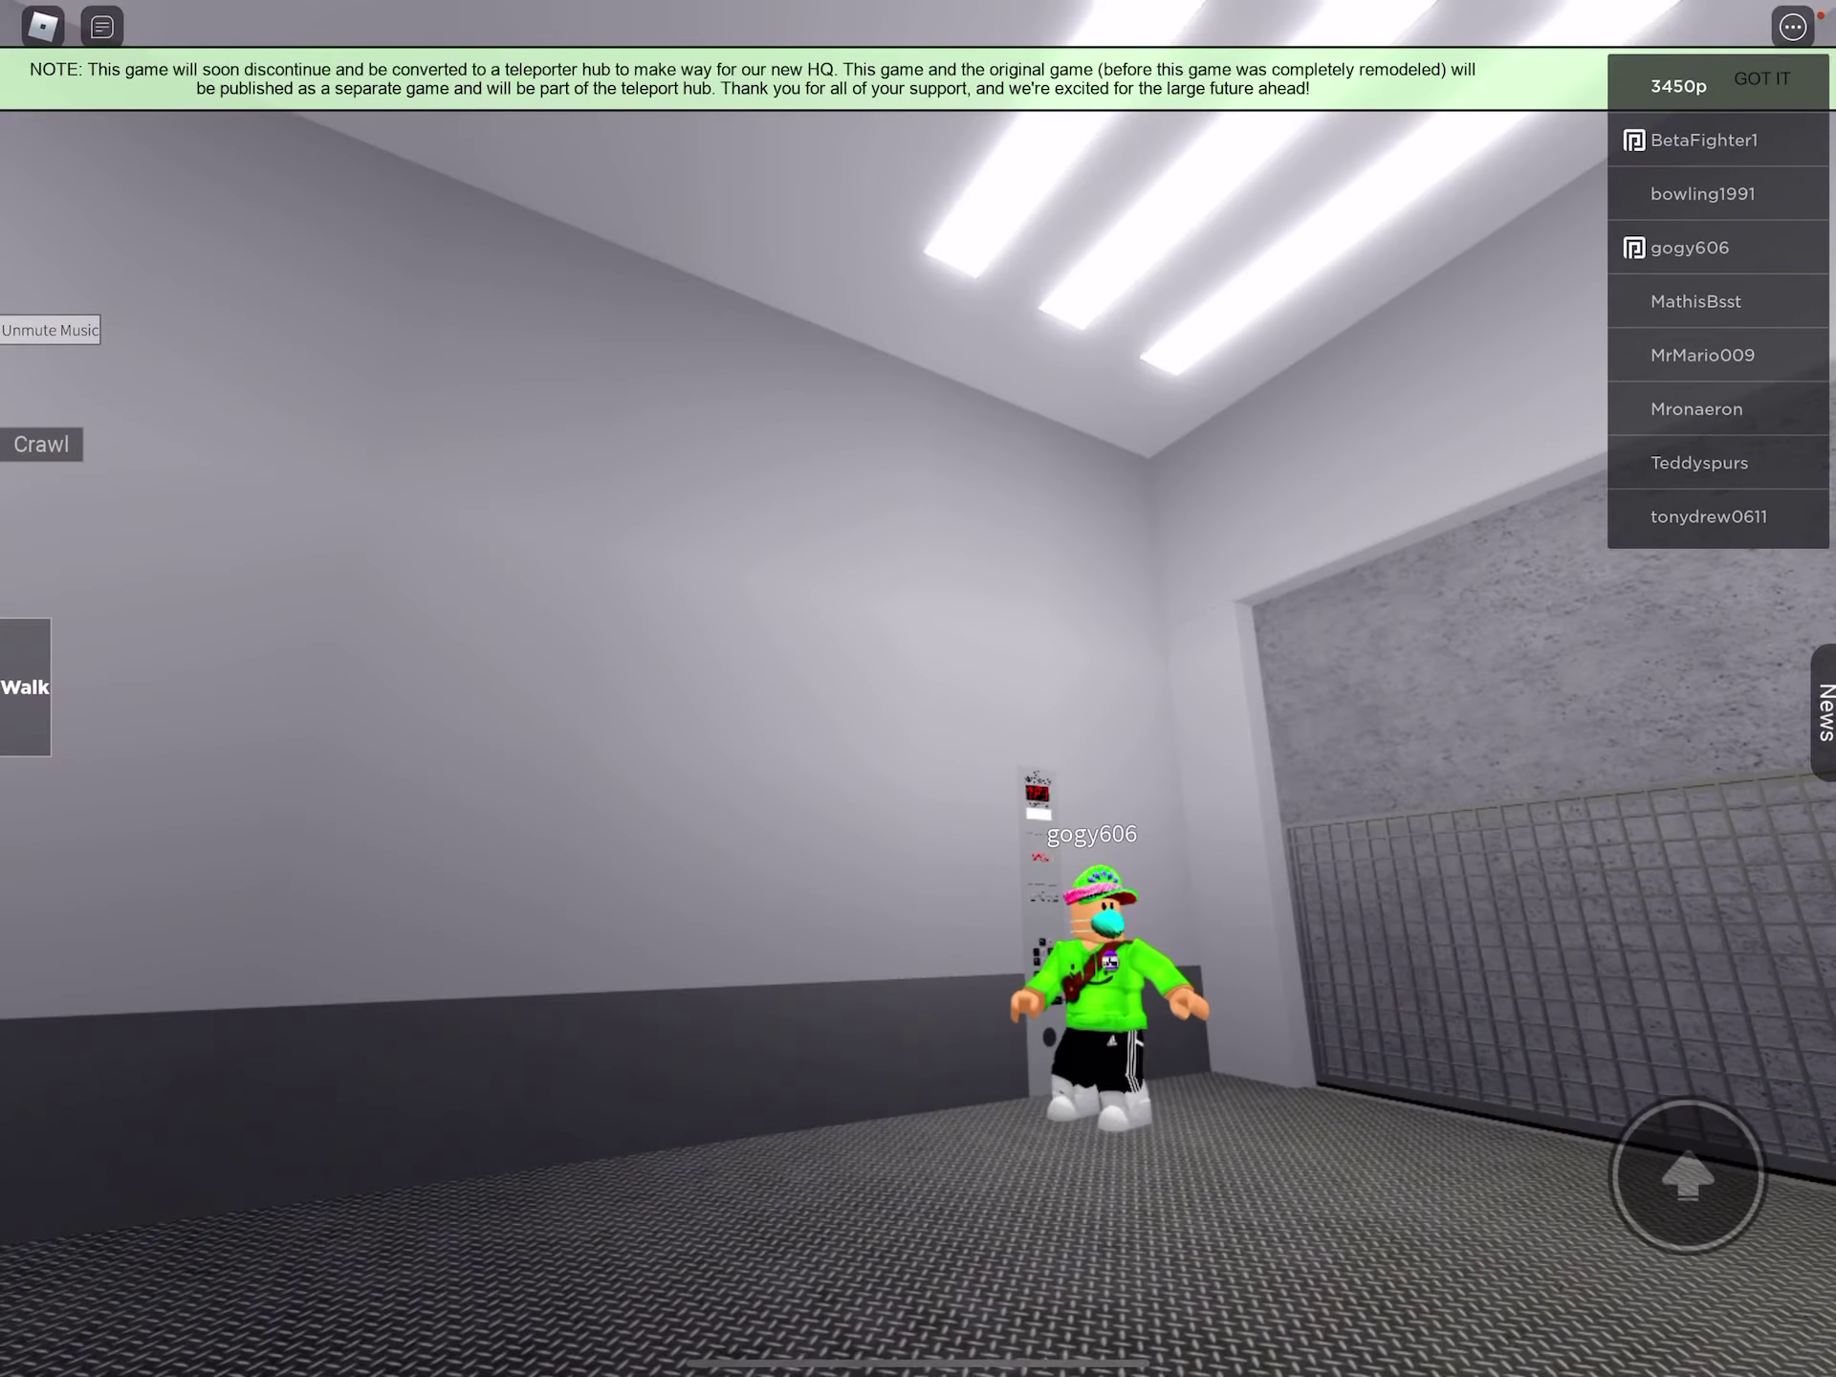
left_click_drag(918, 718, 574, 718)
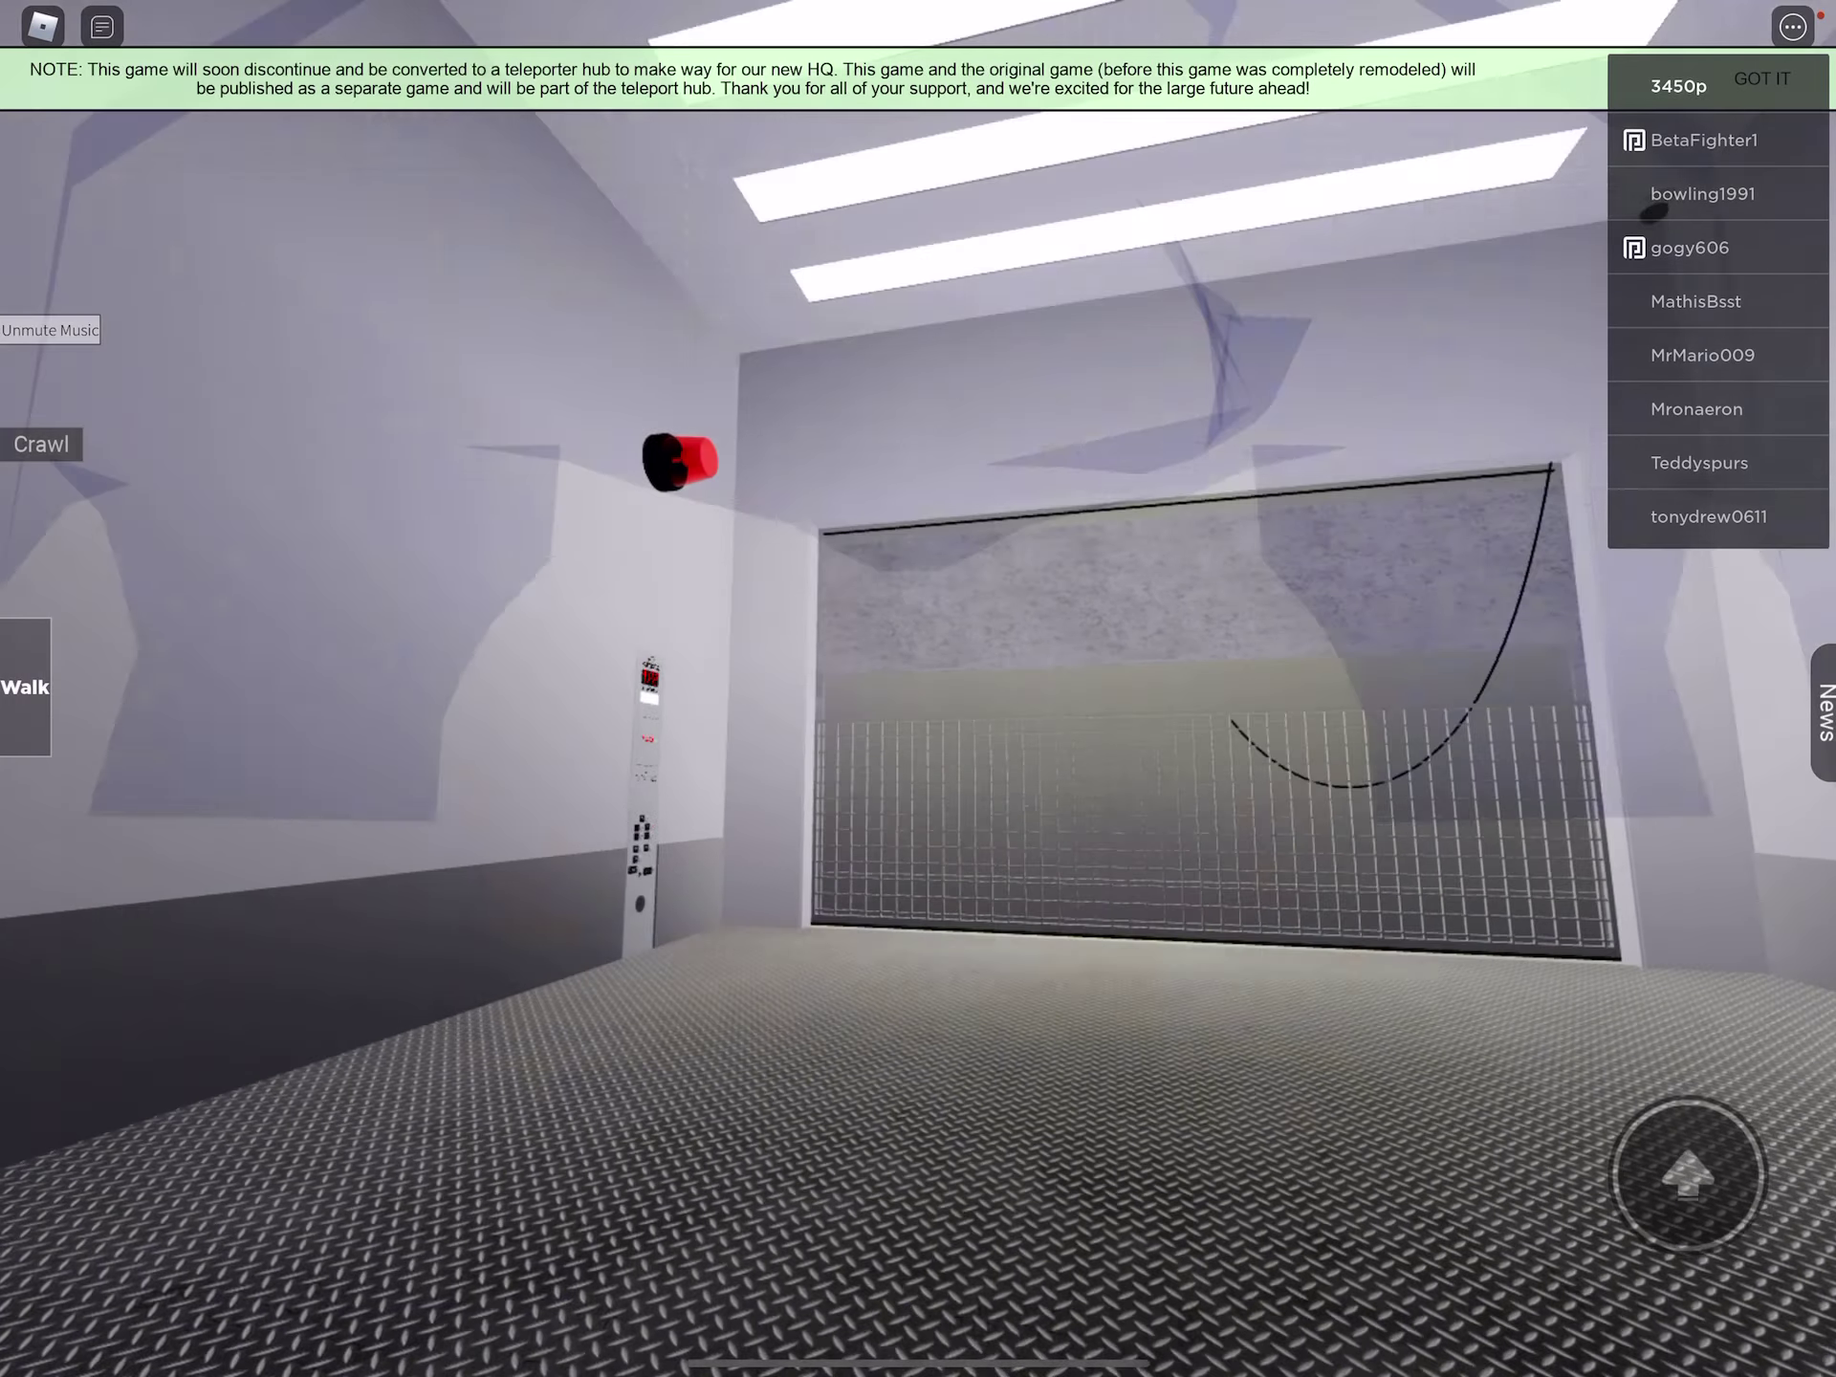
scroll(919, 688, "down", 5)
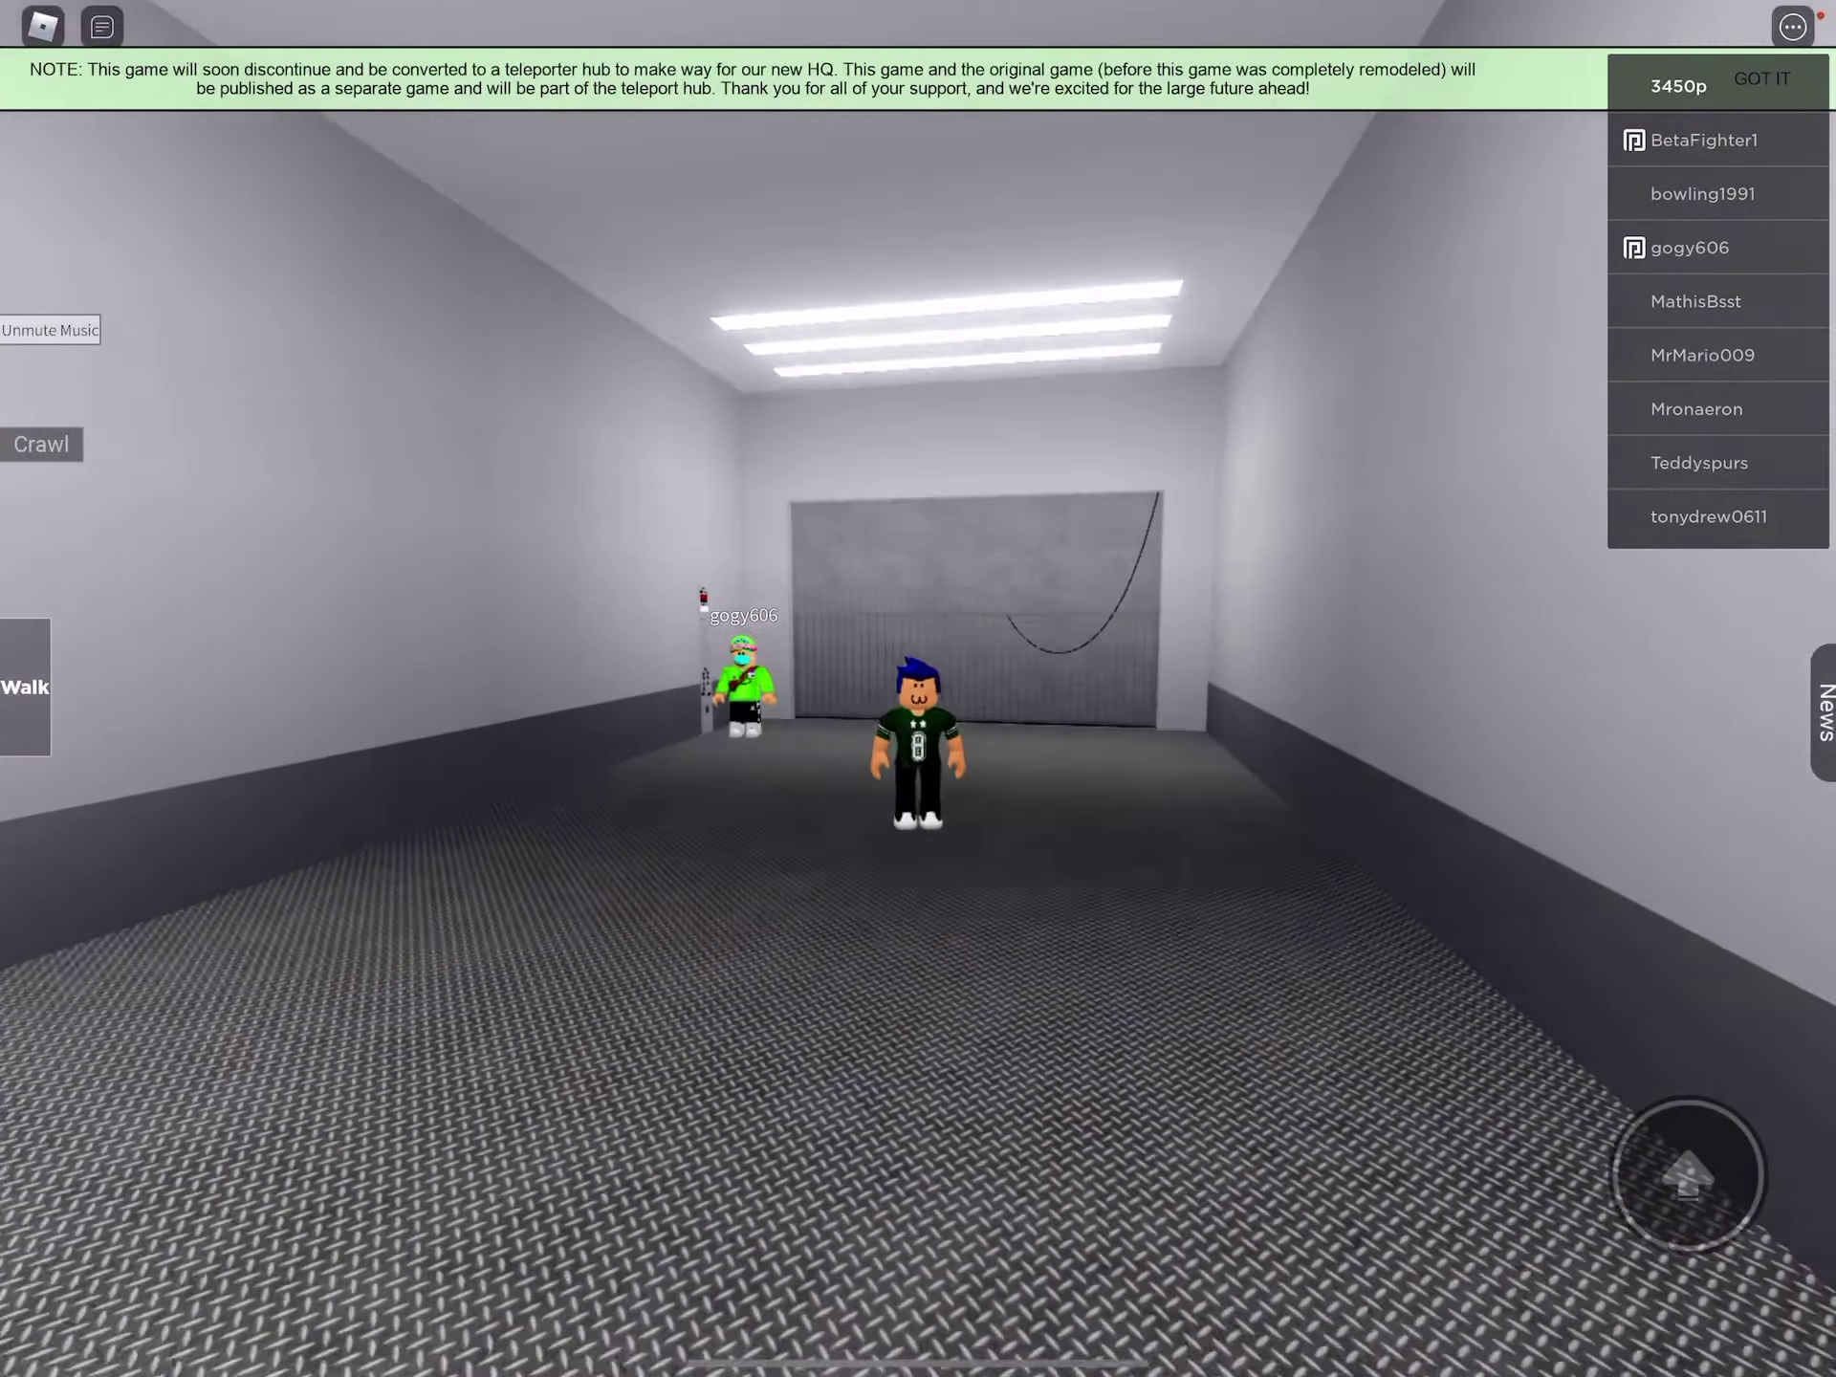
Orbit between the right-wall button panel and the gate, ending in first person facing the gate.
left_click_drag(1148, 933, 717, 933)
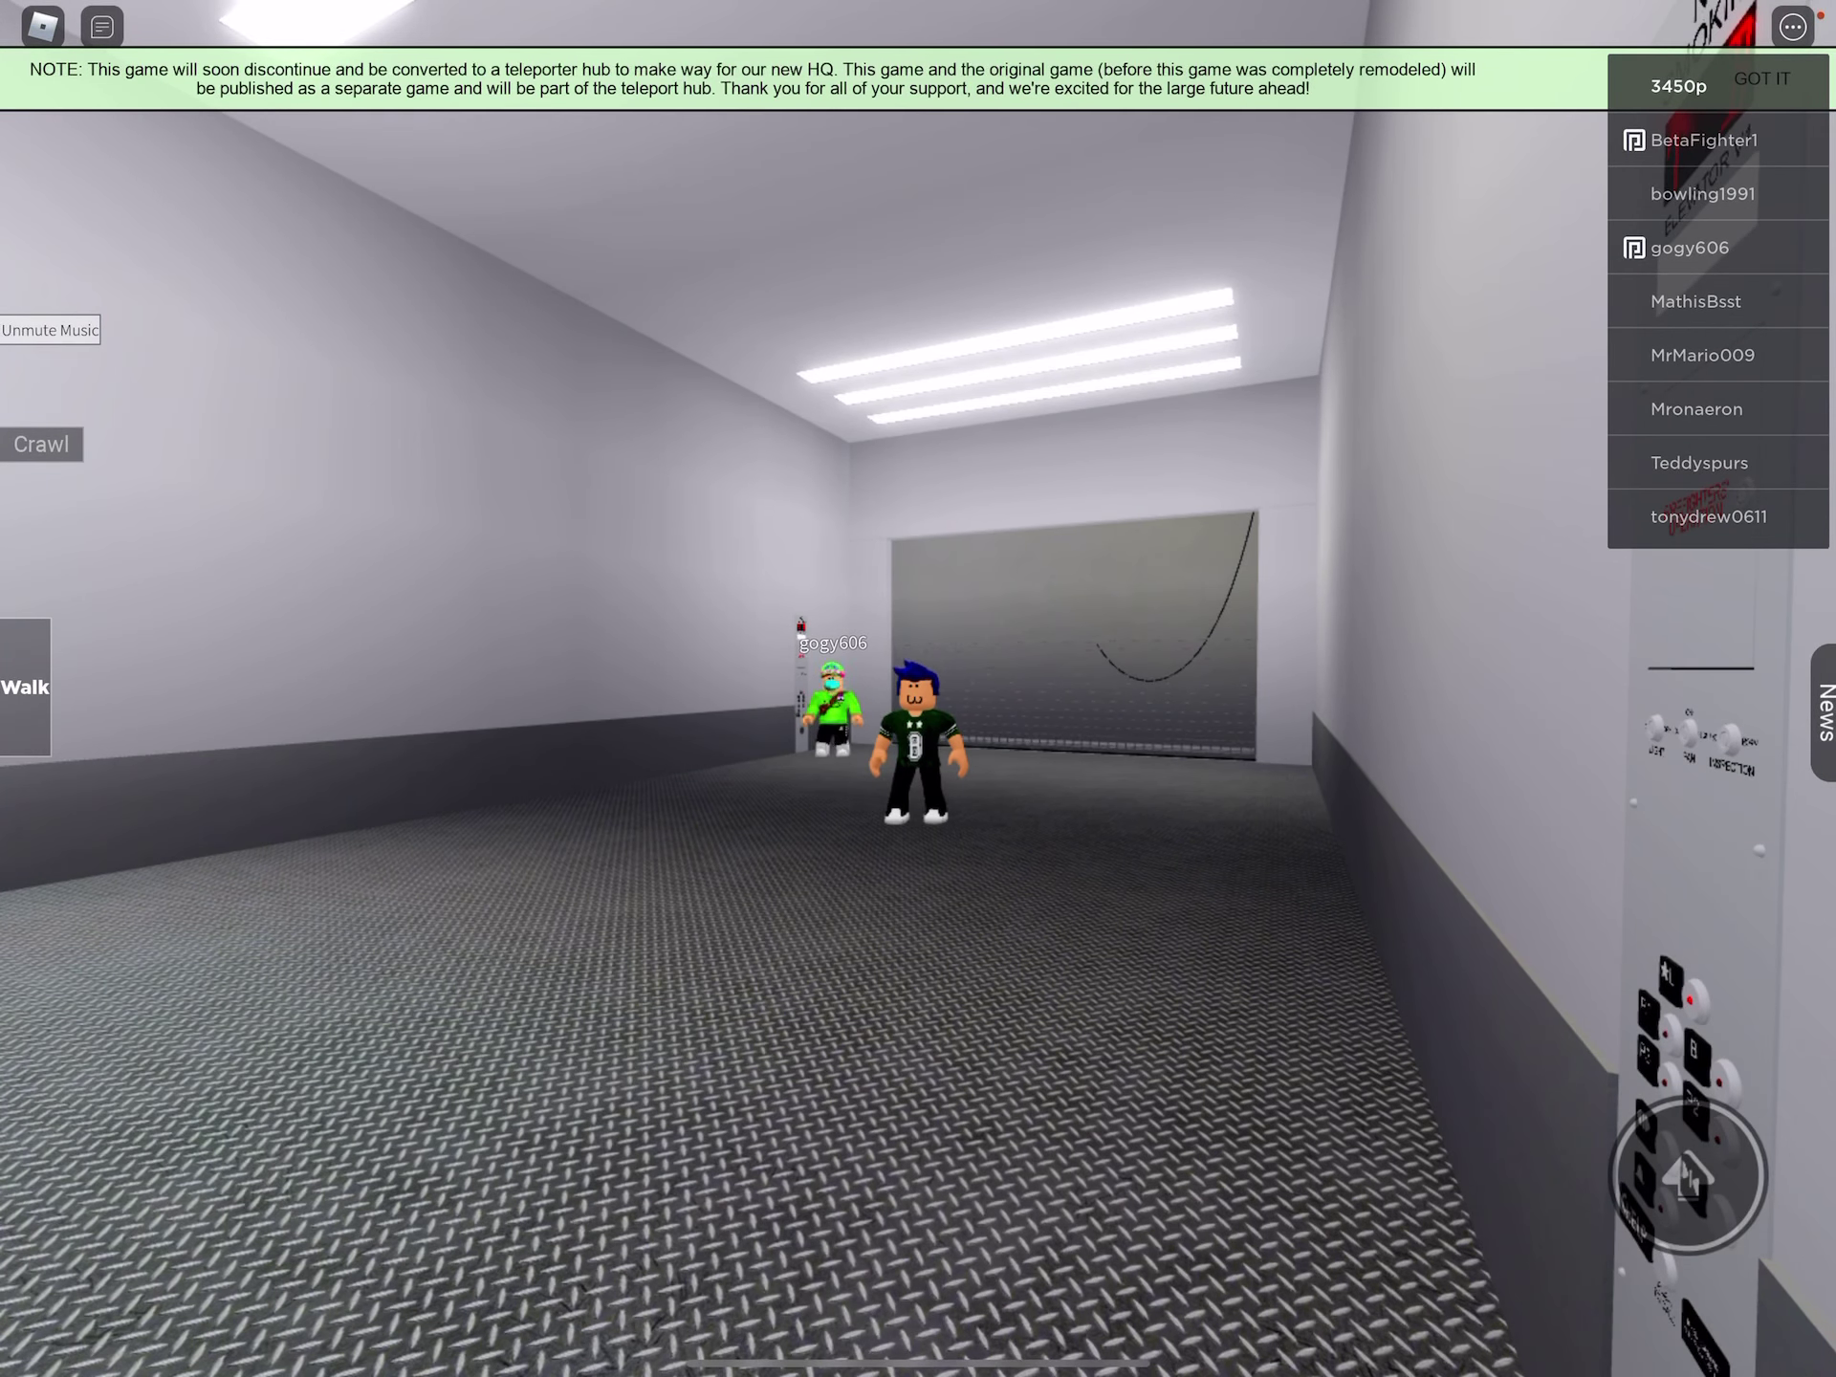
left_click_drag(1147, 932, 1004, 933)
scroll(919, 688, "up", 5)
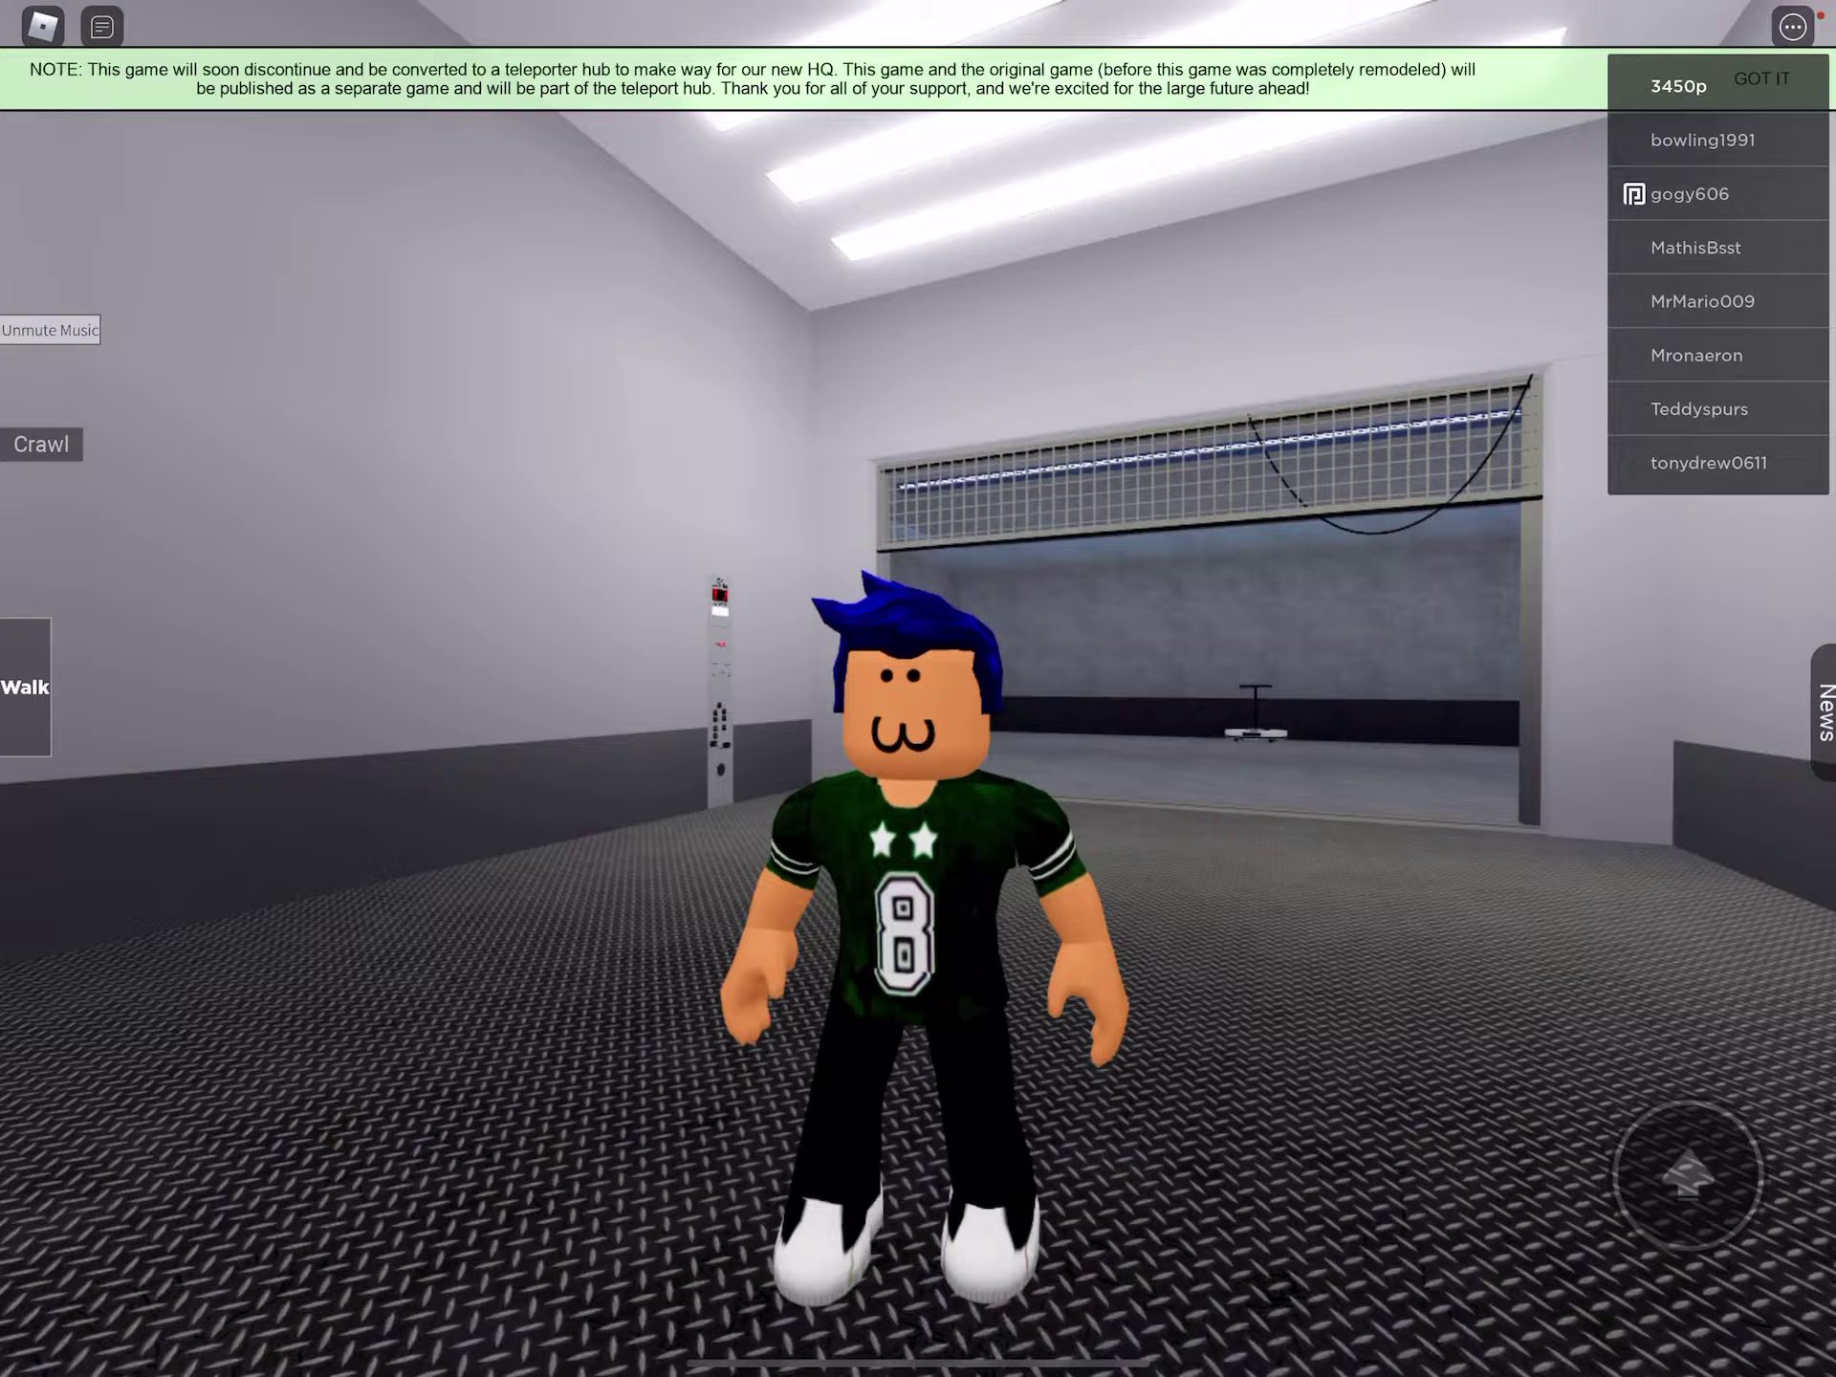
mouse_move(1148, 933)
left_mouse_down()
mouse_move(718, 932)
mouse_move(1148, 933)
left_mouse_up()
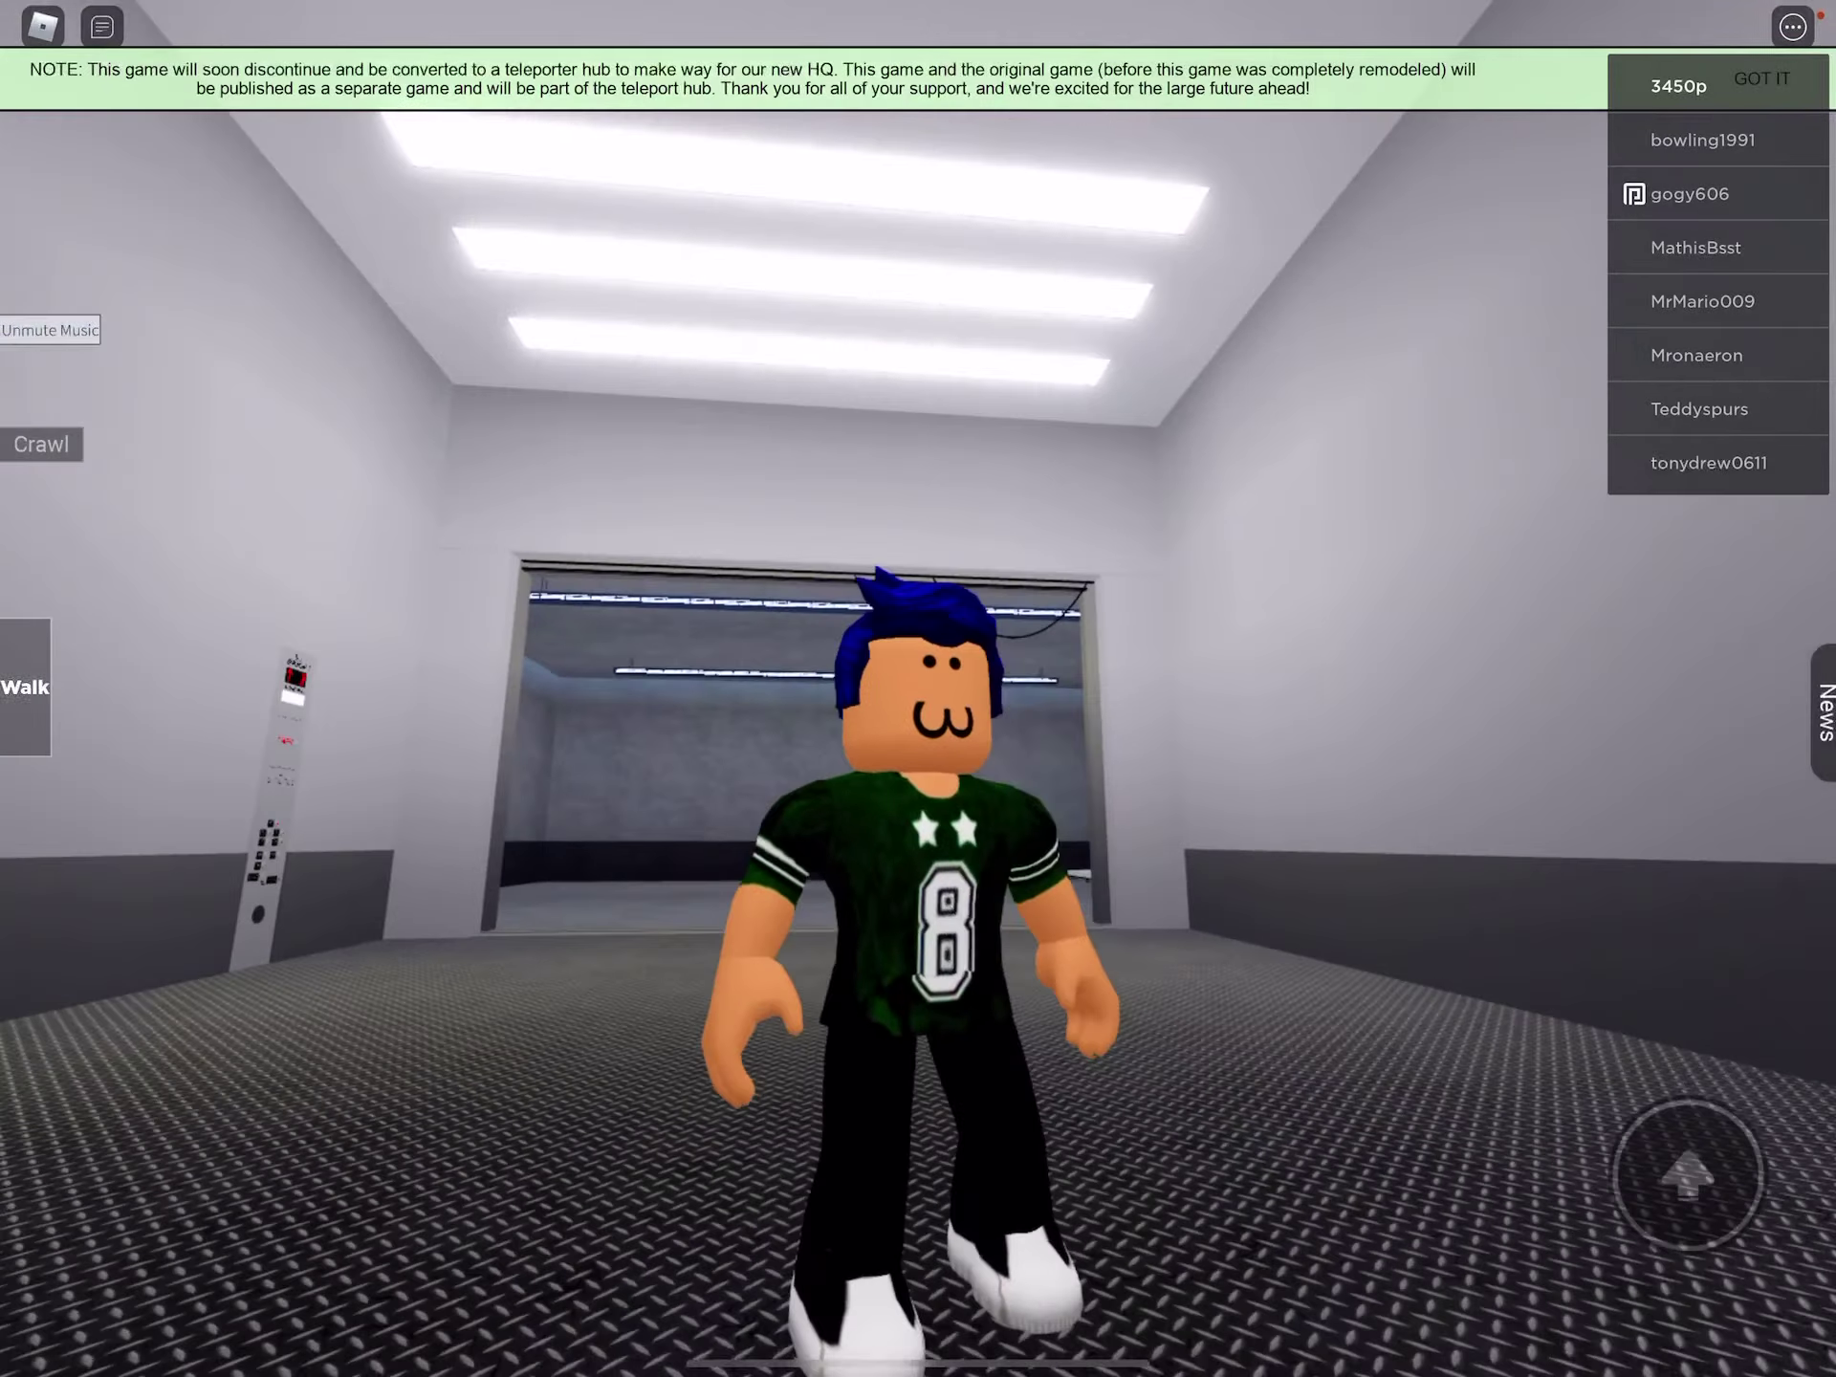
scroll(918, 689, "up", 5)
left_click_drag(574, 934, 1292, 932)
left_click_drag(259, 1068, 287, 1033)
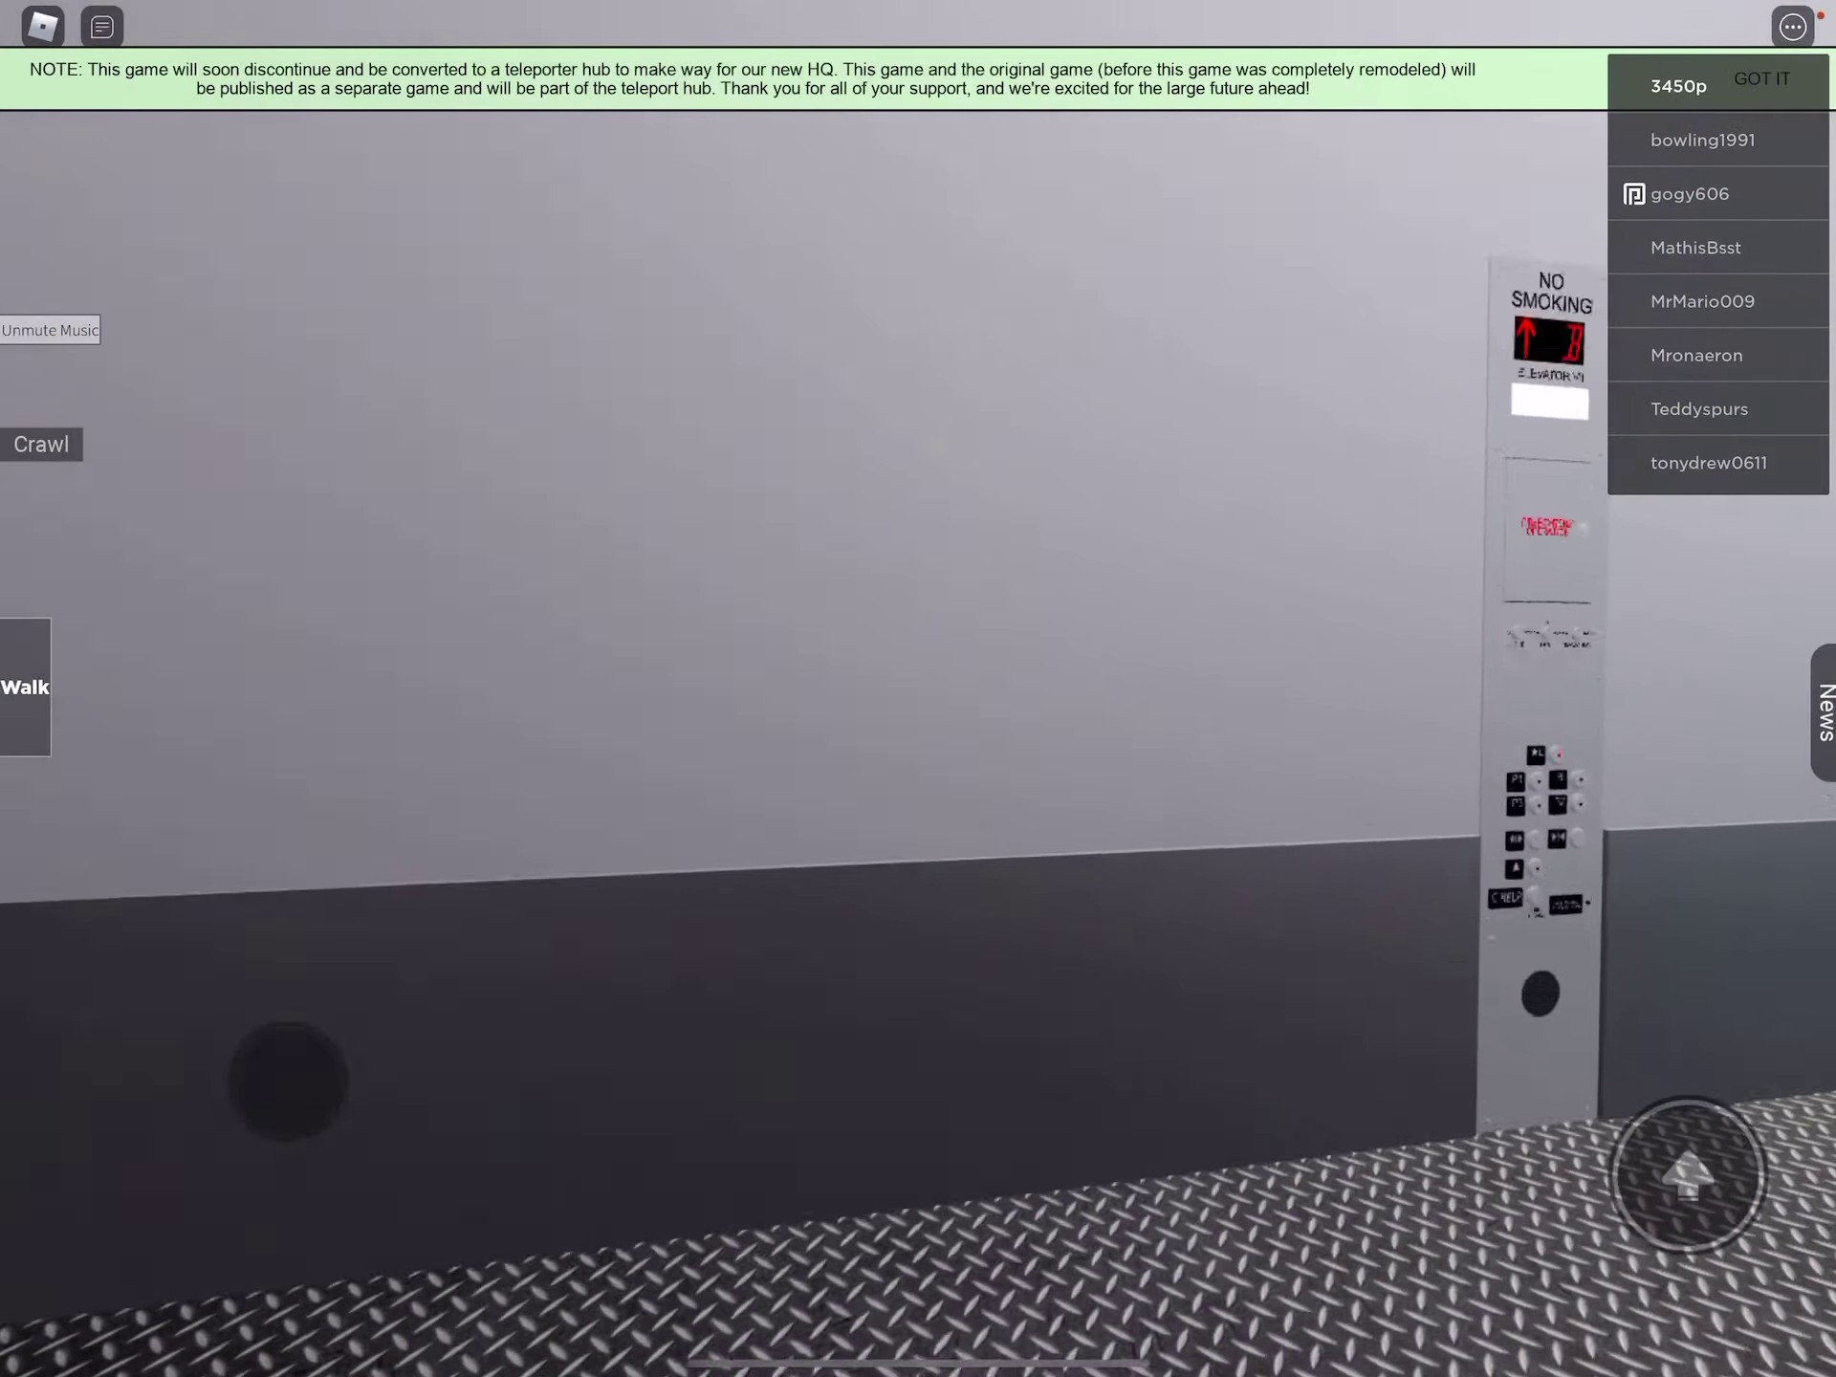
left_click_drag(1148, 933, 719, 932)
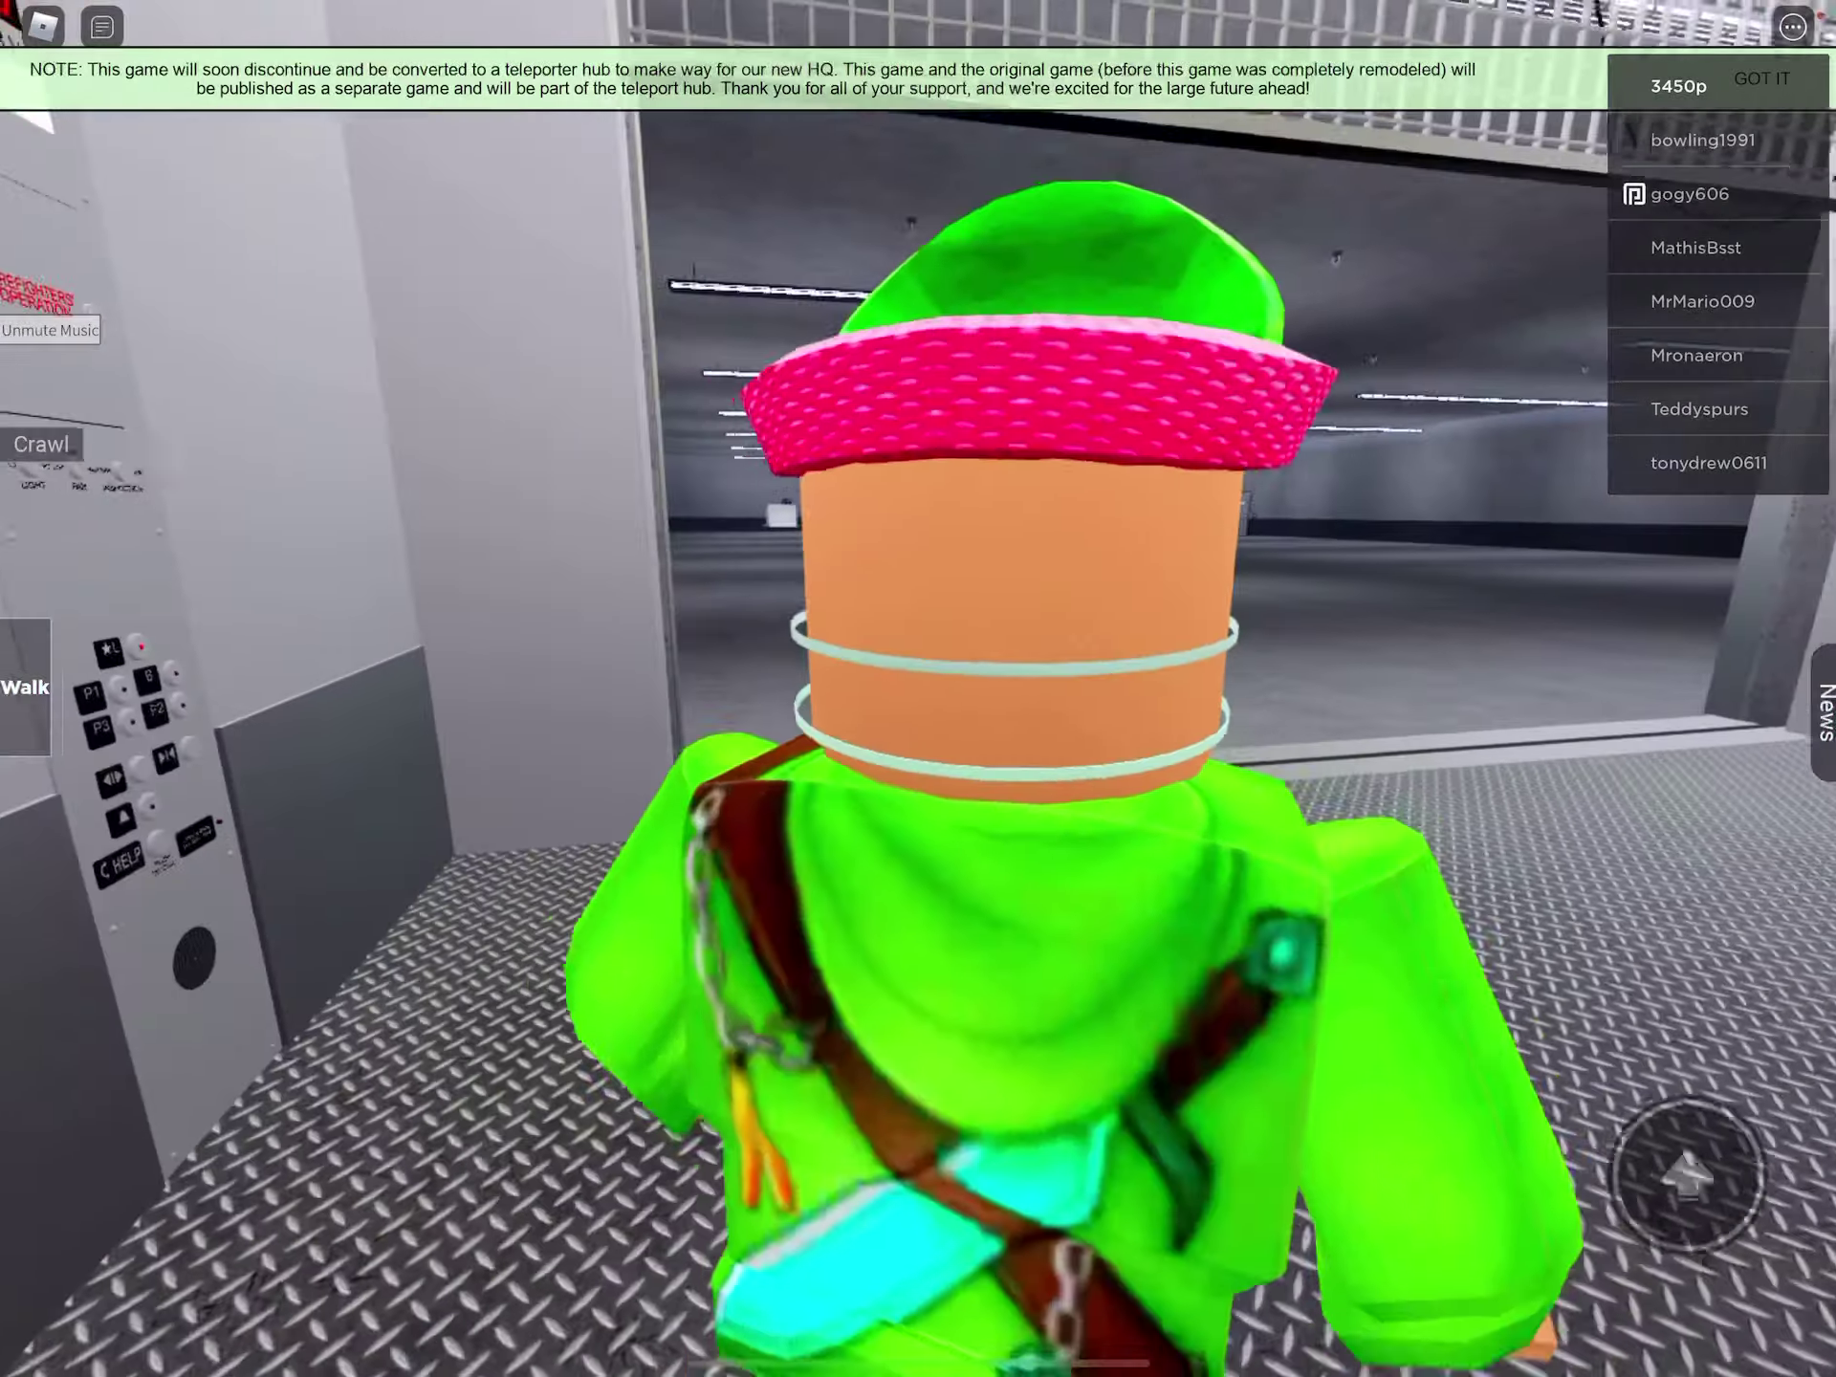
left_click_drag(241, 1155, 241, 1133)
scroll(918, 689, "down", 3)
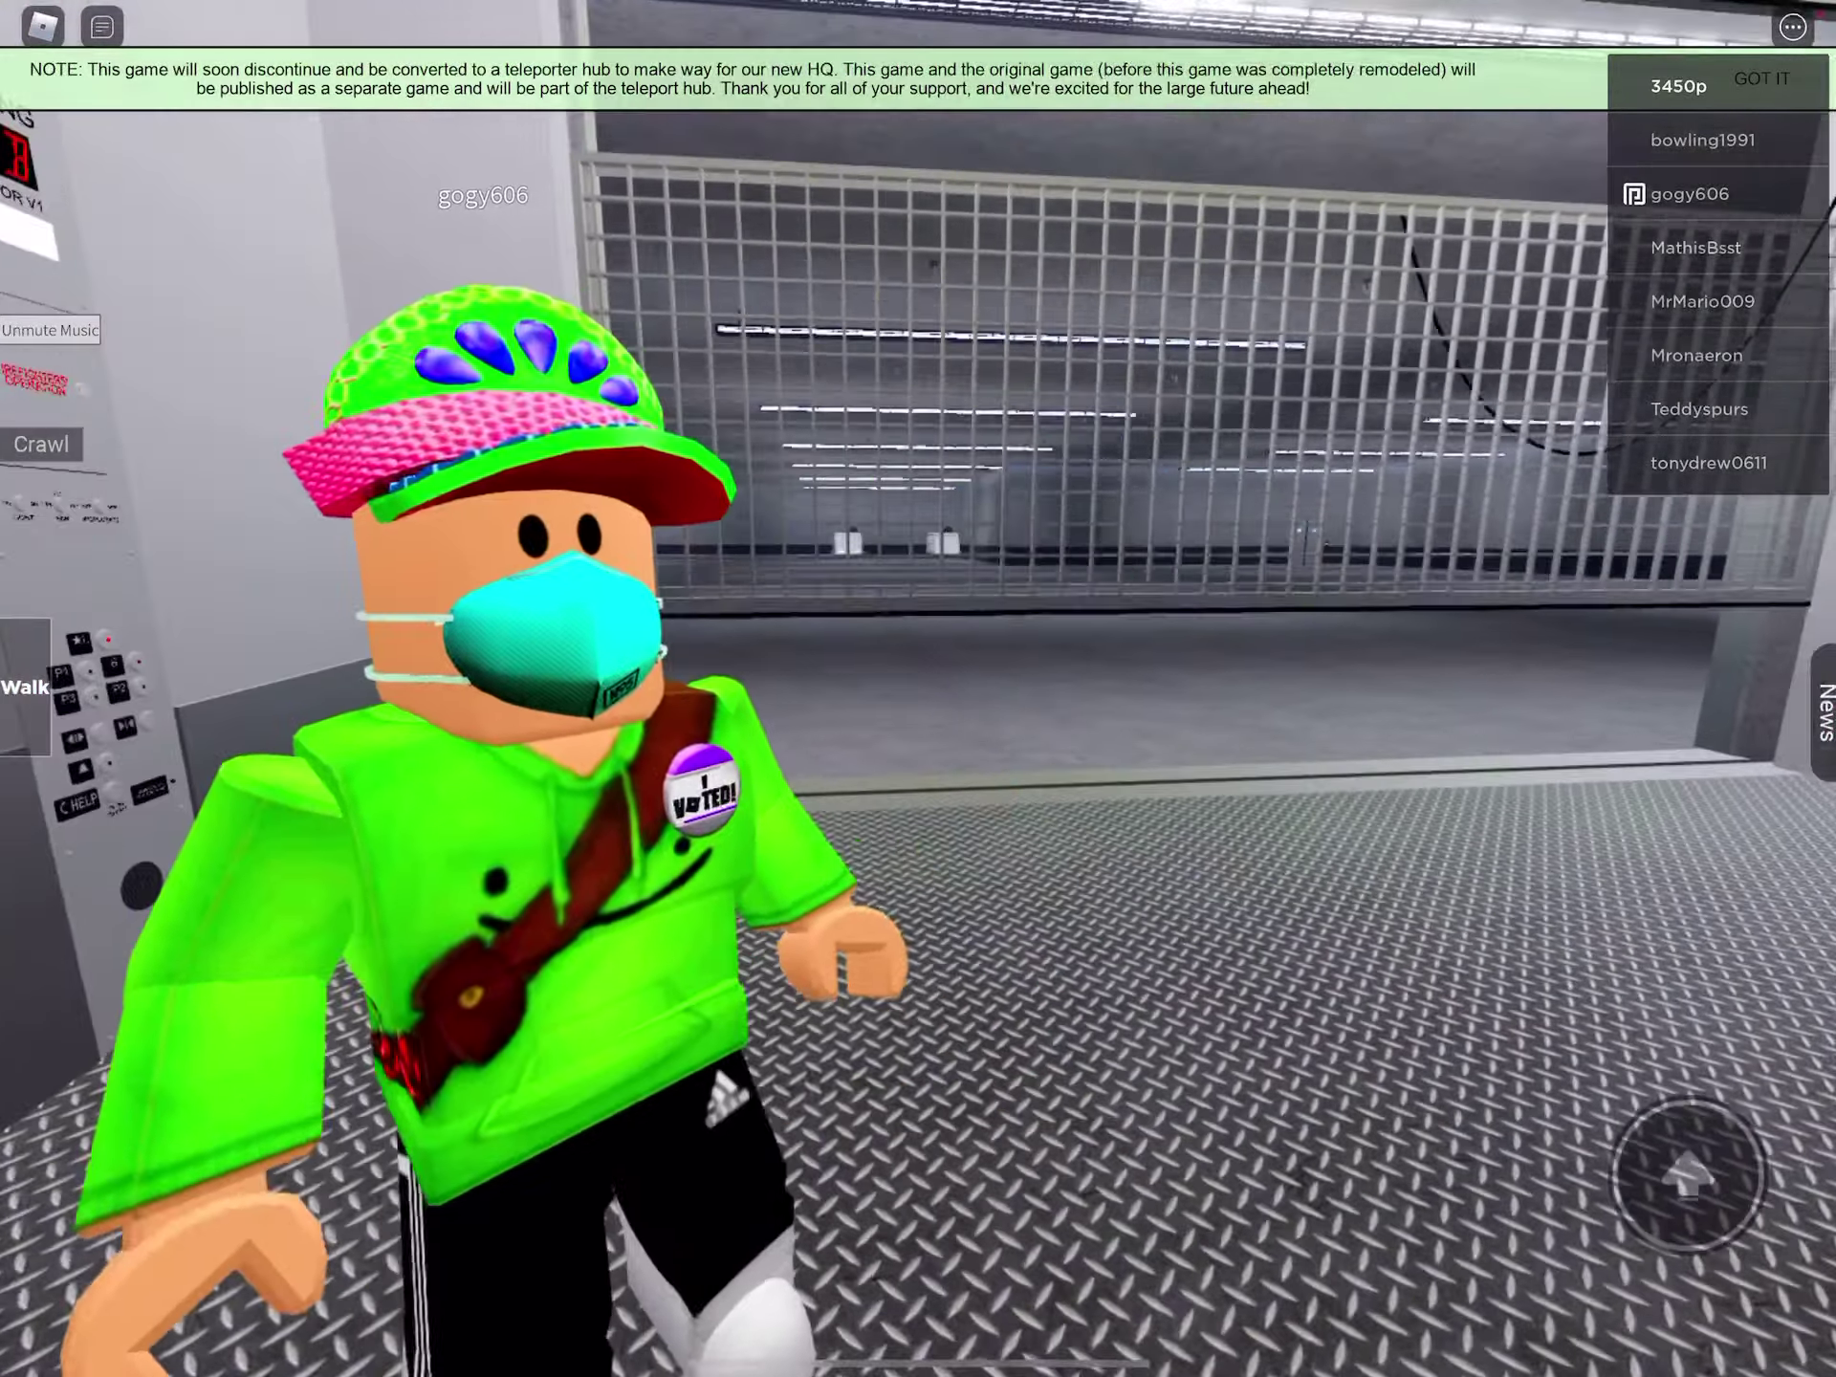
Look around the moving car at the panel, the red-haired player and the gate.
mouse_move(1148, 932)
left_mouse_down()
mouse_move(718, 934)
mouse_move(1291, 933)
left_mouse_up()
left_click_drag(717, 933, 1147, 933)
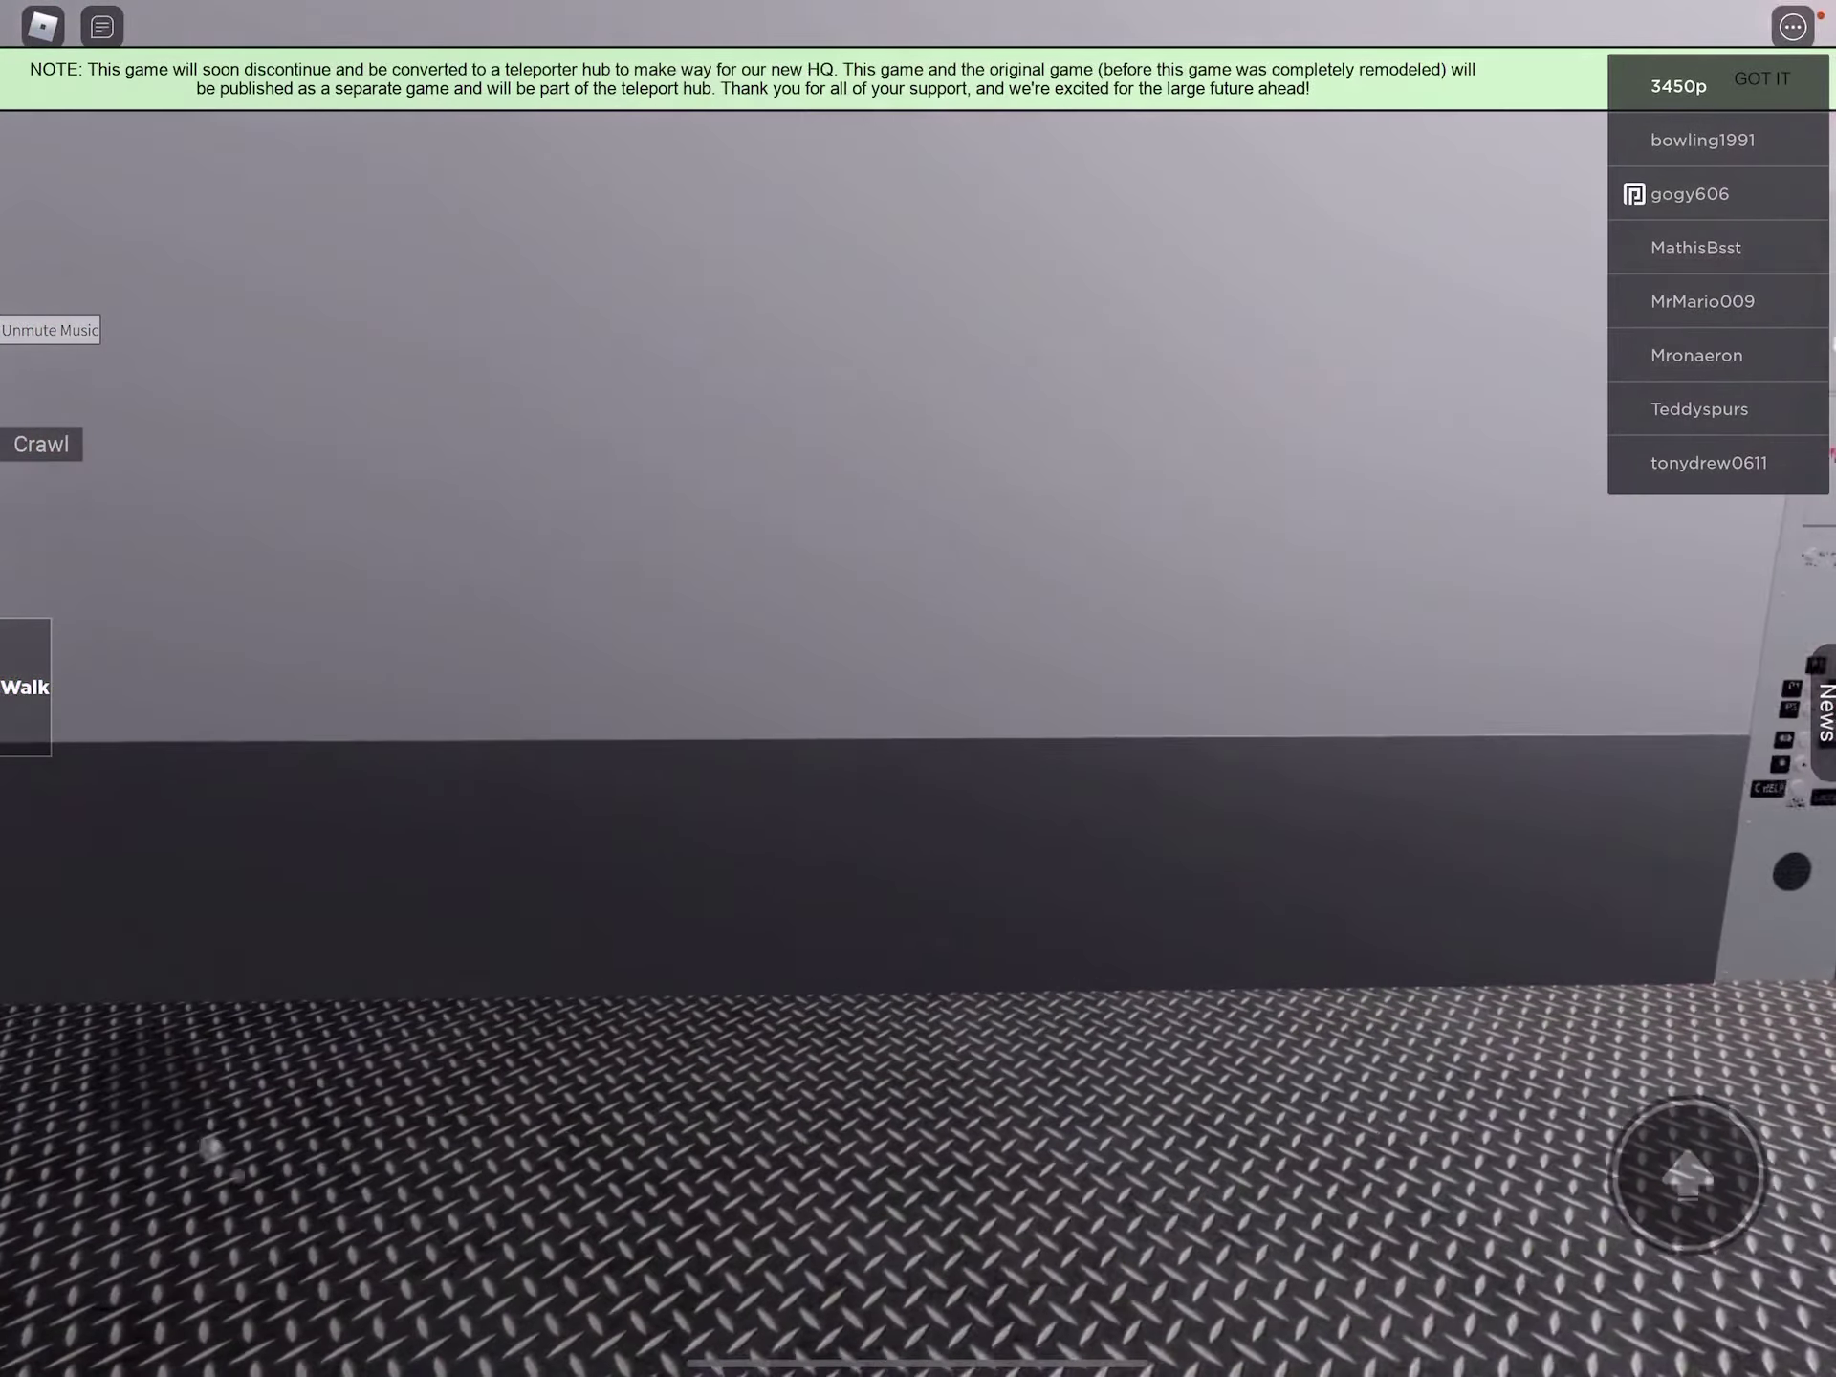
left_click_drag(215, 1147, 216, 1091)
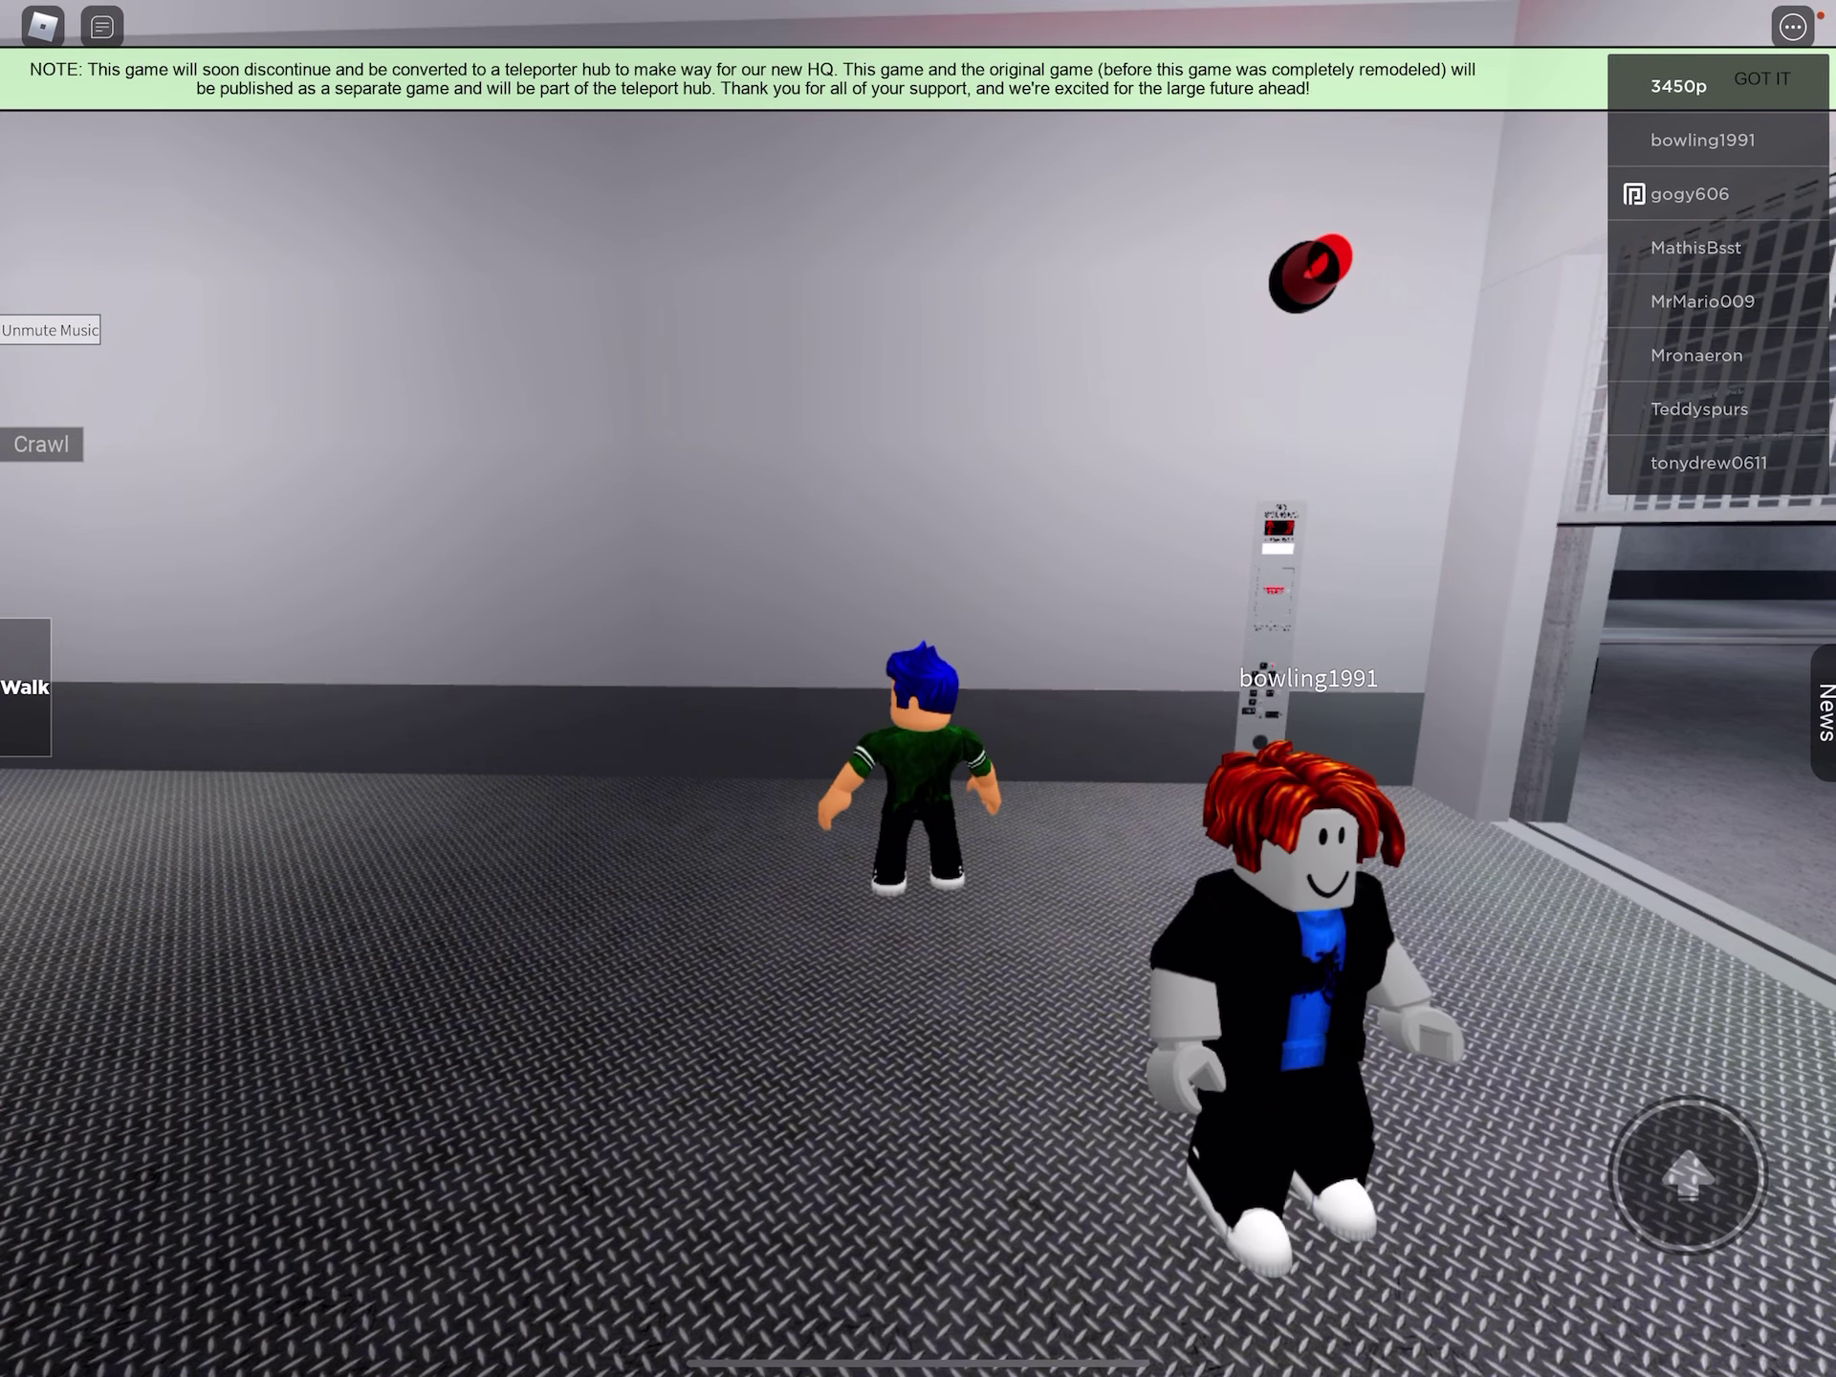
left_click_drag(1149, 718, 502, 718)
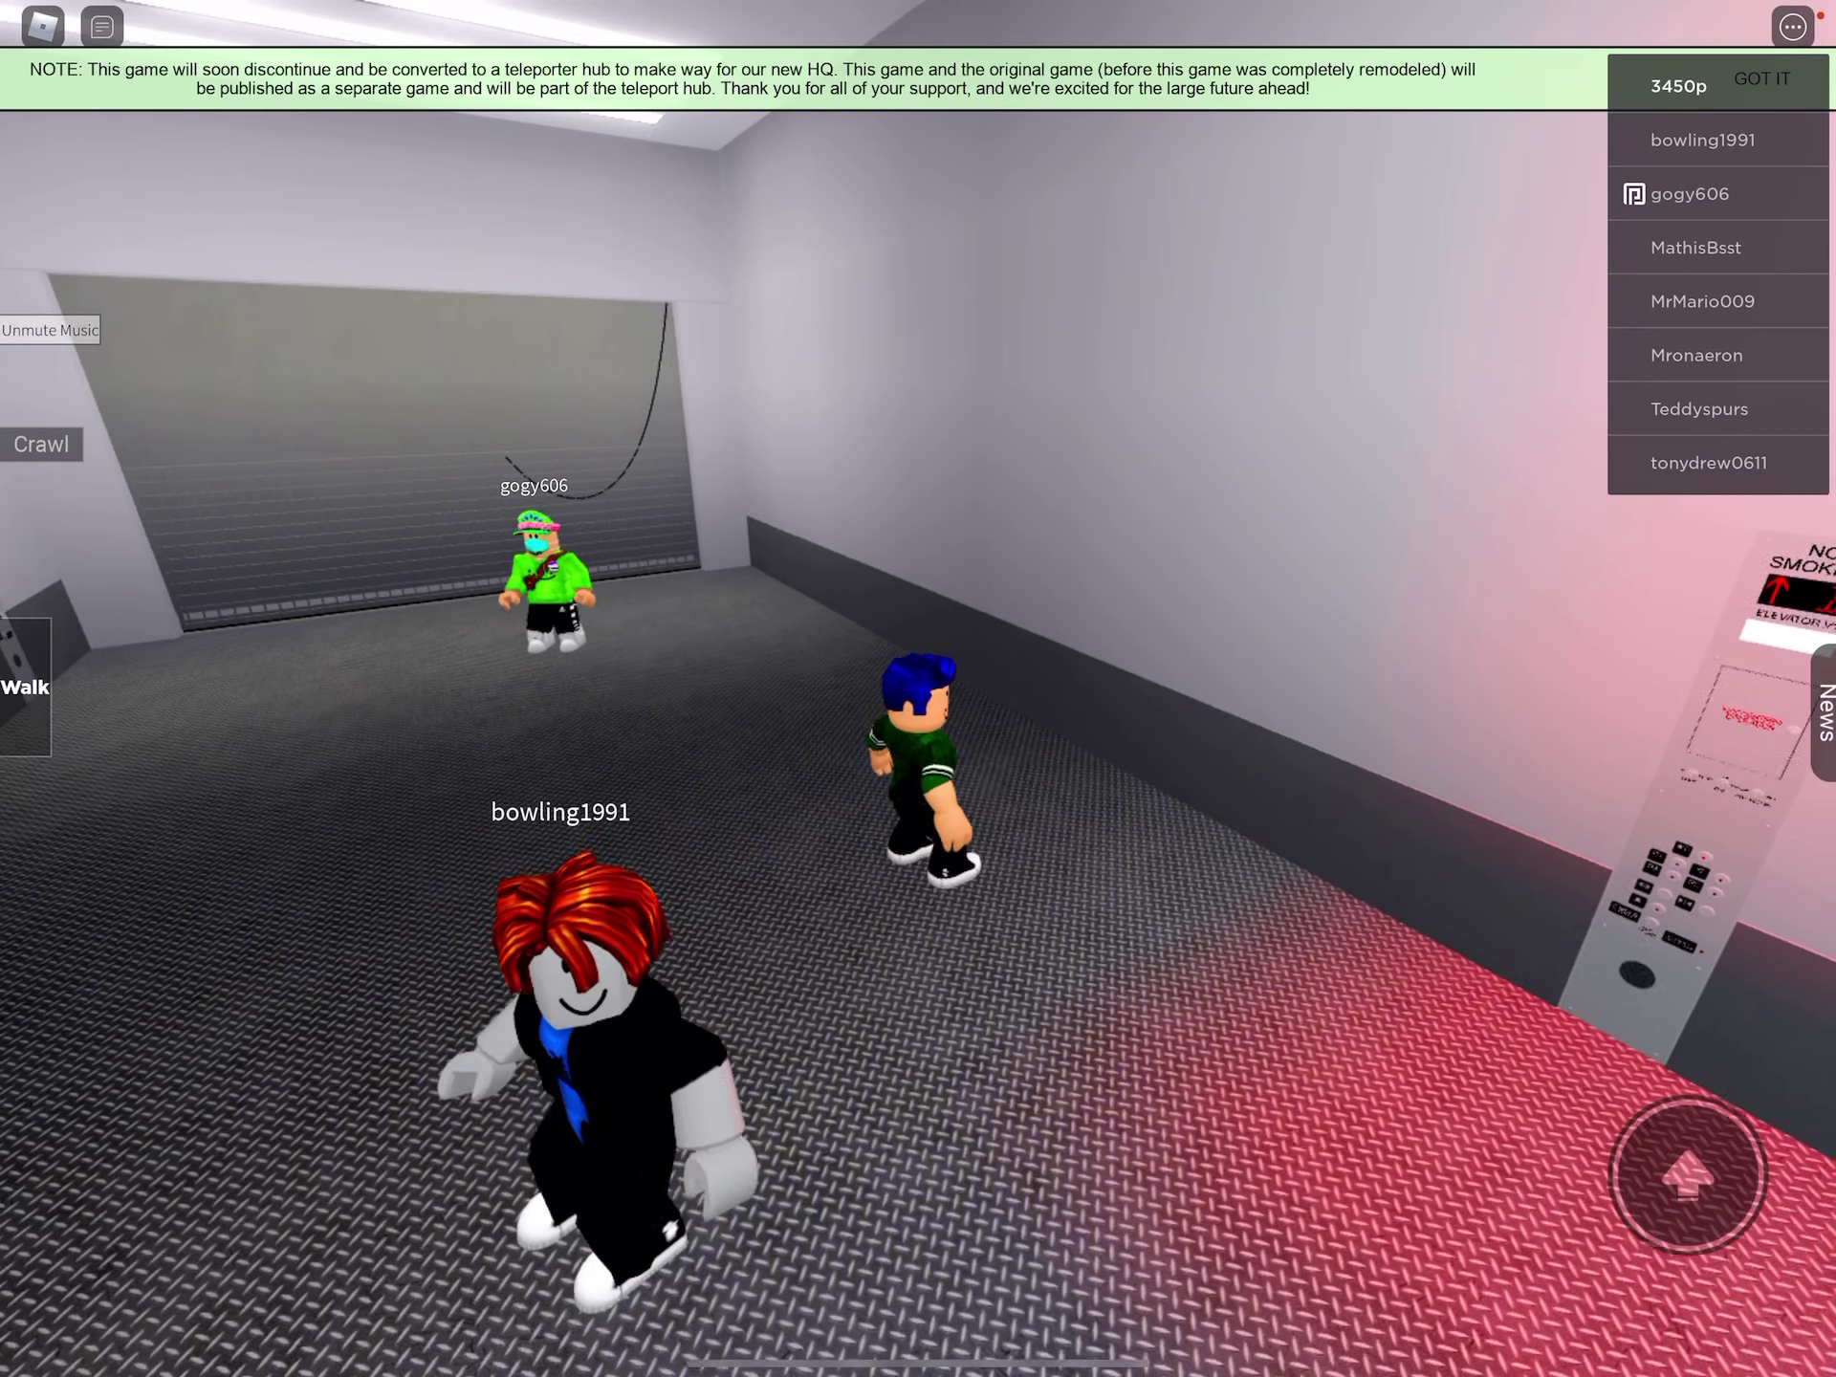
left_click_drag(1004, 718, 1148, 718)
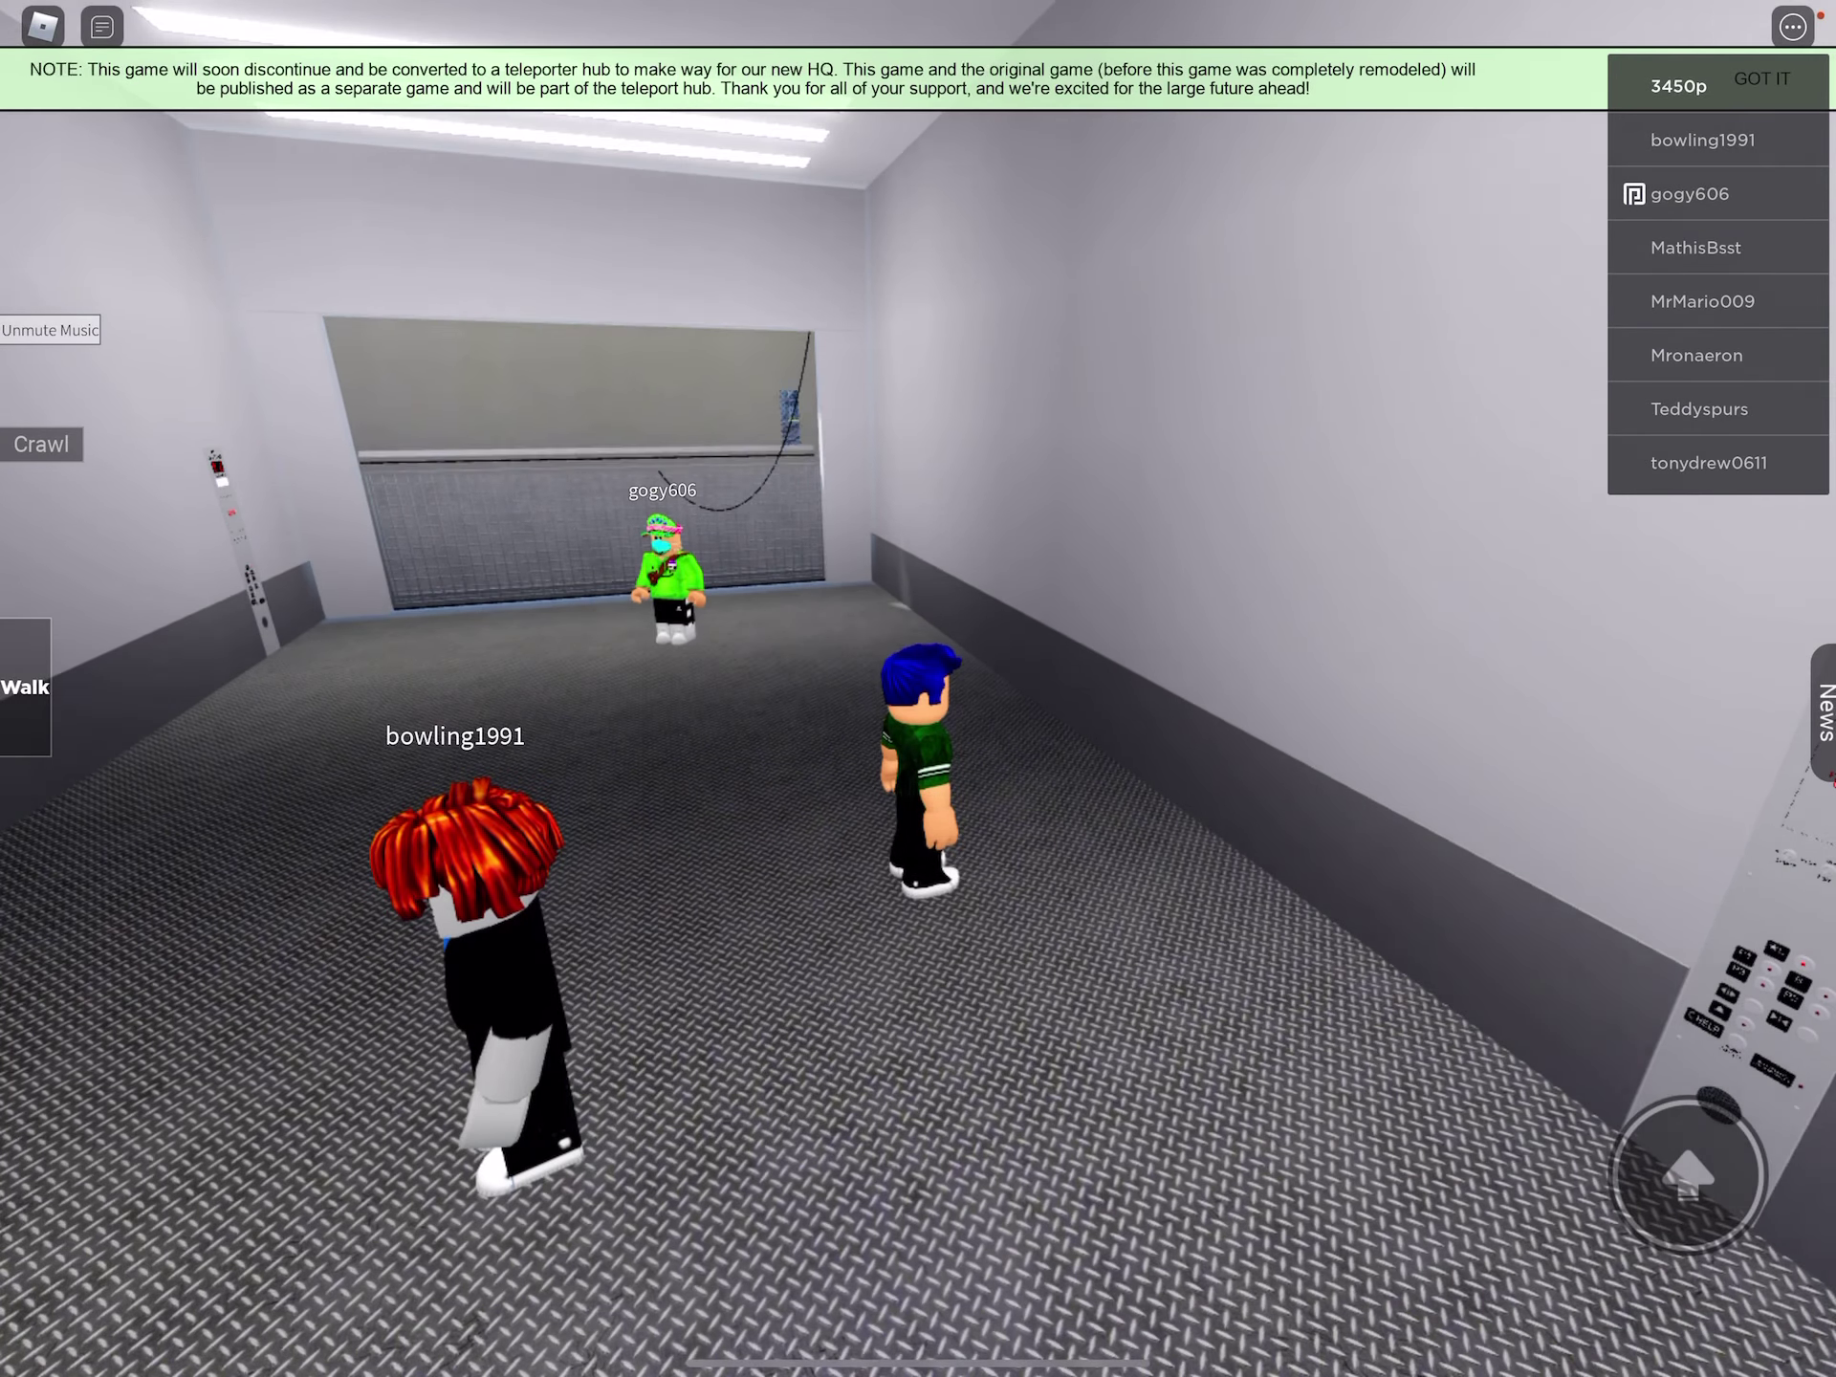
left_click_drag(1005, 718, 1492, 718)
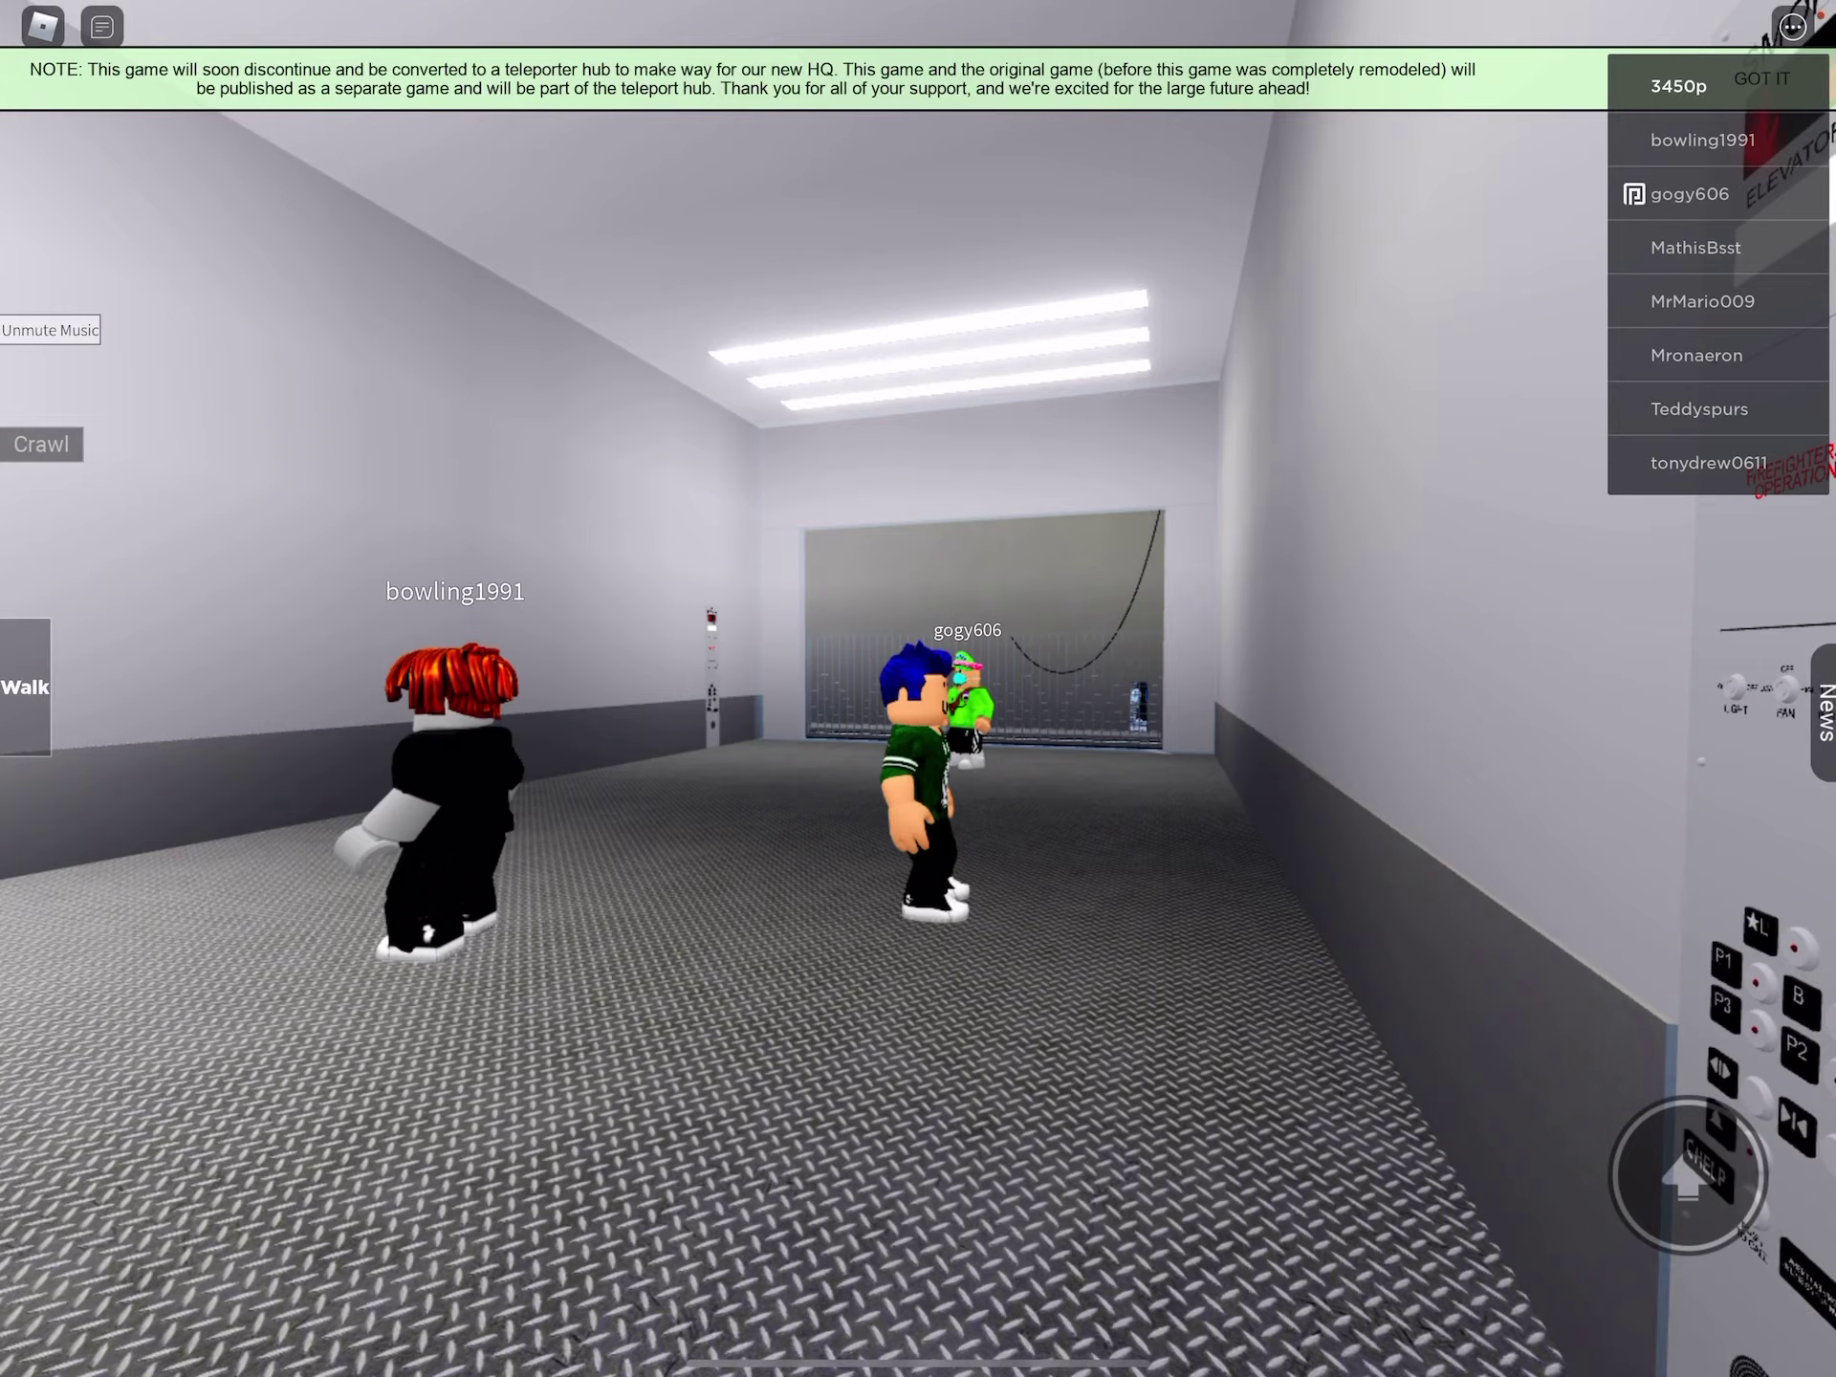
Swing between the button panel and grille gate as it opens onto the sunlit floor and shuts.
mouse_move(1005, 717)
left_mouse_down()
mouse_move(1362, 718)
mouse_move(1436, 689)
left_mouse_up()
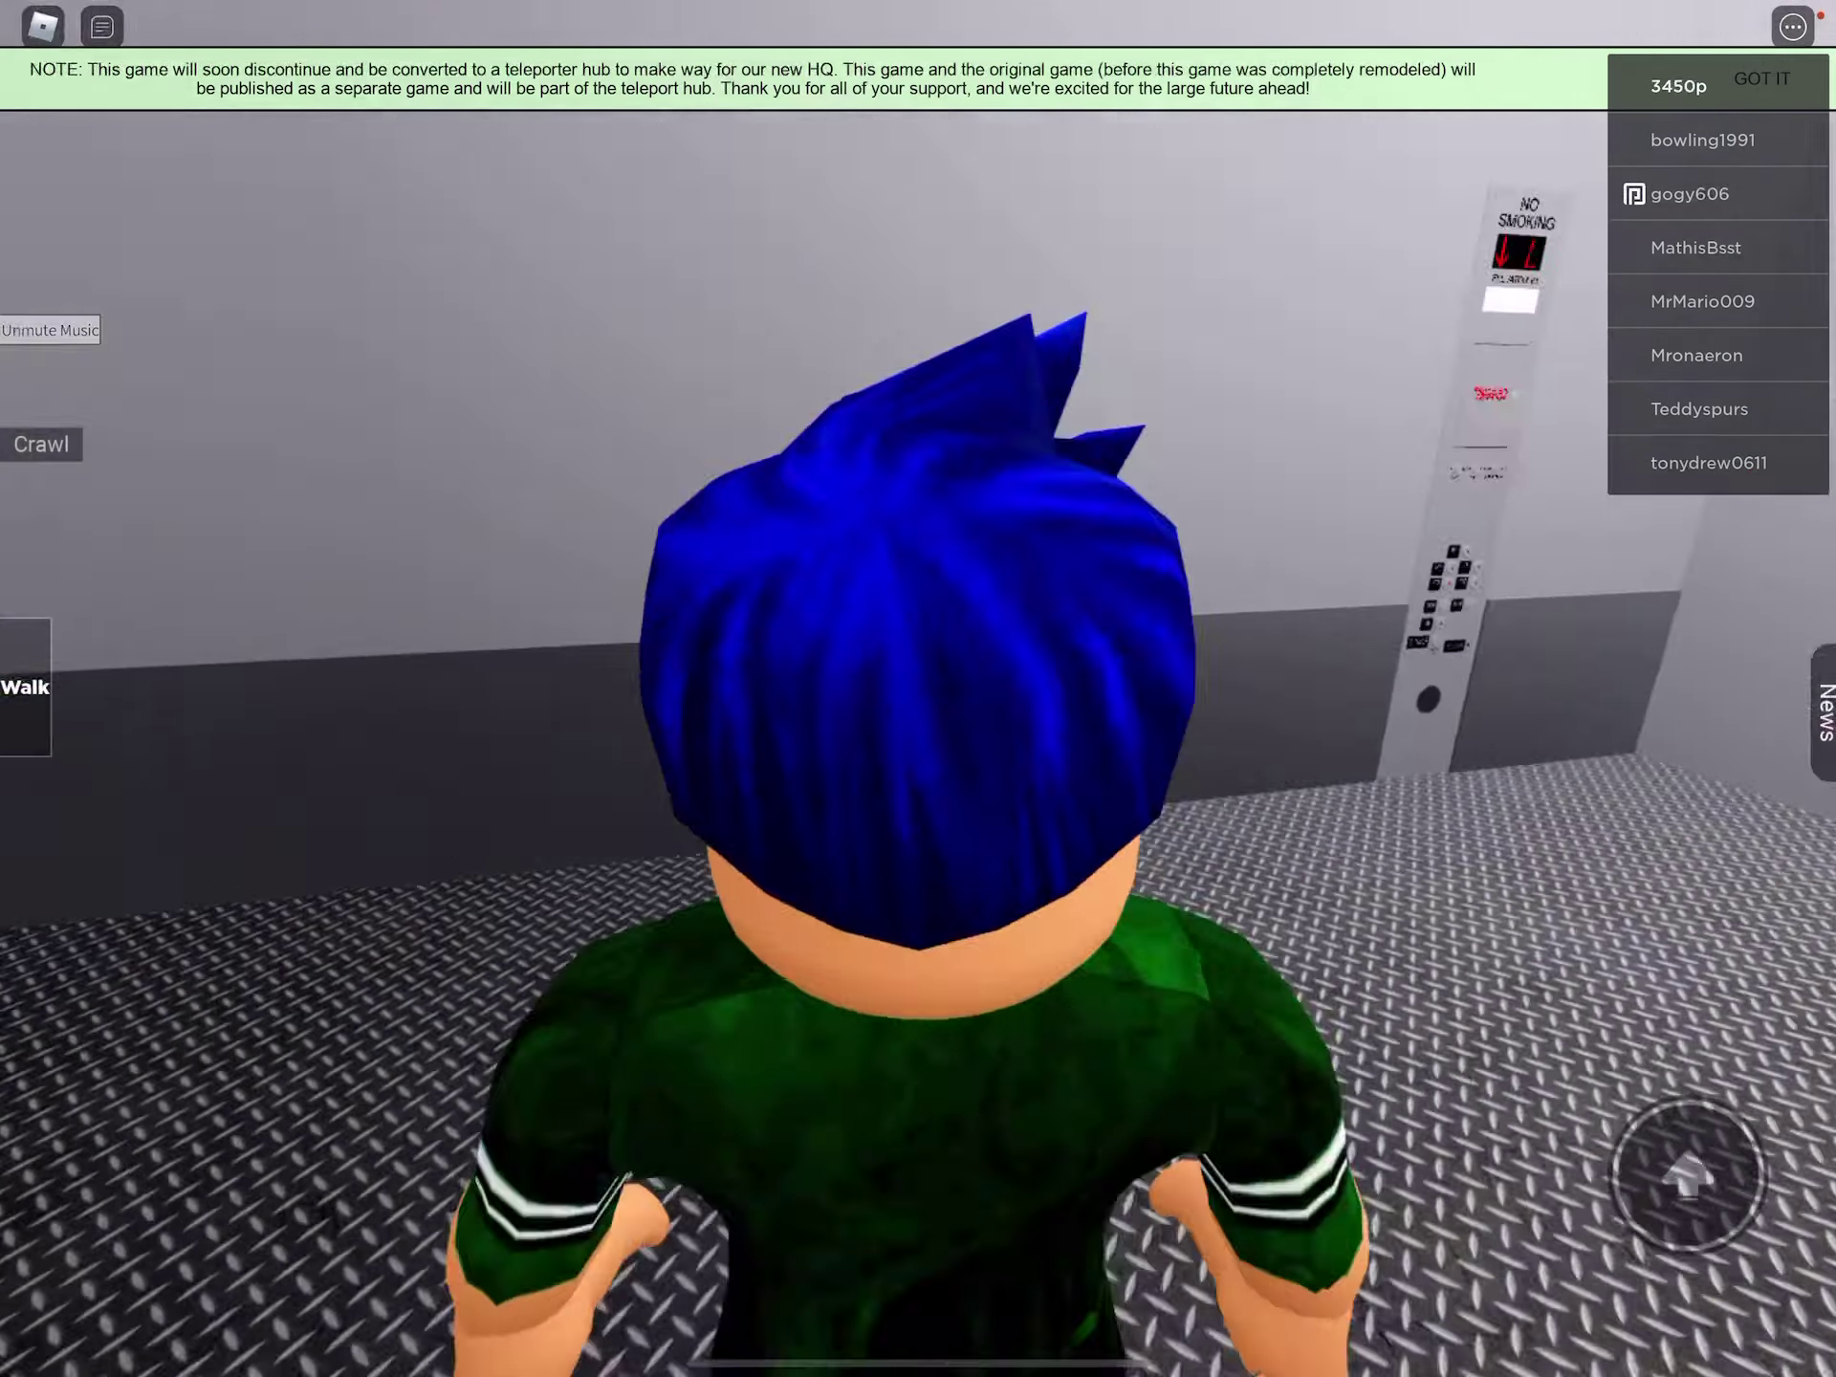
mouse_move(1004, 718)
left_mouse_down()
mouse_move(1219, 717)
mouse_move(746, 717)
mouse_move(1436, 718)
left_mouse_up()
left_click_drag(234, 1159, 235, 1062)
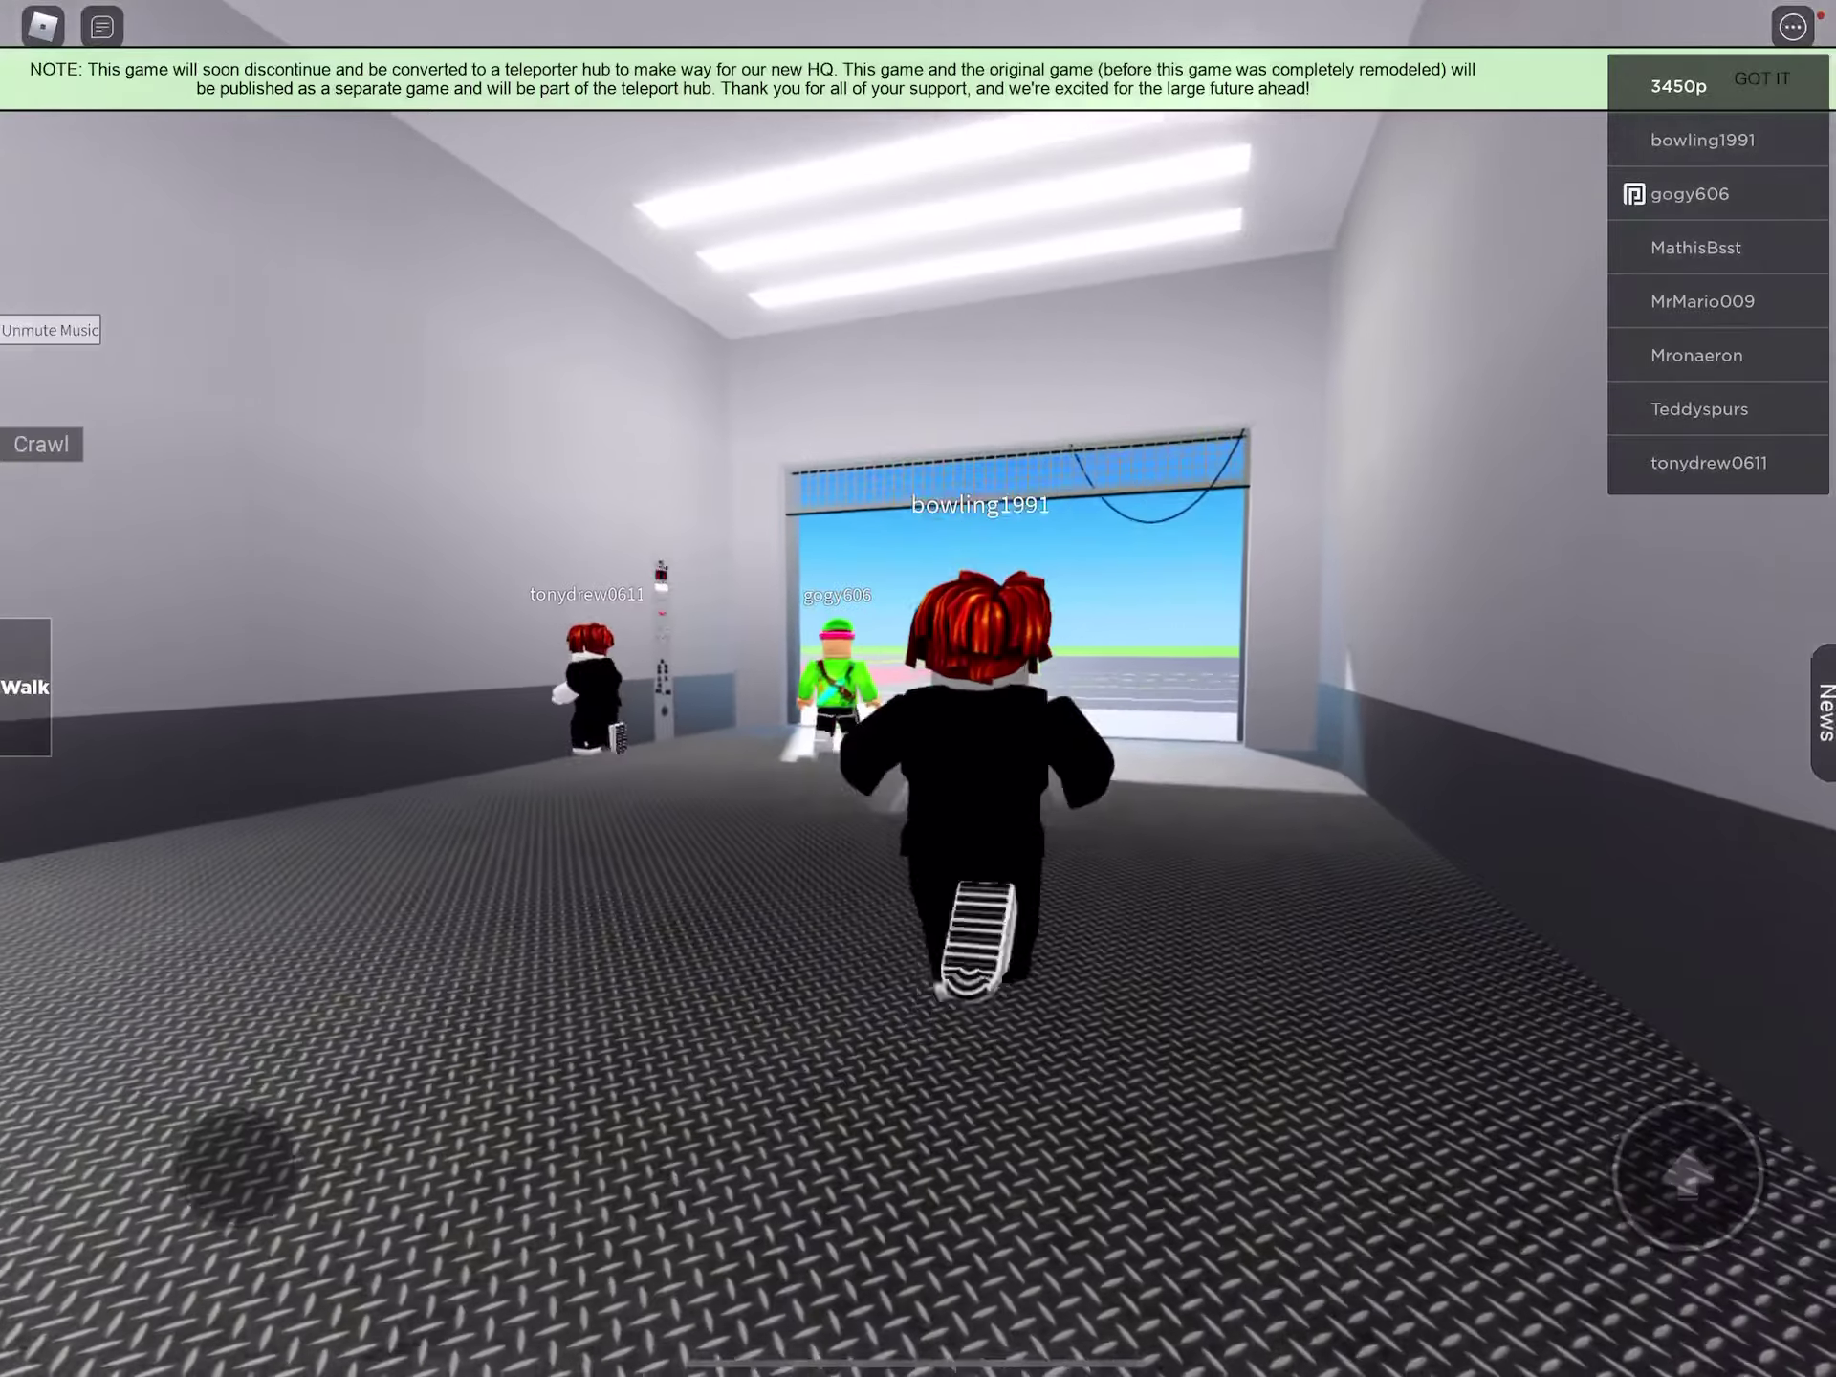
mouse_move(1004, 717)
left_mouse_down()
mouse_move(1435, 718)
mouse_move(861, 717)
left_mouse_up()
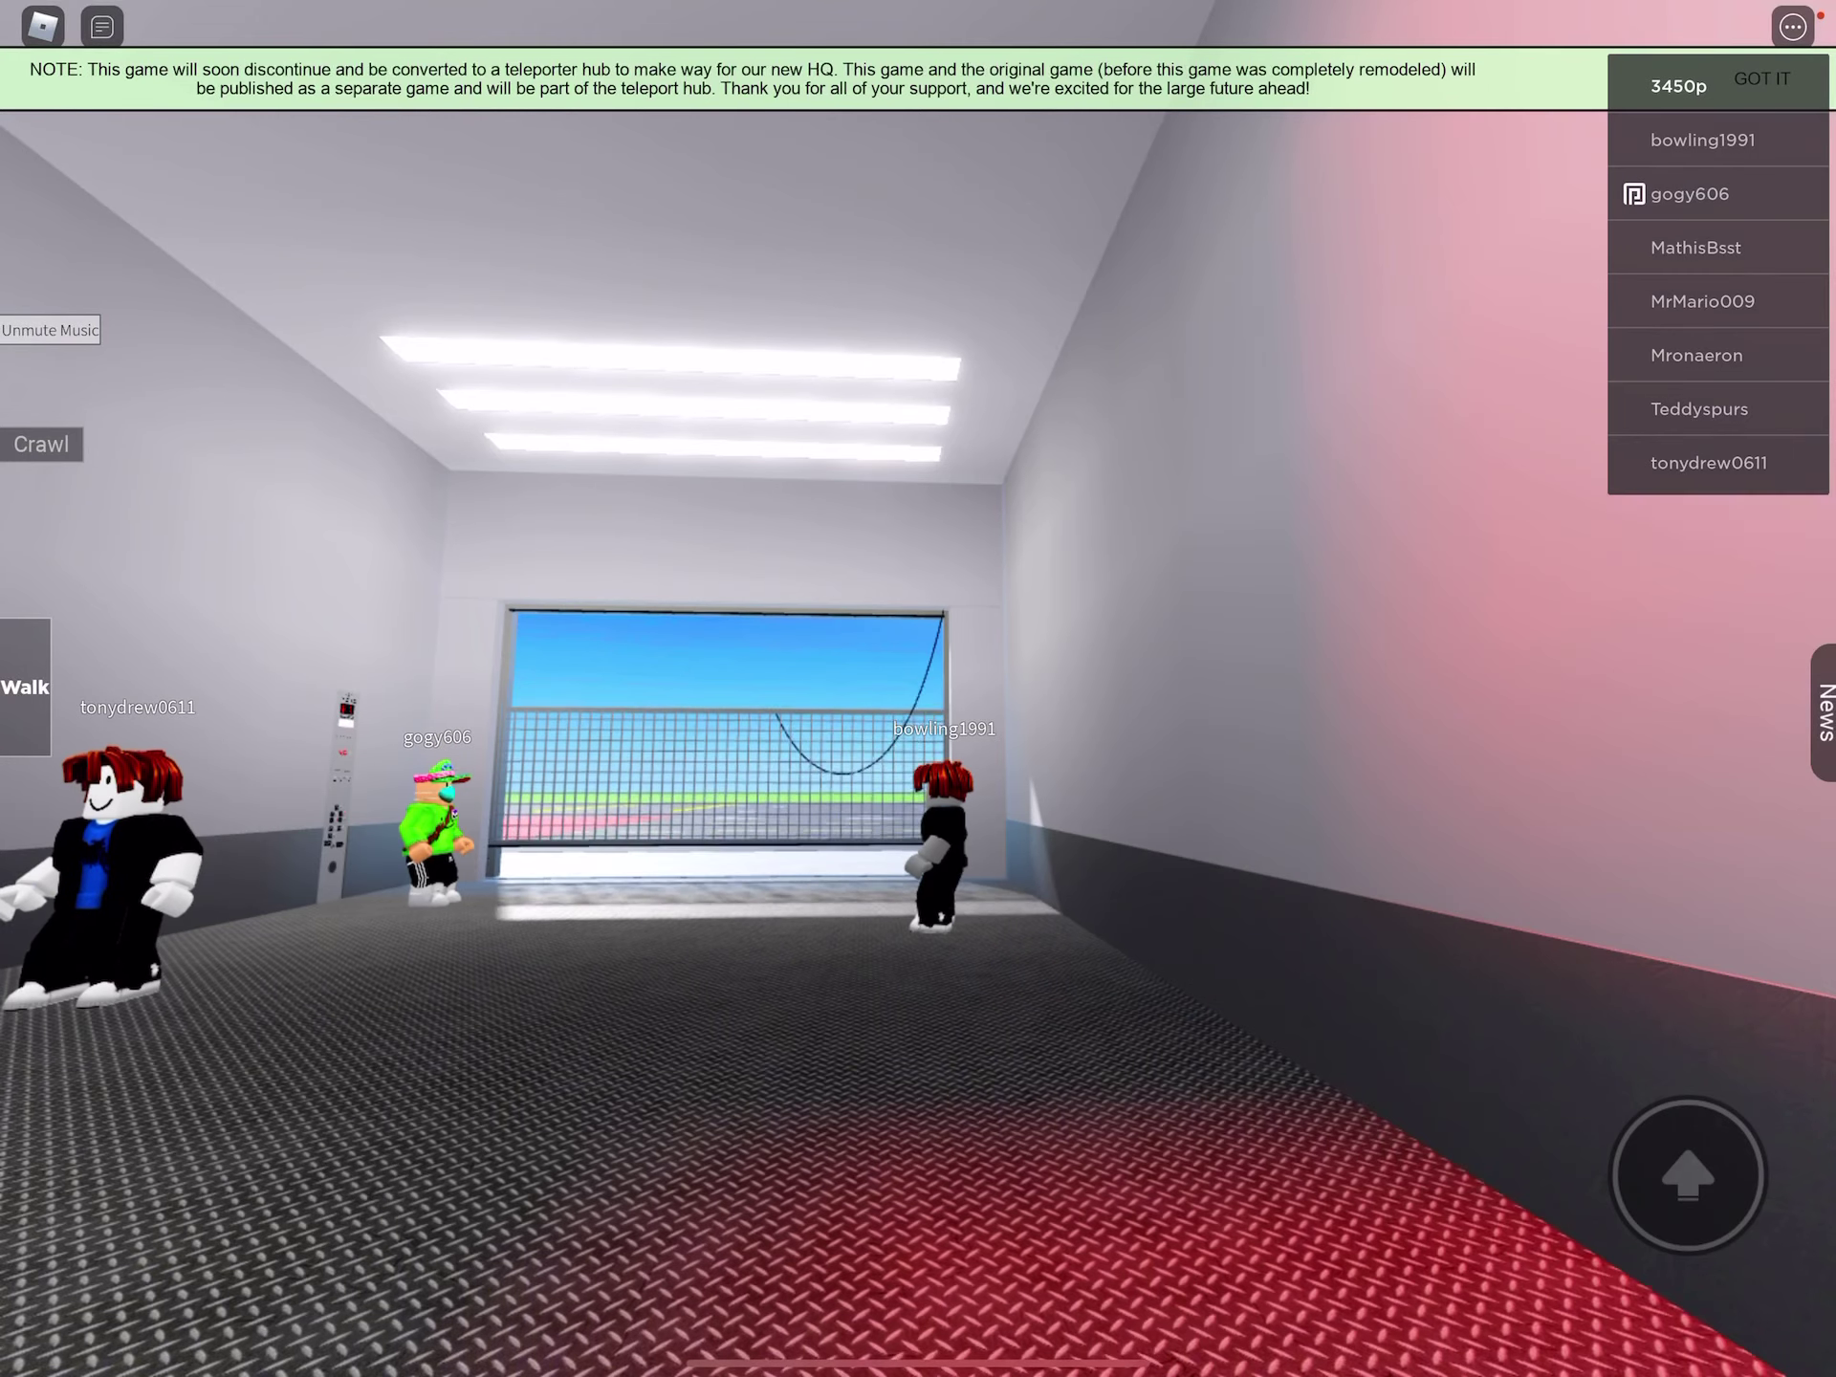
mouse_move(1005, 717)
left_mouse_down()
mouse_move(1291, 717)
mouse_move(861, 717)
mouse_move(1436, 717)
left_mouse_up()
left_click_drag(861, 718, 1435, 717)
left_click_drag(1147, 718, 286, 718)
mouse_move(861, 717)
left_mouse_down()
mouse_move(1148, 718)
mouse_move(646, 717)
left_mouse_up()
Check the chat, then watch the green-hoodied player and the scooter rider.
left_click(102, 26)
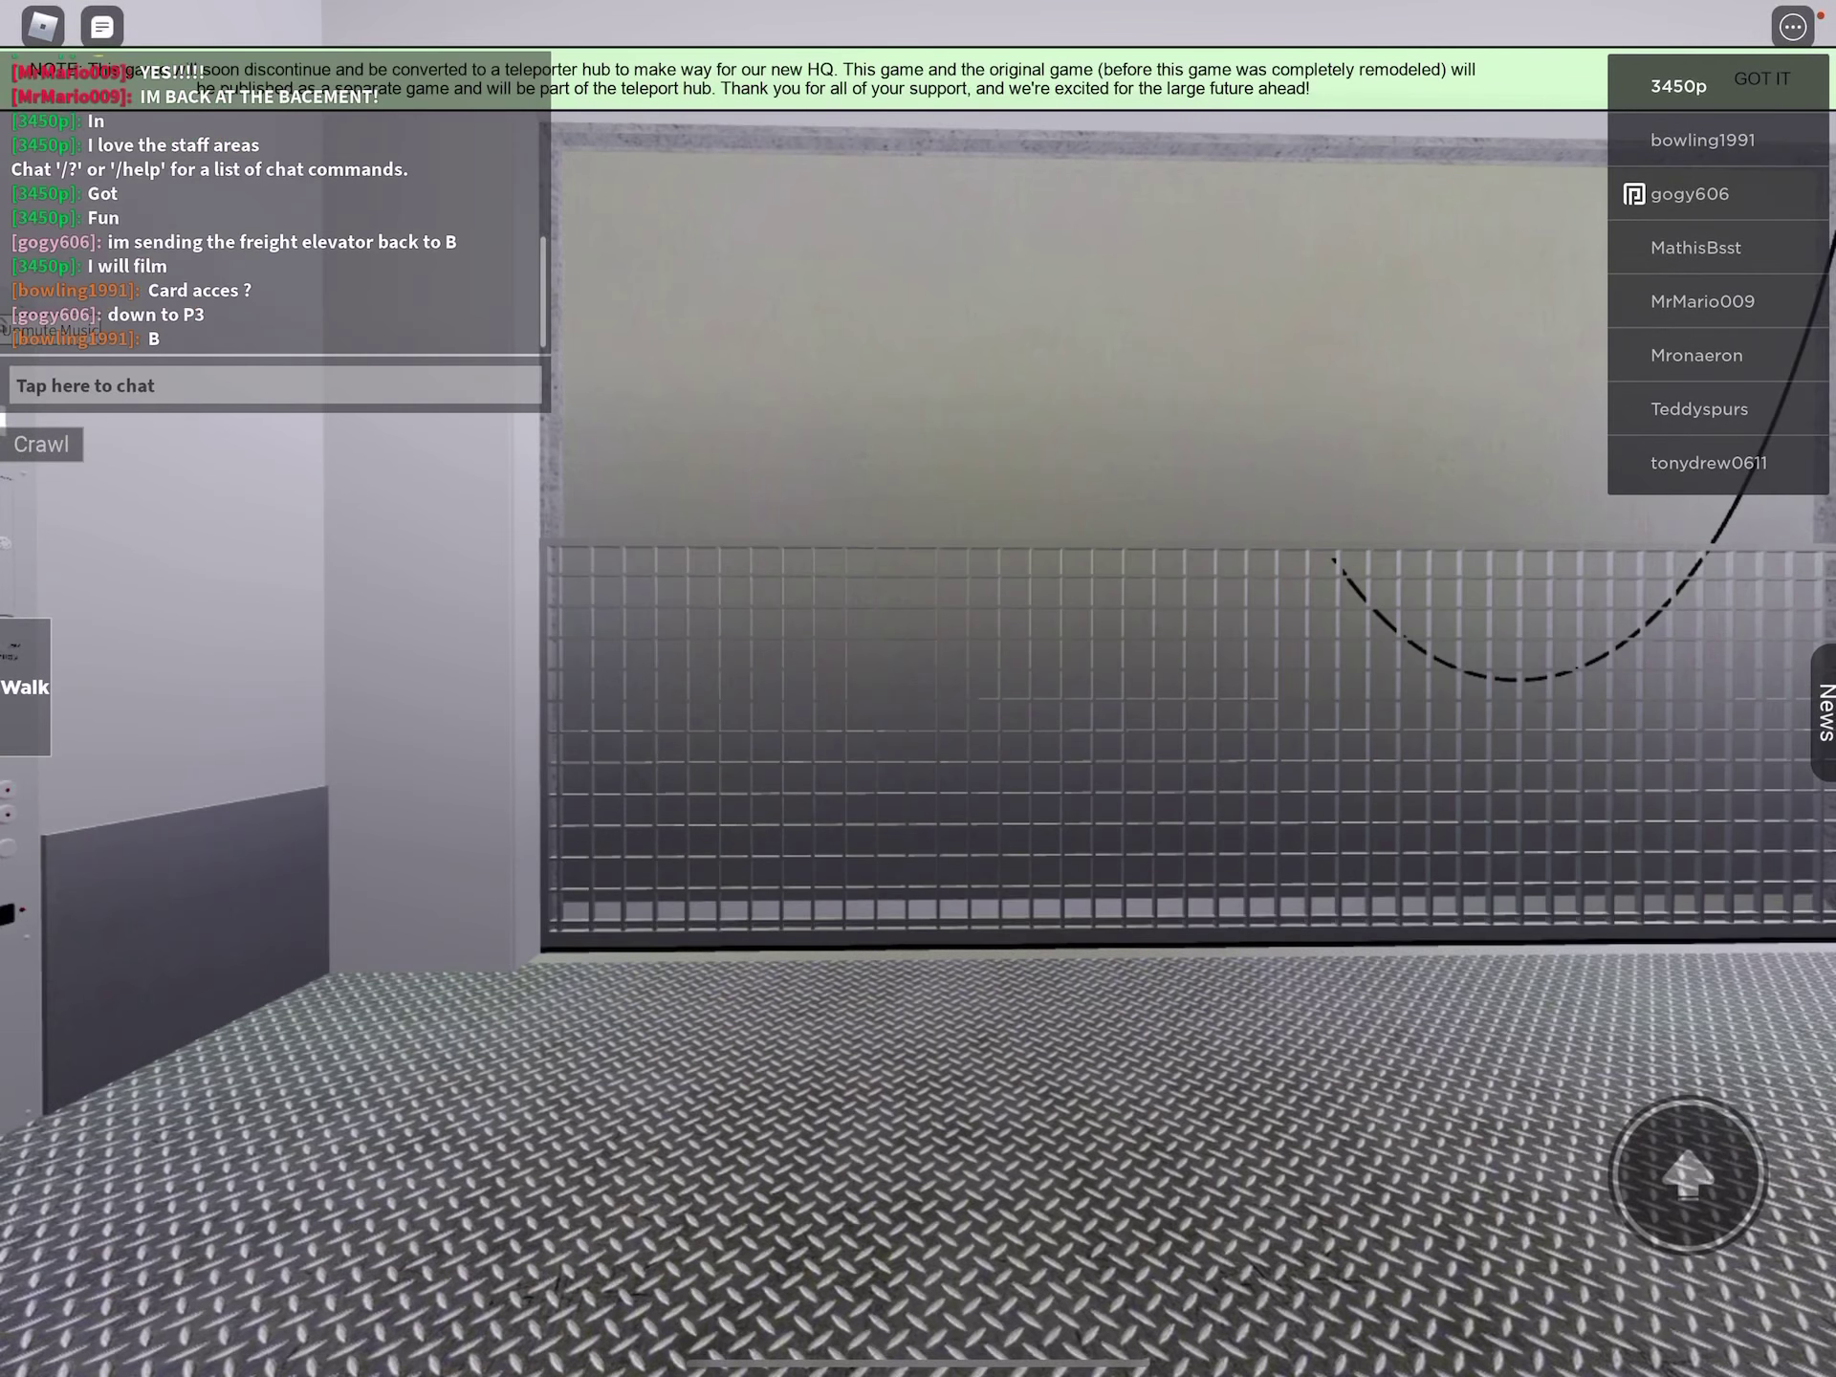
left_click(101, 27)
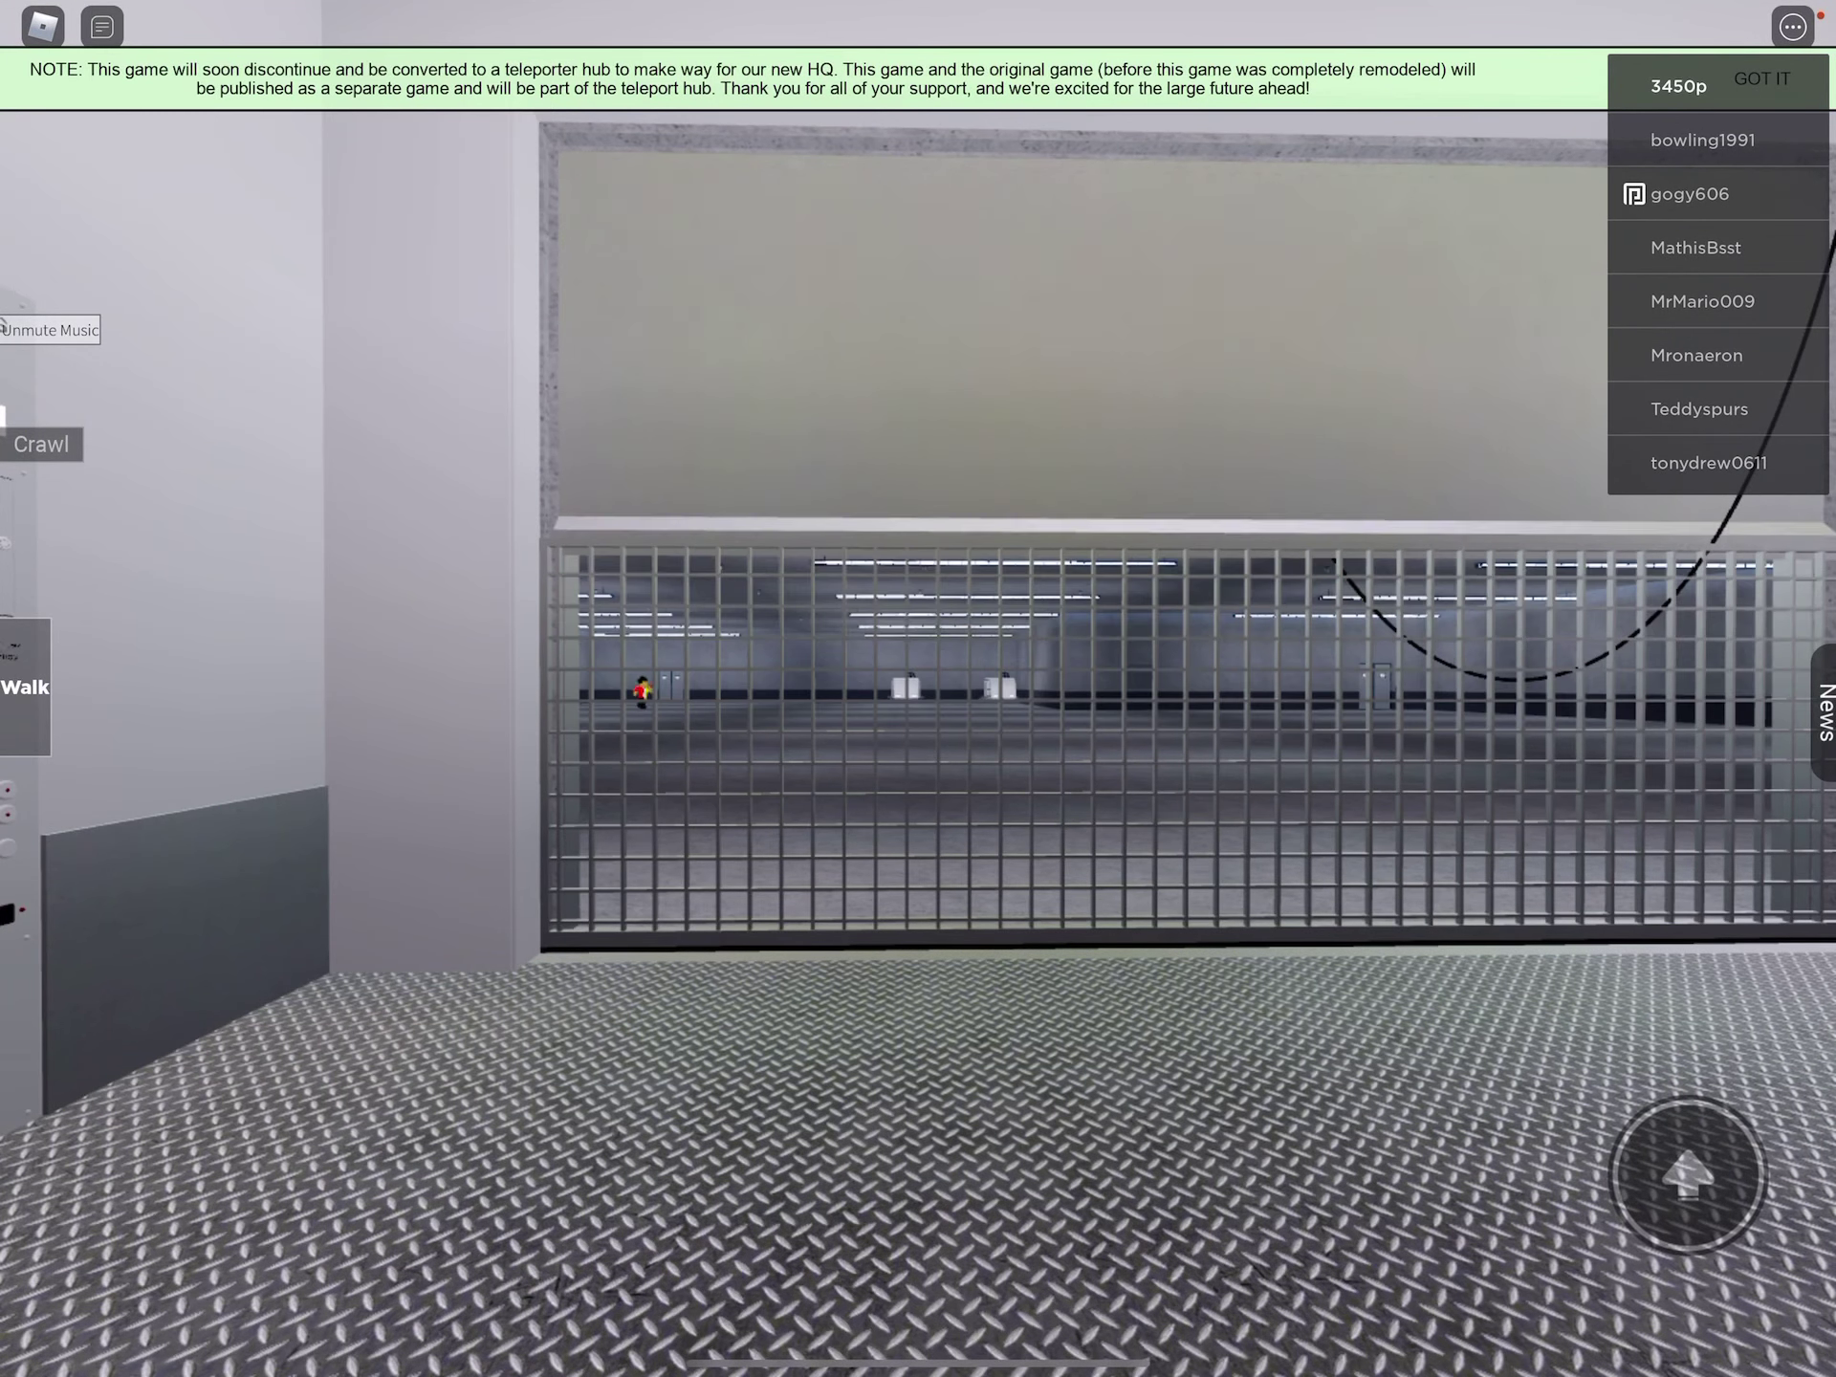
left_click_drag(1148, 718, 575, 718)
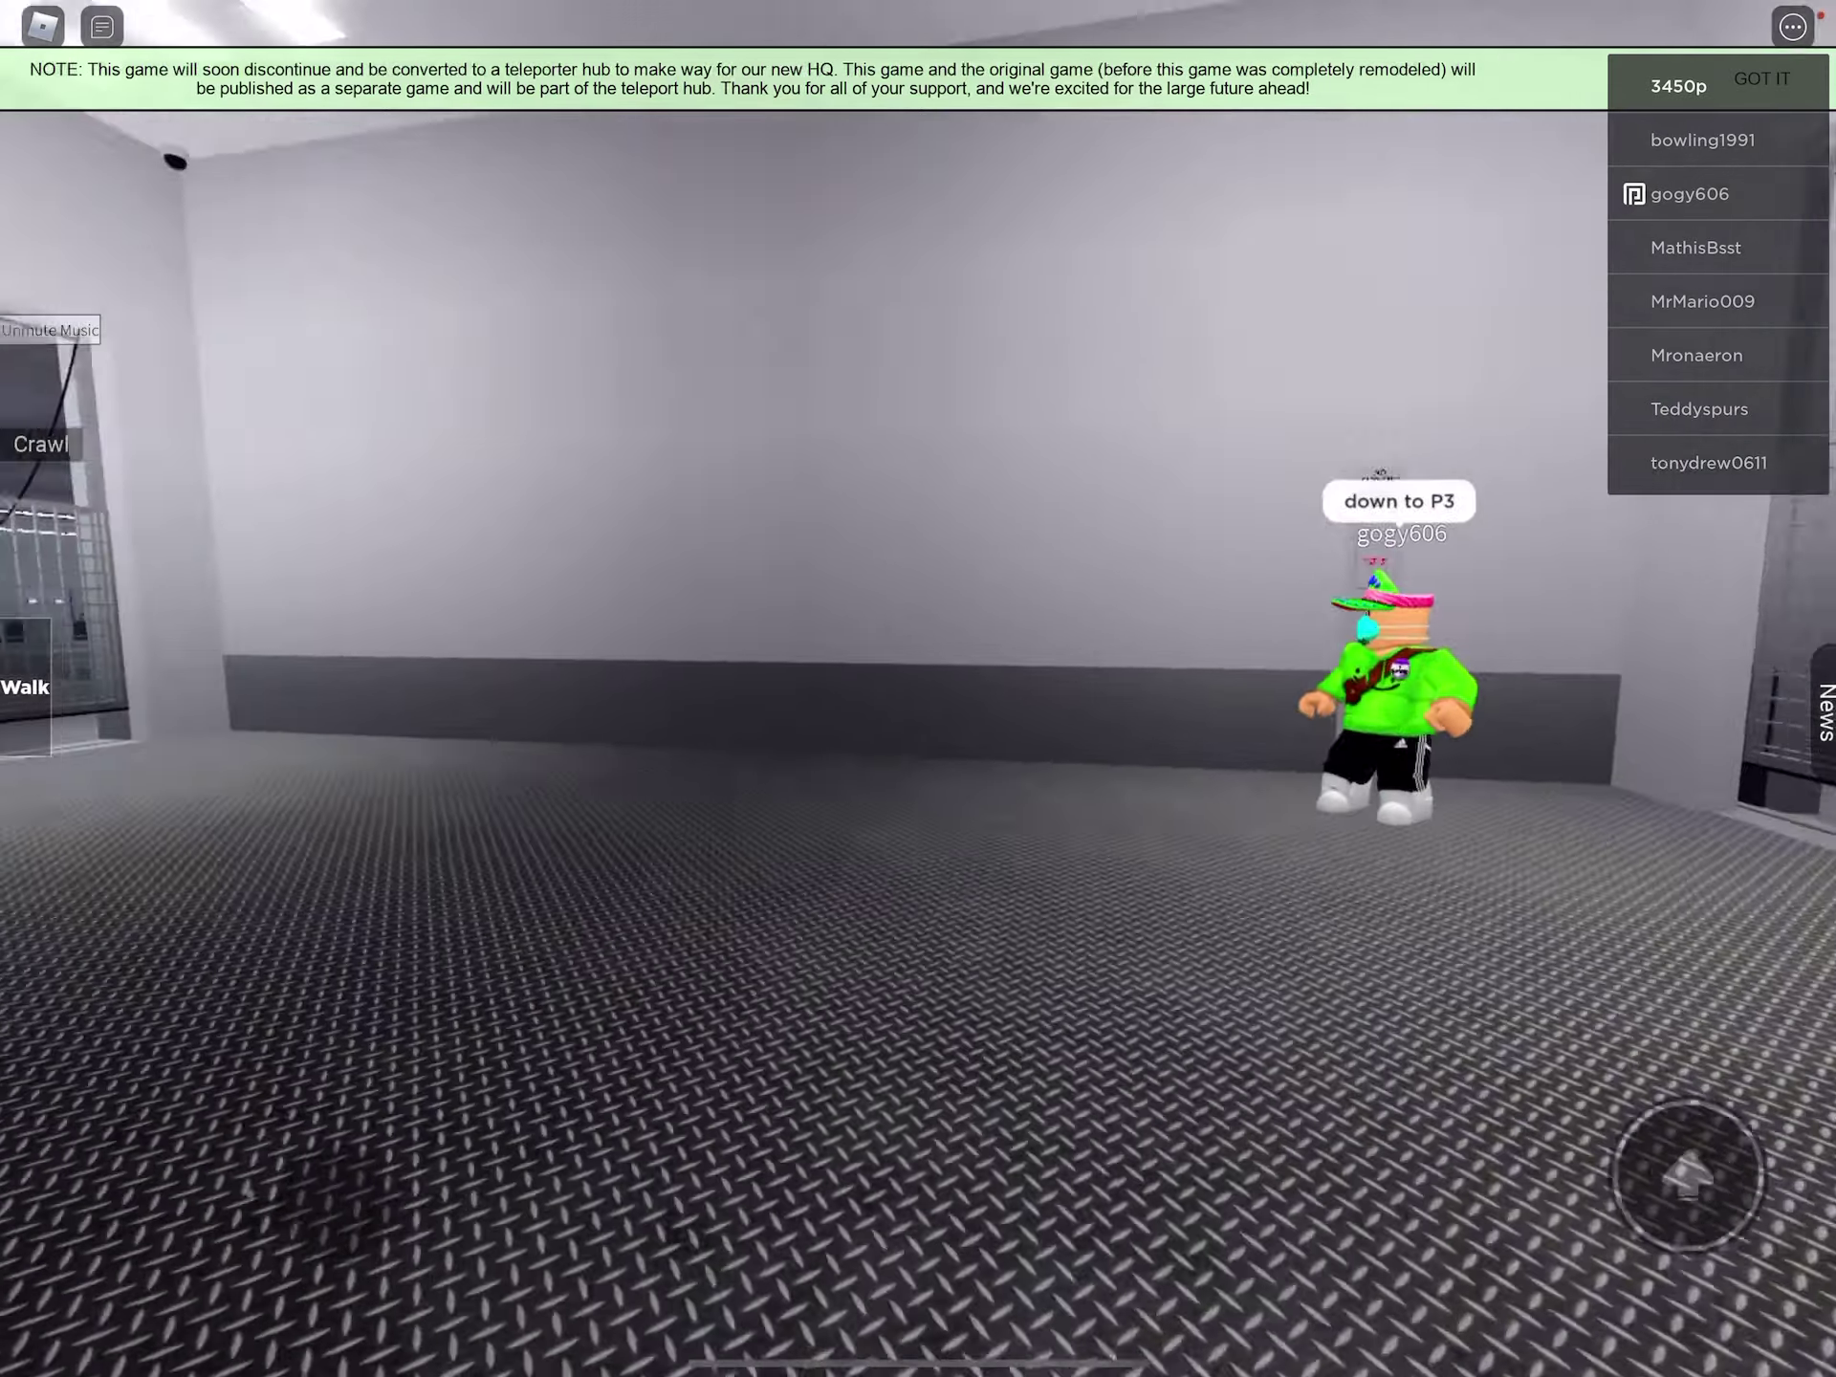
mouse_move(717, 860)
left_mouse_down()
mouse_move(1148, 861)
mouse_move(717, 860)
left_mouse_up()
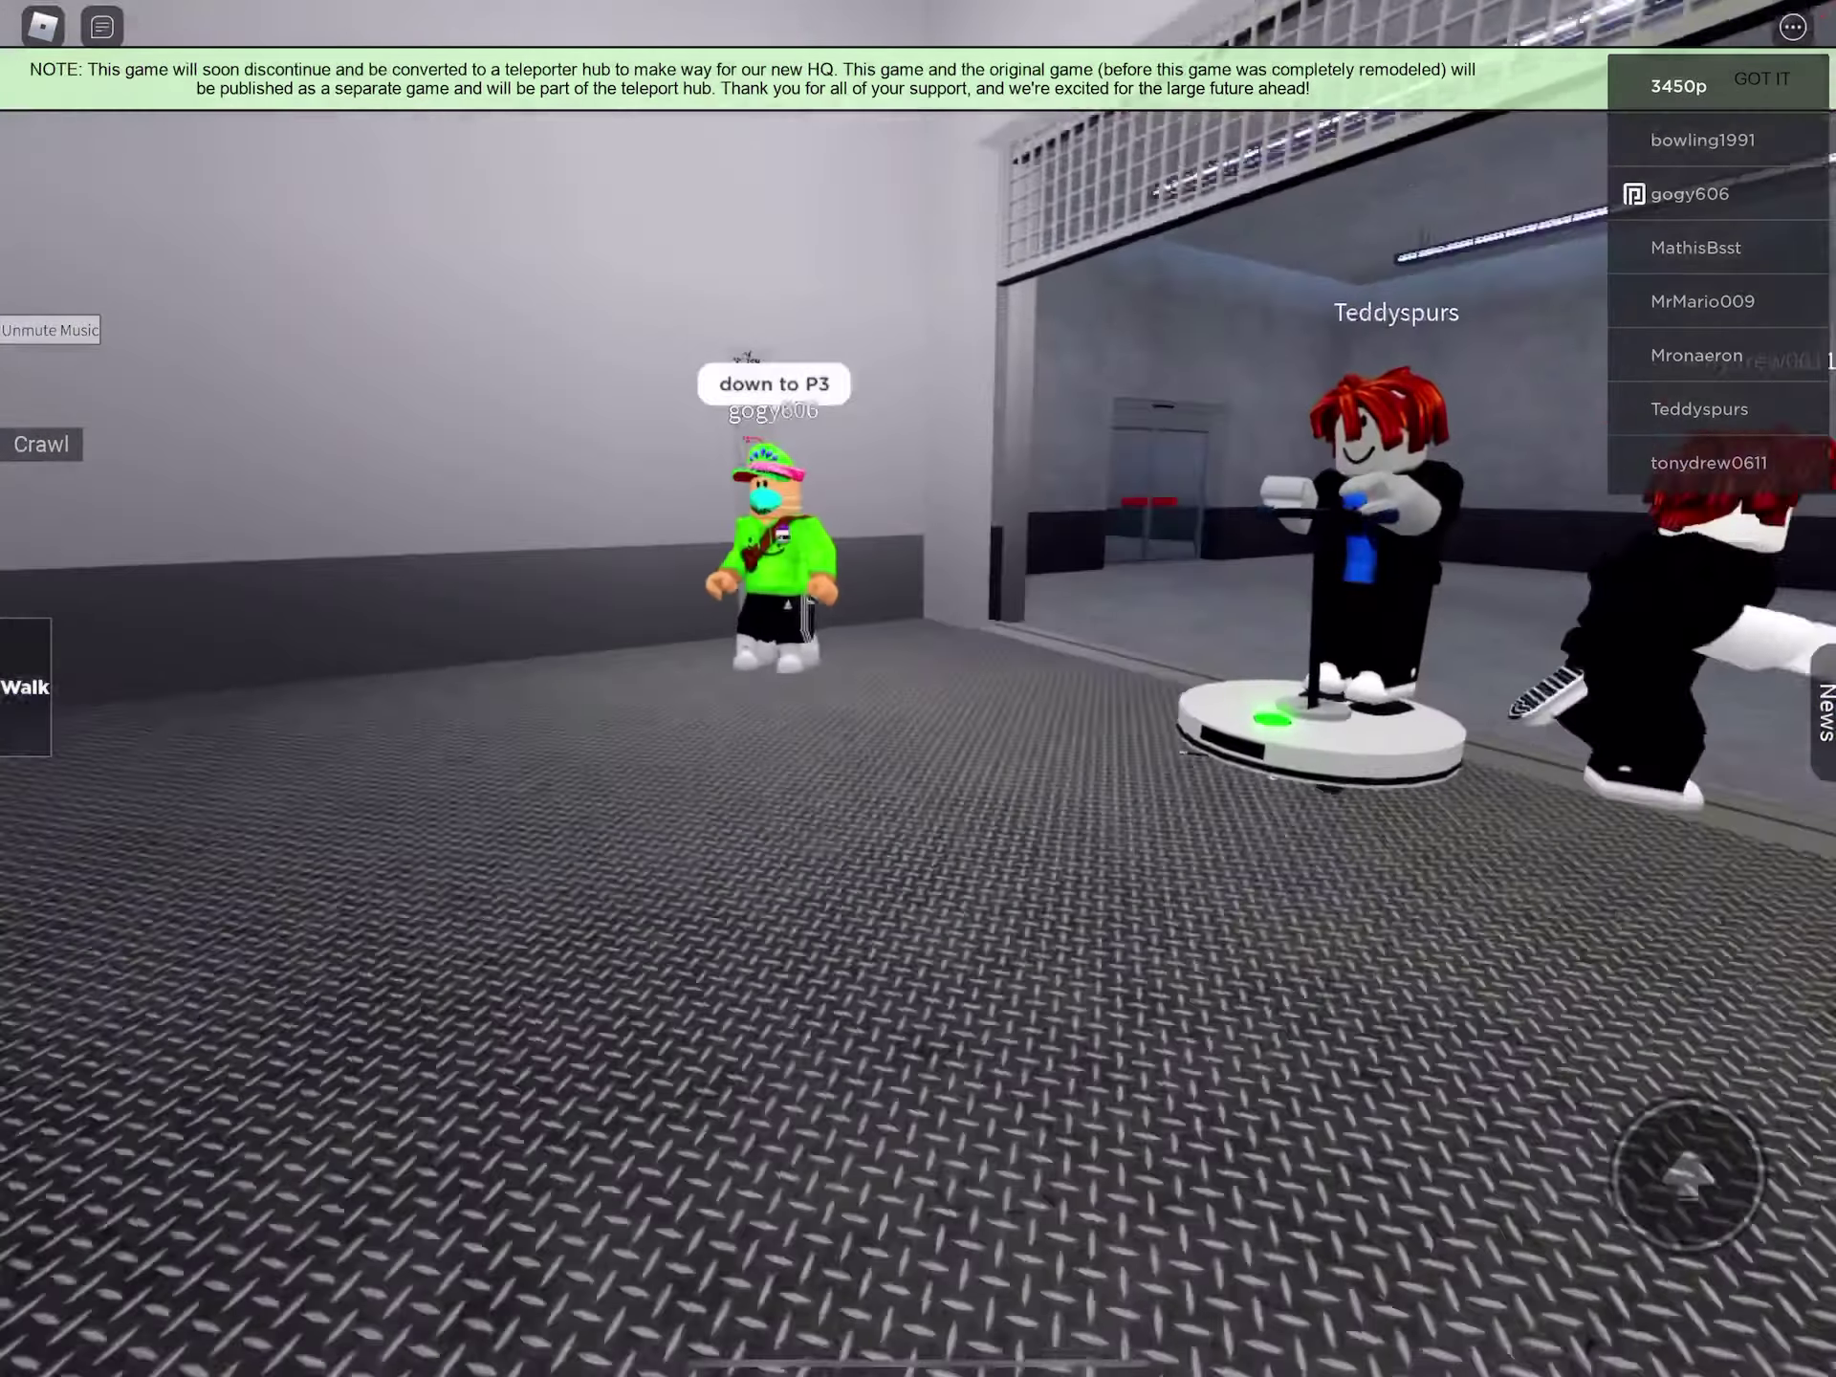
left_click_drag(1148, 718, 718, 717)
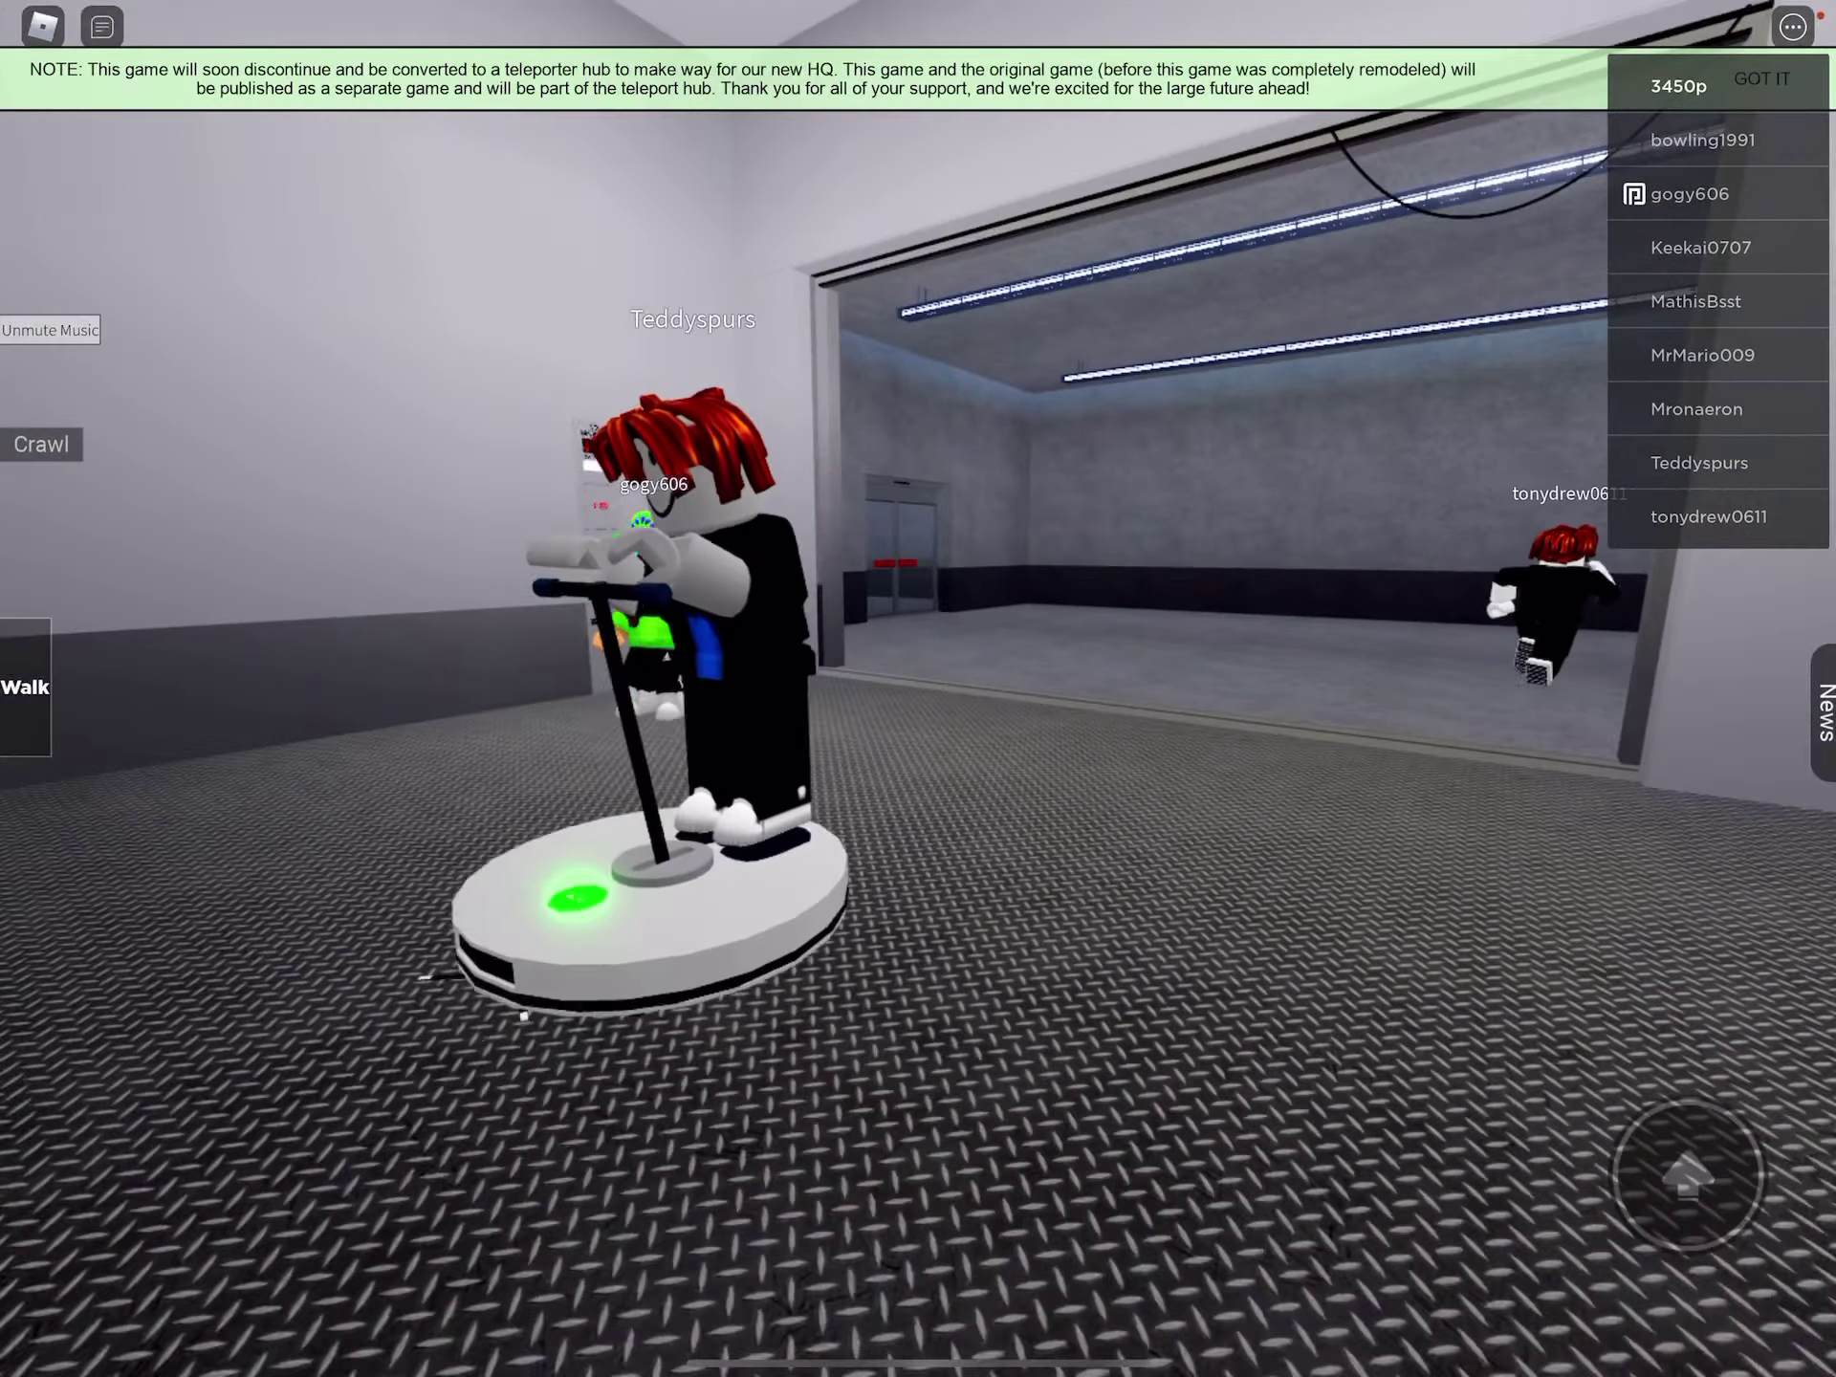
left_click_drag(574, 718, 1291, 718)
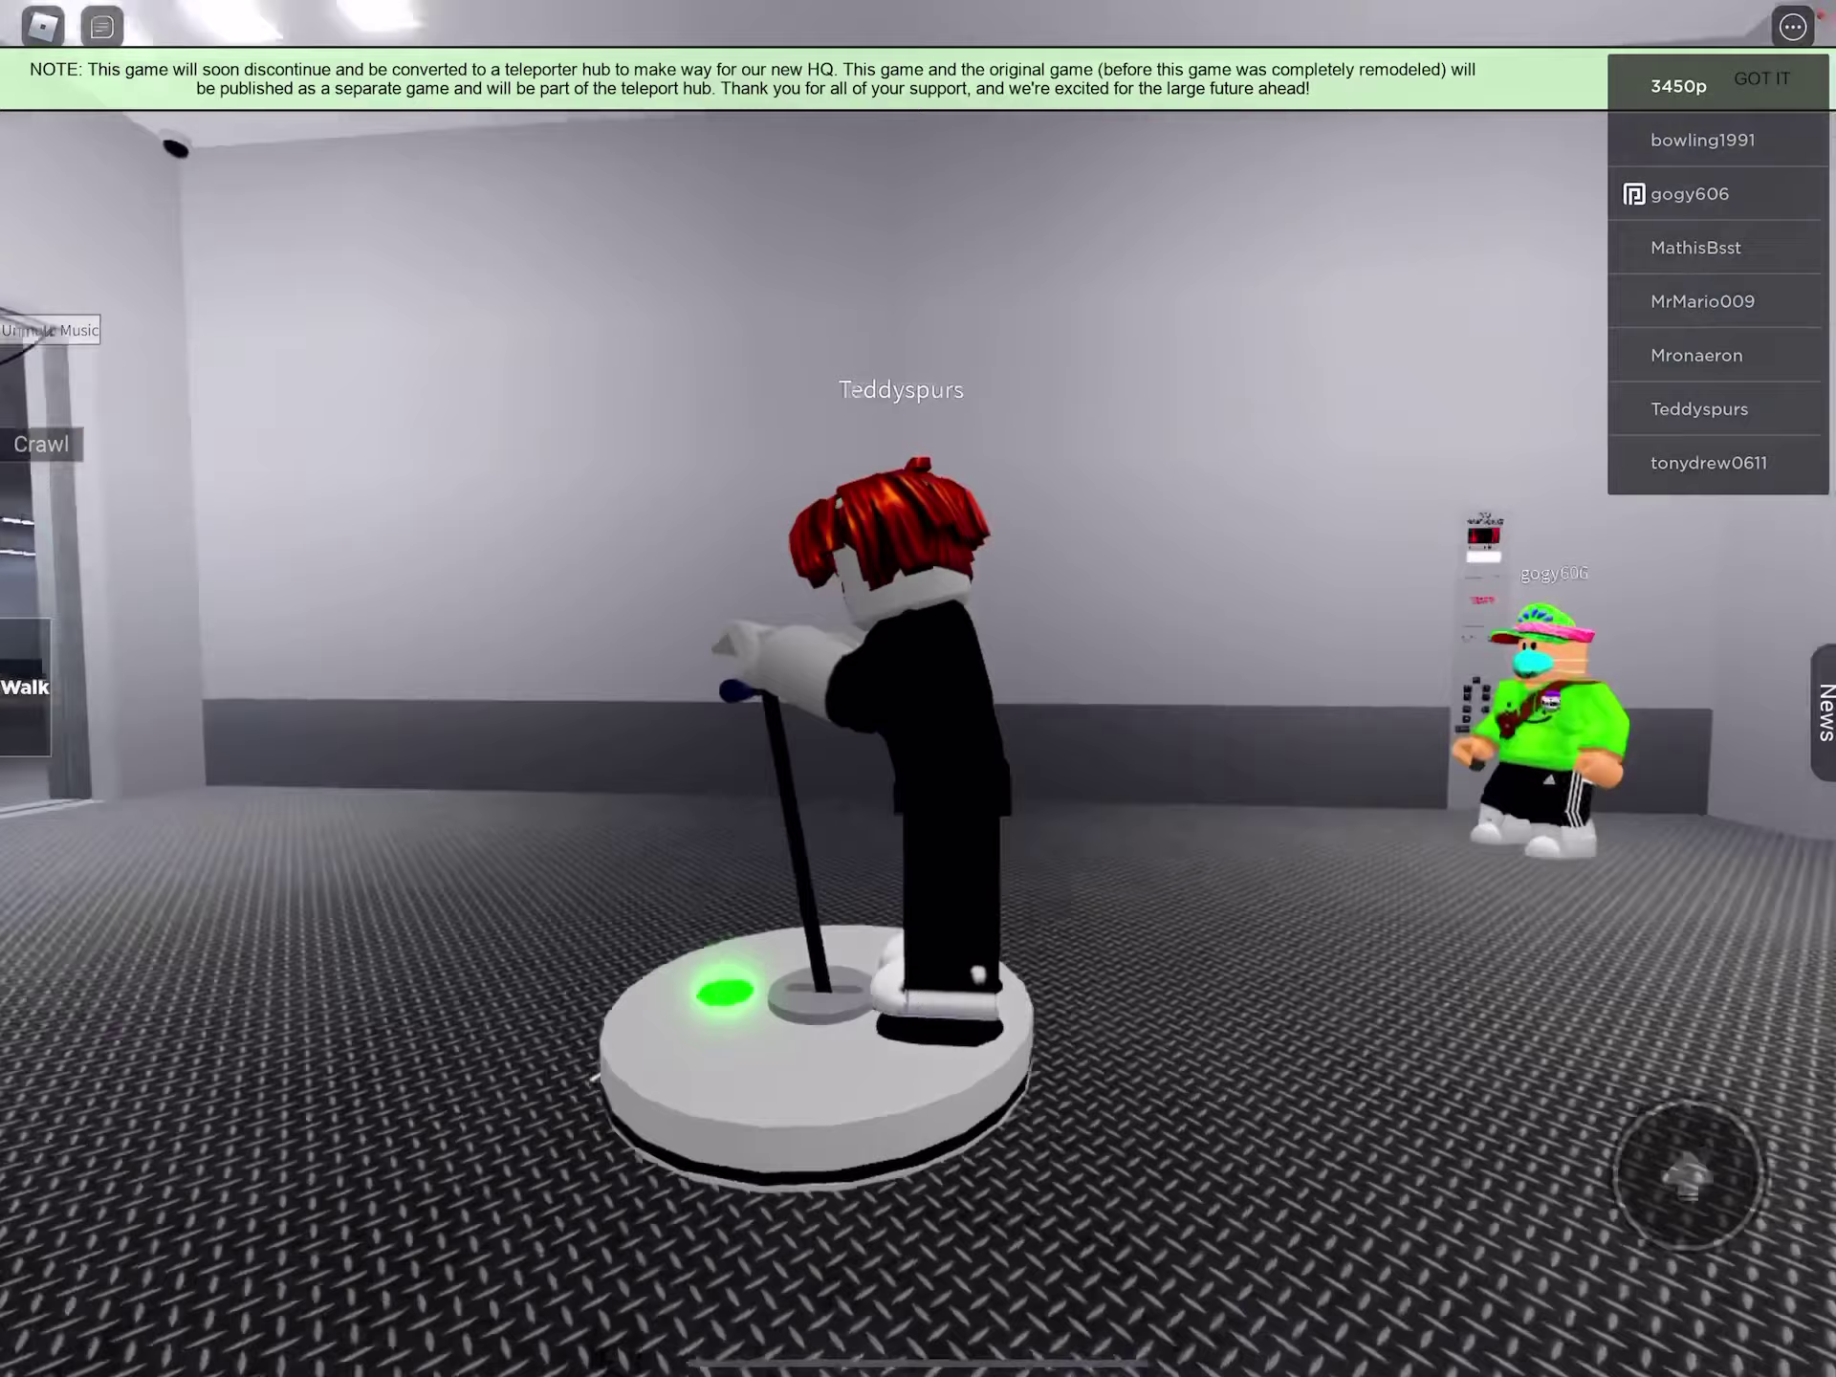
left_click_drag(1148, 717, 717, 717)
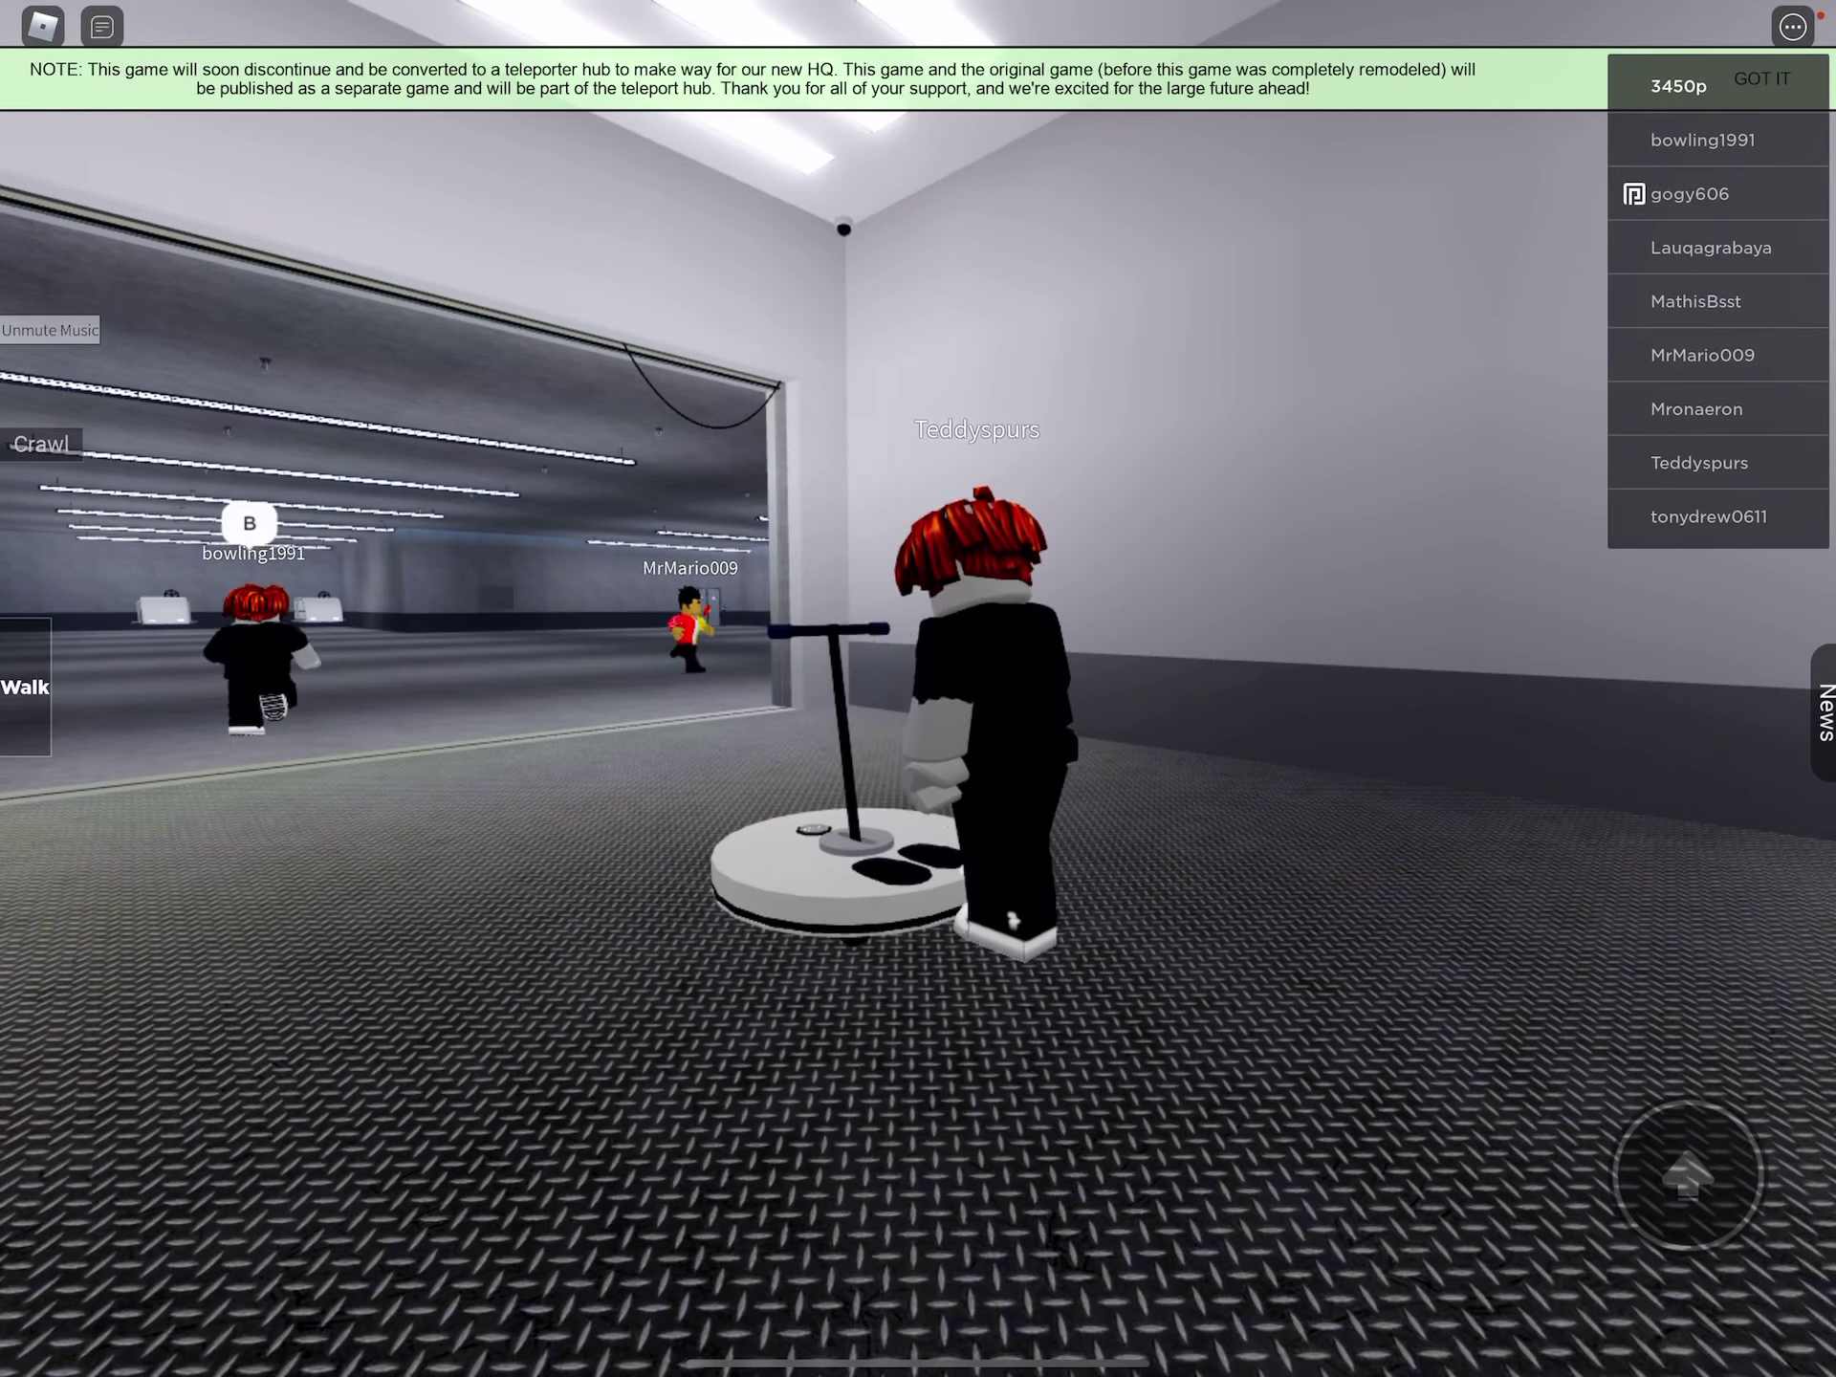
Walk up to the freight car's control panel, glancing around the room on the way.
left_click_drag(860, 717, 1291, 717)
left_click_drag(131, 1115, 329, 1148)
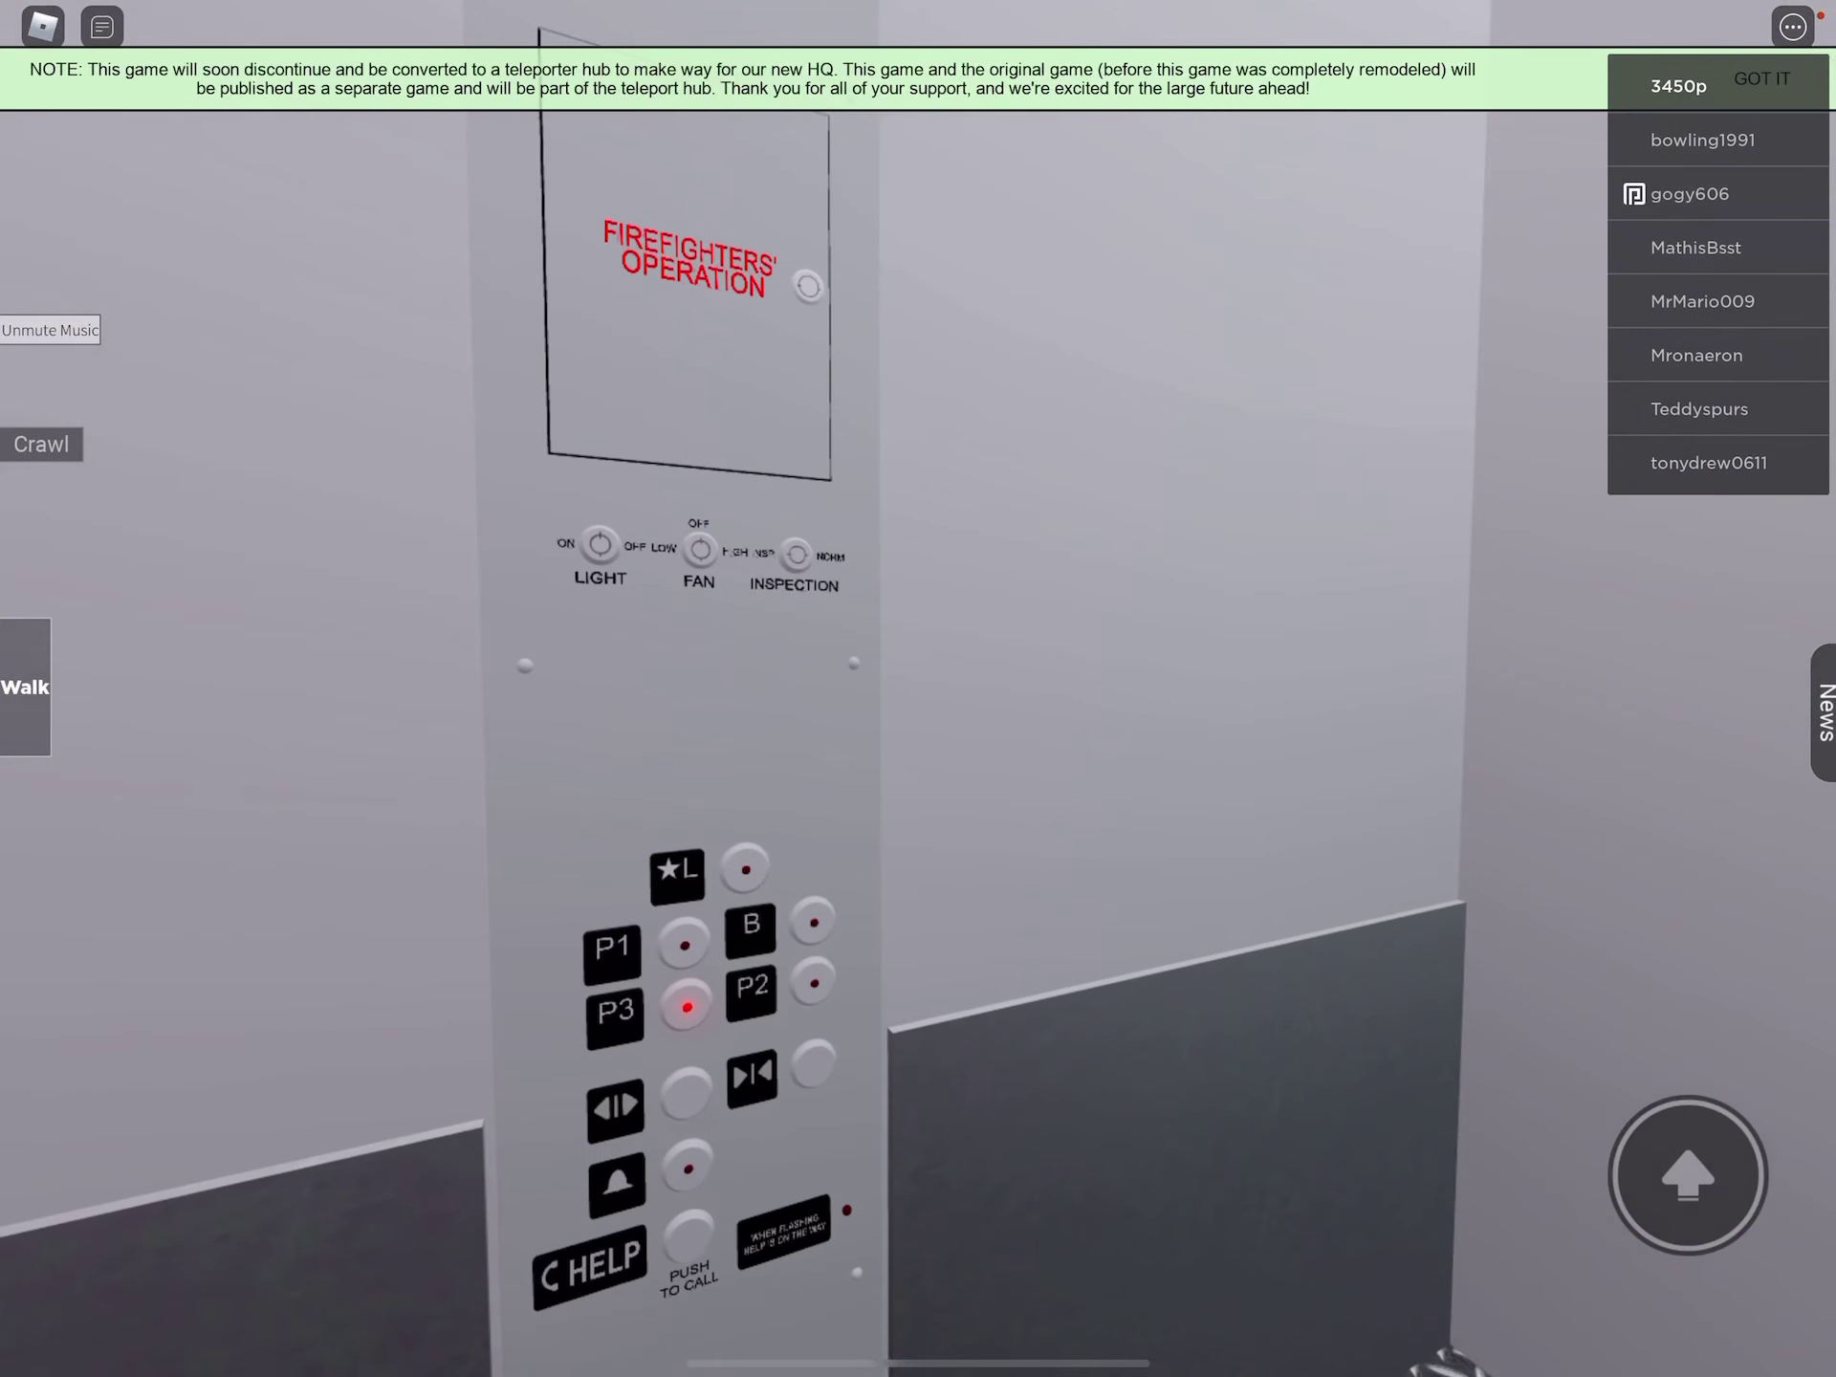
left_click_drag(1147, 717, 717, 718)
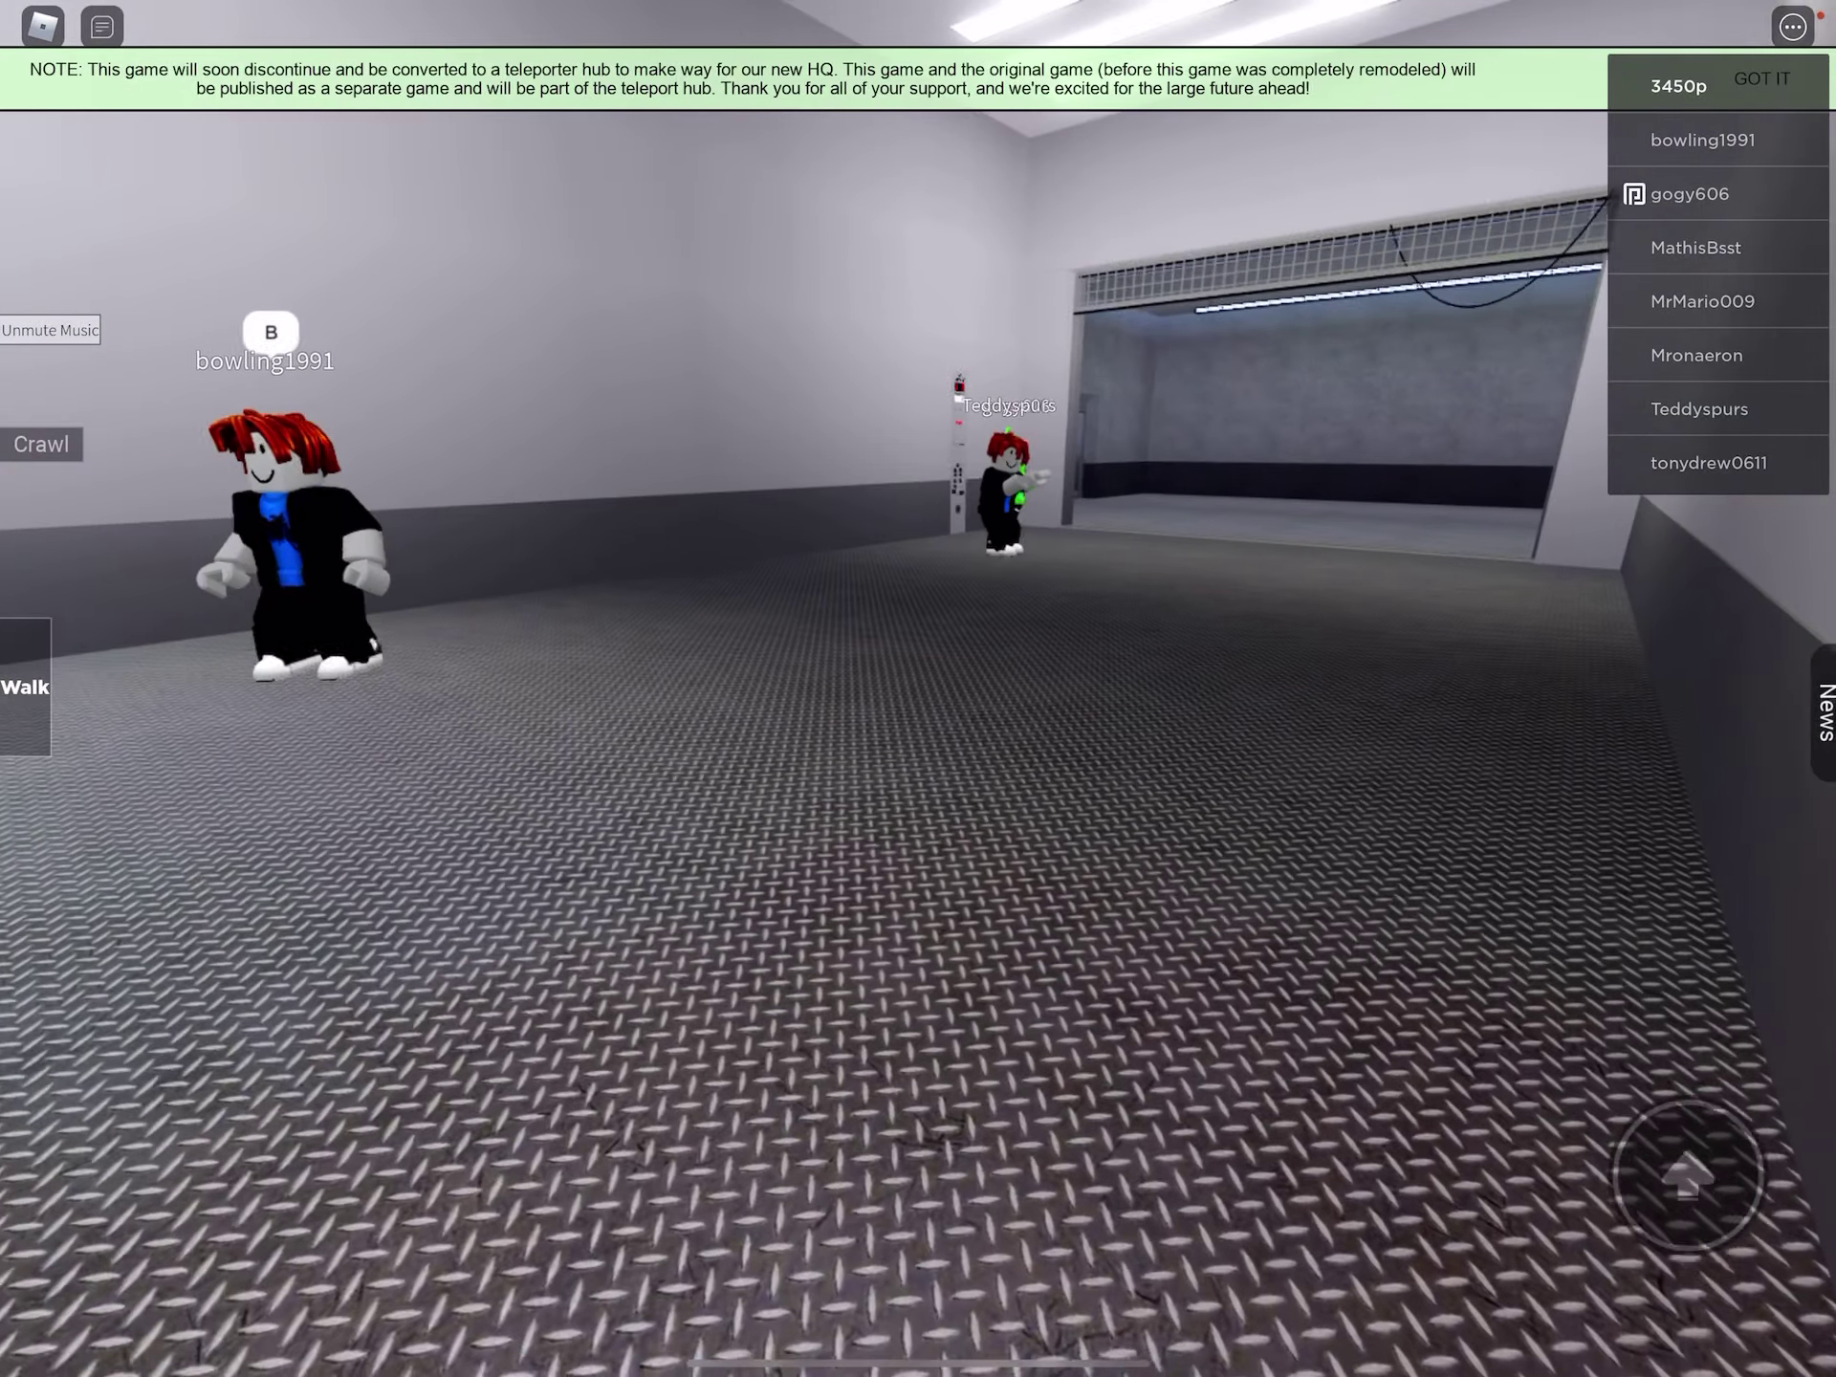
left_click_drag(1149, 718, 789, 717)
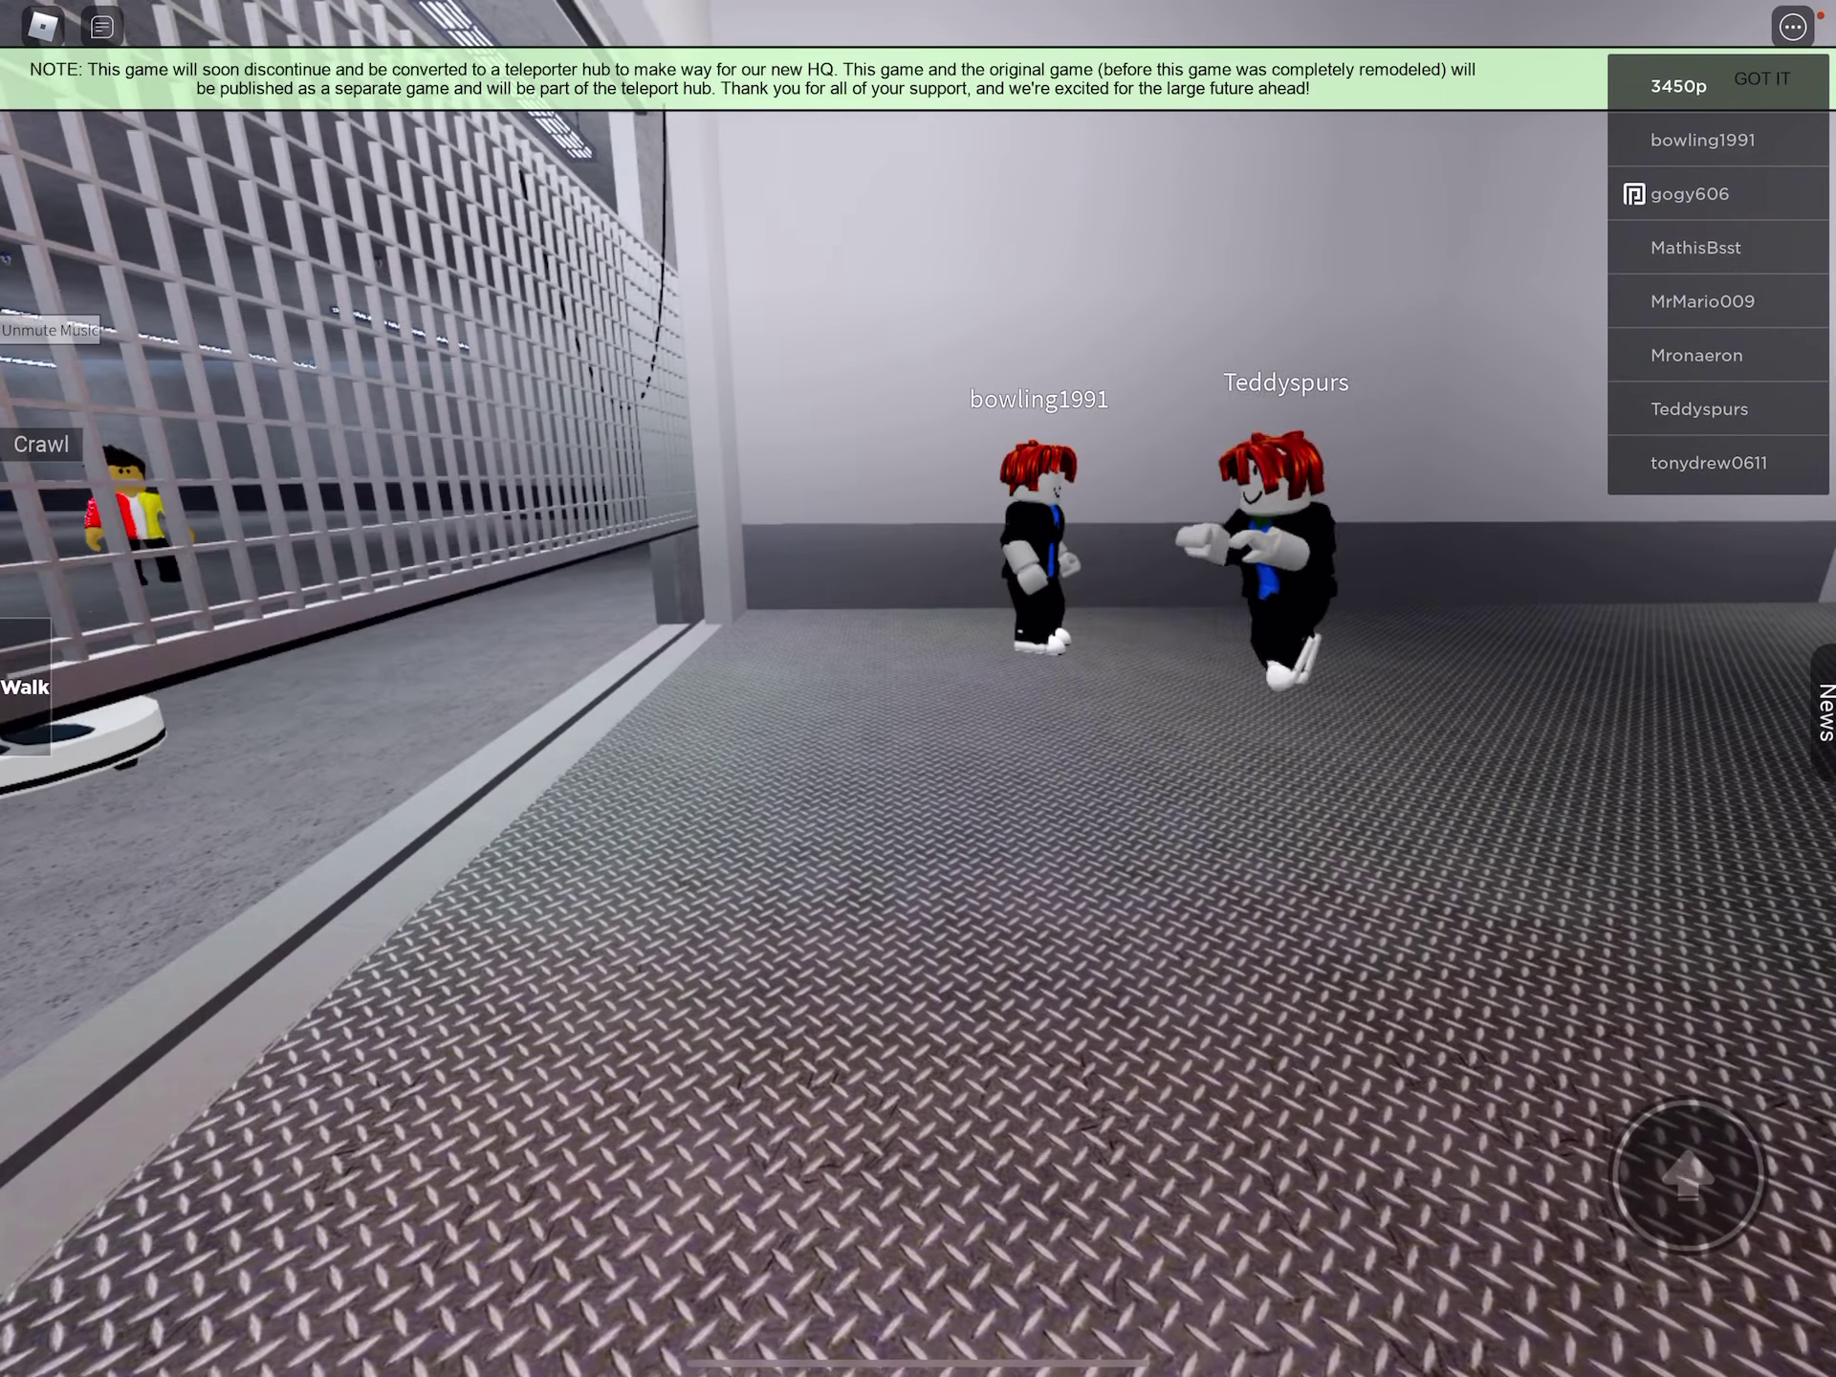
left_click_drag(860, 717, 1506, 718)
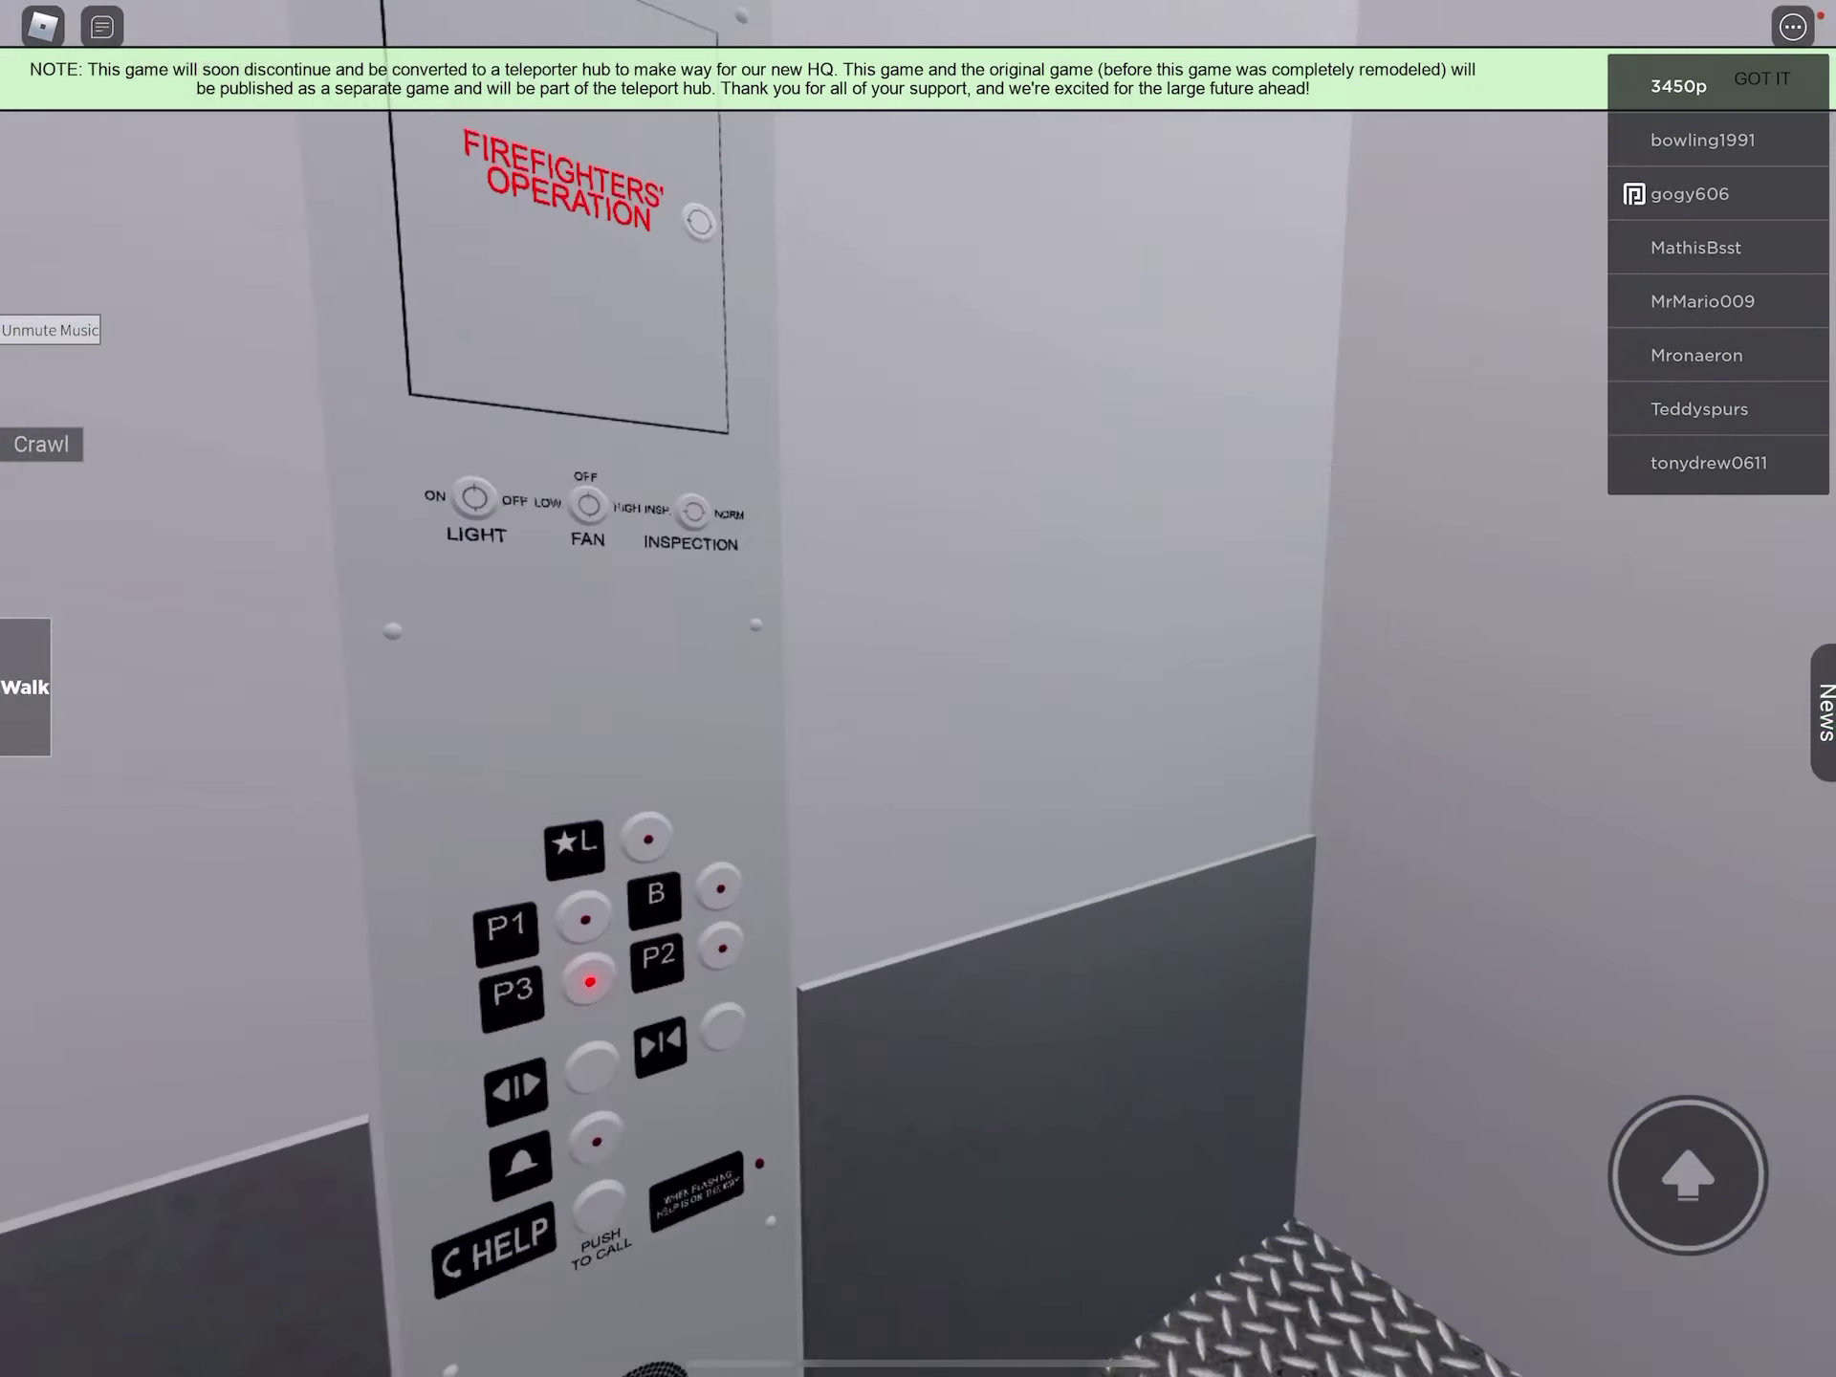
left_click_drag(1147, 717, 717, 718)
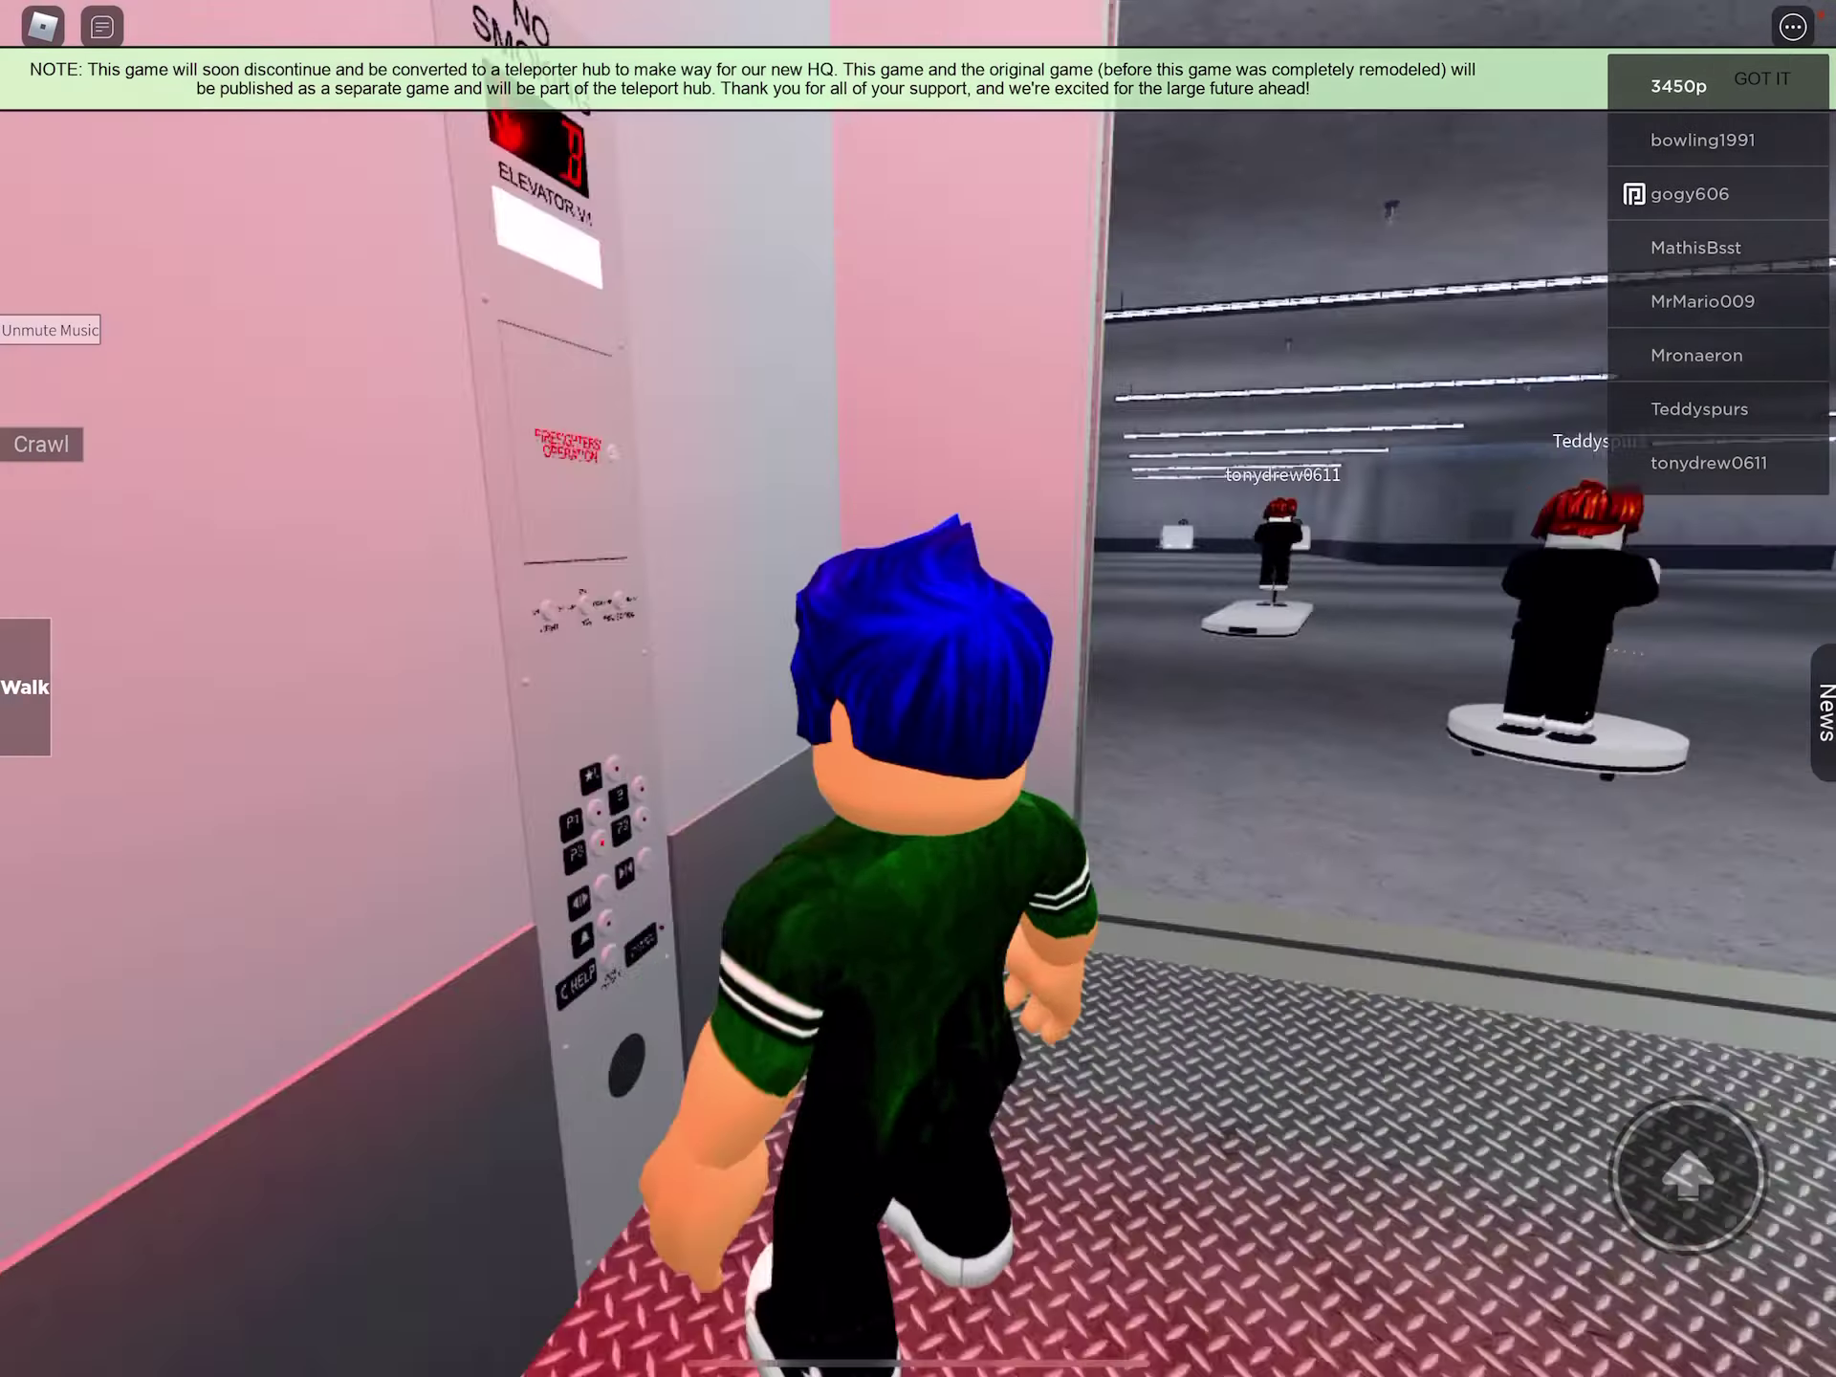
left_click_drag(262, 1147, 263, 1033)
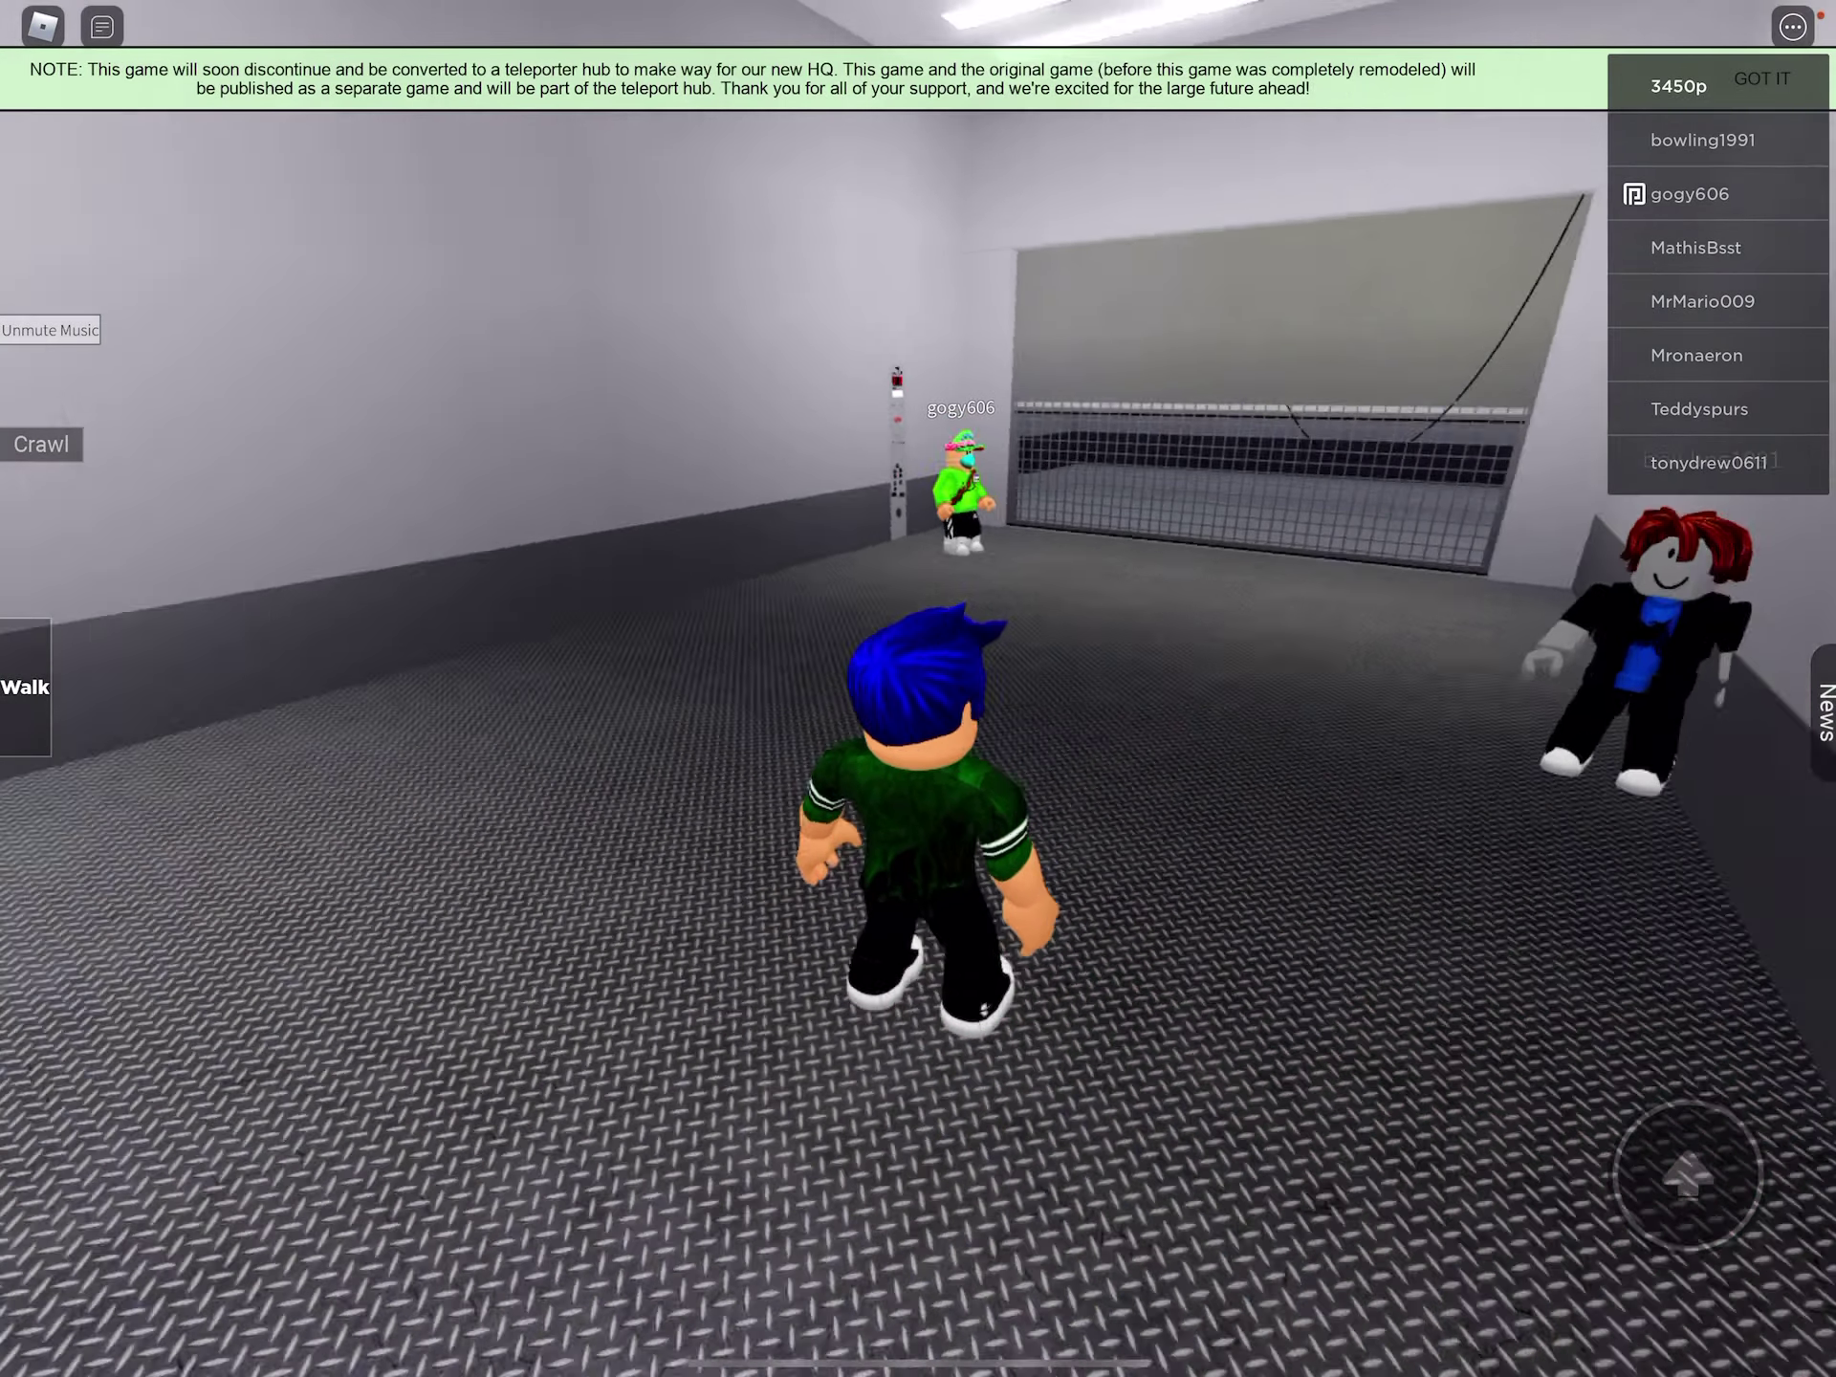
Orbit around the avatar and walk up to the elevator panel.
mouse_move(717, 718)
left_mouse_down()
mouse_move(1147, 718)
mouse_move(717, 718)
left_mouse_up()
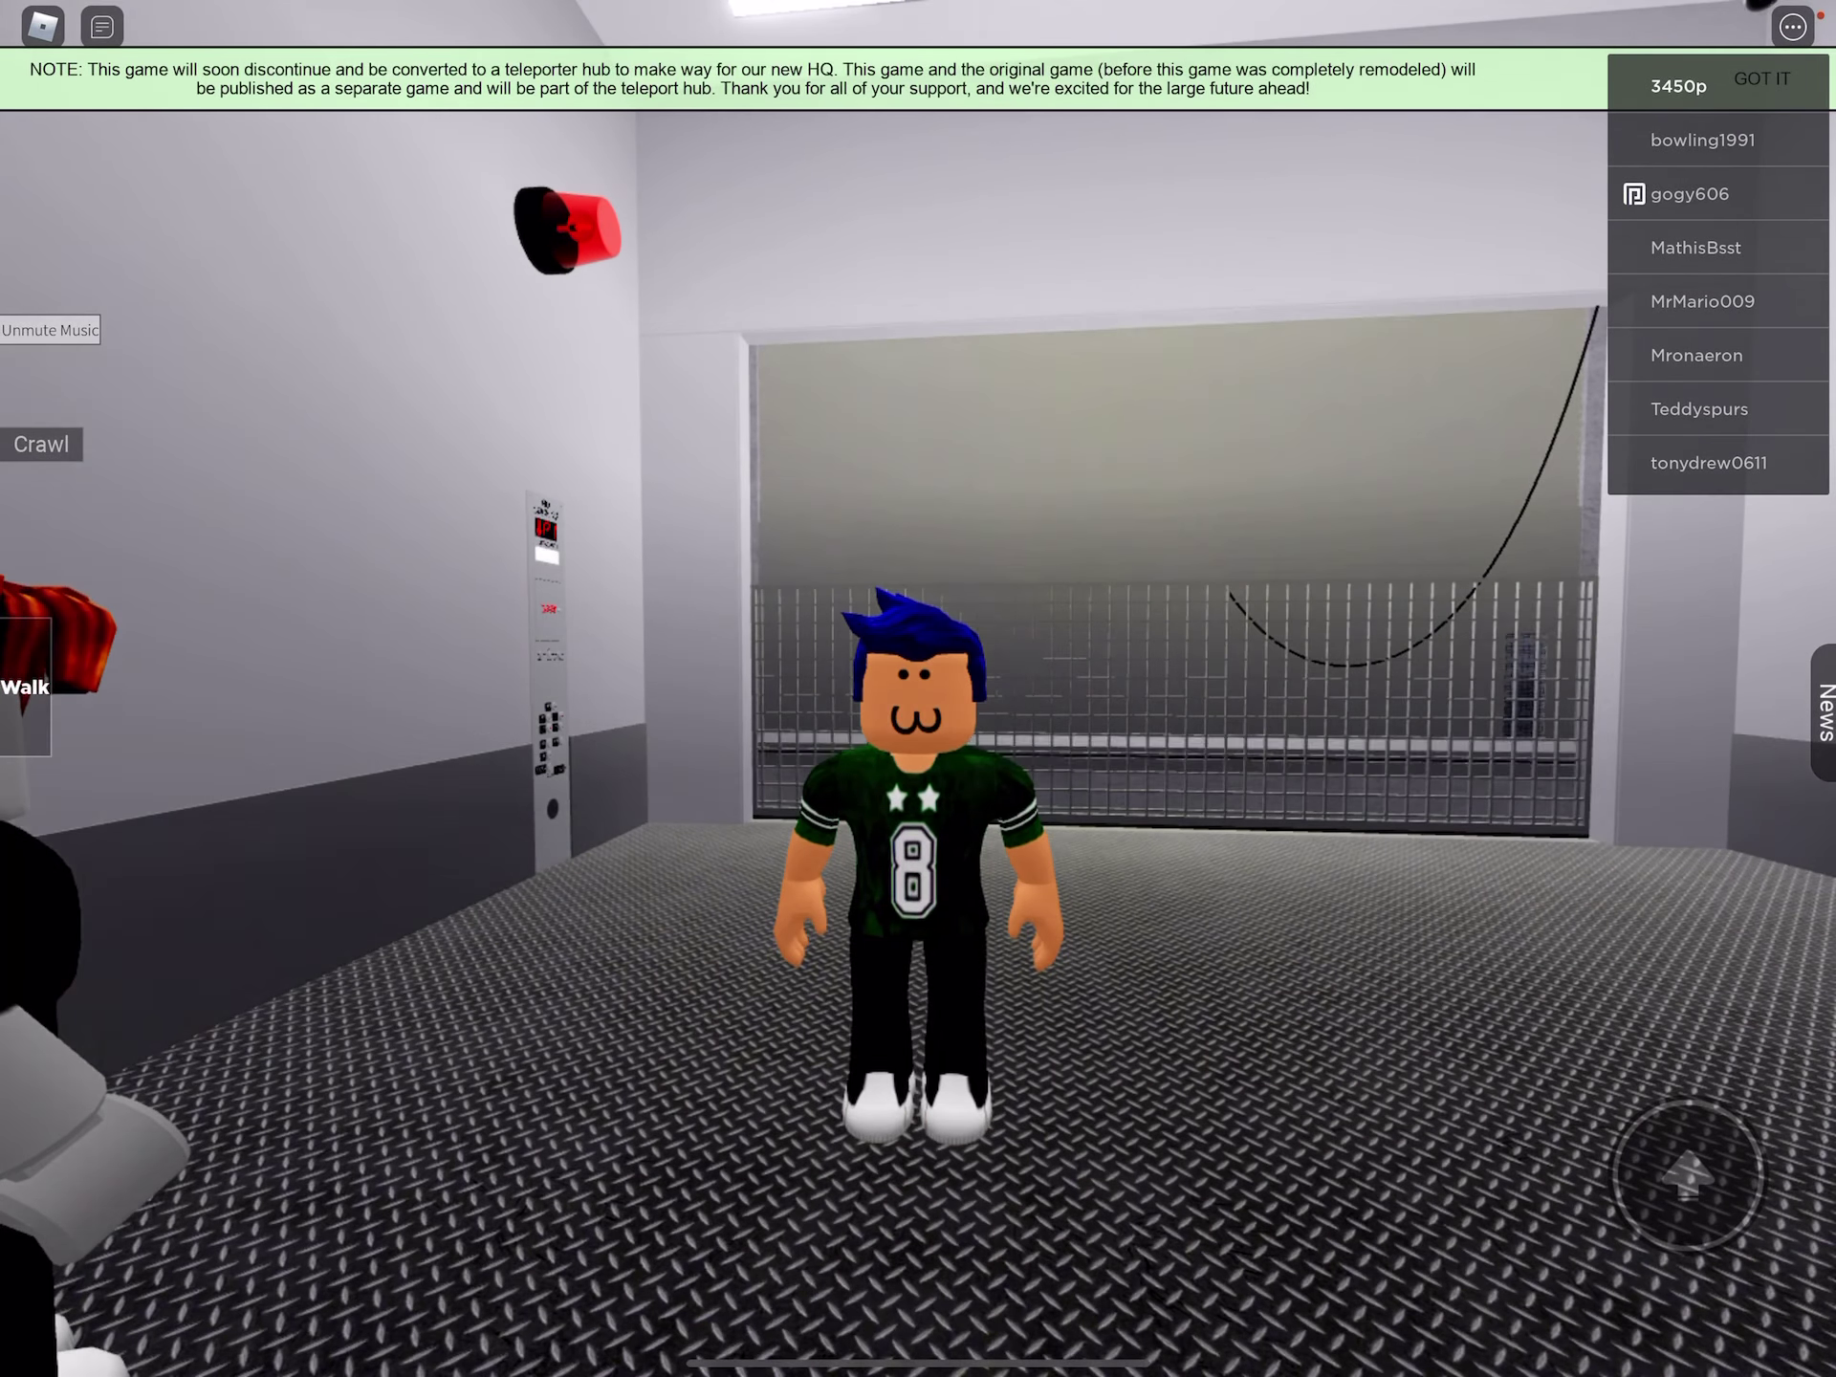
left_click_drag(717, 719, 1147, 718)
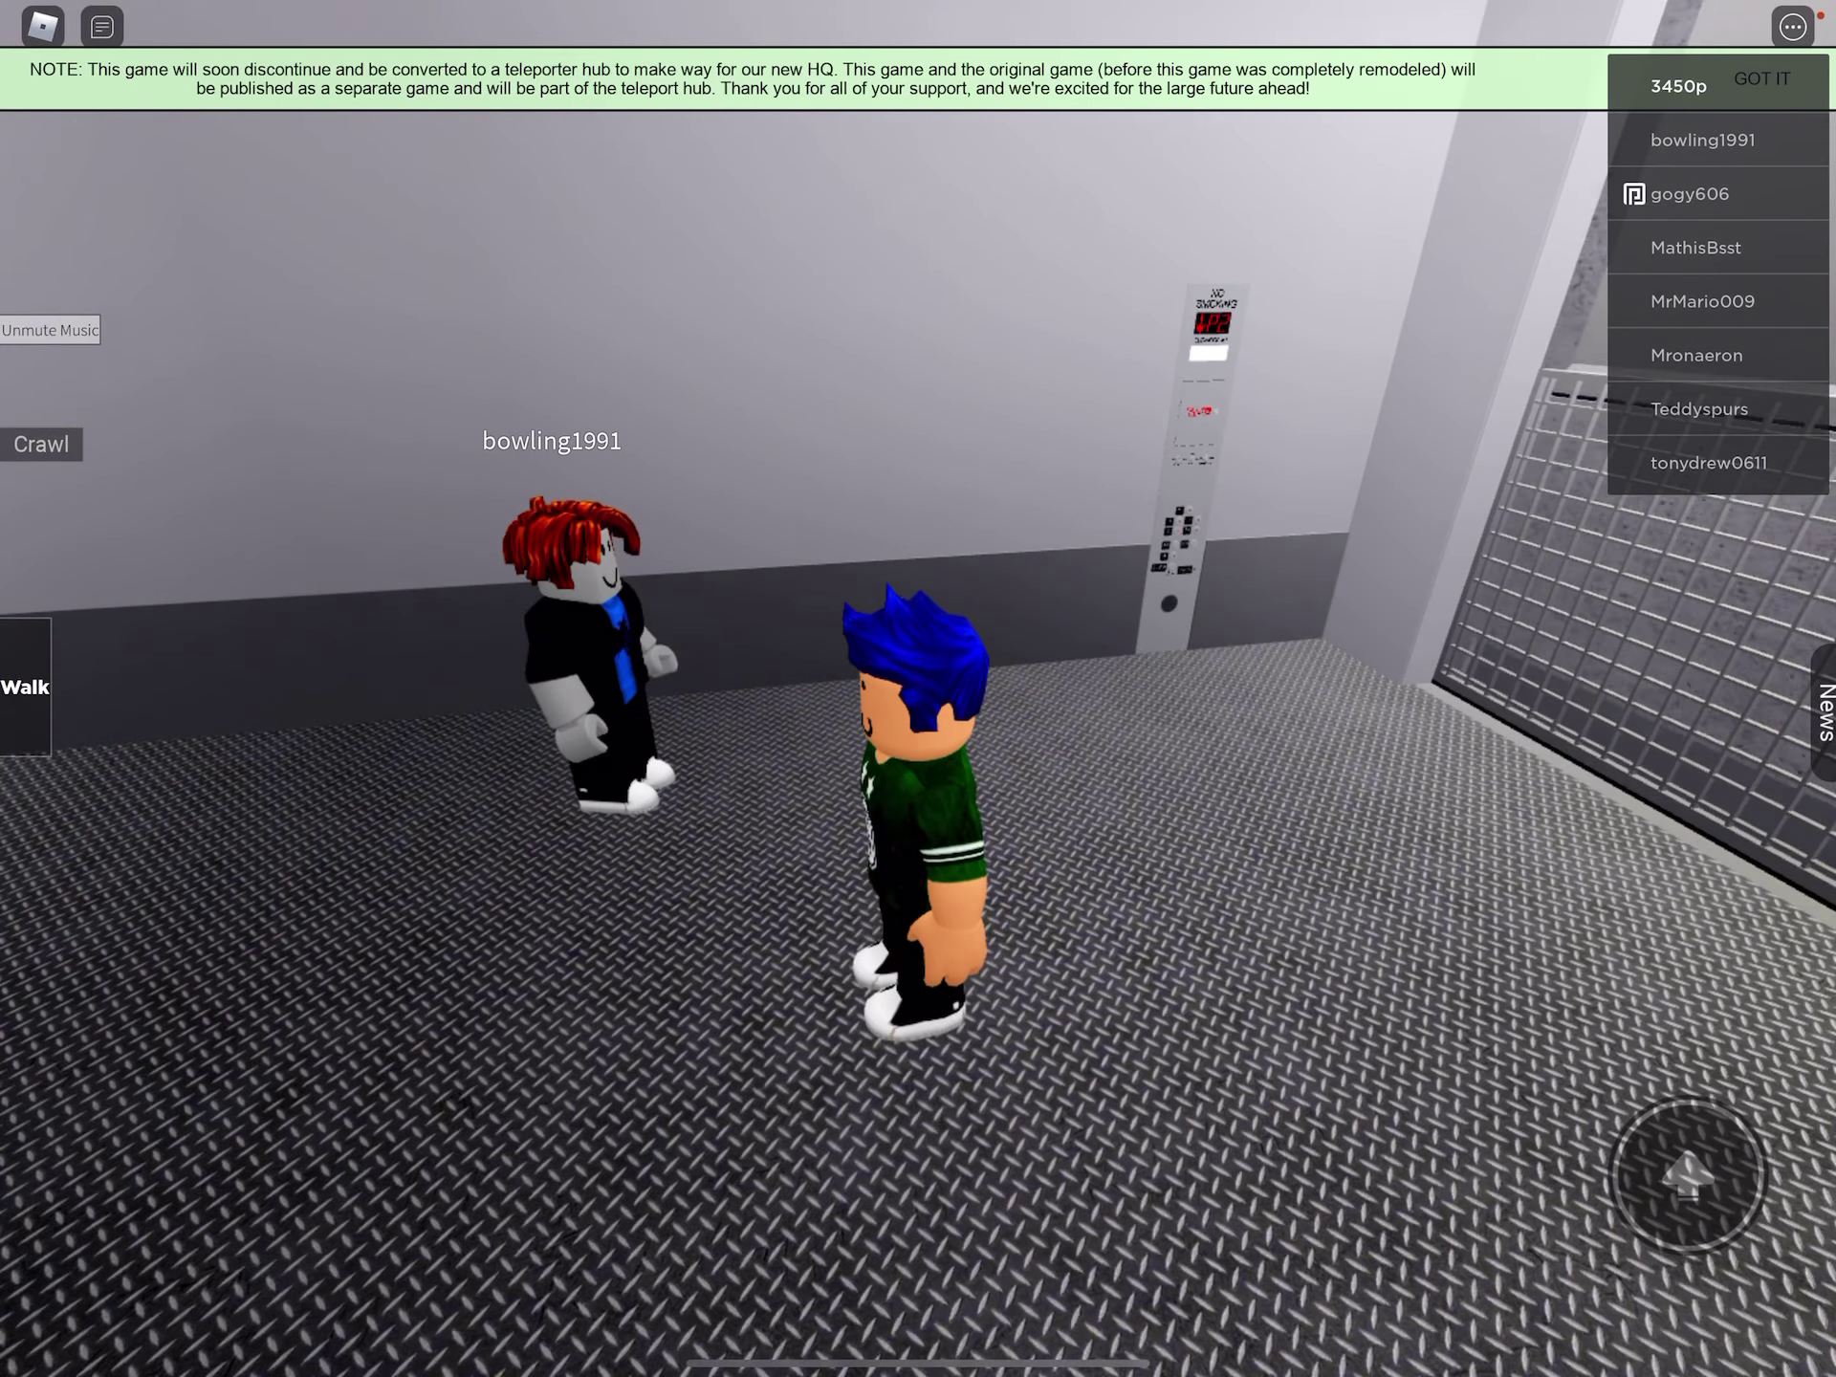
scroll(918, 689, "up", 5)
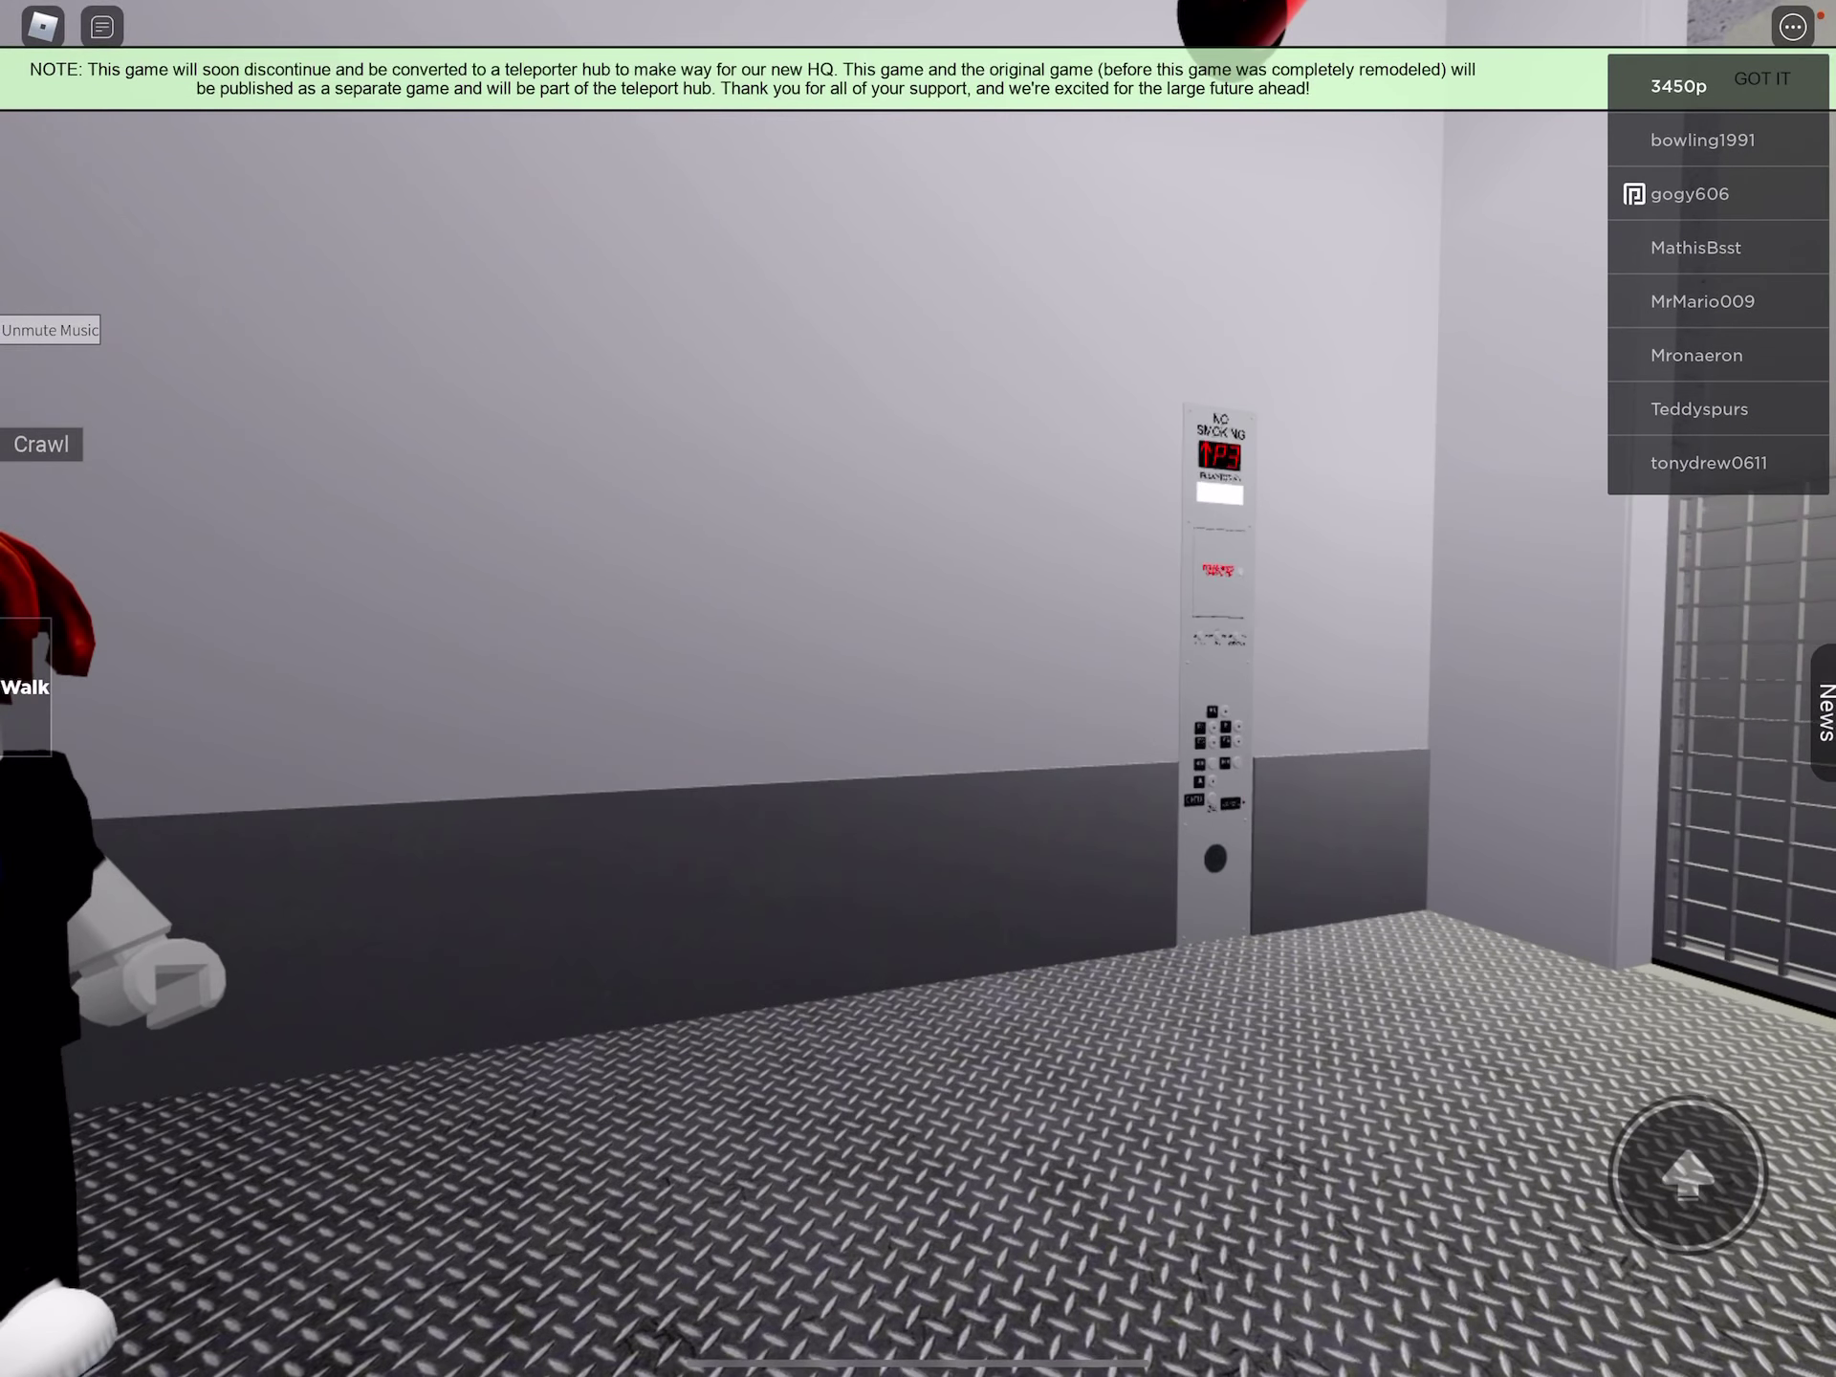
left_click_drag(234, 1148, 234, 1091)
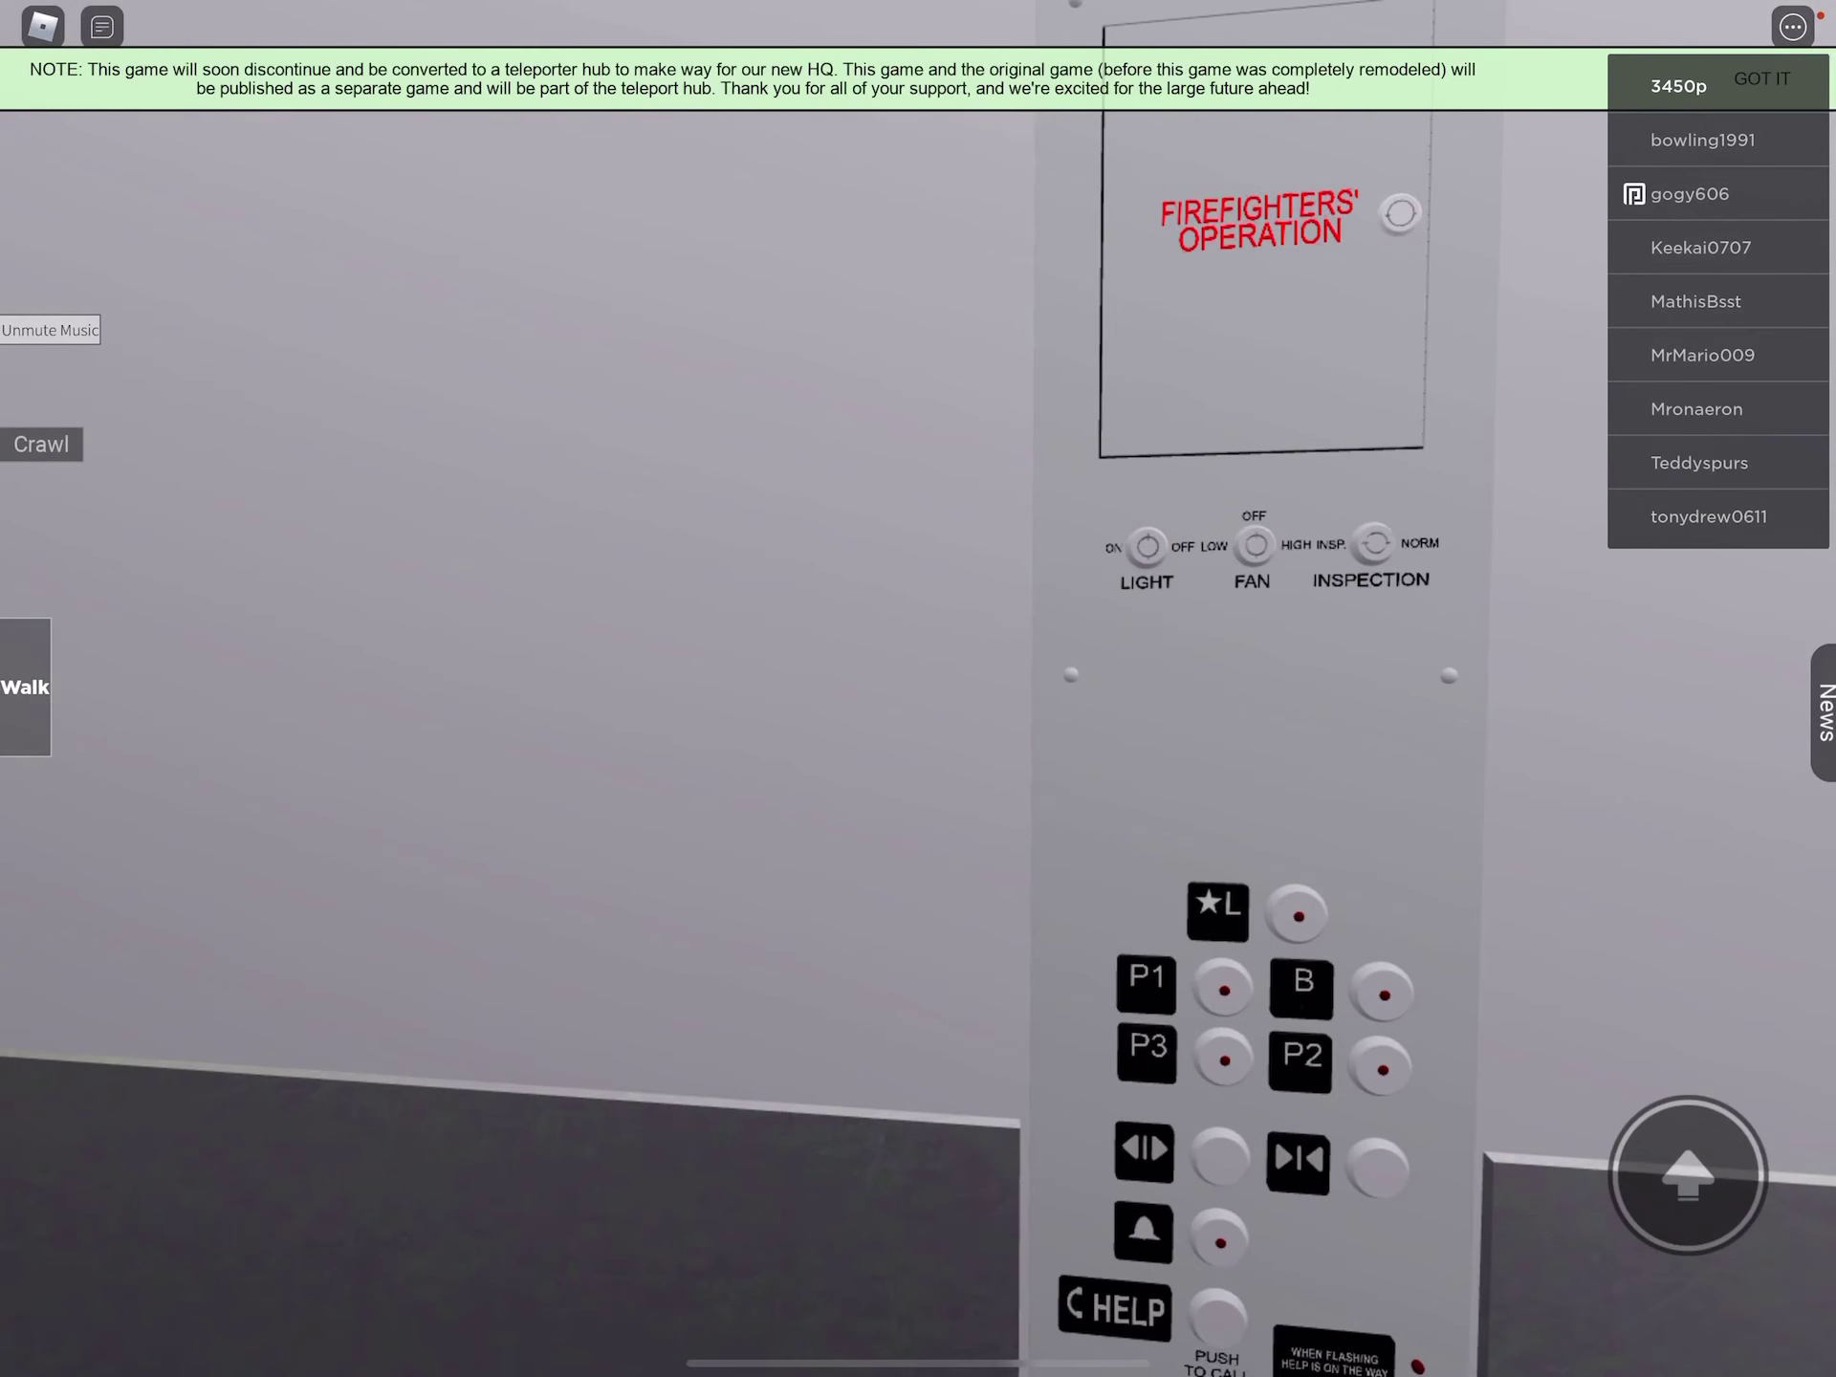
scroll(918, 688, "down", 5)
left_click_drag(244, 1076, 244, 1134)
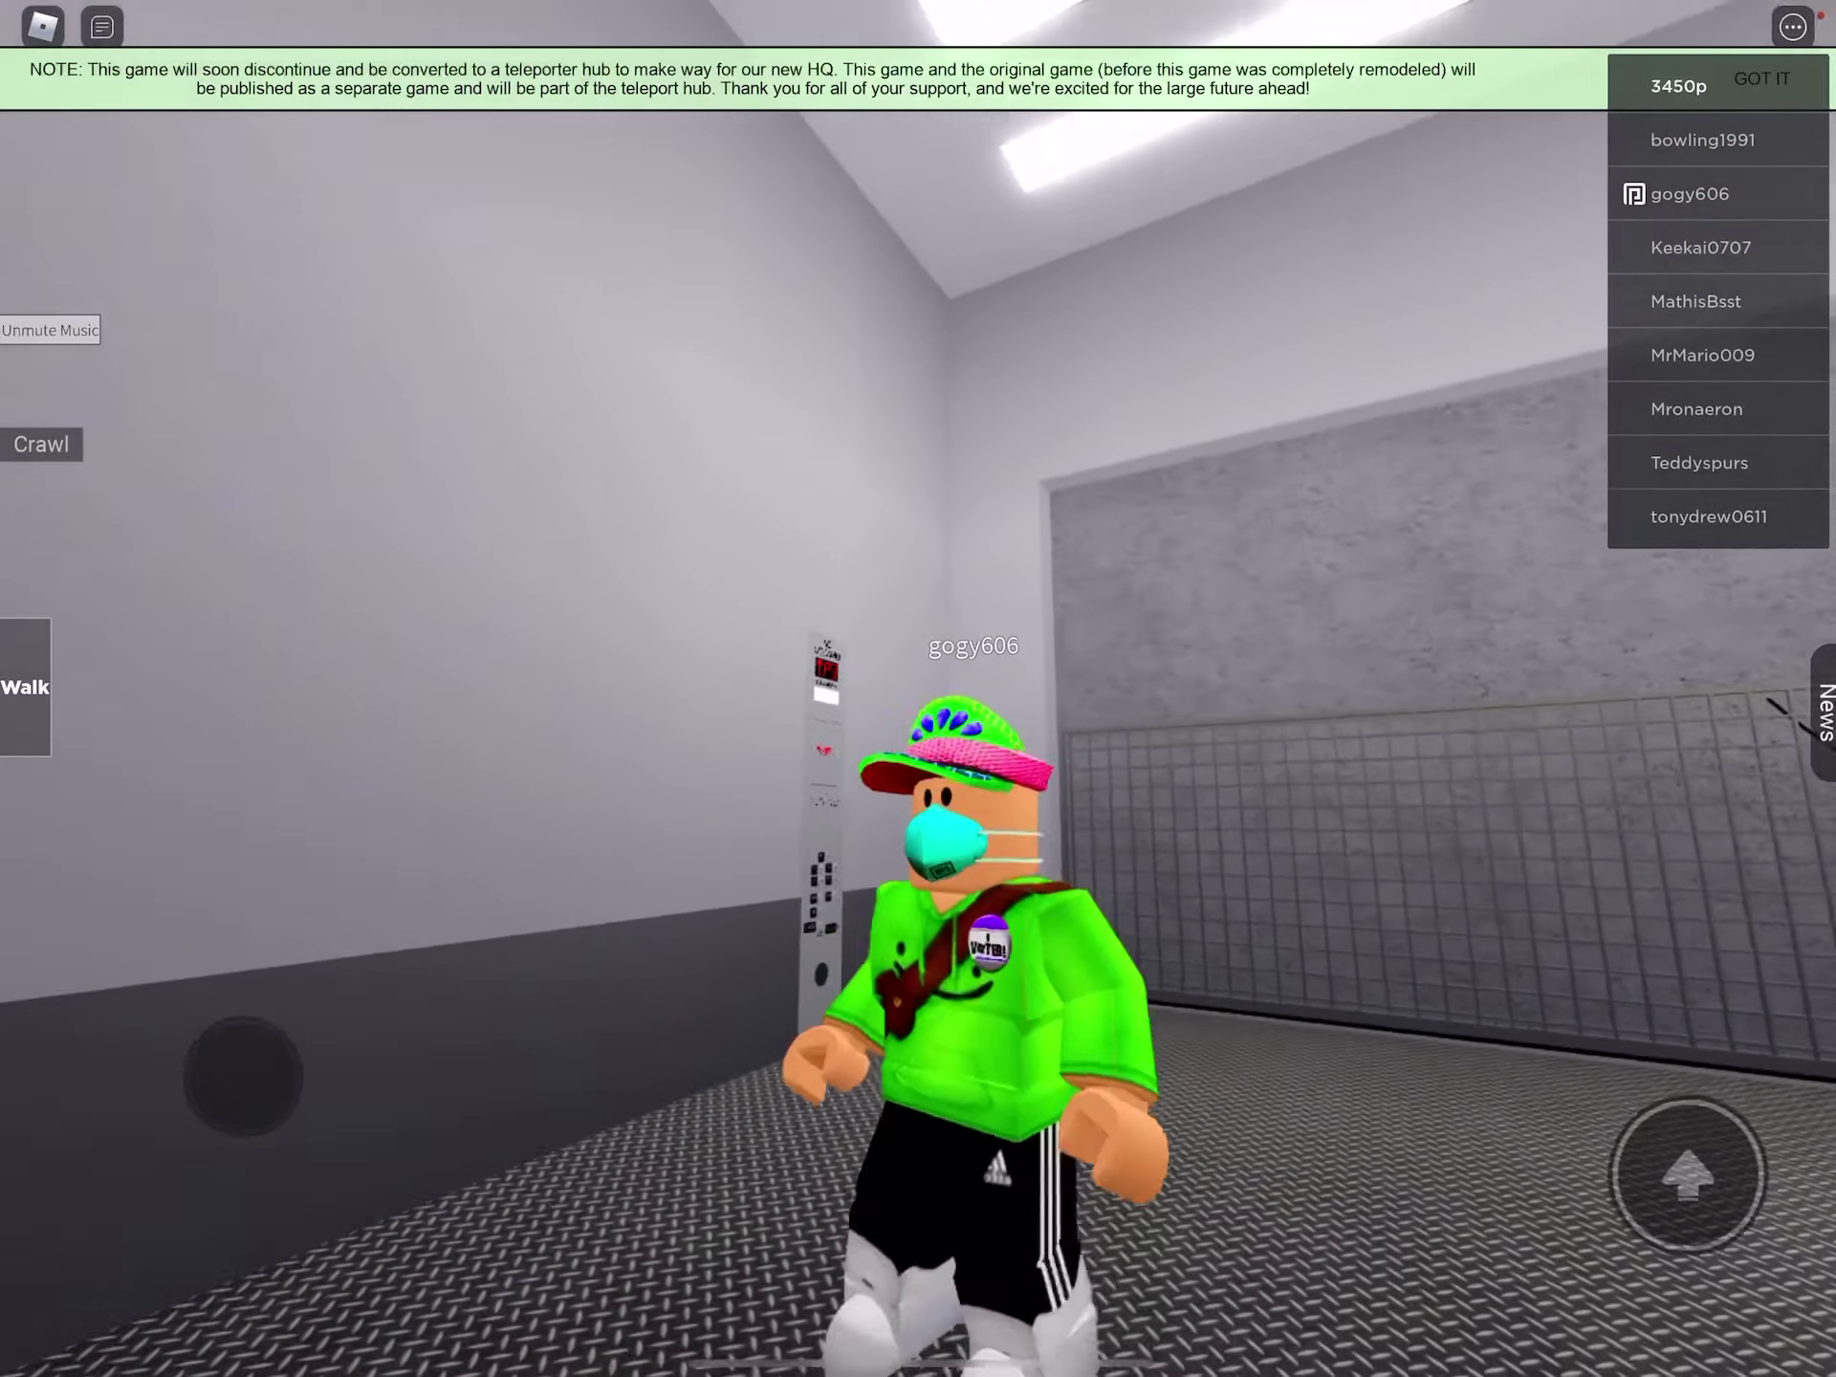
Step outside as the gate rises, then walk back in to the floor buttons.
left_click_drag(919, 717, 1292, 718)
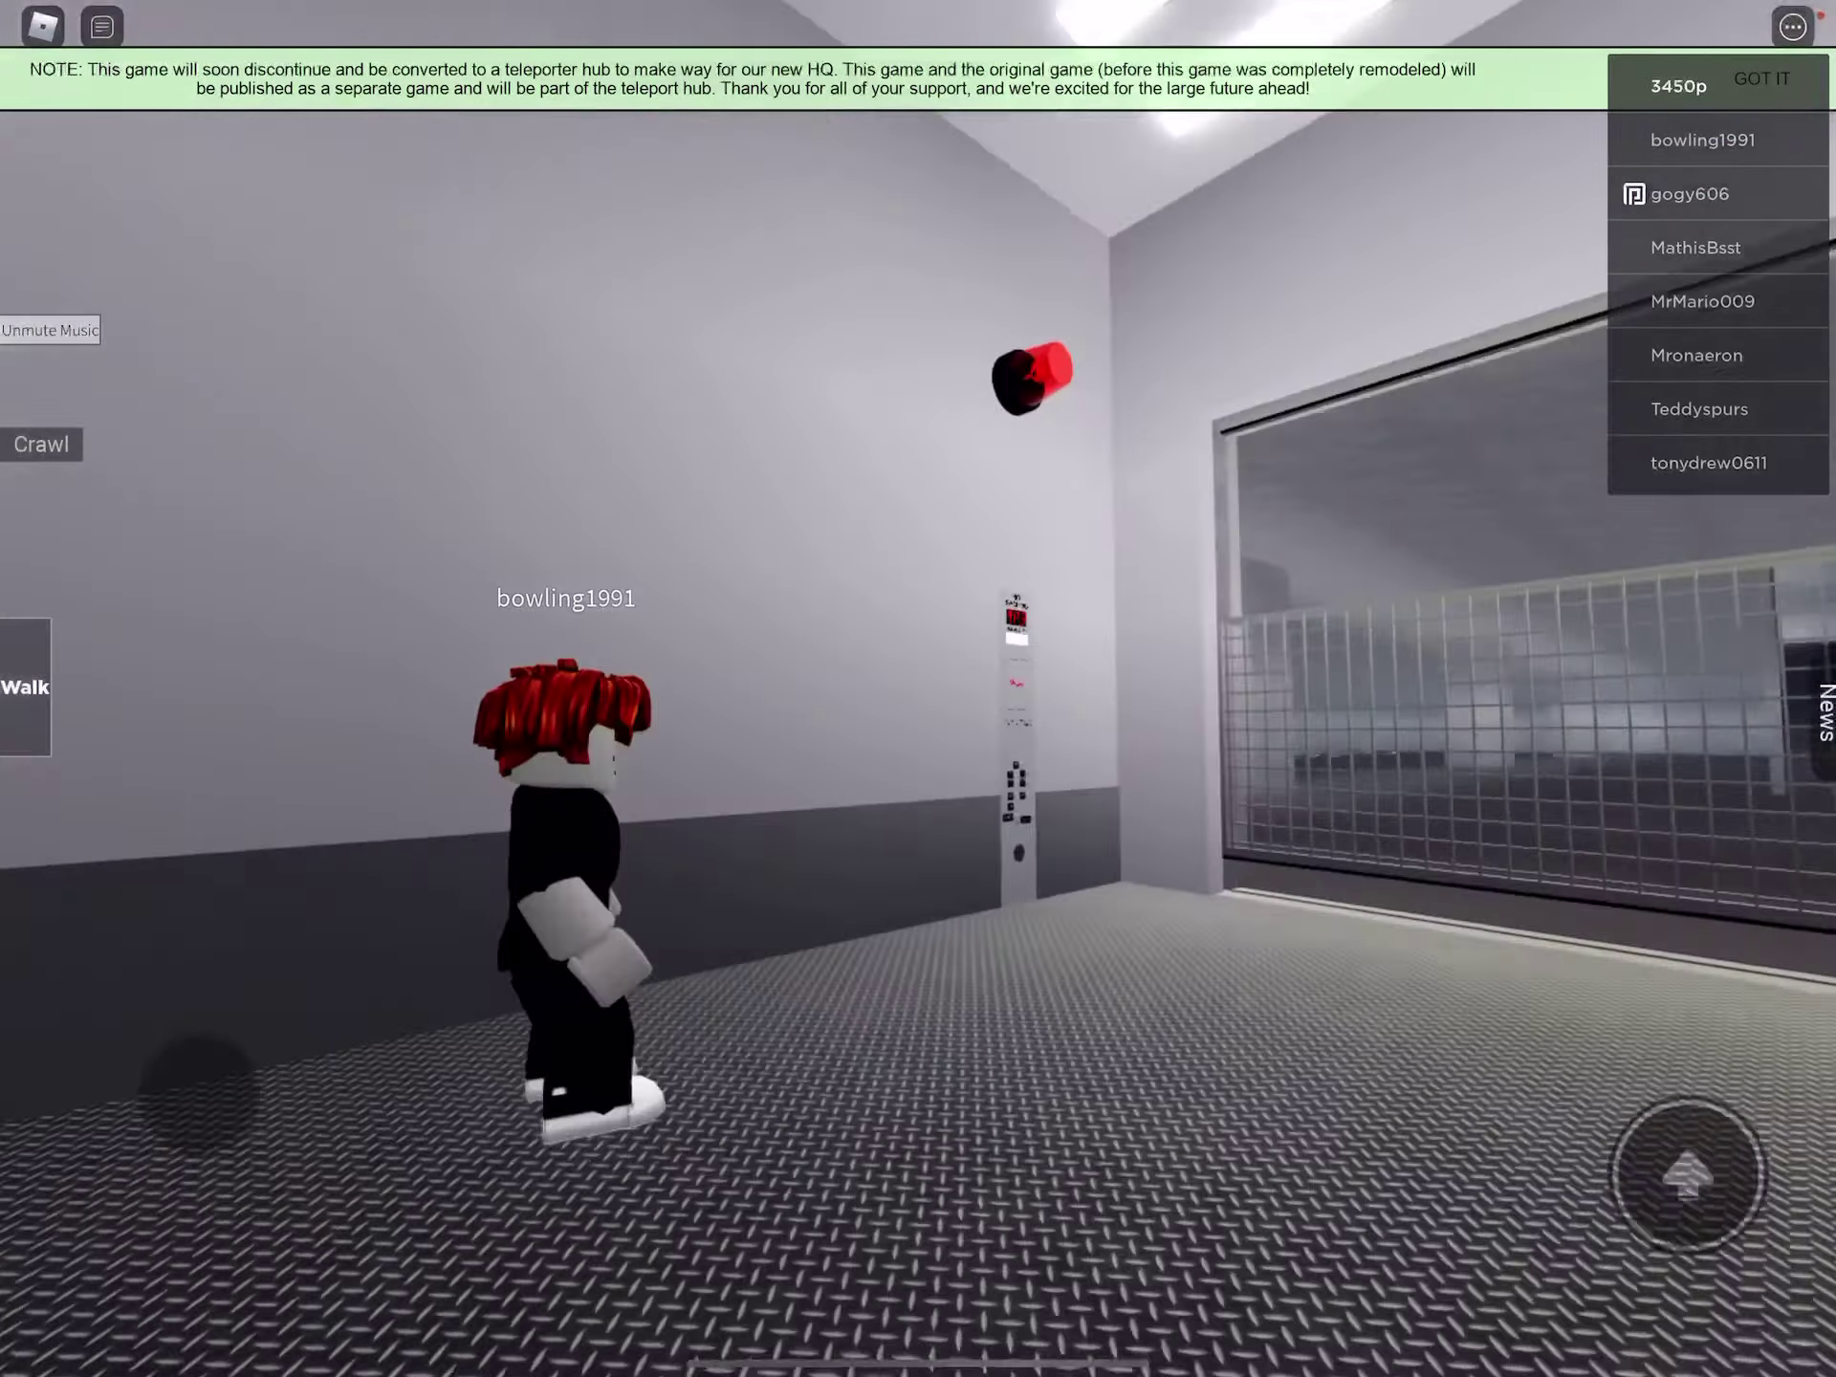
scroll(919, 690, "up", 5)
left_click_drag(184, 1134, 115, 1176)
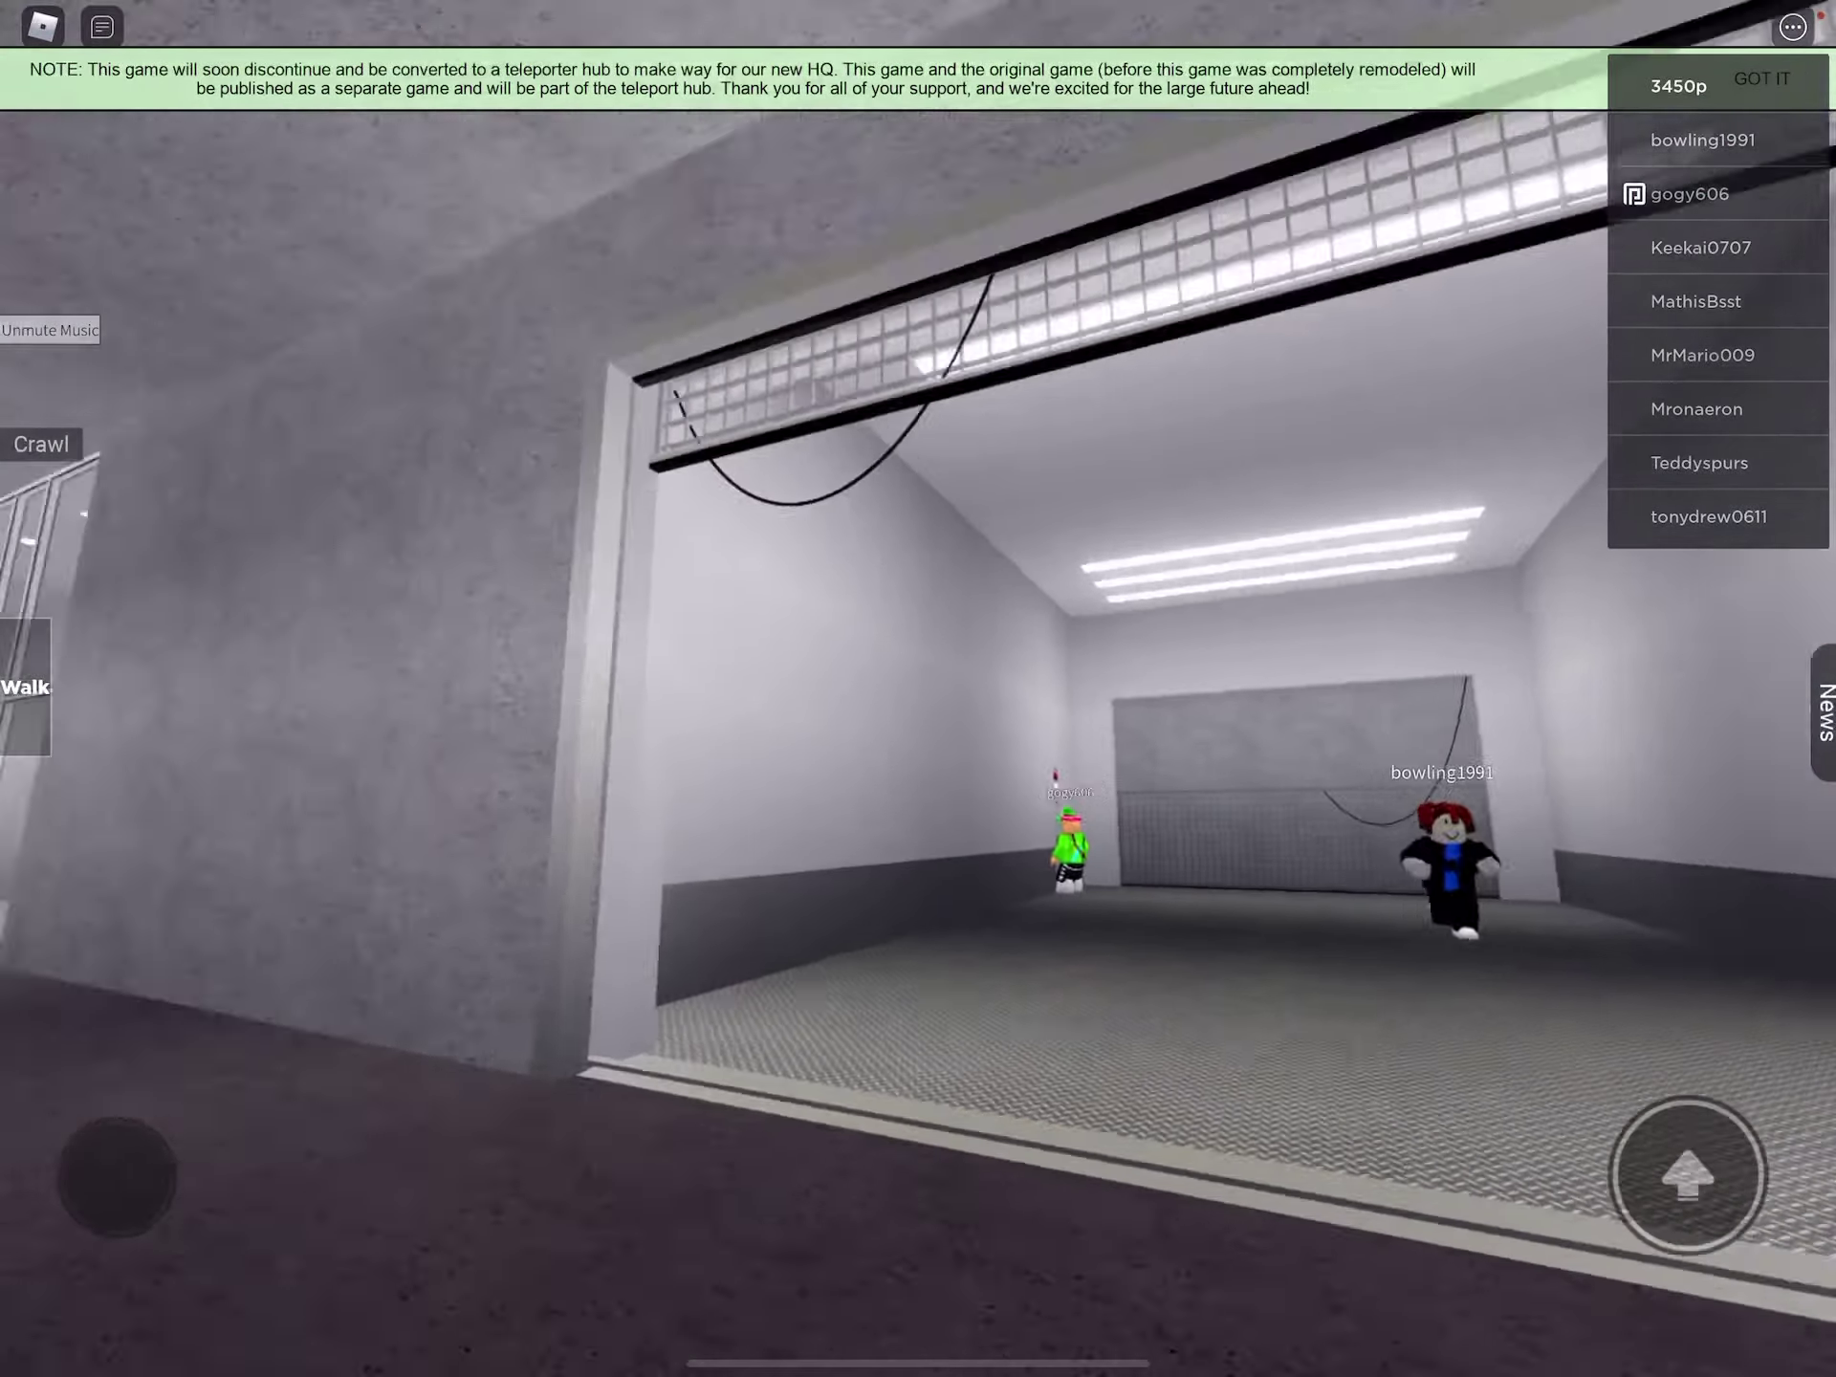
left_click_drag(918, 718, 1292, 718)
left_click_drag(115, 1177, 116, 1091)
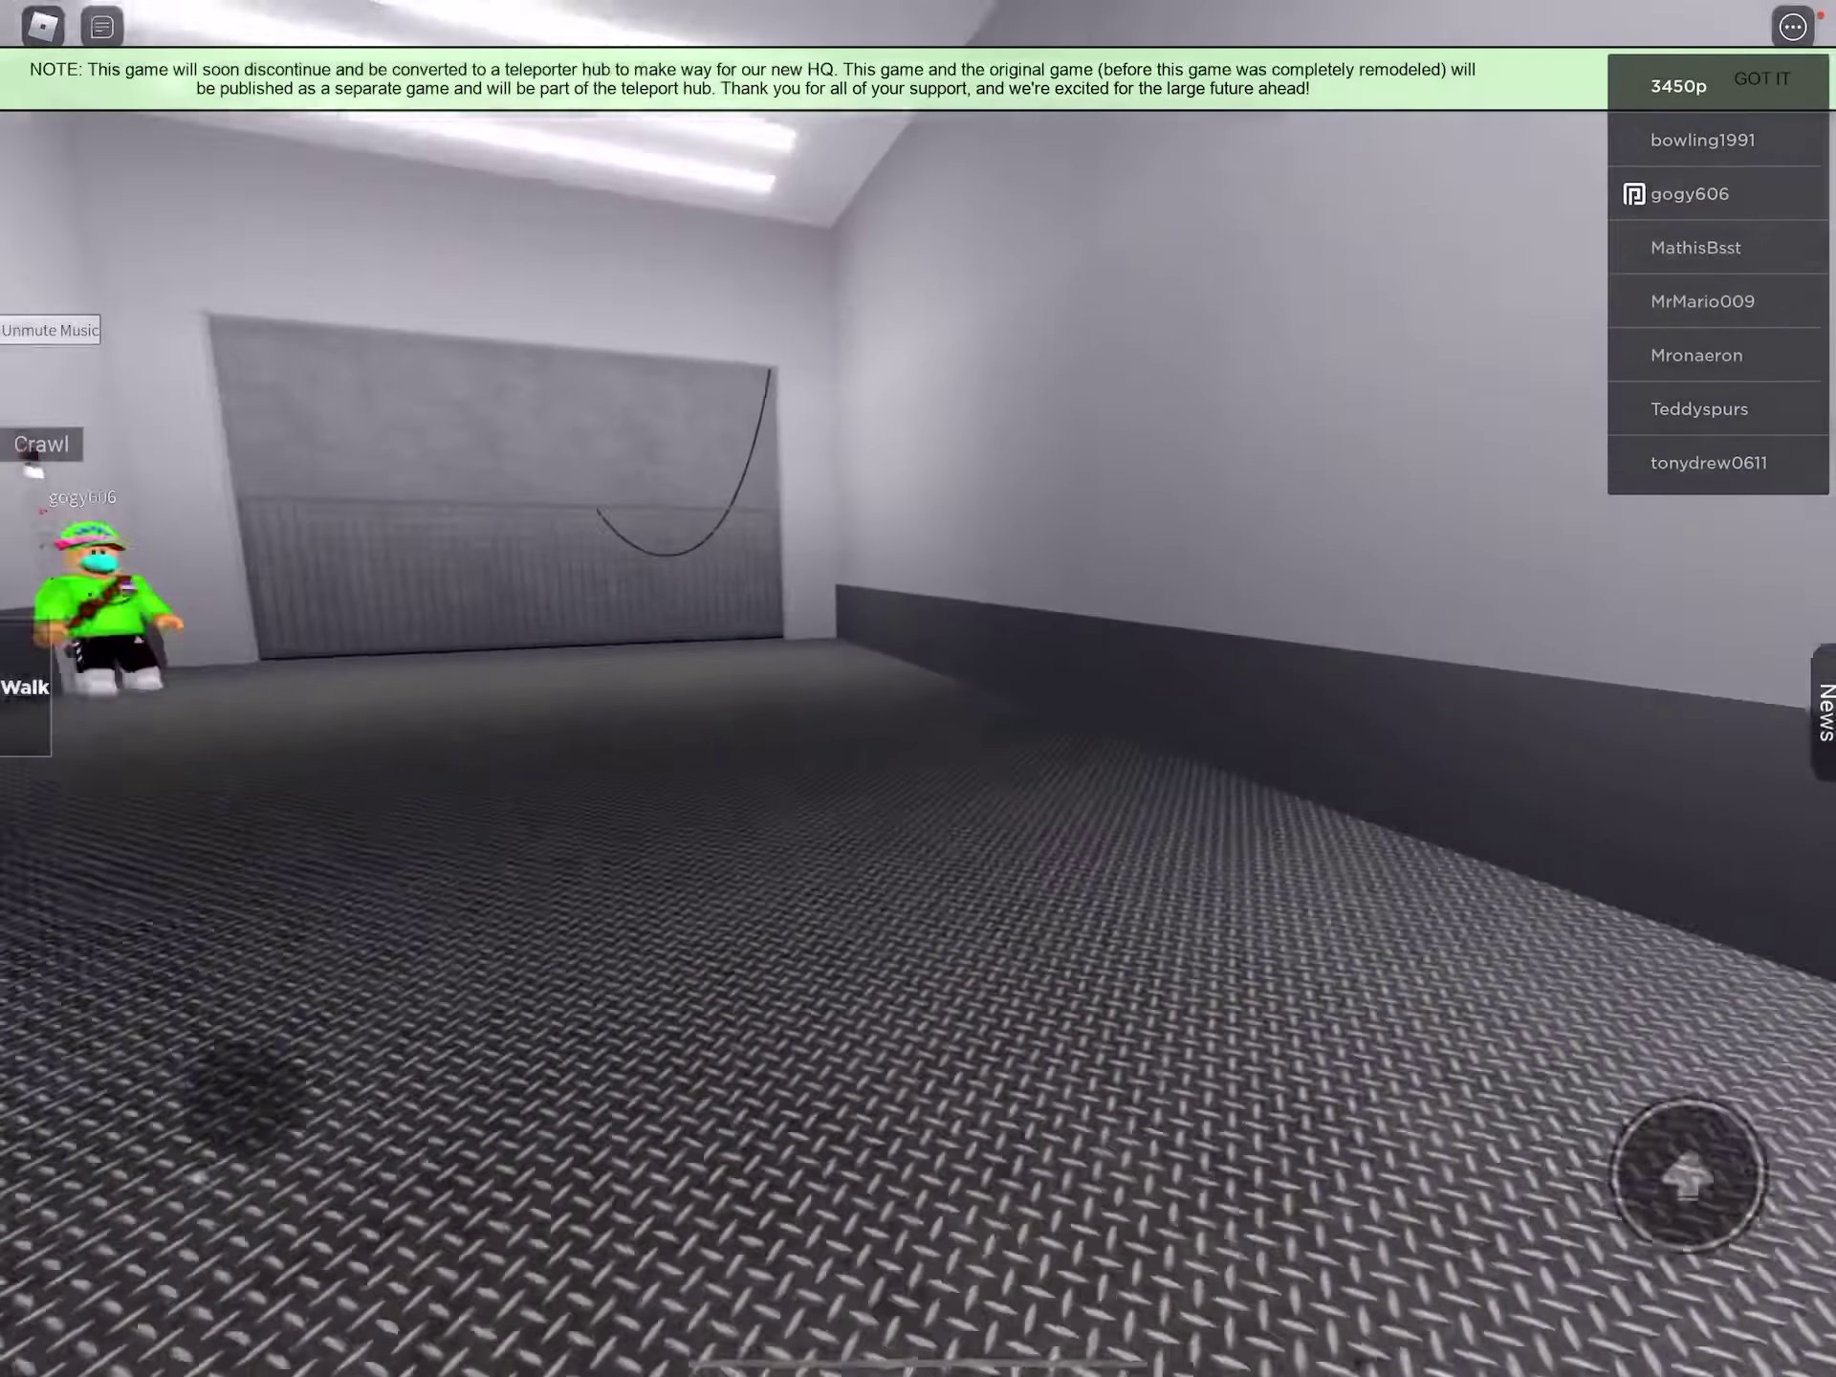
left_click_drag(919, 718, 574, 718)
left_click_drag(206, 1147, 205, 1090)
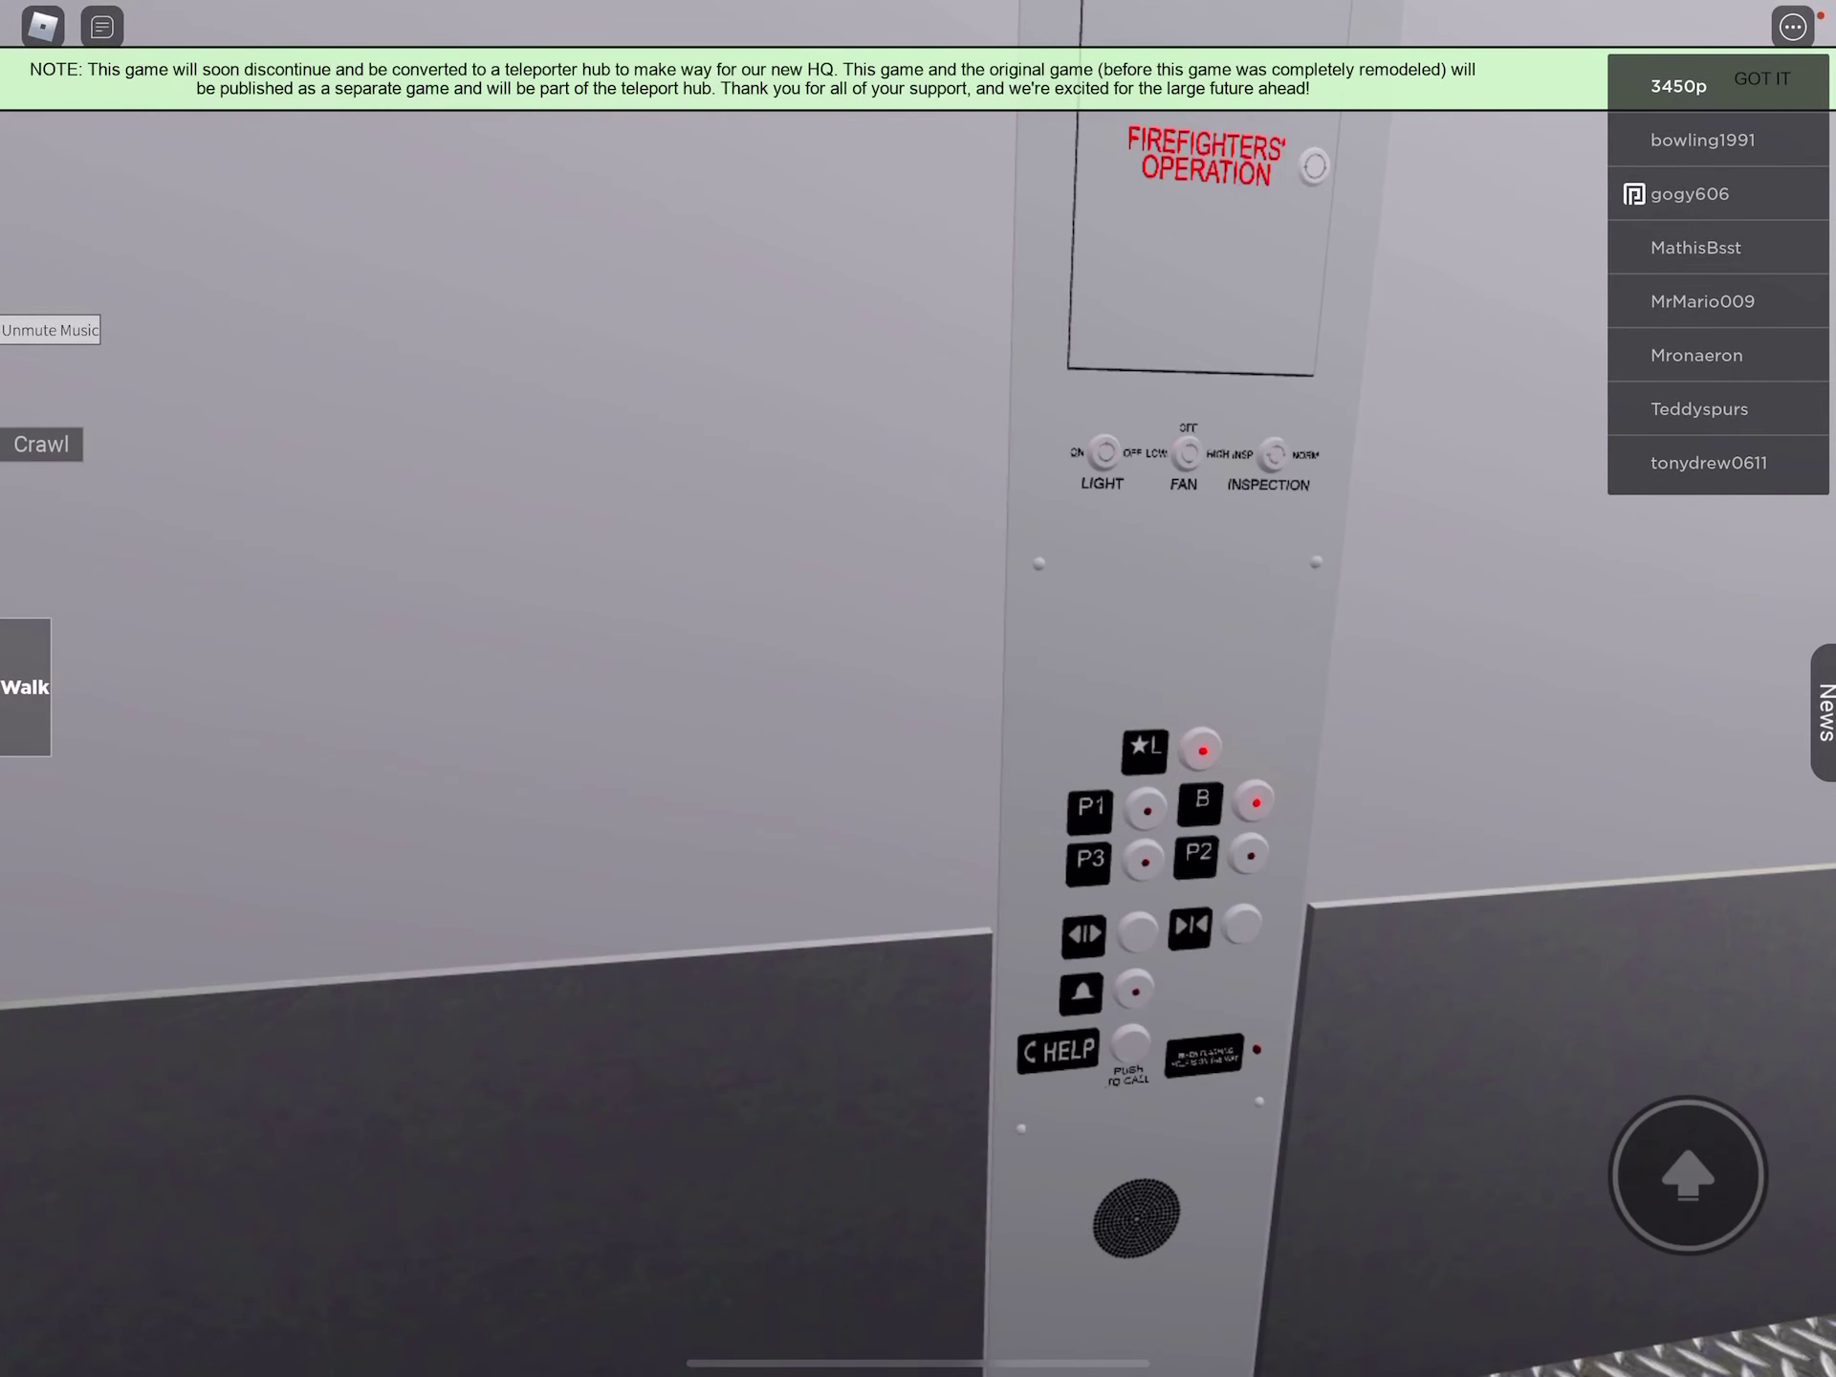
Turn toward the other players, then back toward the gate.
left_click_drag(918, 718, 431, 717)
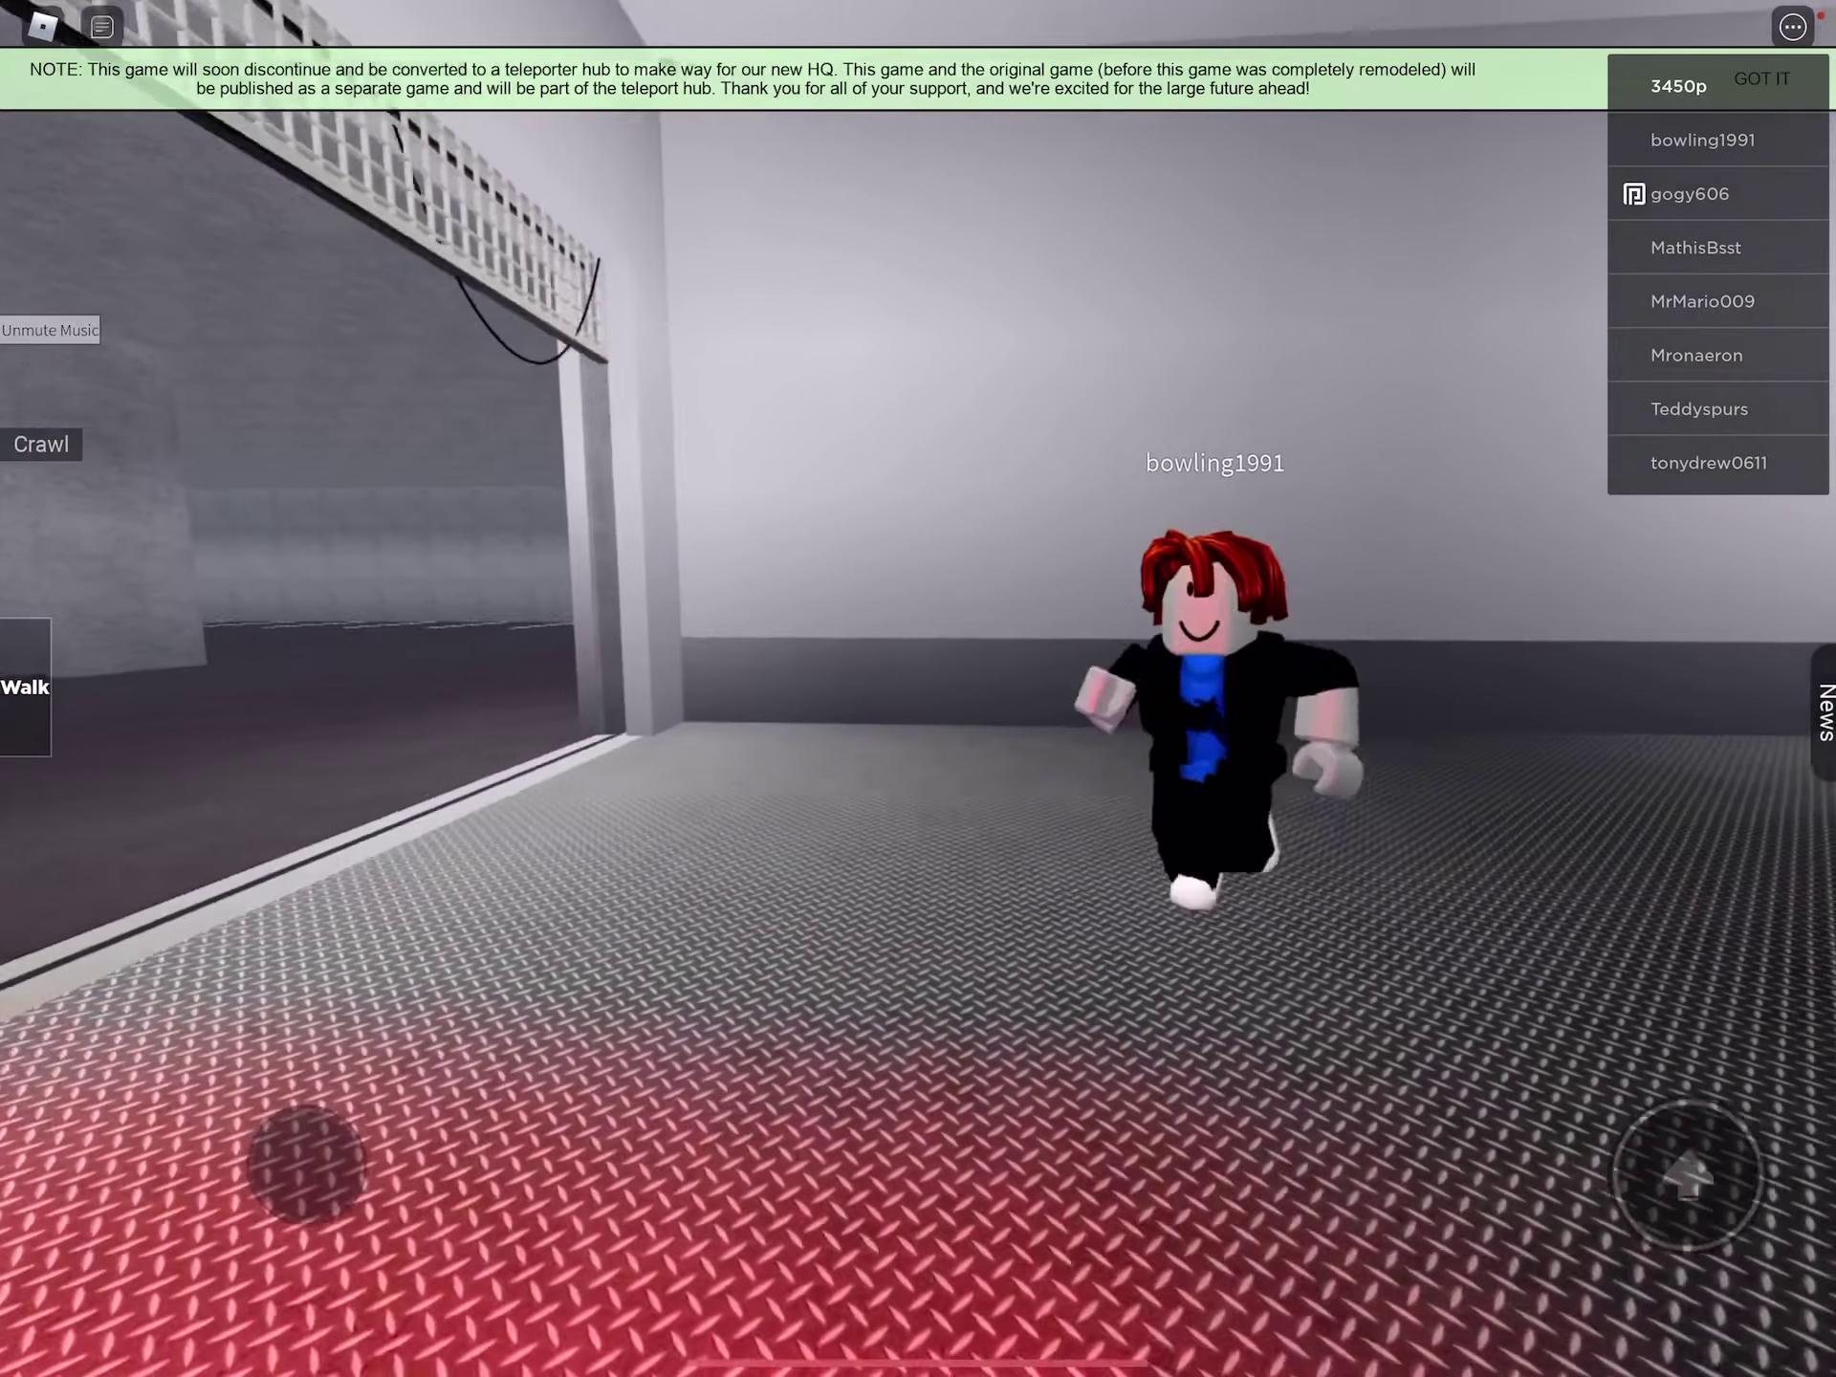
left_click_drag(307, 1168, 307, 1105)
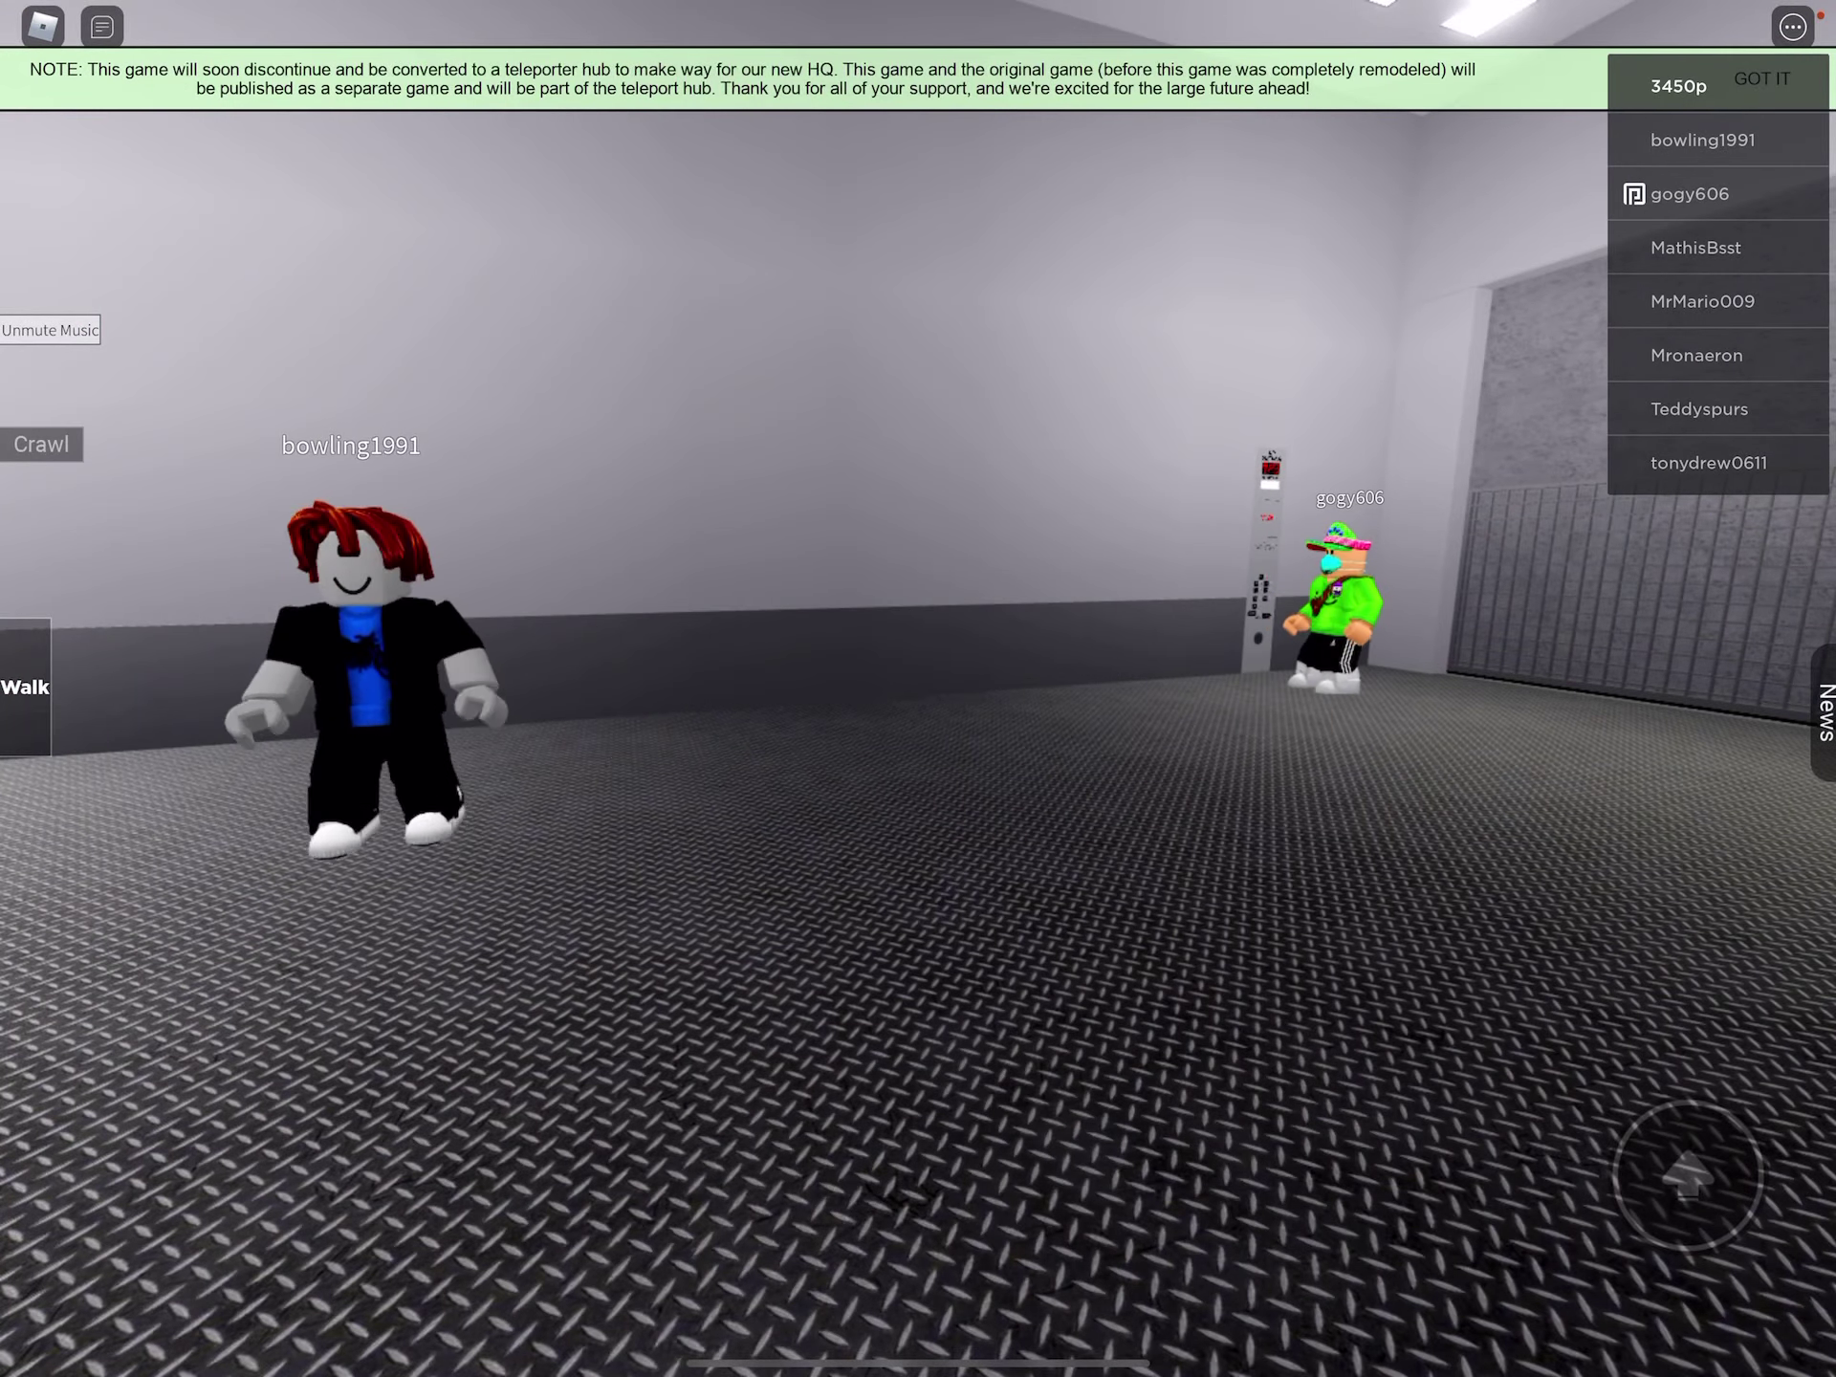
mouse_move(1148, 718)
left_mouse_down()
mouse_move(574, 717)
mouse_move(1005, 719)
left_mouse_up()
left_click_drag(718, 717, 1147, 717)
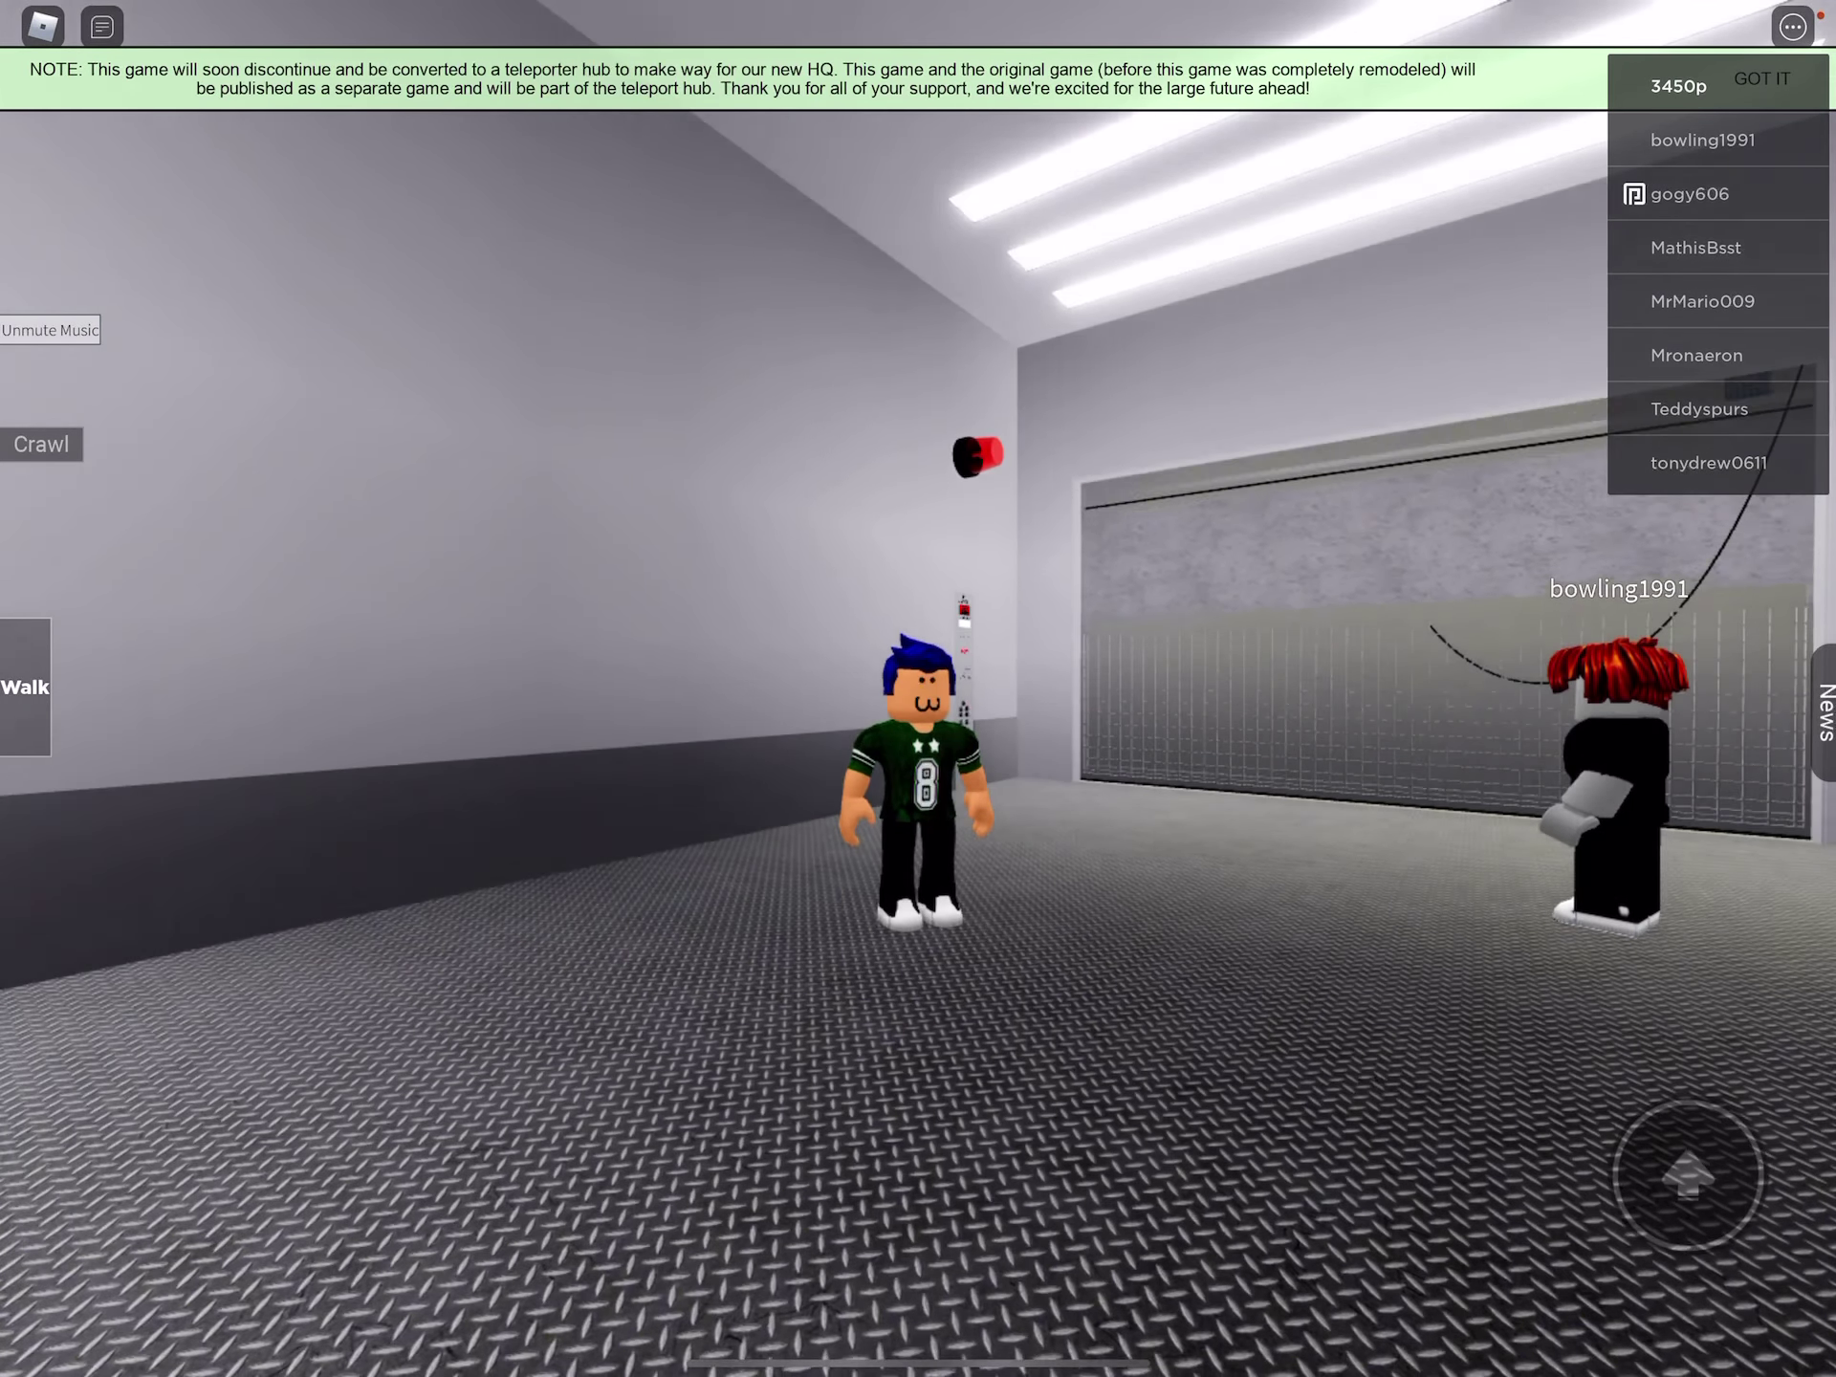
Orbit past the side walls and ceiling lights, ending facing the gate down the corridor.
mouse_move(574, 718)
left_mouse_down()
mouse_move(1005, 746)
mouse_move(1291, 732)
mouse_move(1320, 689)
left_mouse_up()
left_click_drag(718, 862, 1363, 861)
left_click_drag(717, 862, 933, 862)
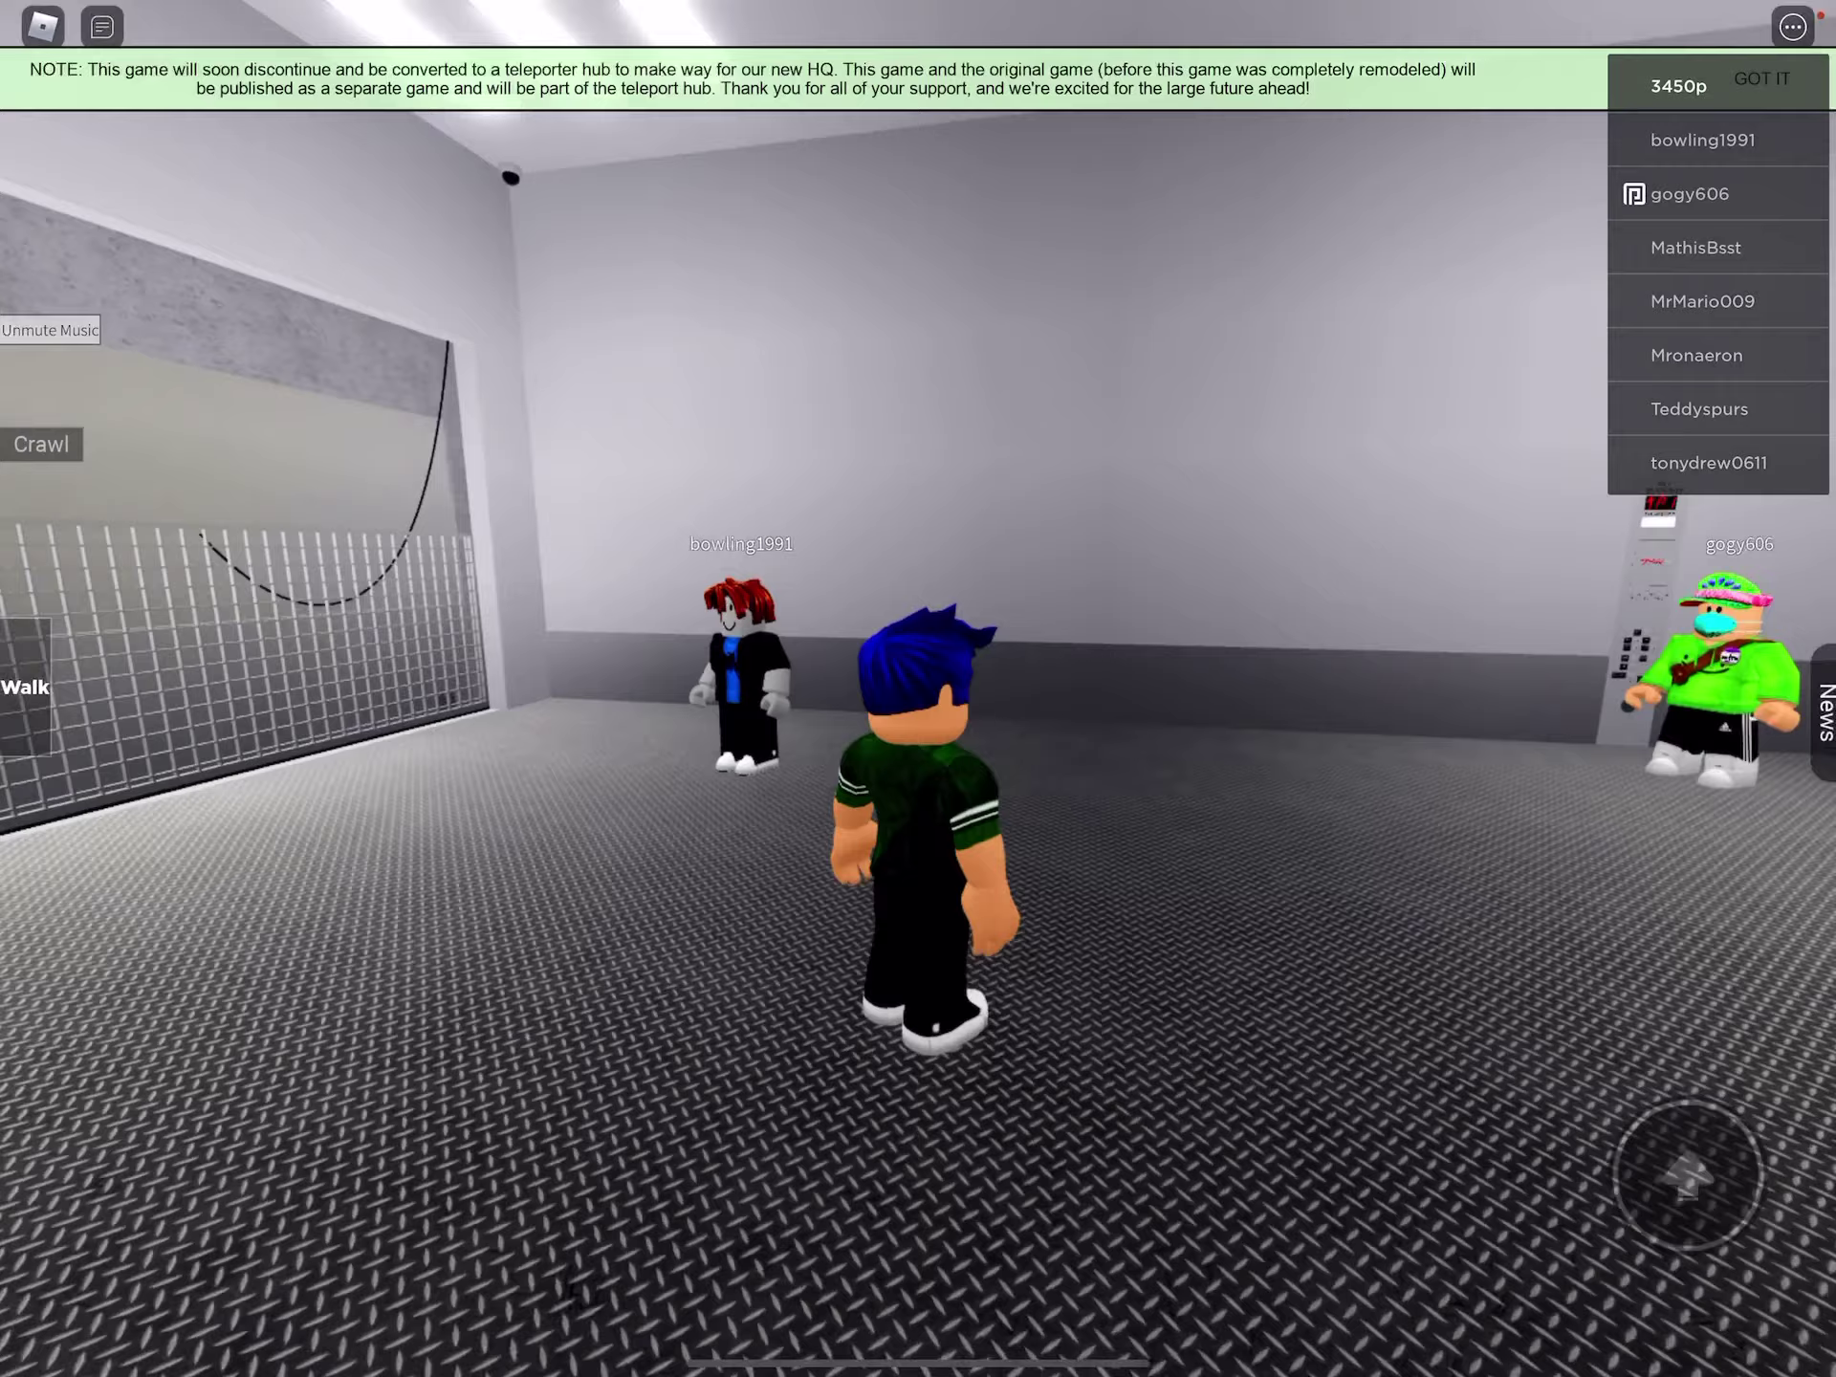
mouse_move(718, 861)
left_mouse_down()
mouse_move(1219, 861)
mouse_move(1363, 889)
mouse_move(1435, 1032)
left_mouse_up()
left_click_drag(1148, 861, 1793, 861)
left_click_drag(1292, 861, 1004, 861)
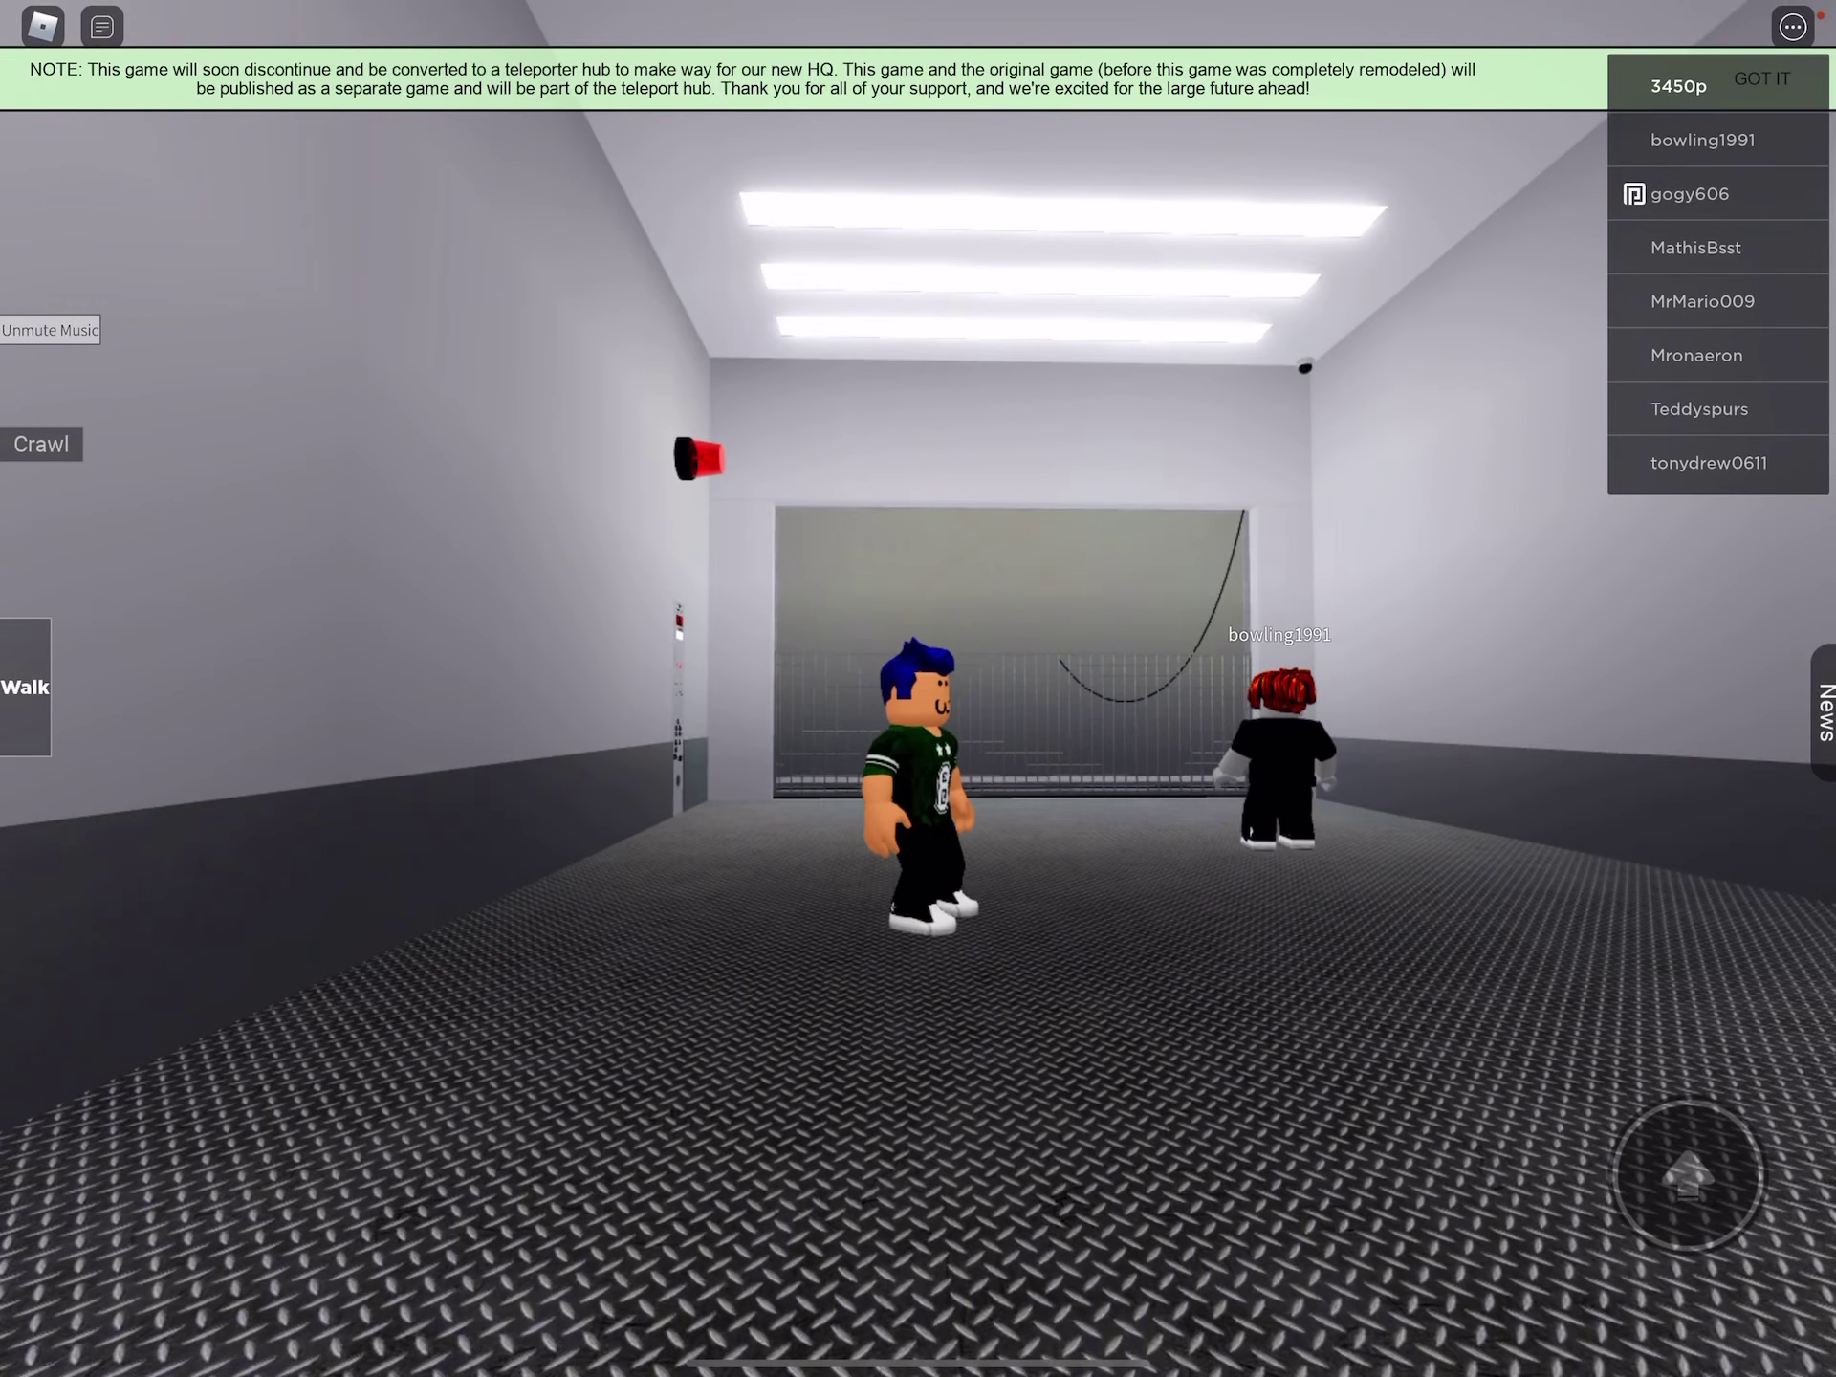
scroll(918, 689, "up", 5)
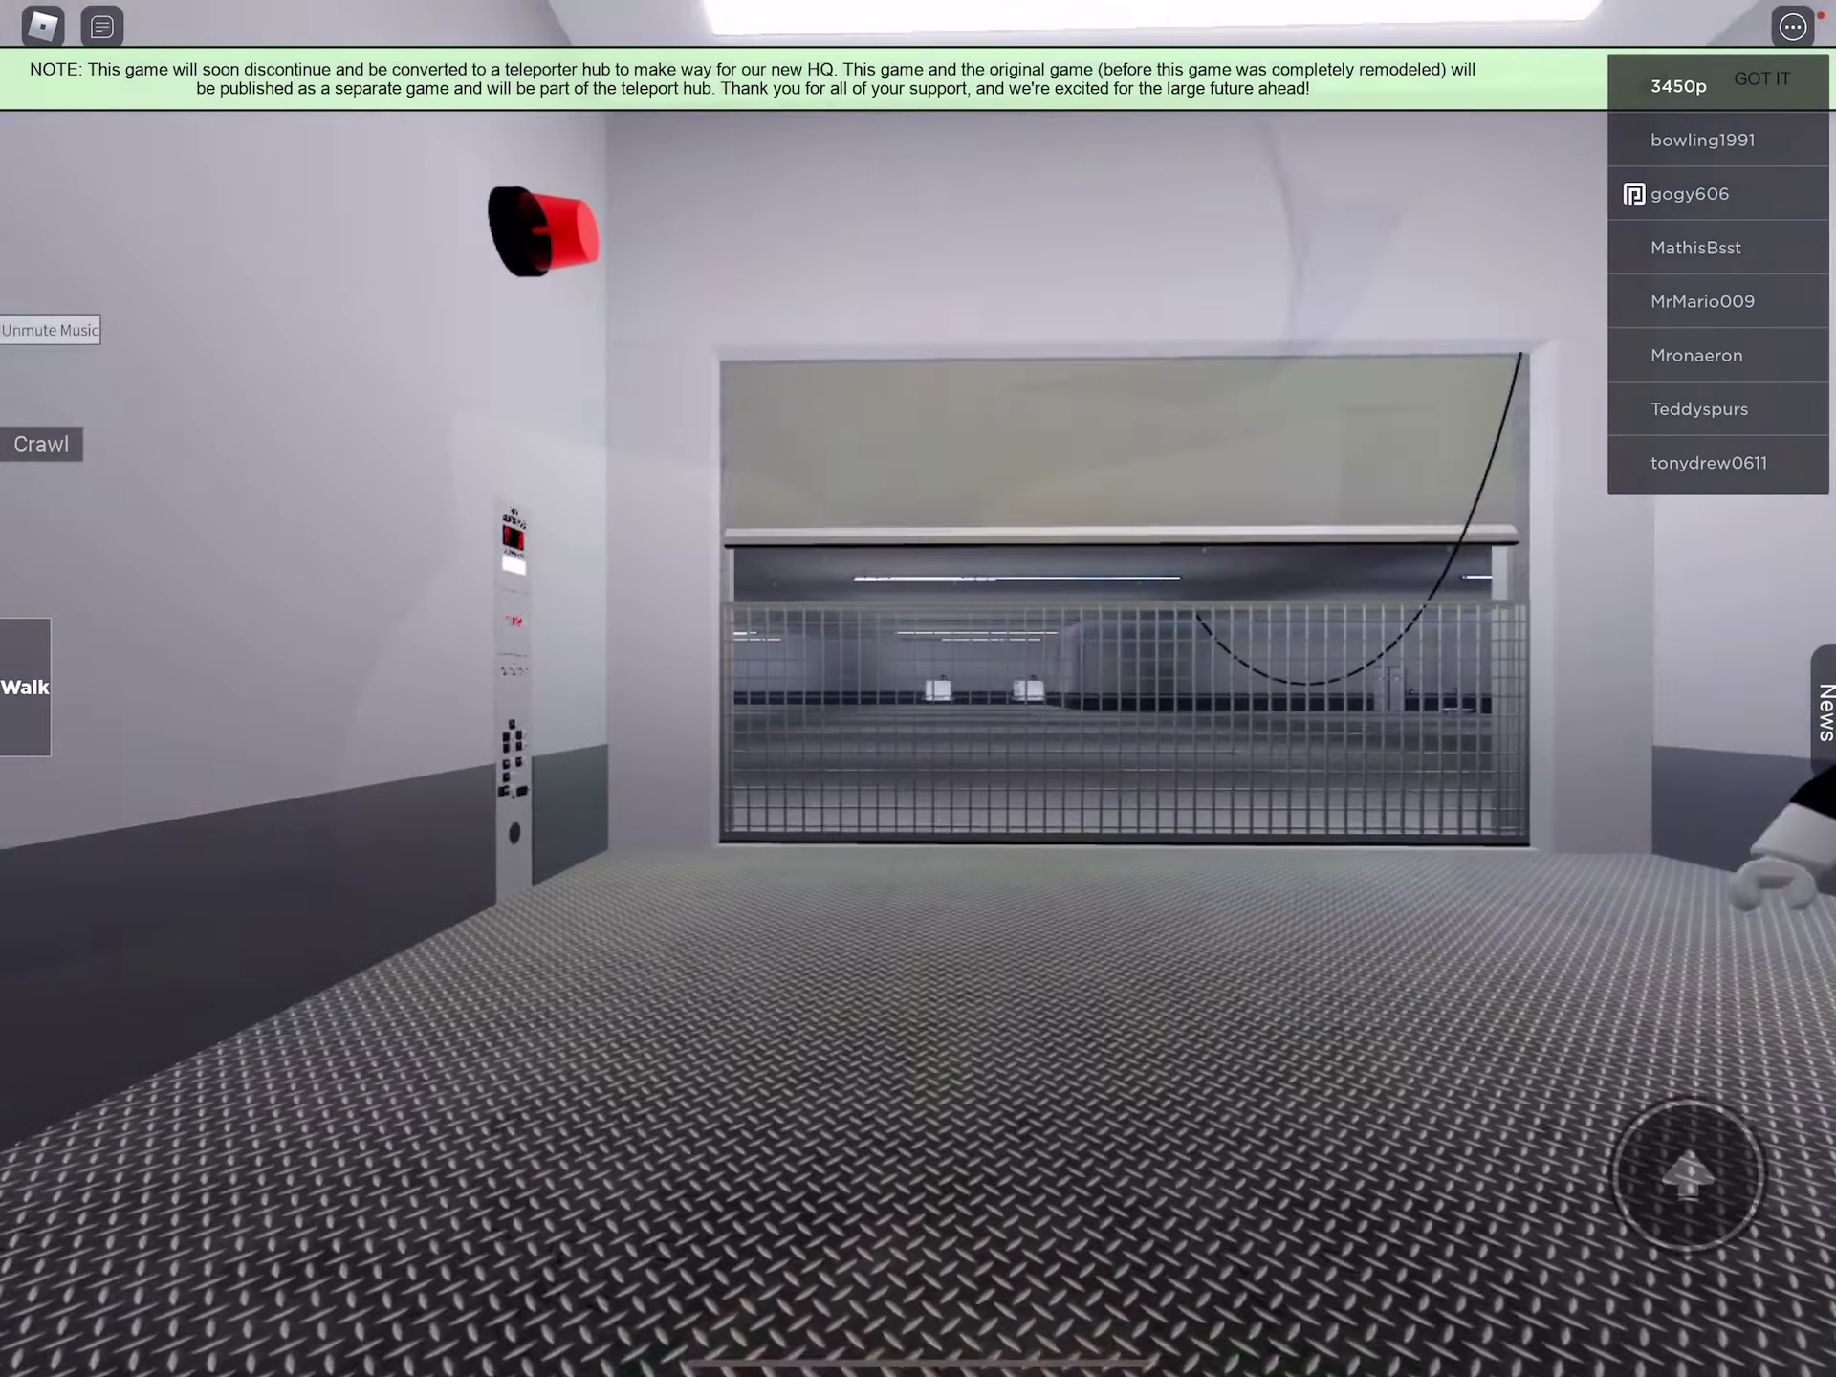
Walk through the gate and dark corridor toward the lit hall, then face the two elevator doors.
left_click_drag(208, 1091, 208, 1004)
left_click_drag(1292, 860, 861, 862)
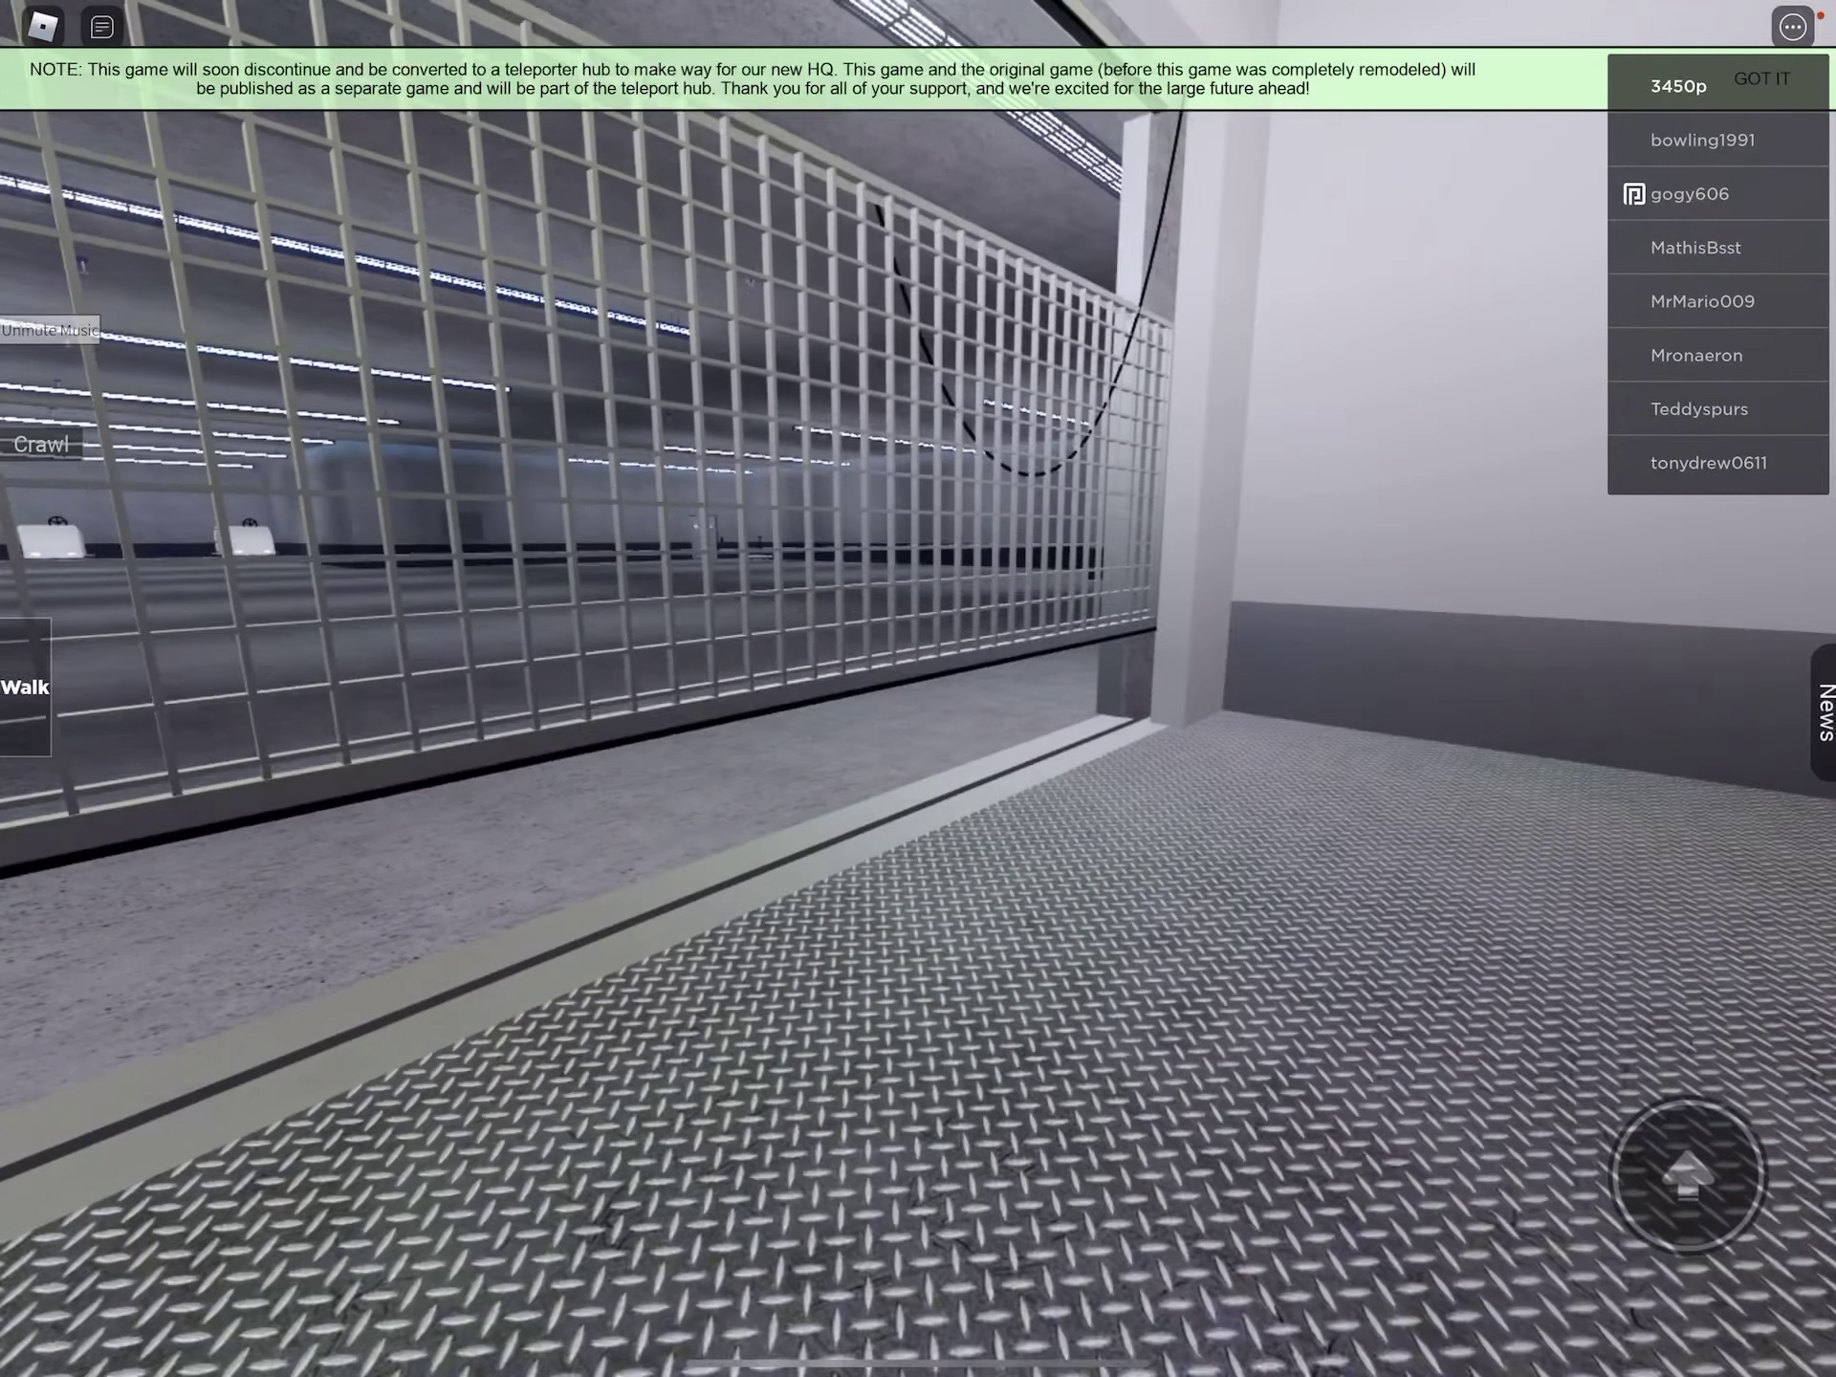
left_click_drag(186, 1032, 150, 1094)
left_click_drag(1292, 717, 717, 718)
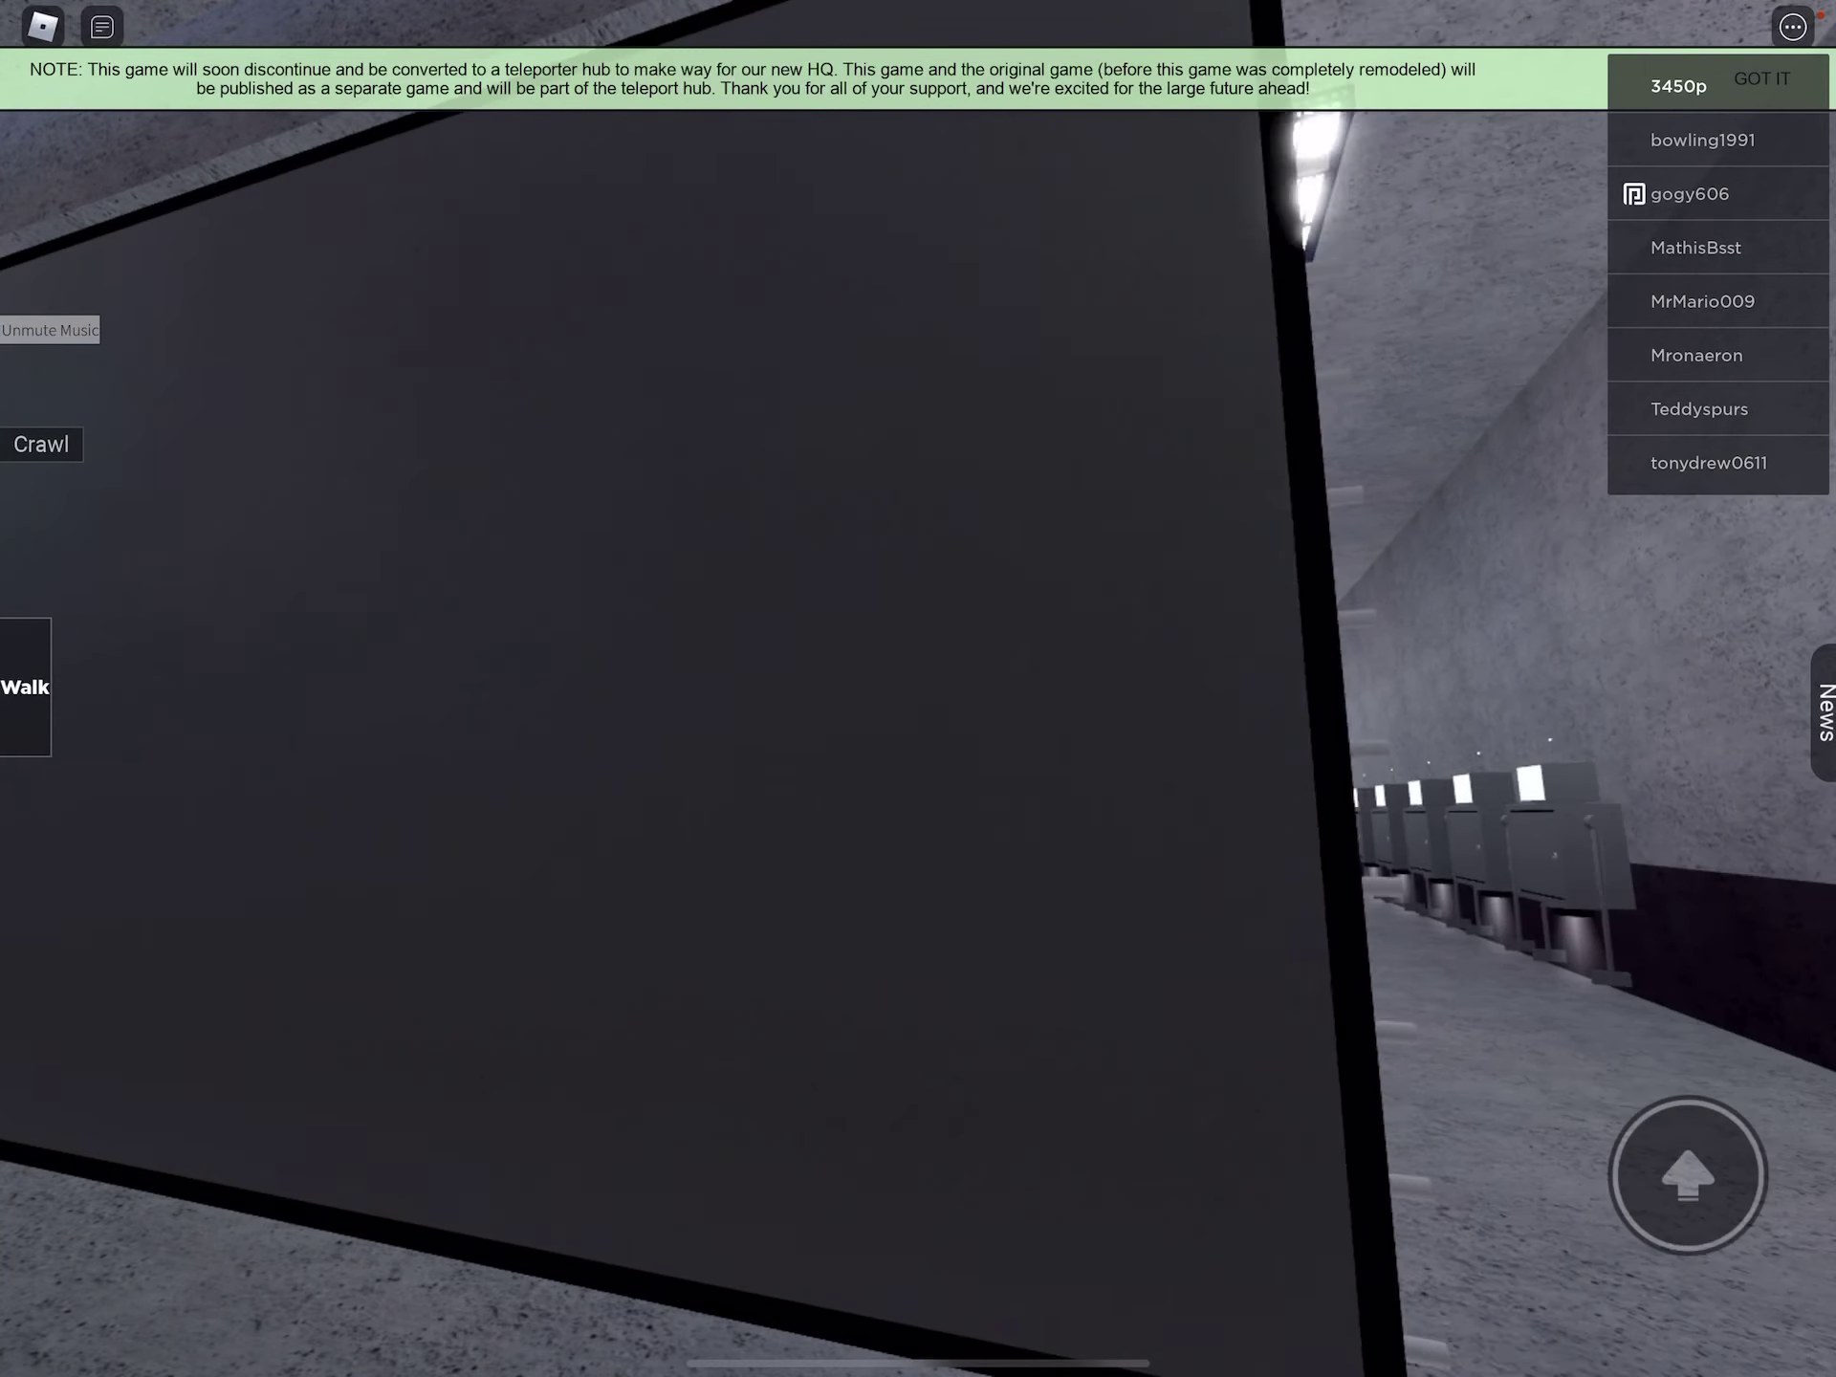
mouse_move(185, 1062)
left_mouse_down()
mouse_move(251, 1048)
mouse_move(179, 1031)
left_mouse_up()
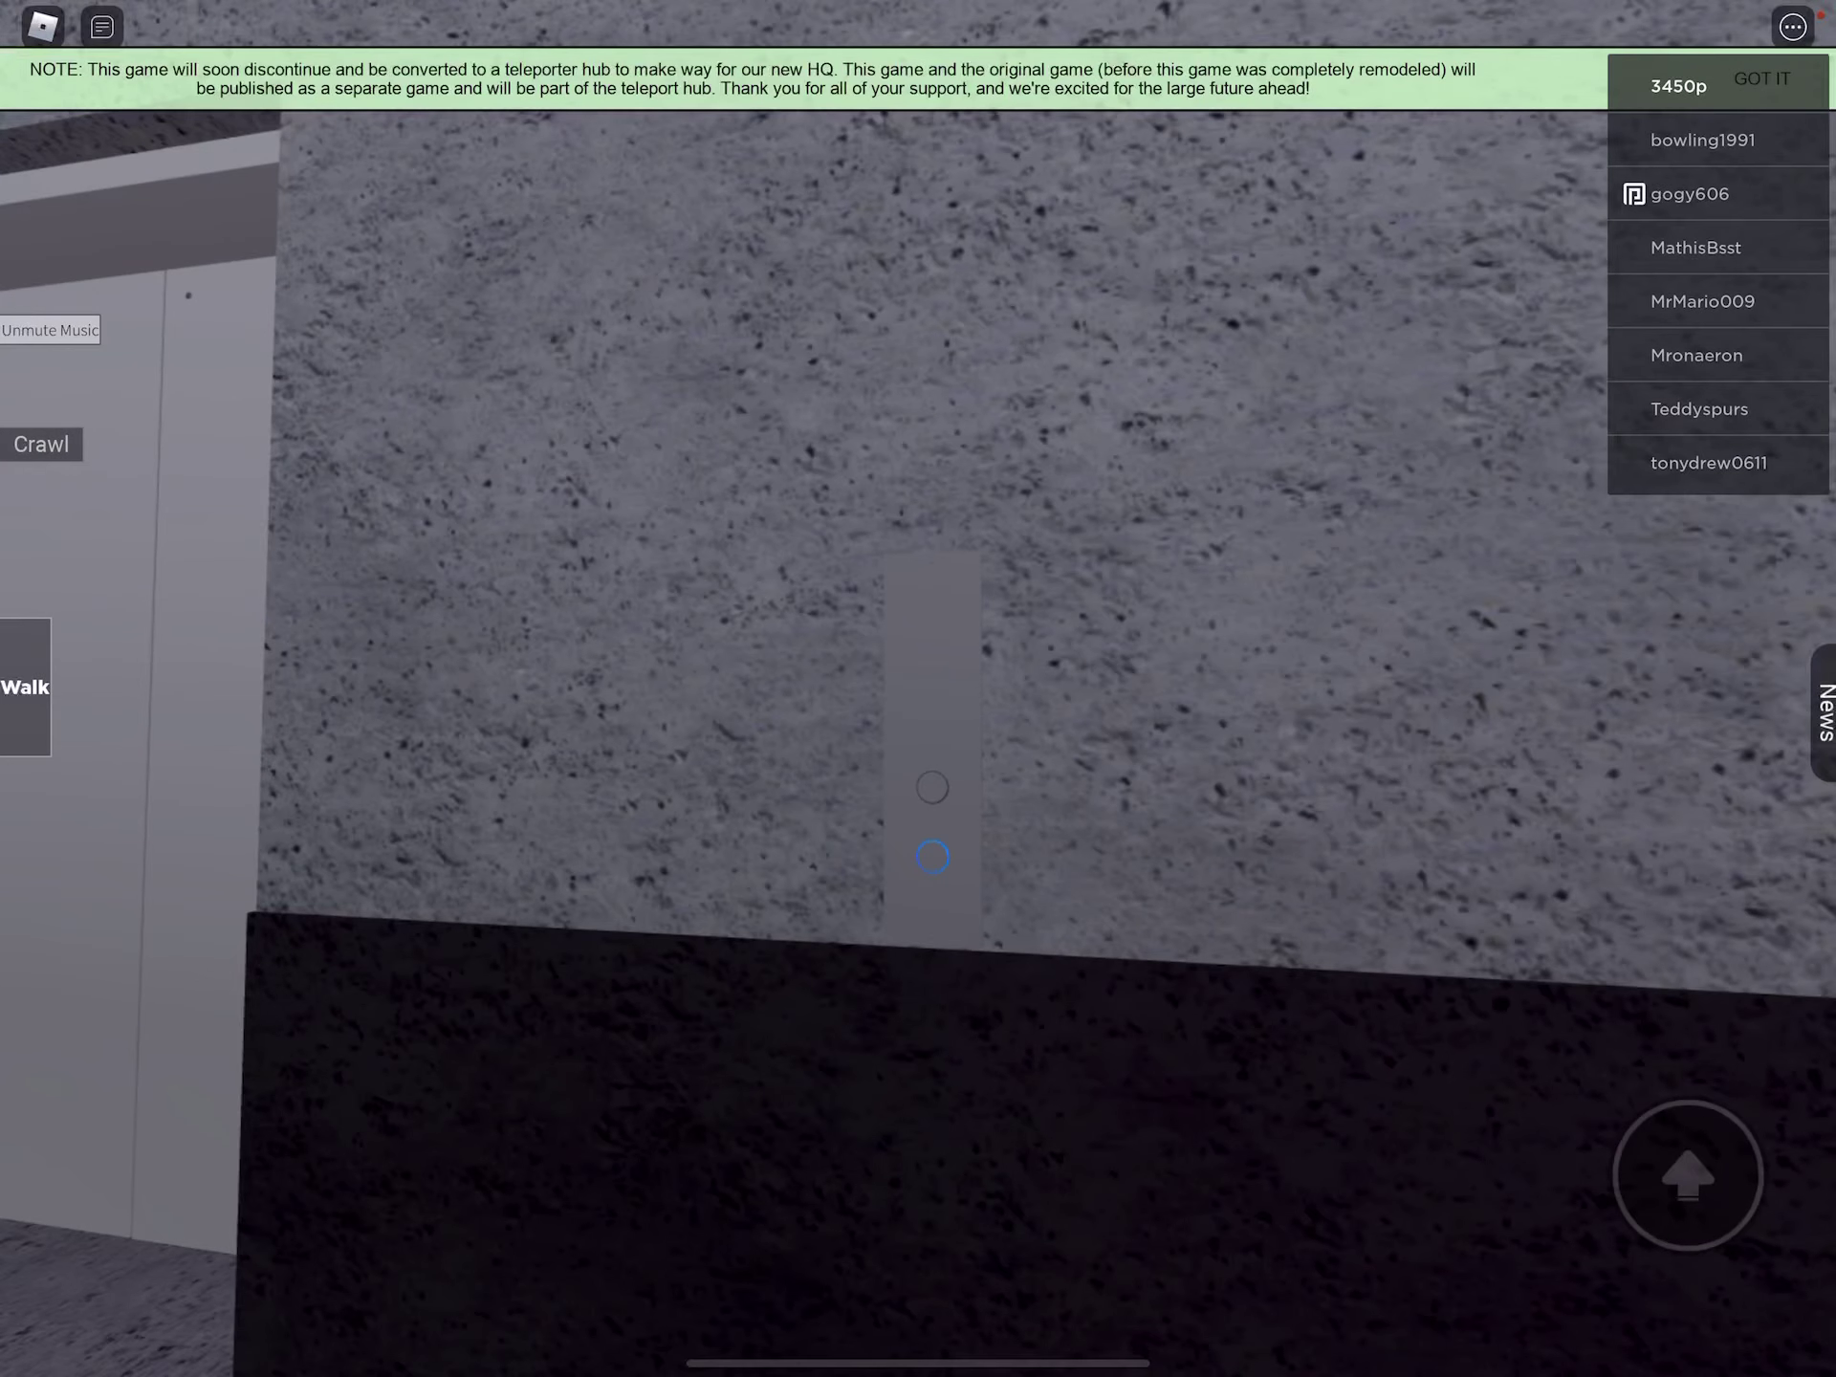
left_click_drag(172, 1119, 172, 1176)
left_click_drag(719, 718, 1148, 717)
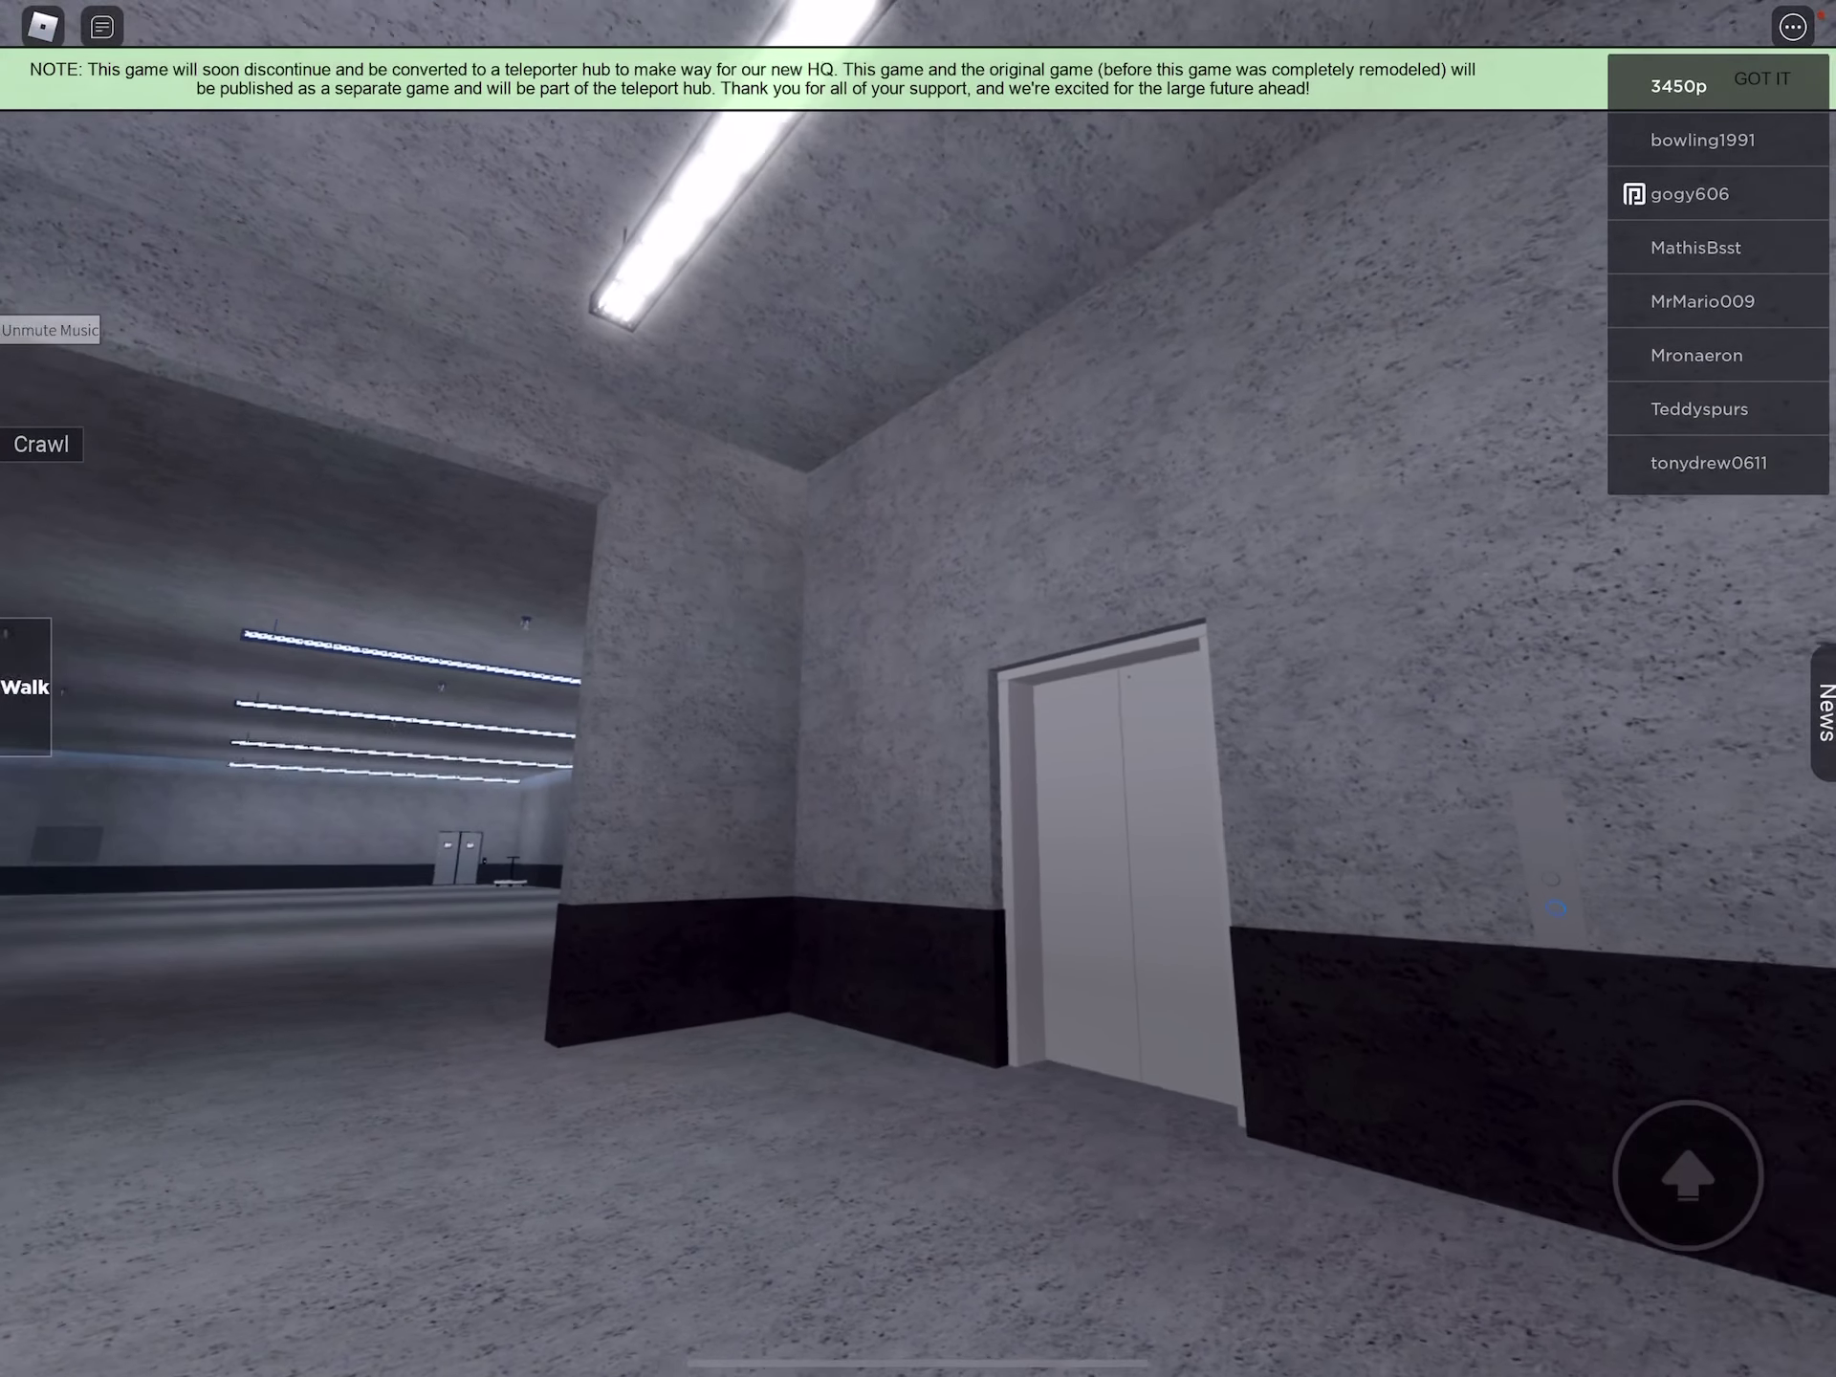
left_click_drag(717, 718, 1149, 718)
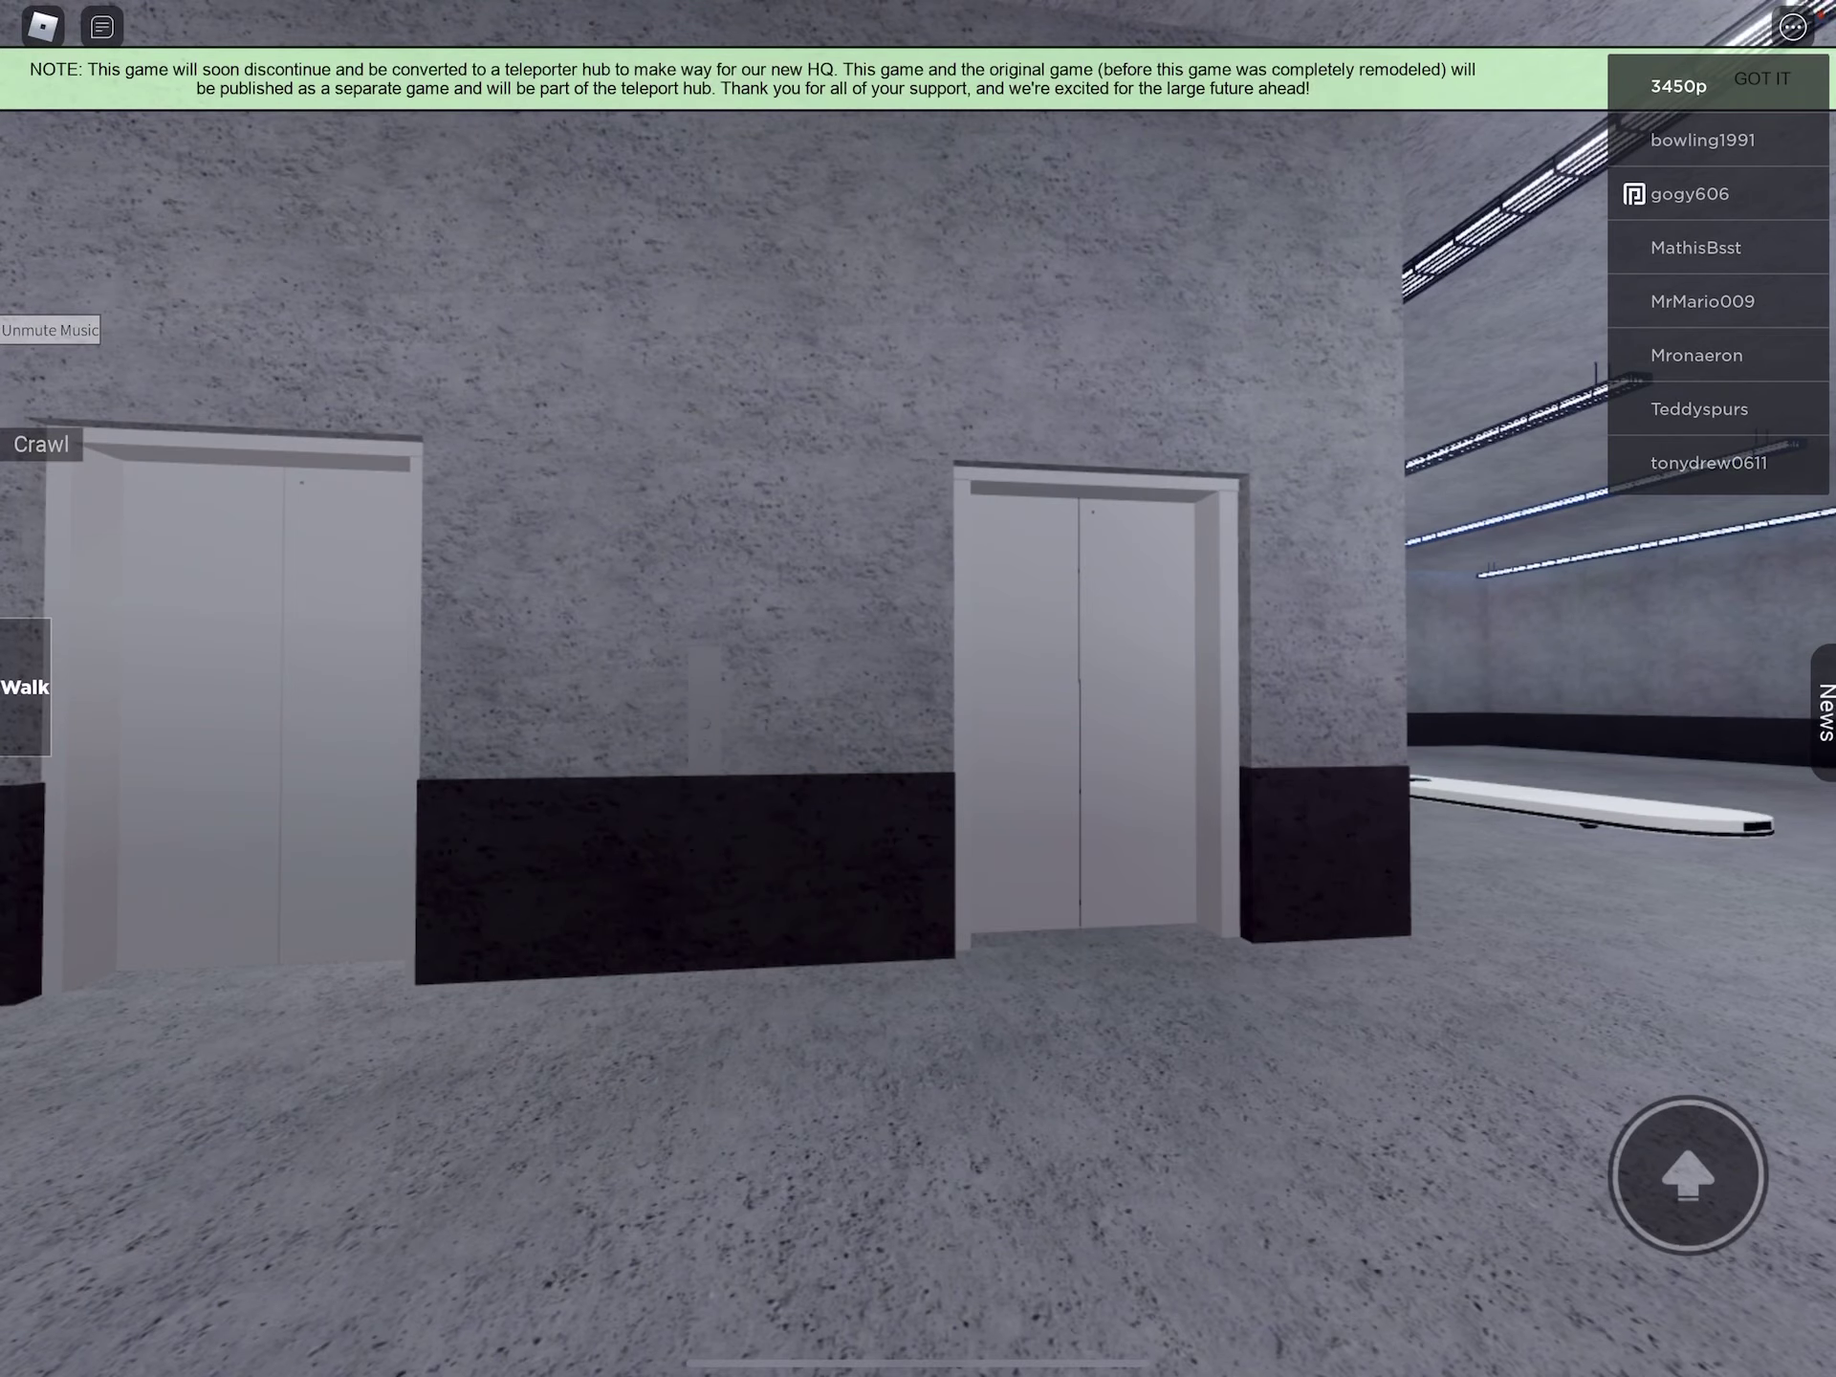
Pass through the open elevator into the hall and past the white platform toward the shelves.
left_click_drag(177, 1086, 177, 1005)
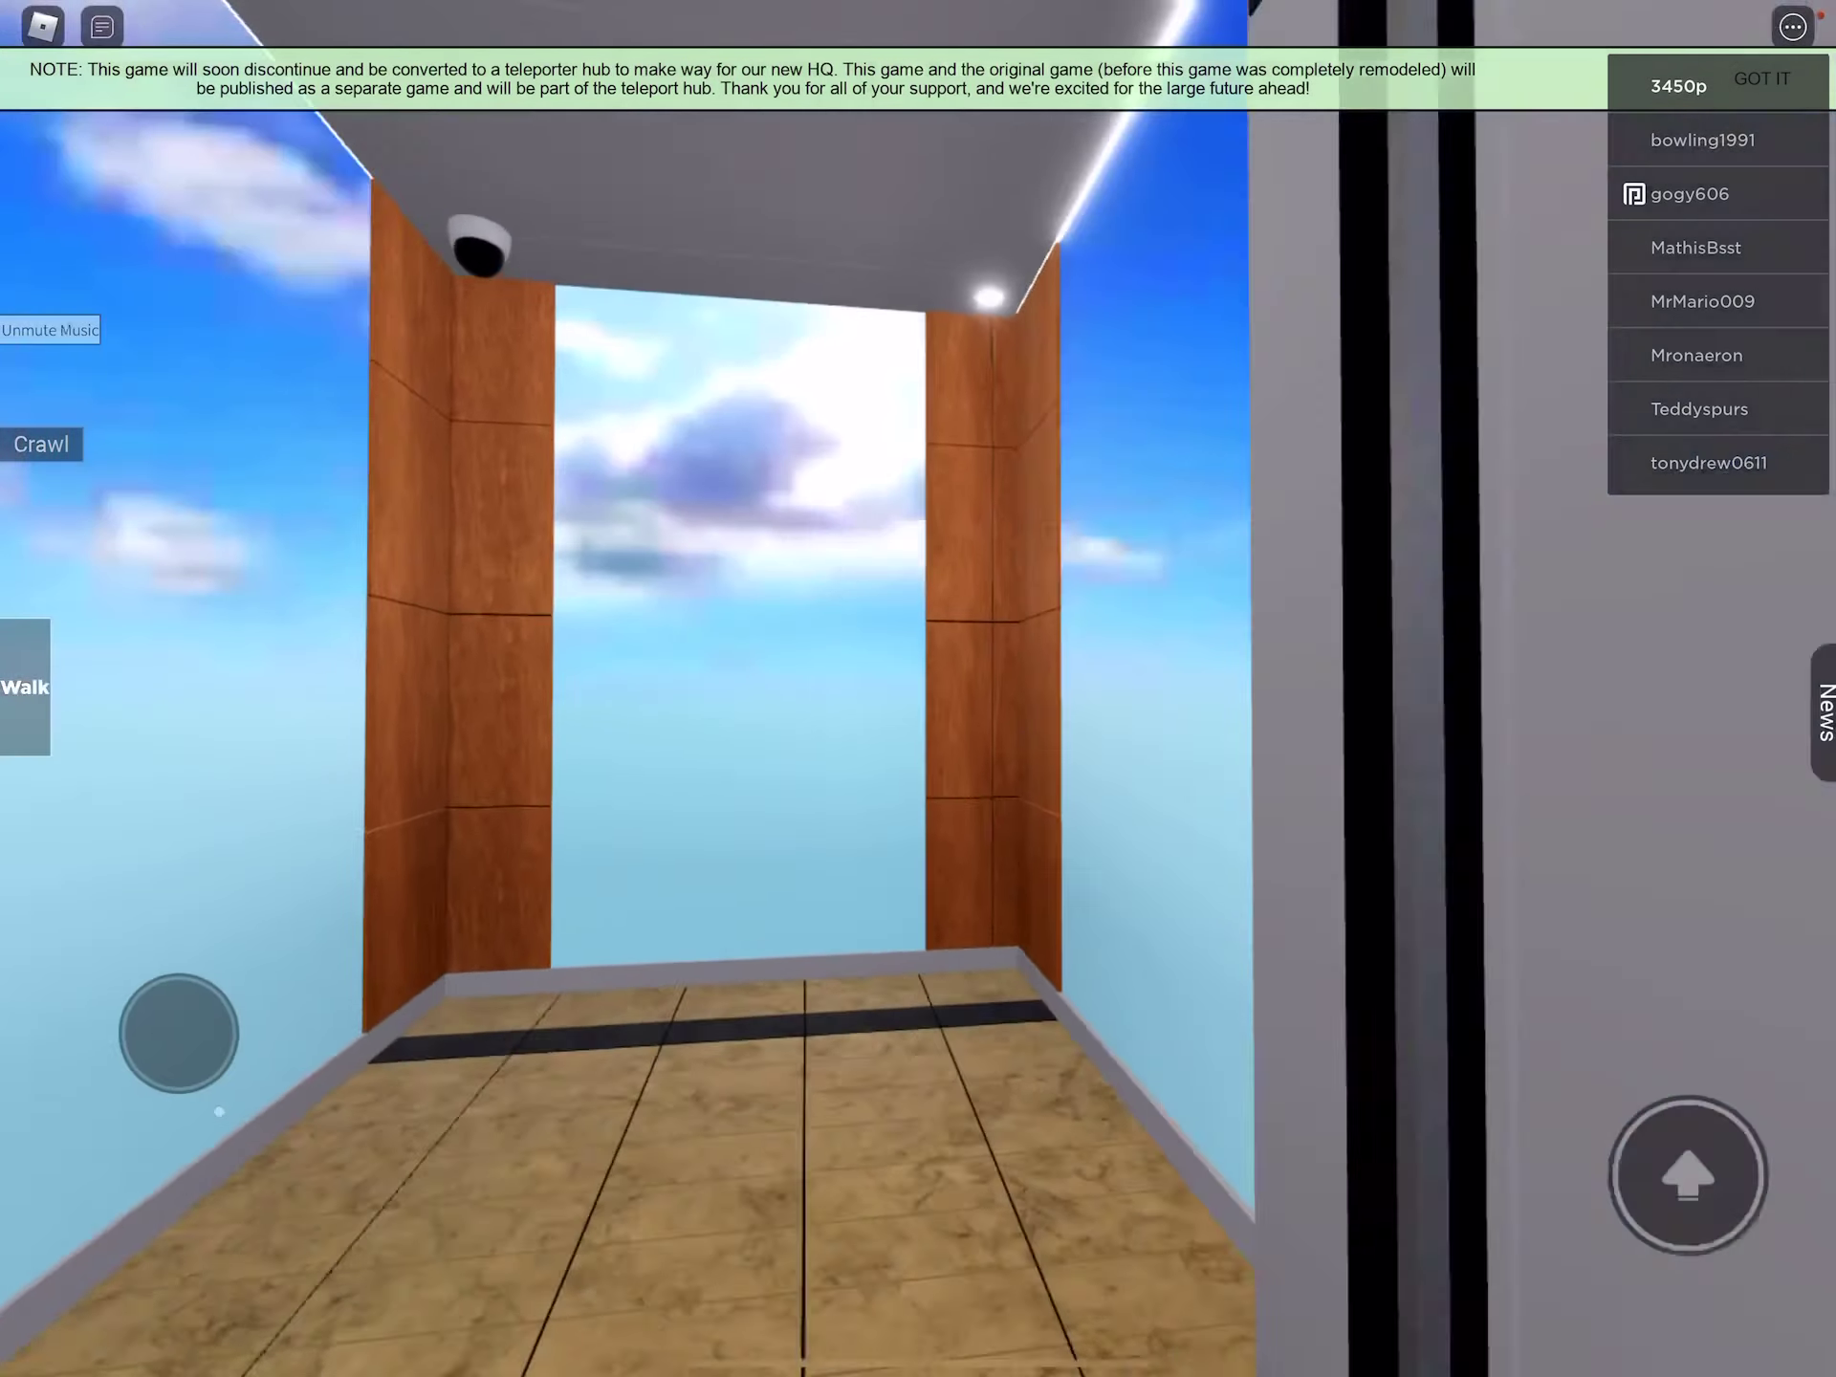
left_click_drag(861, 717, 432, 717)
left_click_drag(227, 1090, 228, 1019)
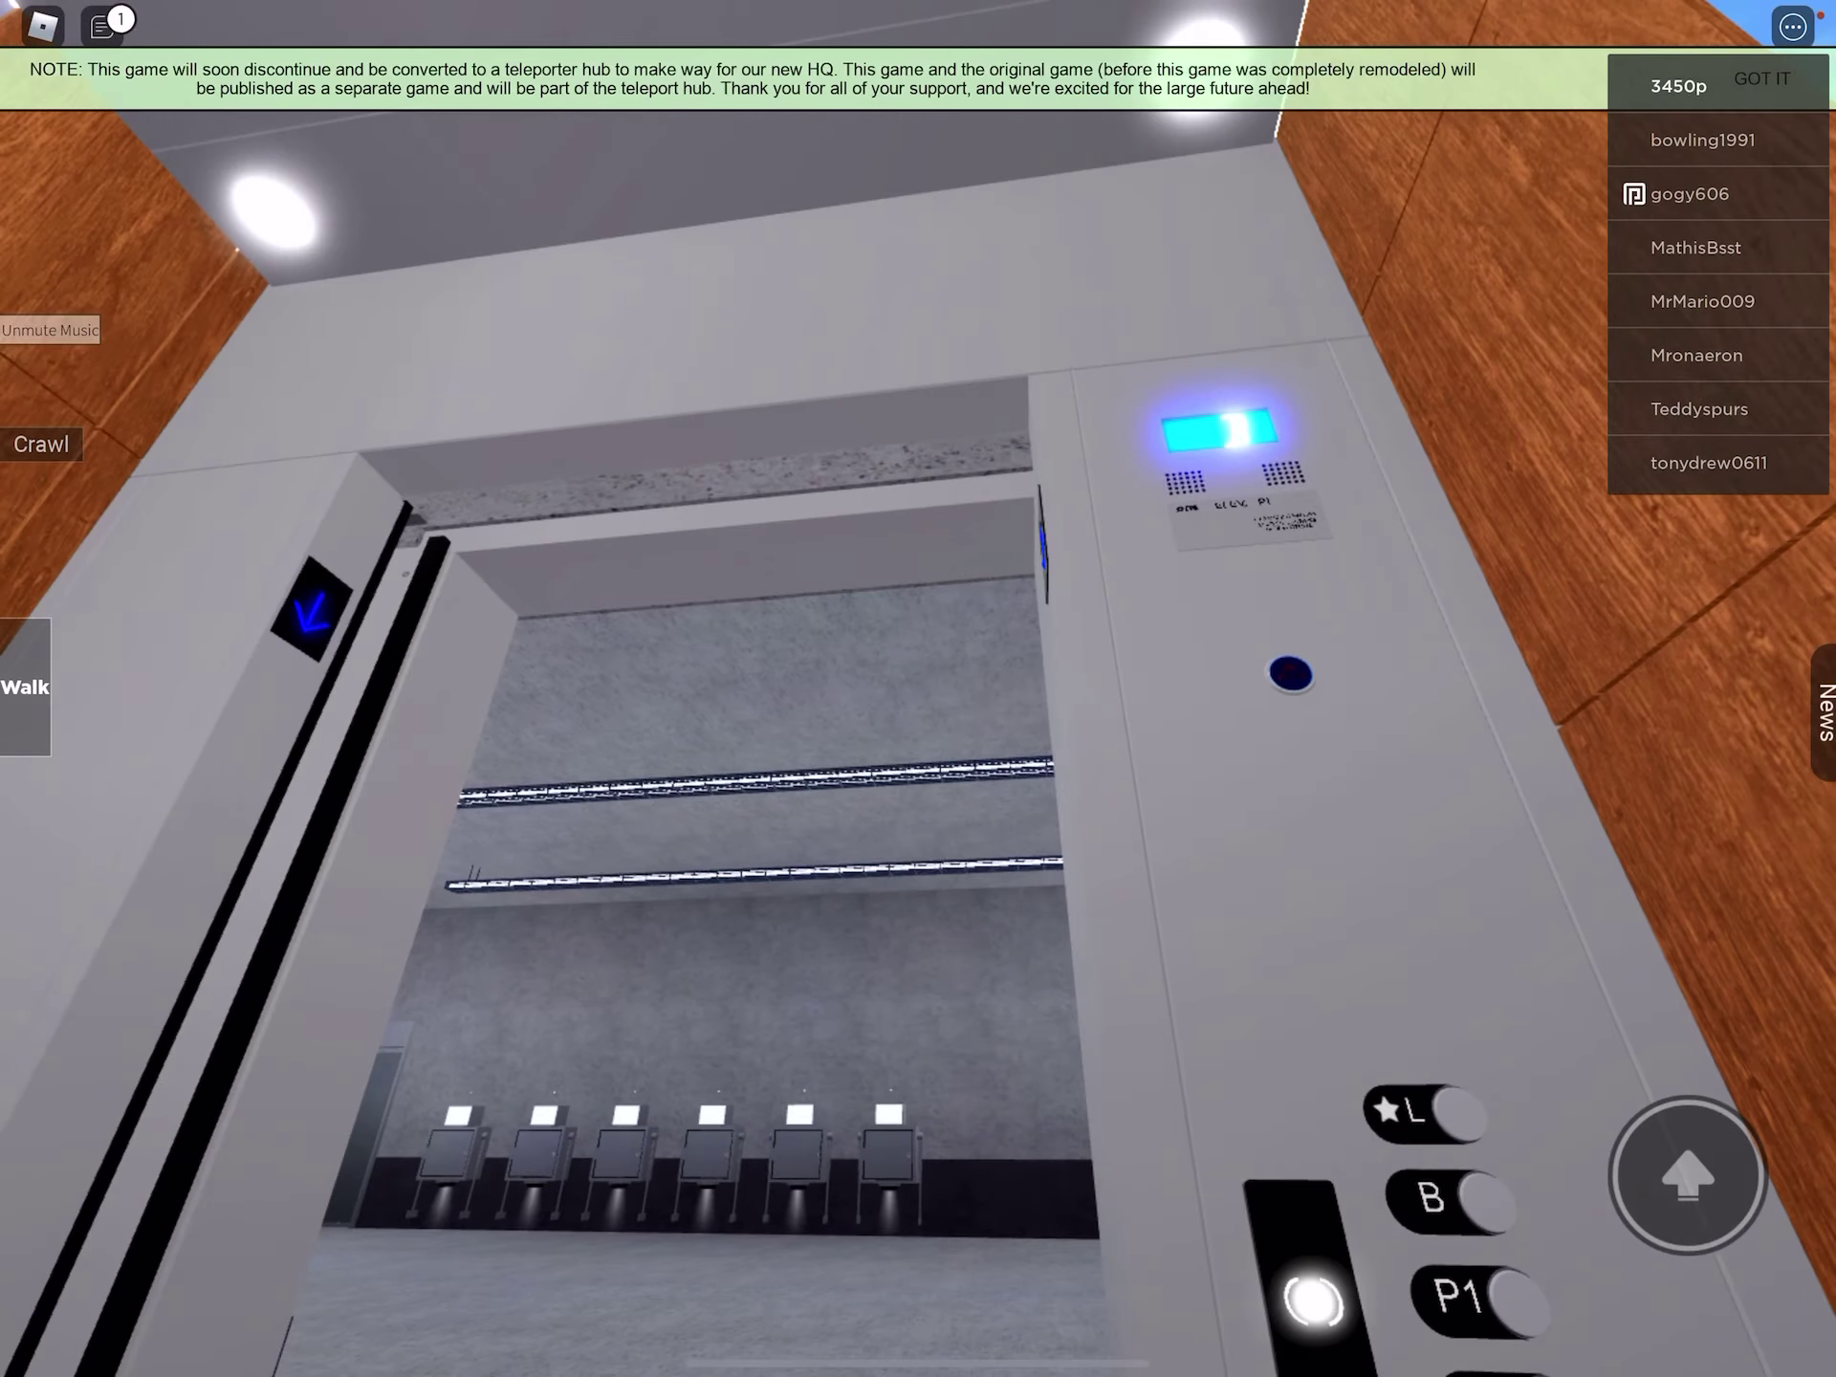
left_click_drag(1004, 717, 574, 718)
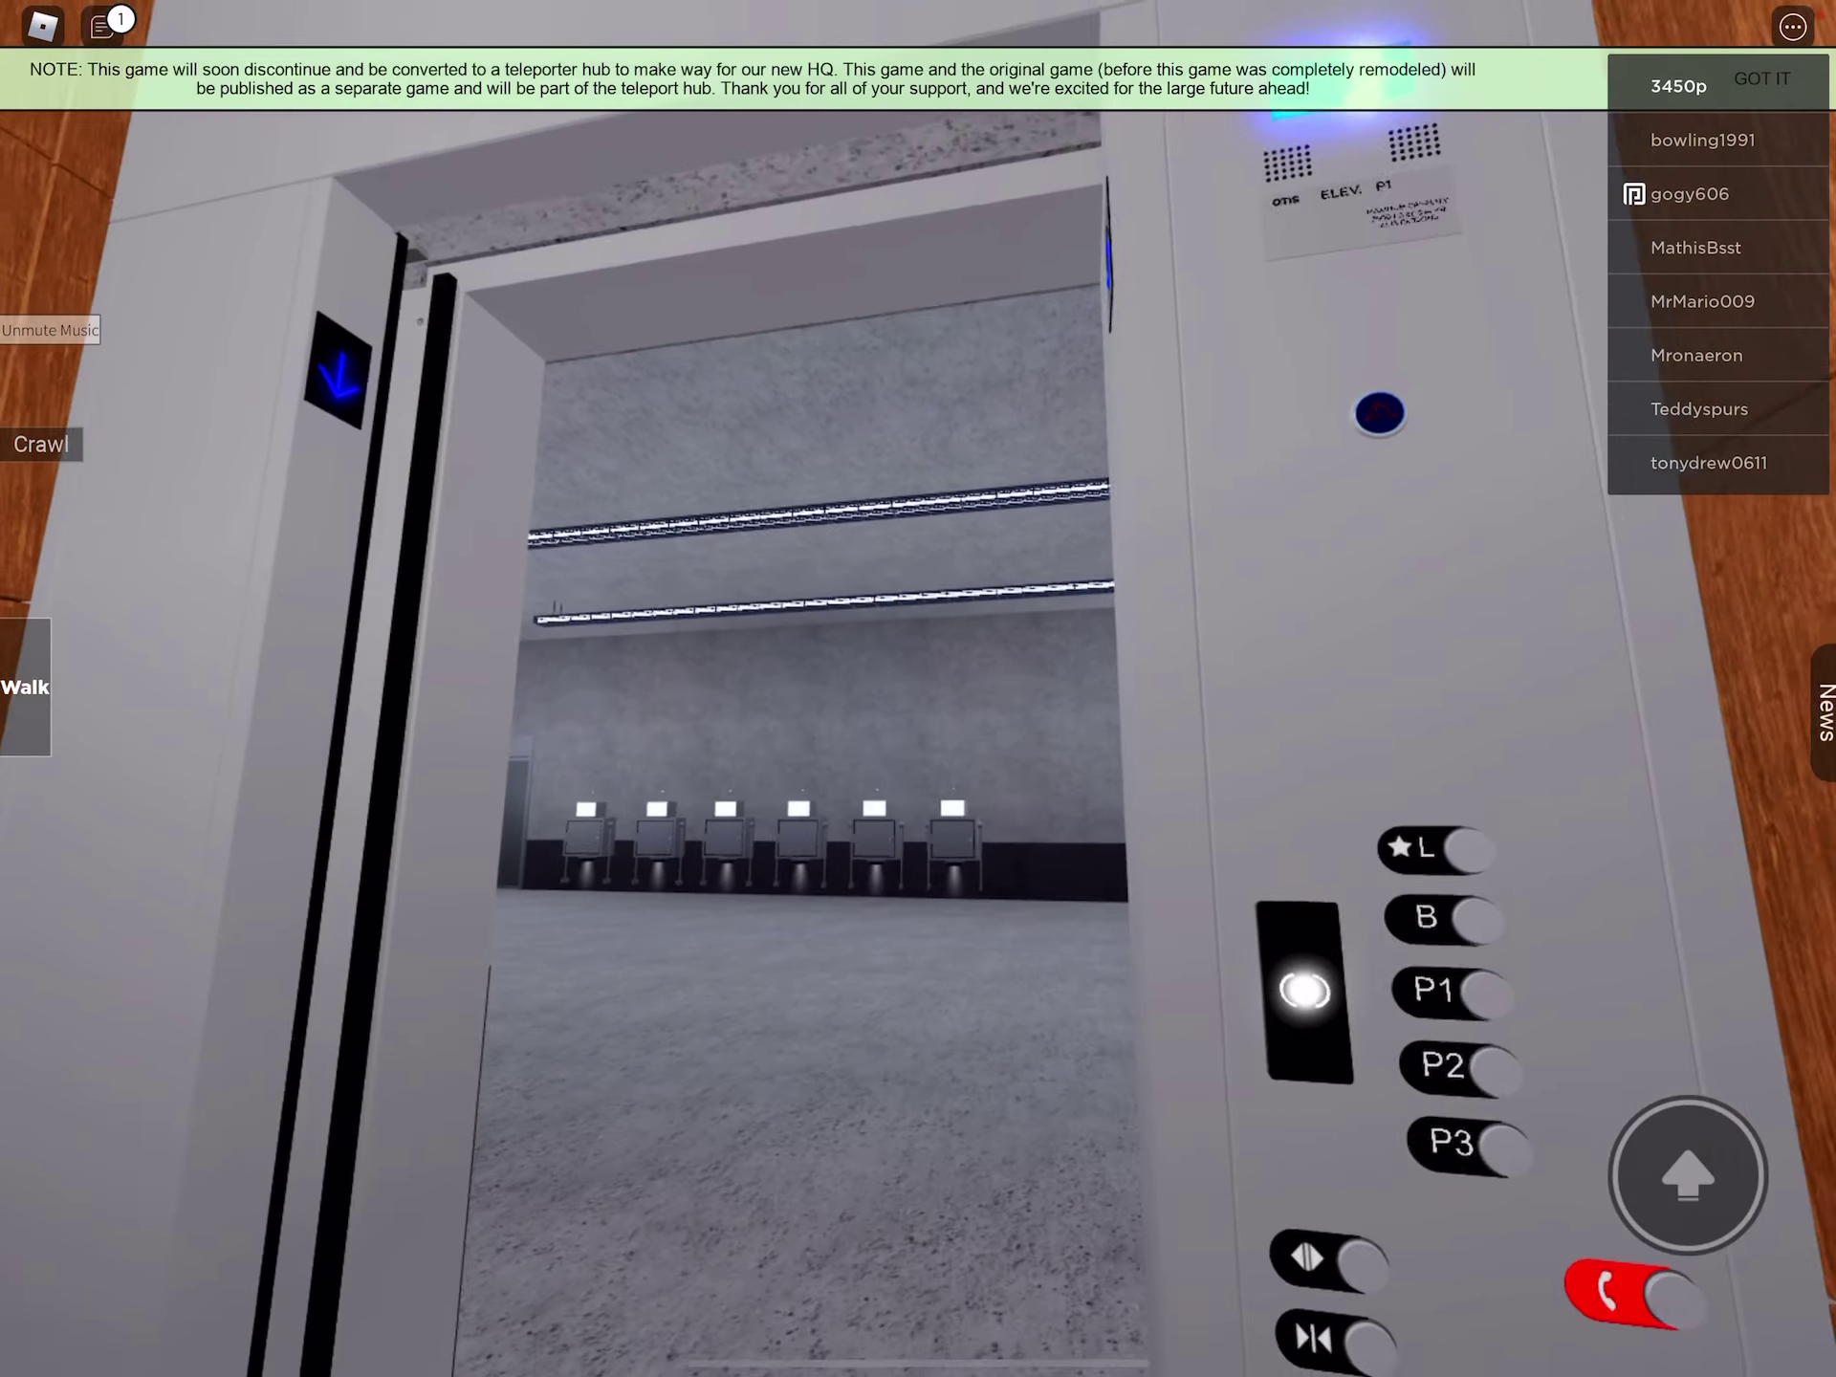
left_click_drag(241, 1086, 241, 1034)
left_click_drag(717, 719, 1148, 717)
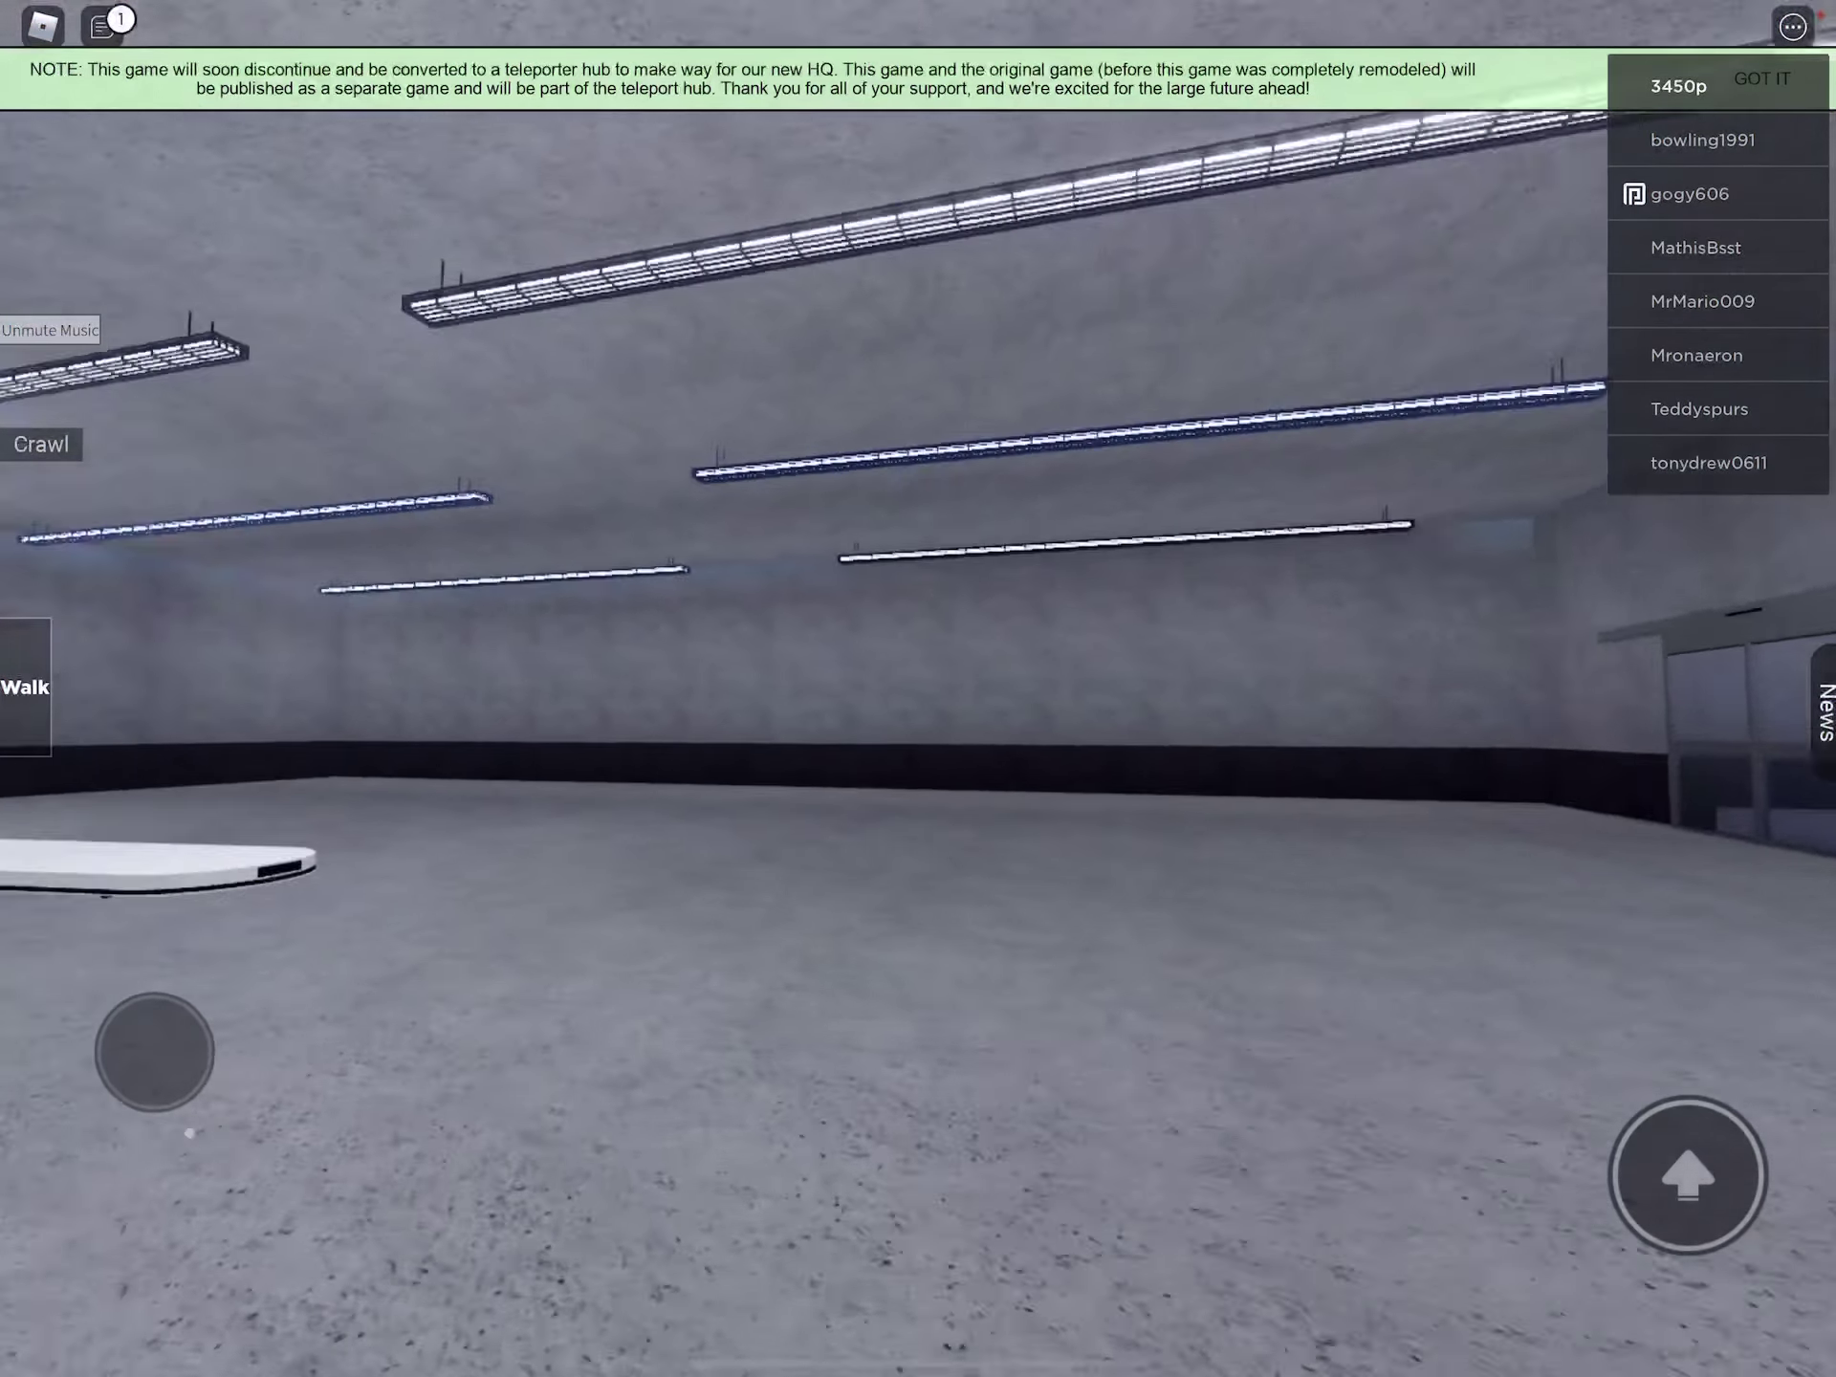
left_click_drag(273, 1071, 226, 992)
left_click_drag(1005, 718, 604, 717)
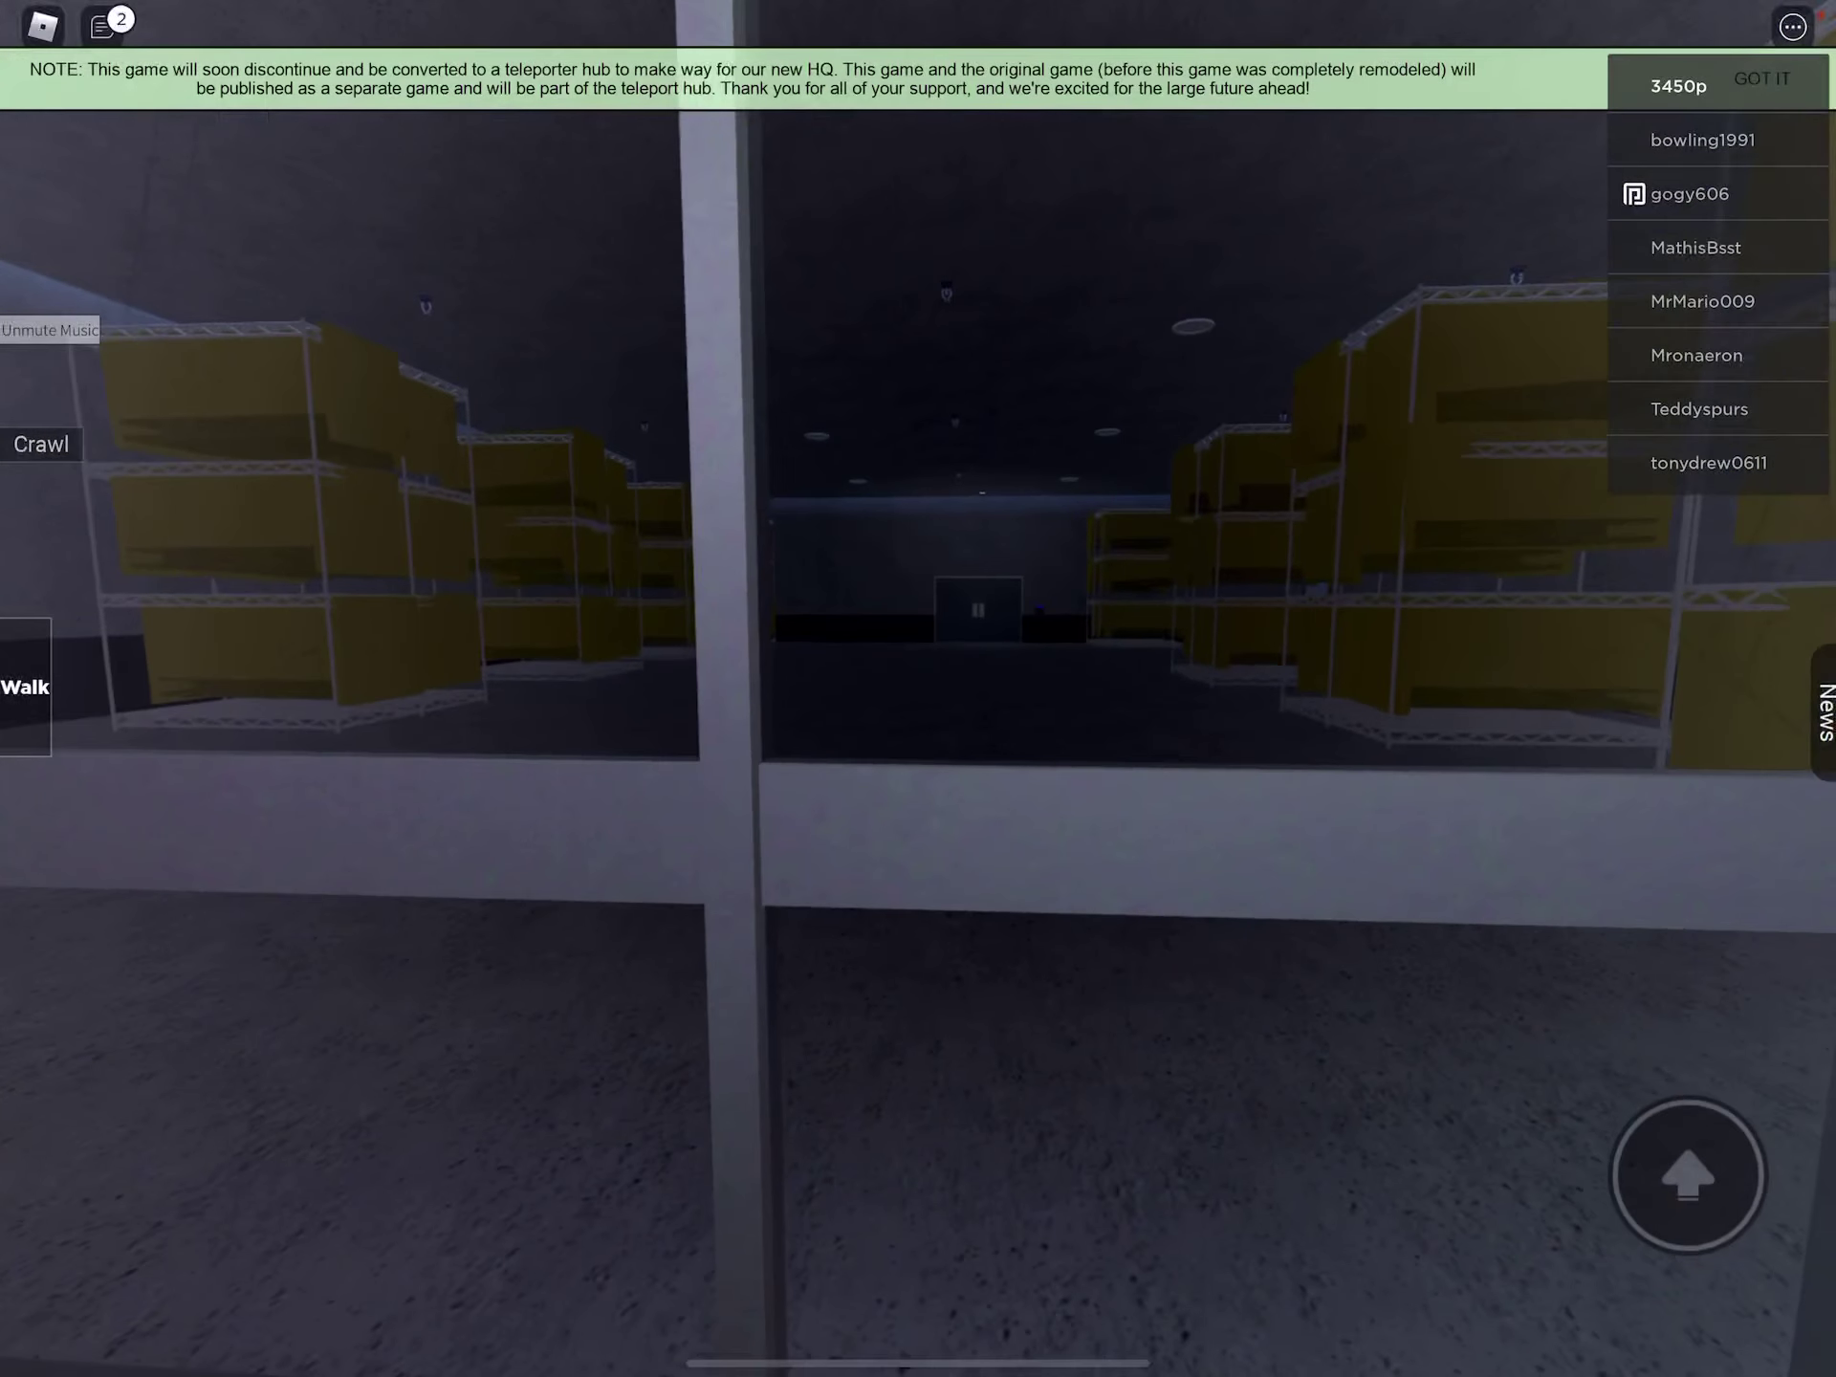
left_click_drag(180, 1130, 229, 1149)
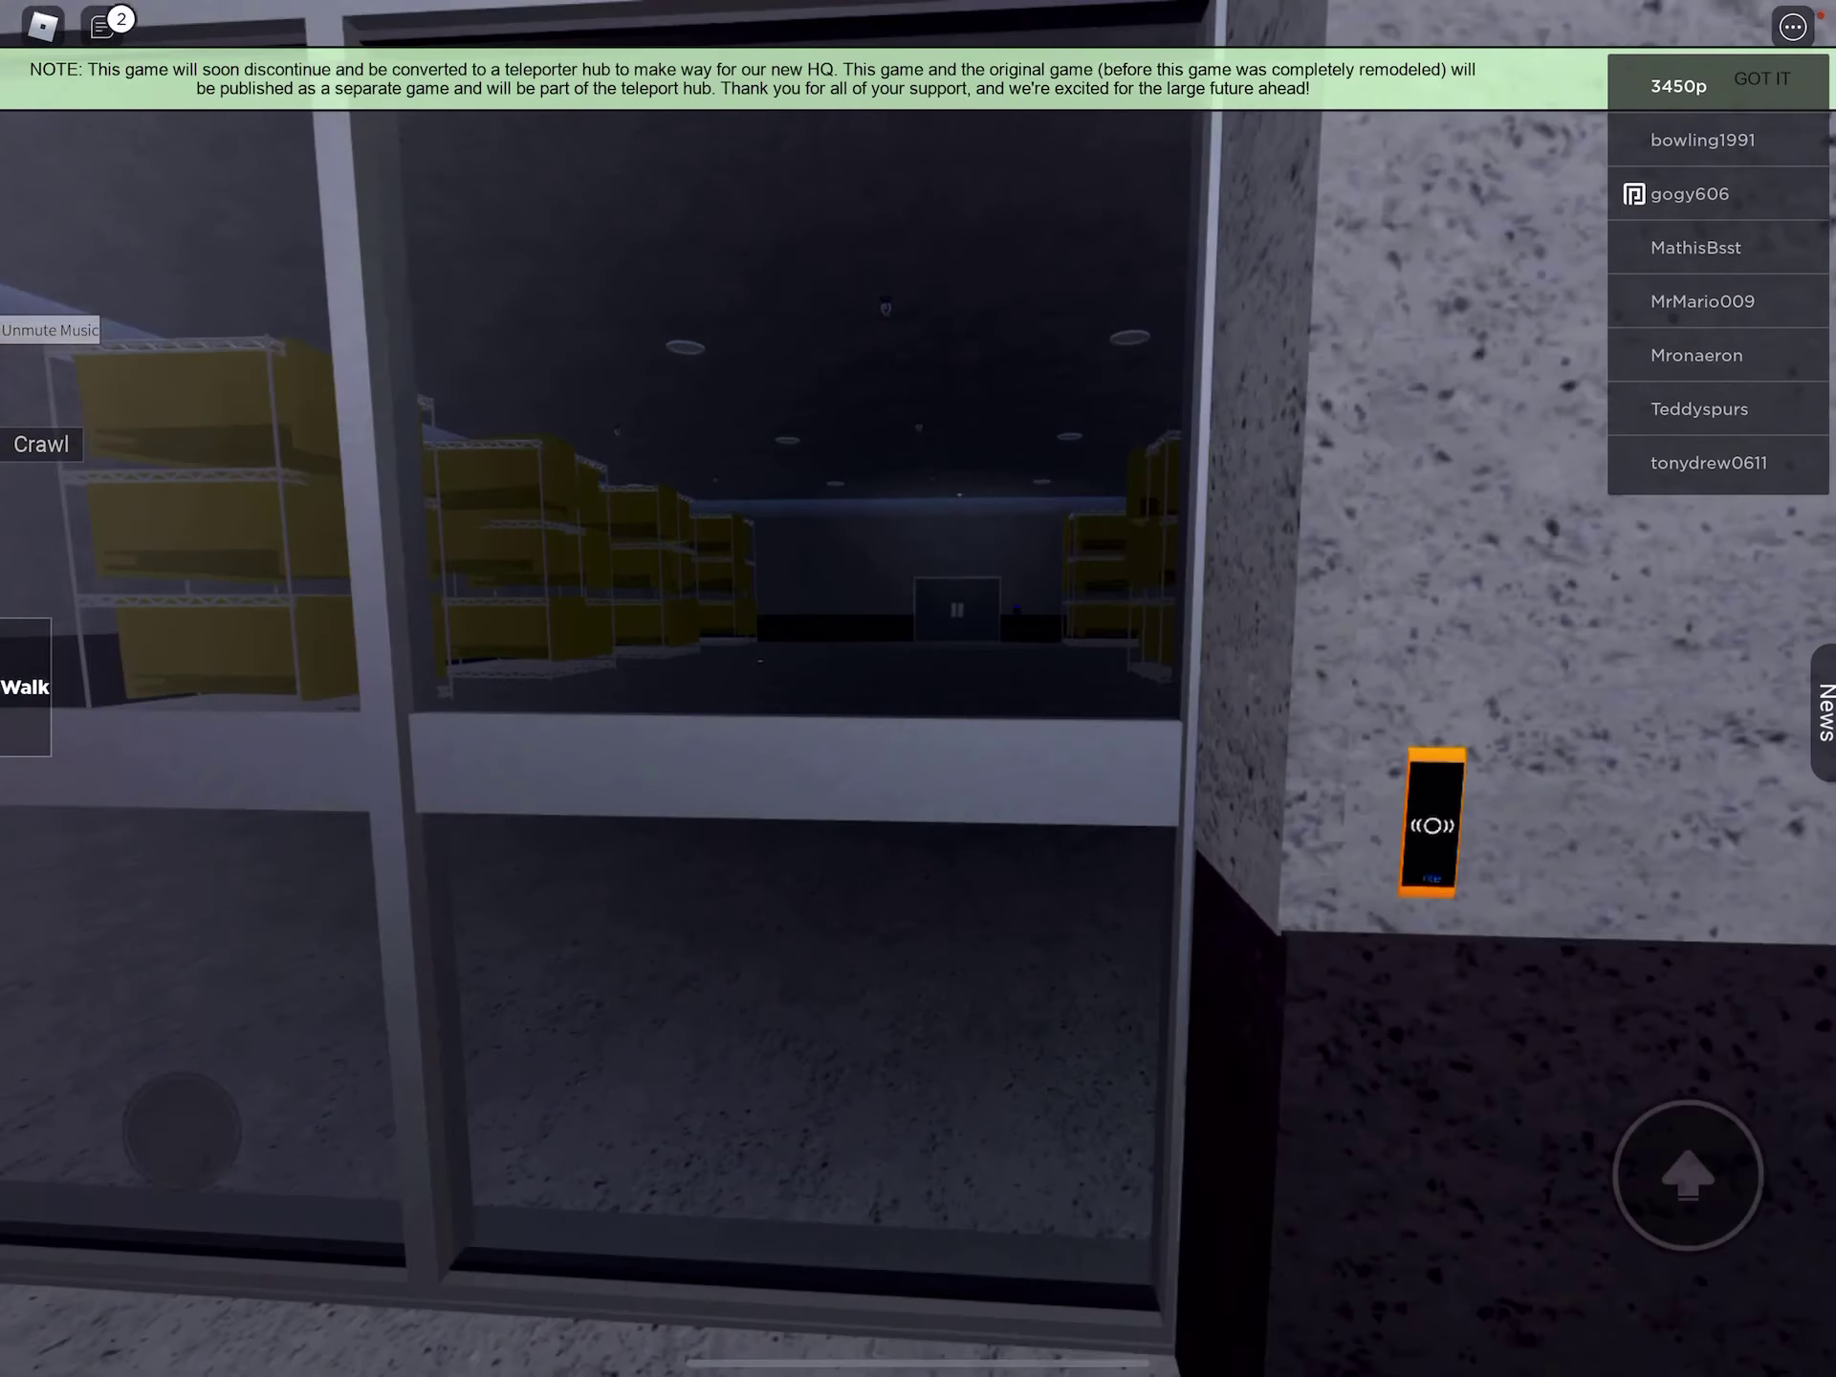
left_click_drag(918, 718, 1205, 717)
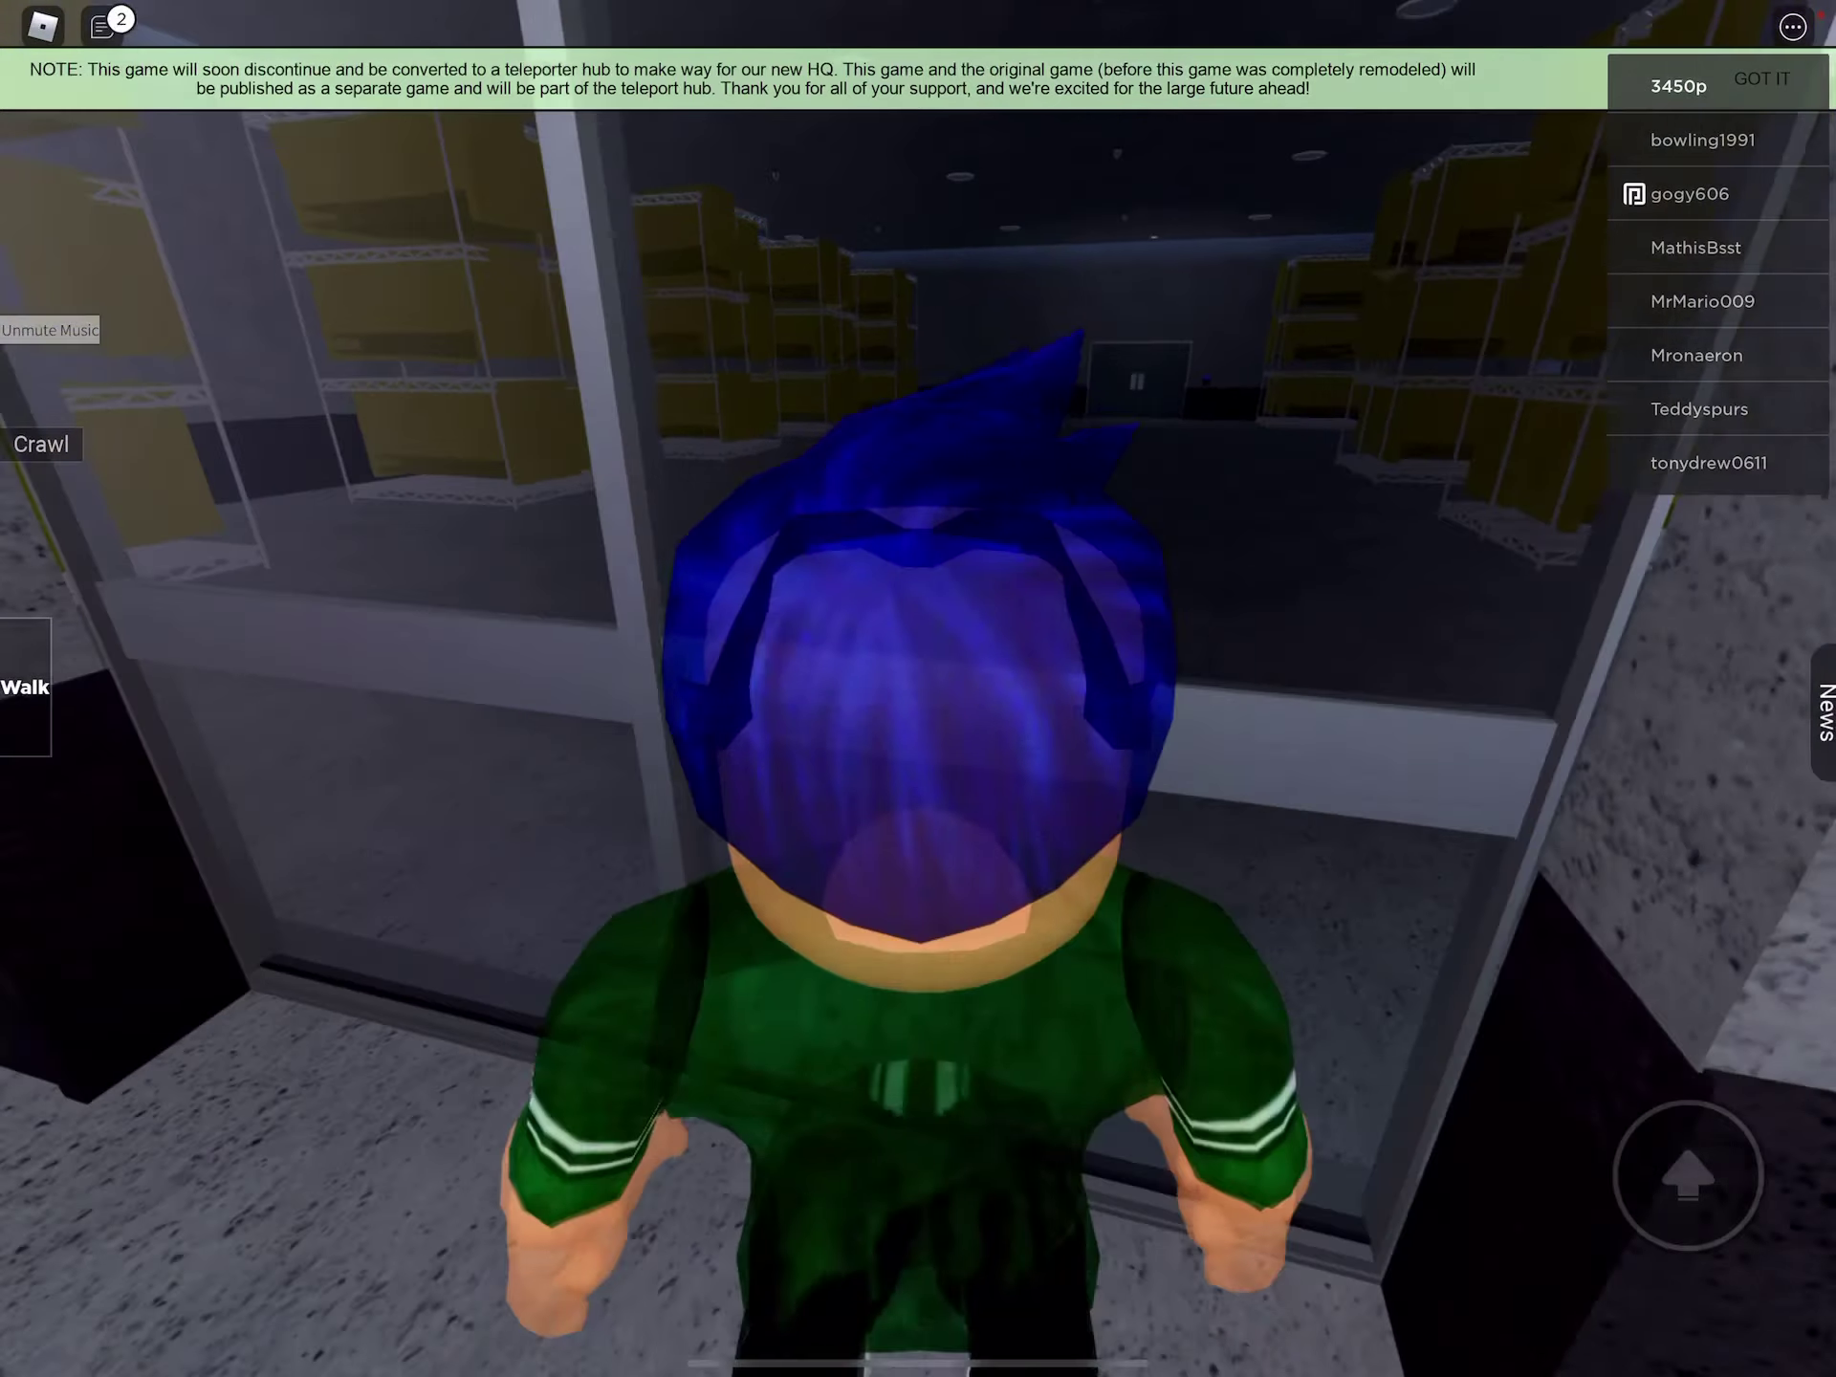
left_click_drag(918, 719, 803, 718)
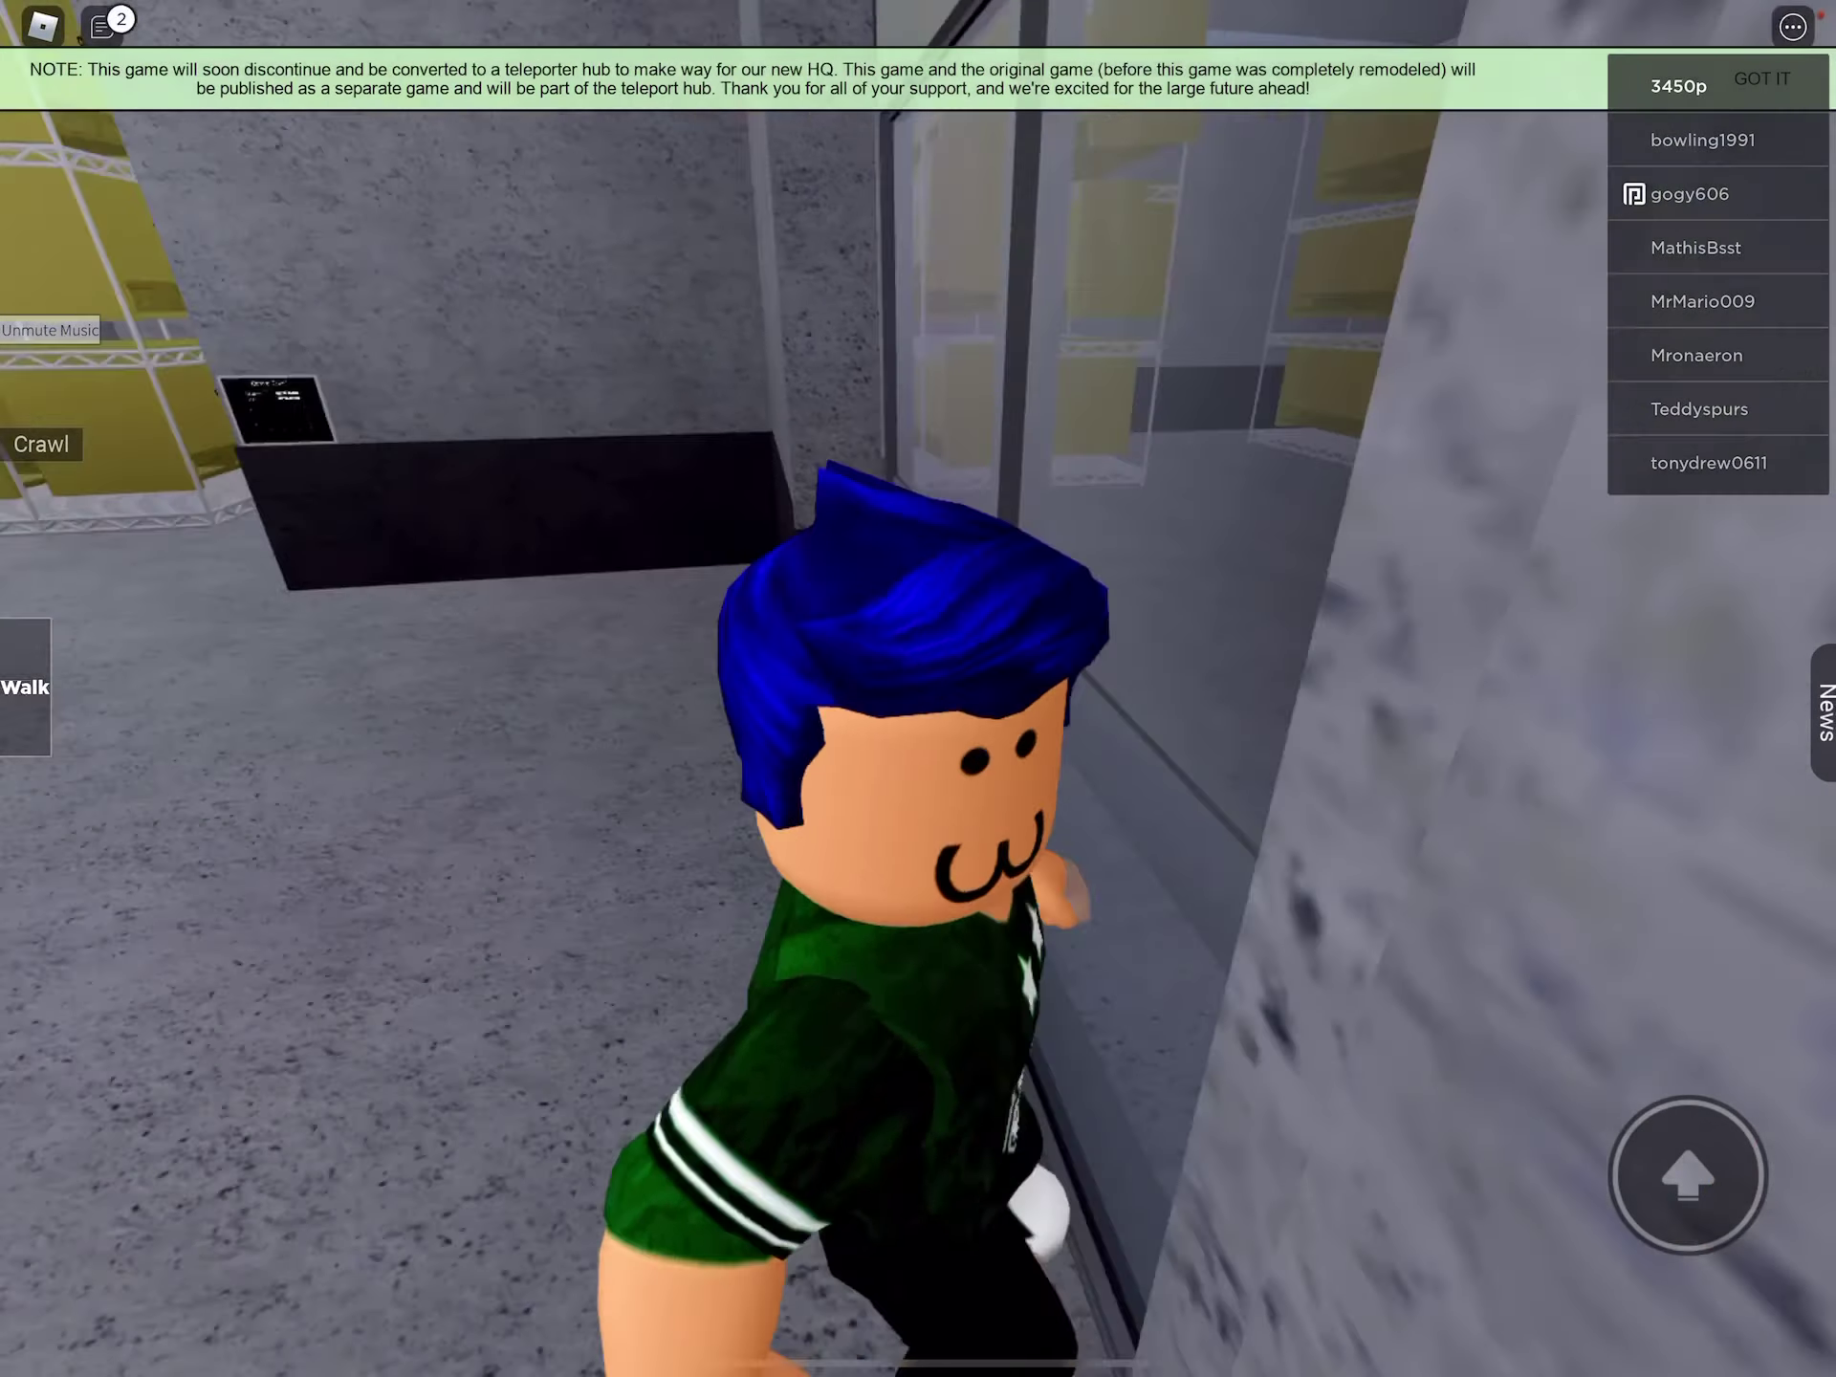
left_click_drag(919, 718, 575, 717)
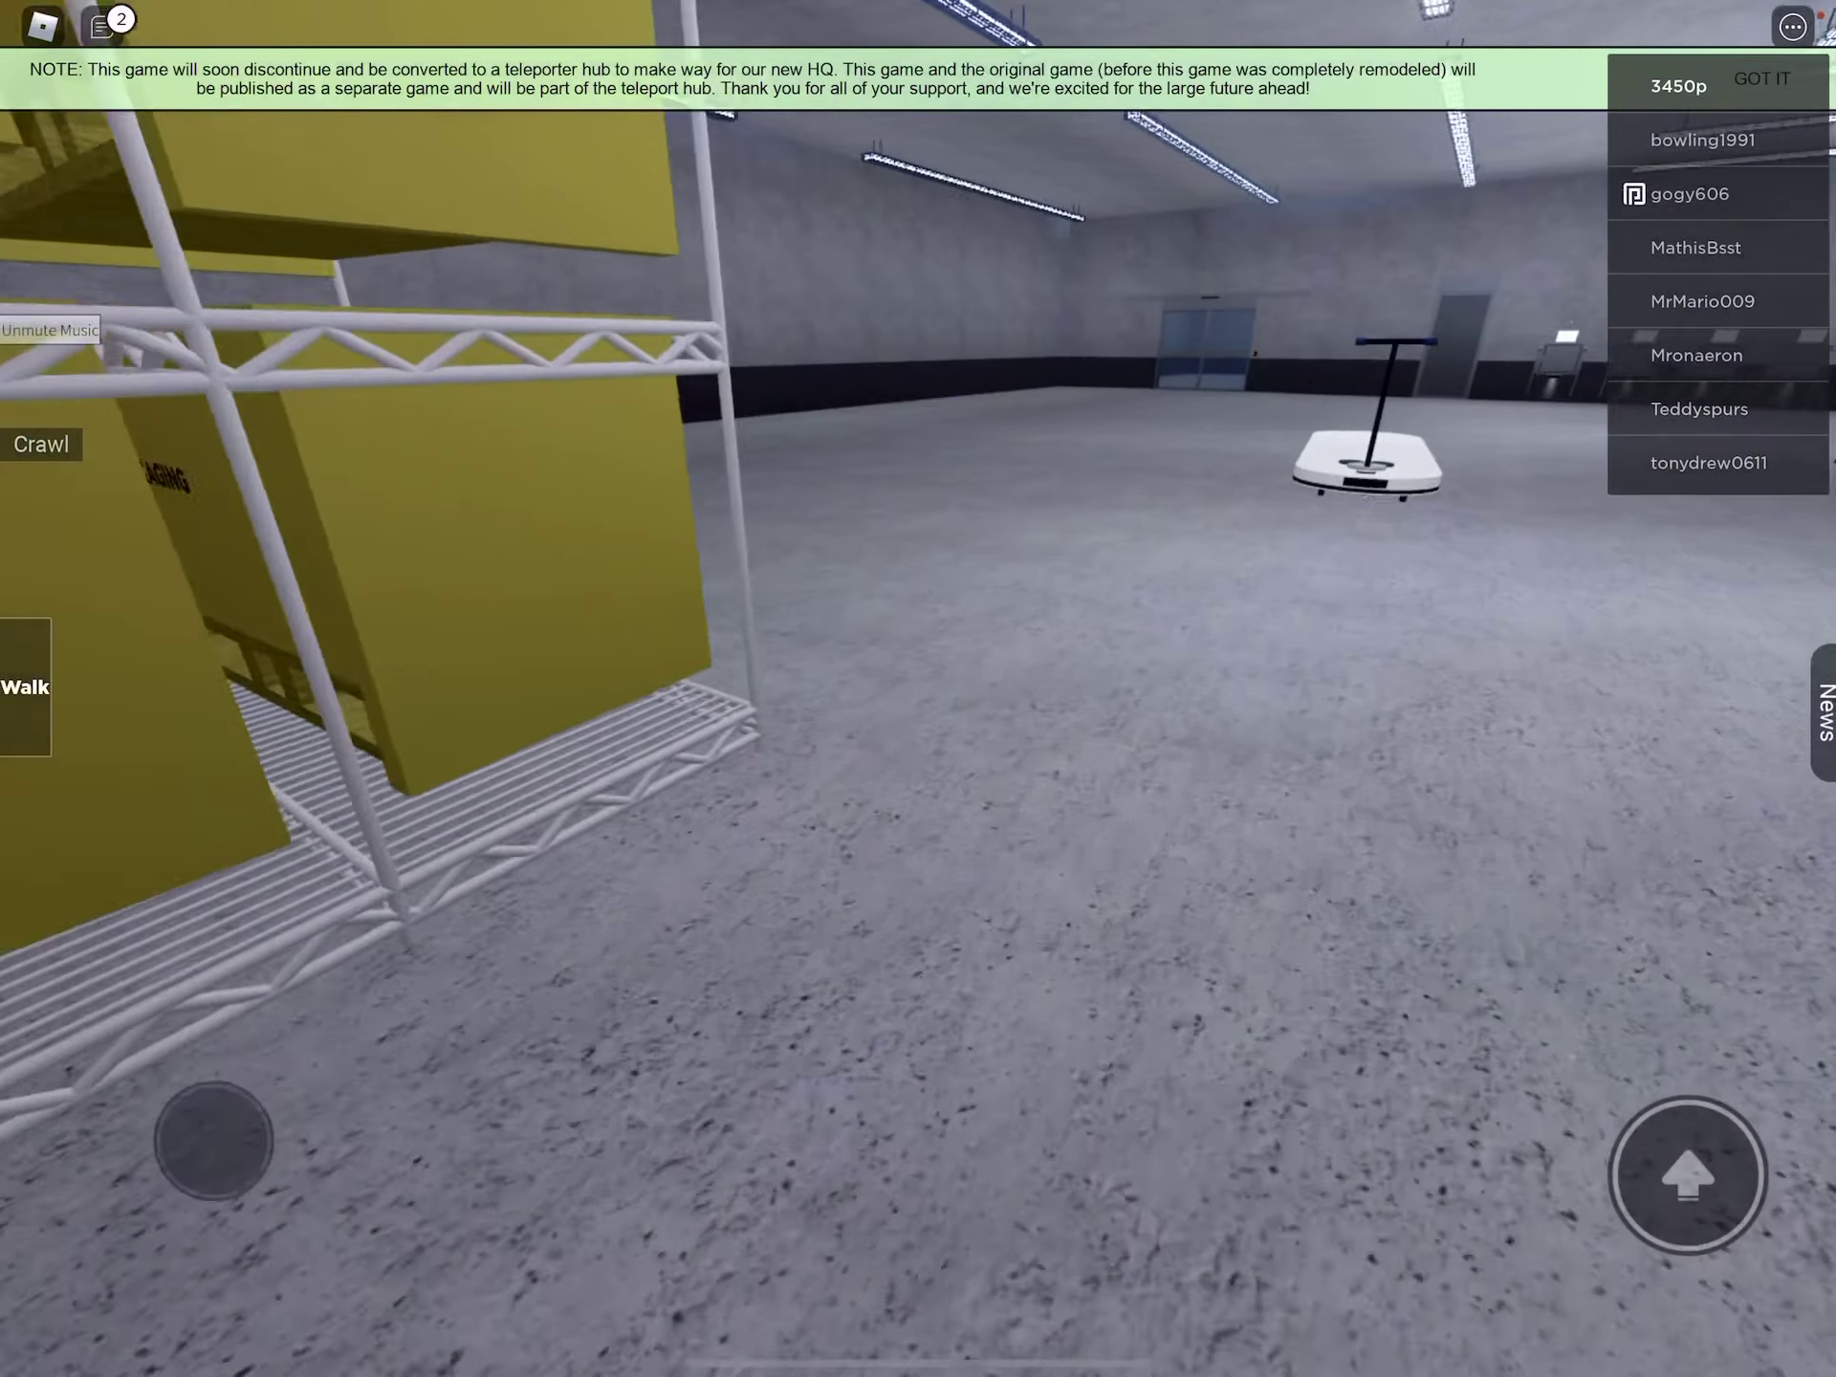
left_click_drag(212, 1141, 185, 1065)
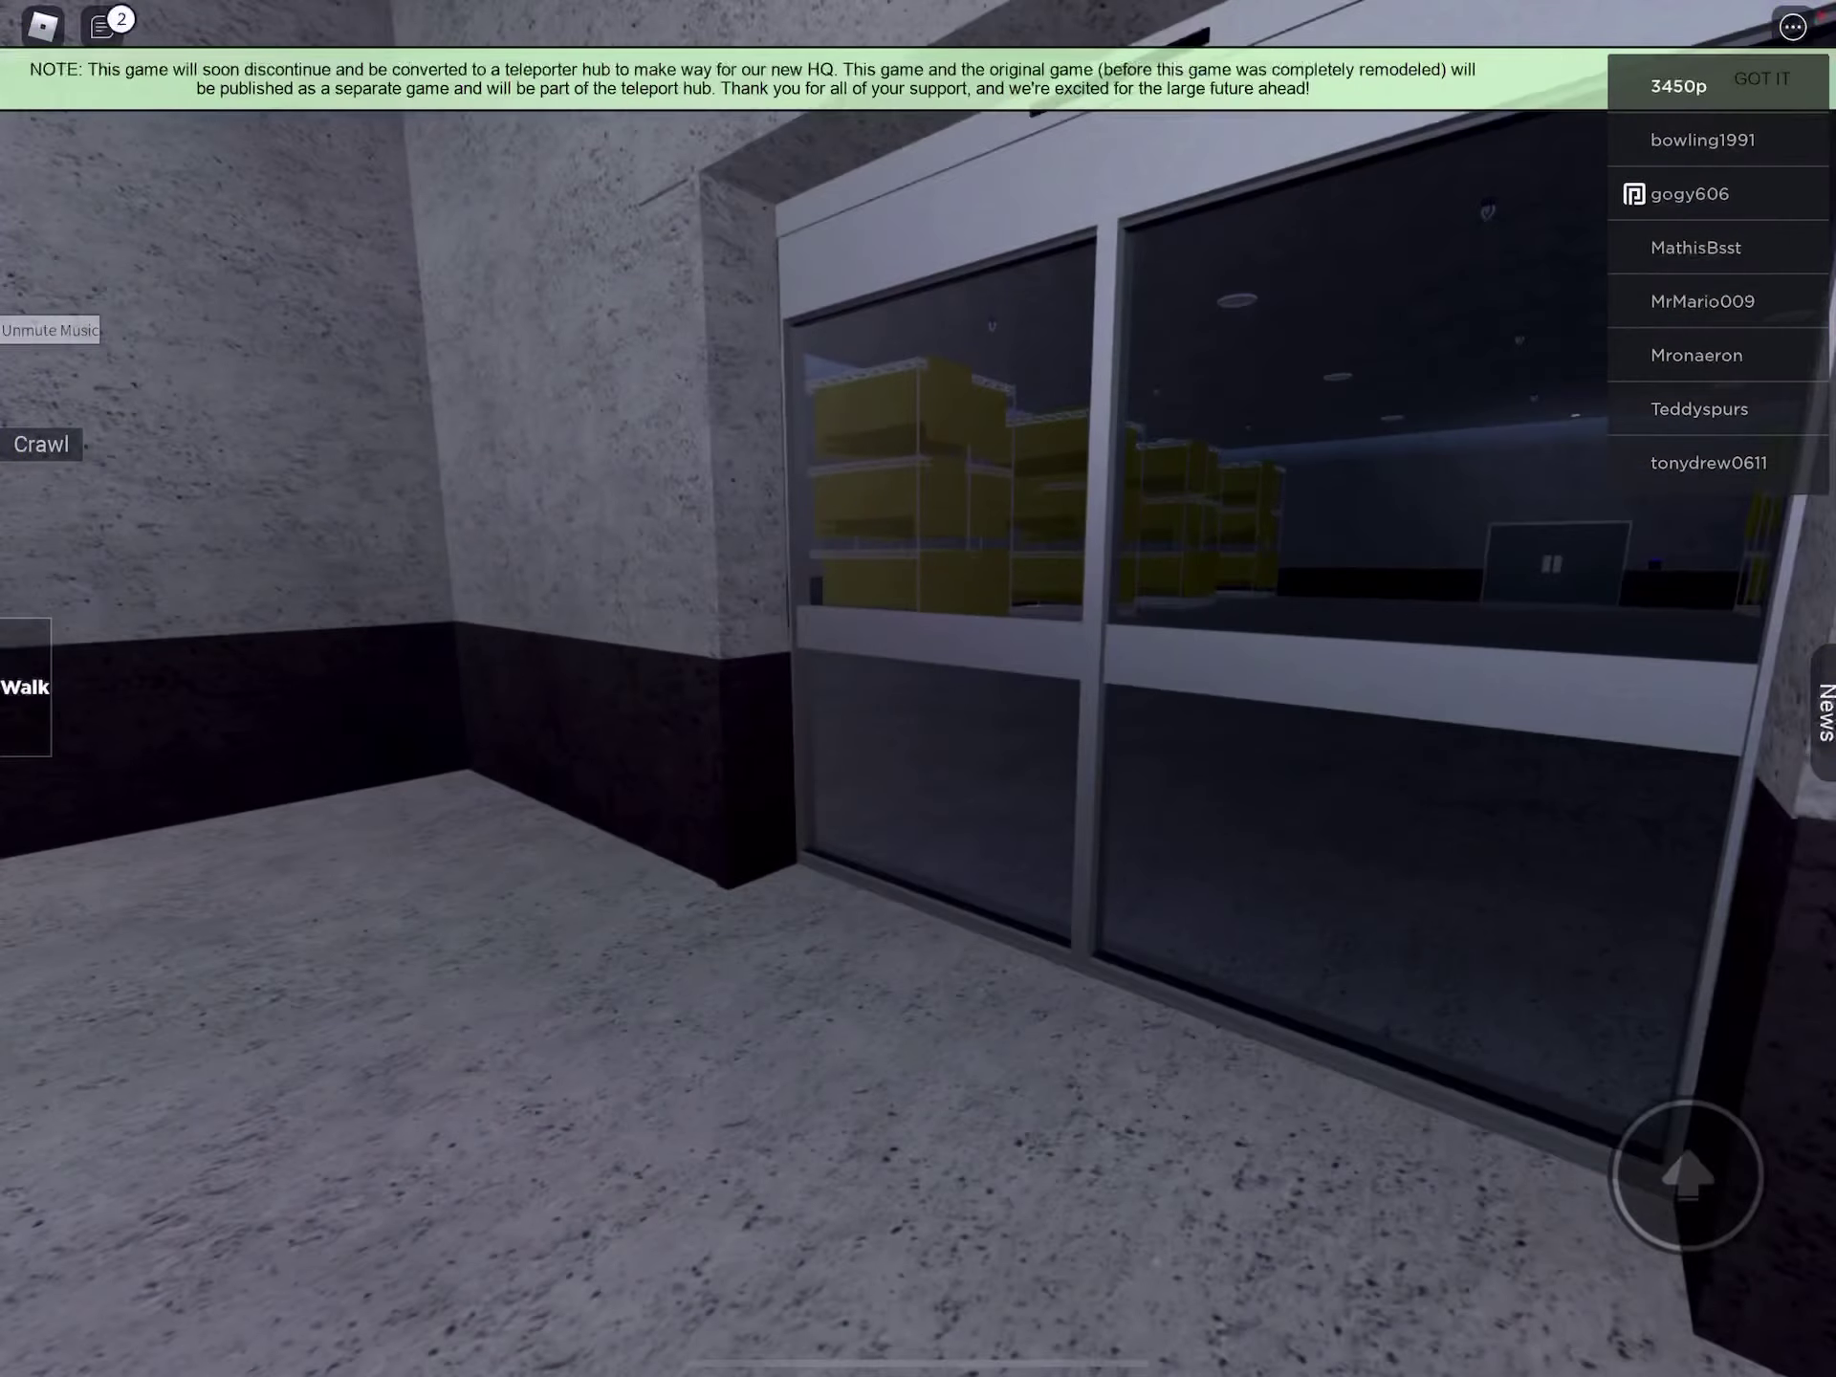
left_click_drag(1147, 717, 573, 718)
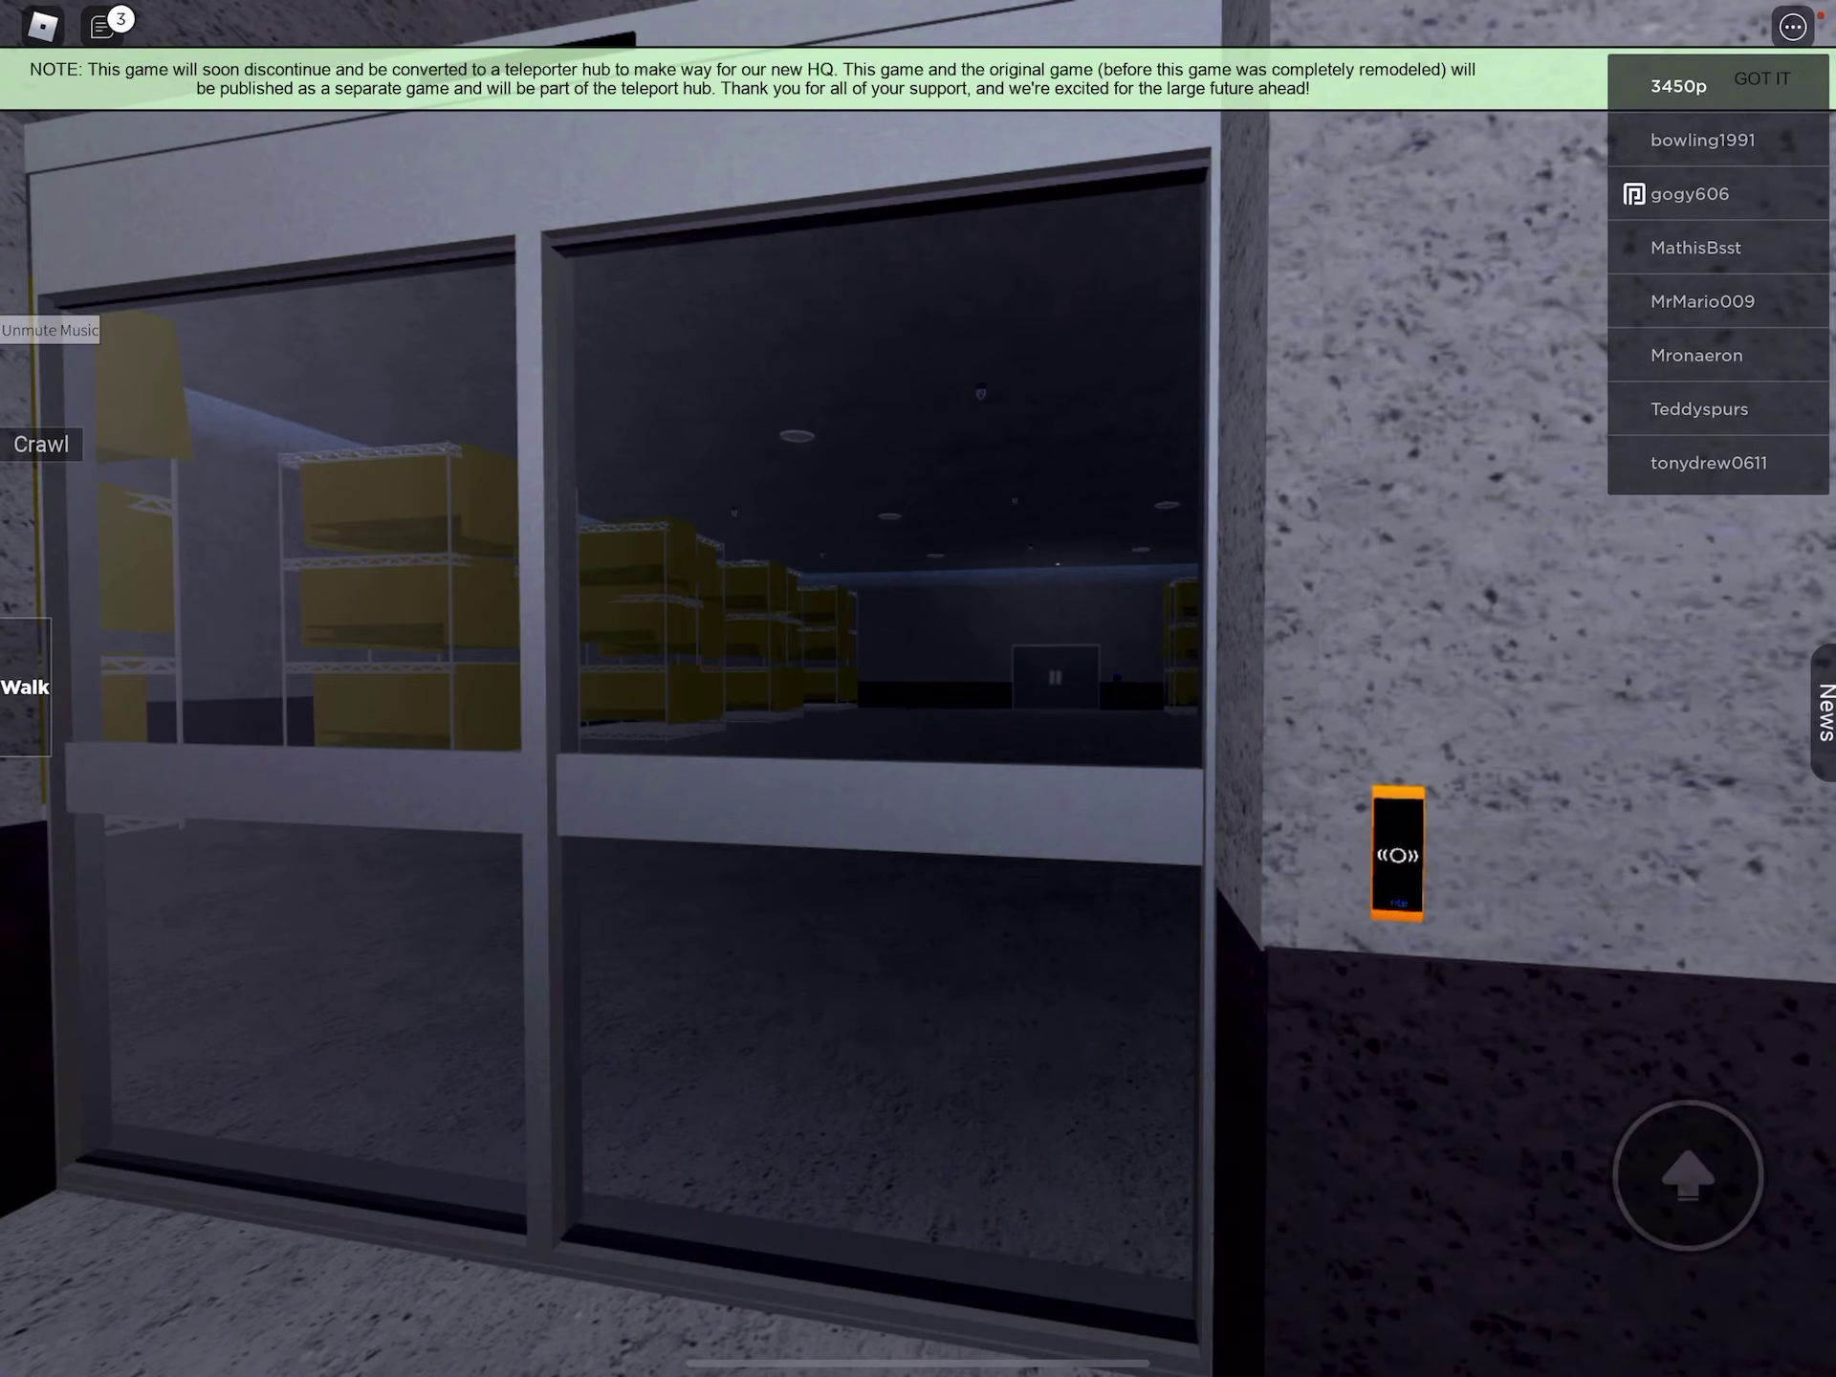
left_click_drag(1005, 574, 1004, 789)
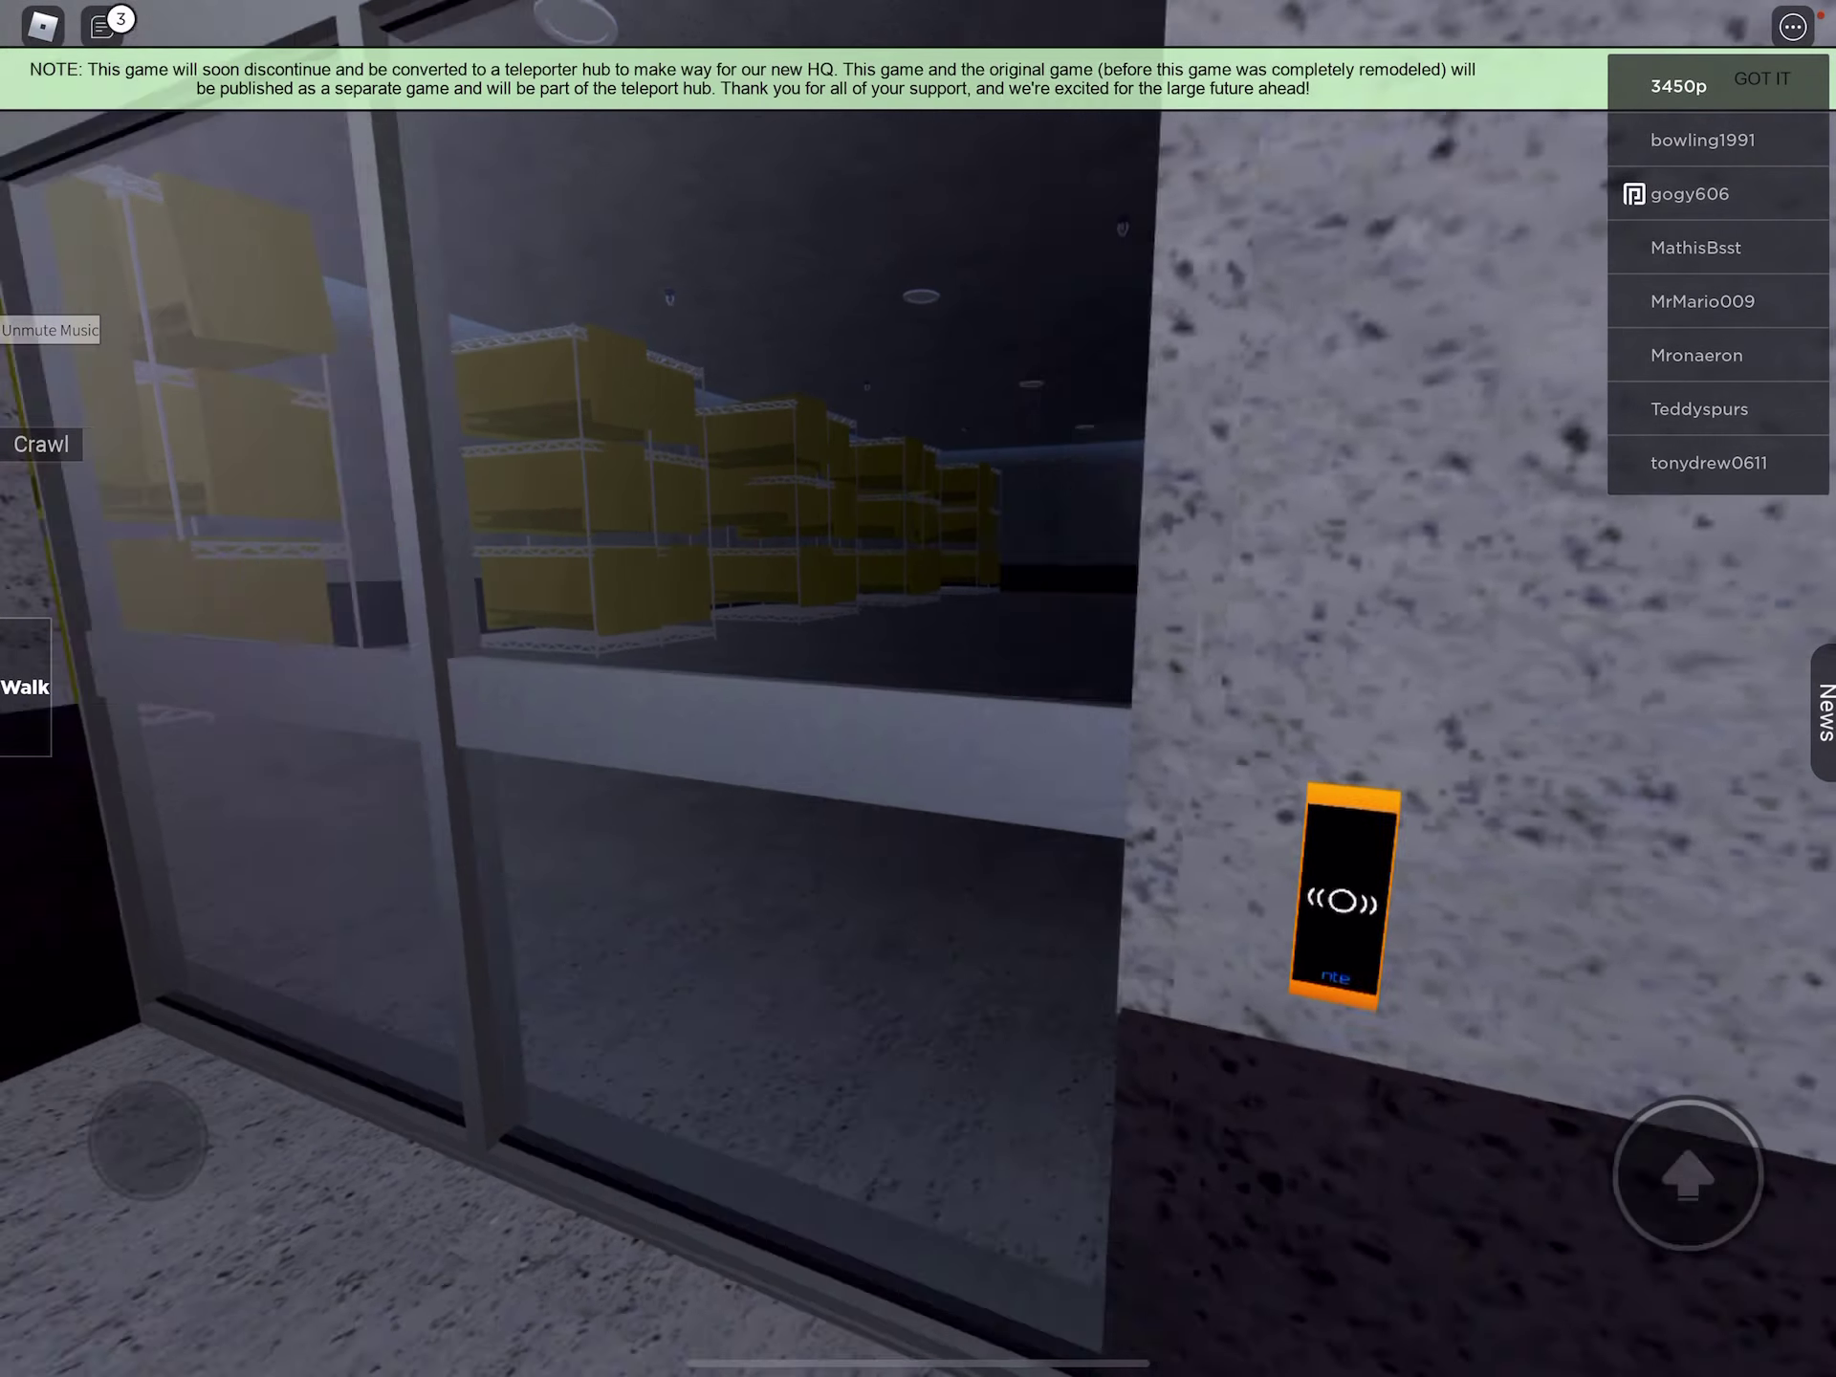
Enter the warehouse via the keypad and call the white freight elevator.
left_click(1345, 891)
left_click_drag(152, 1086, 144, 1004)
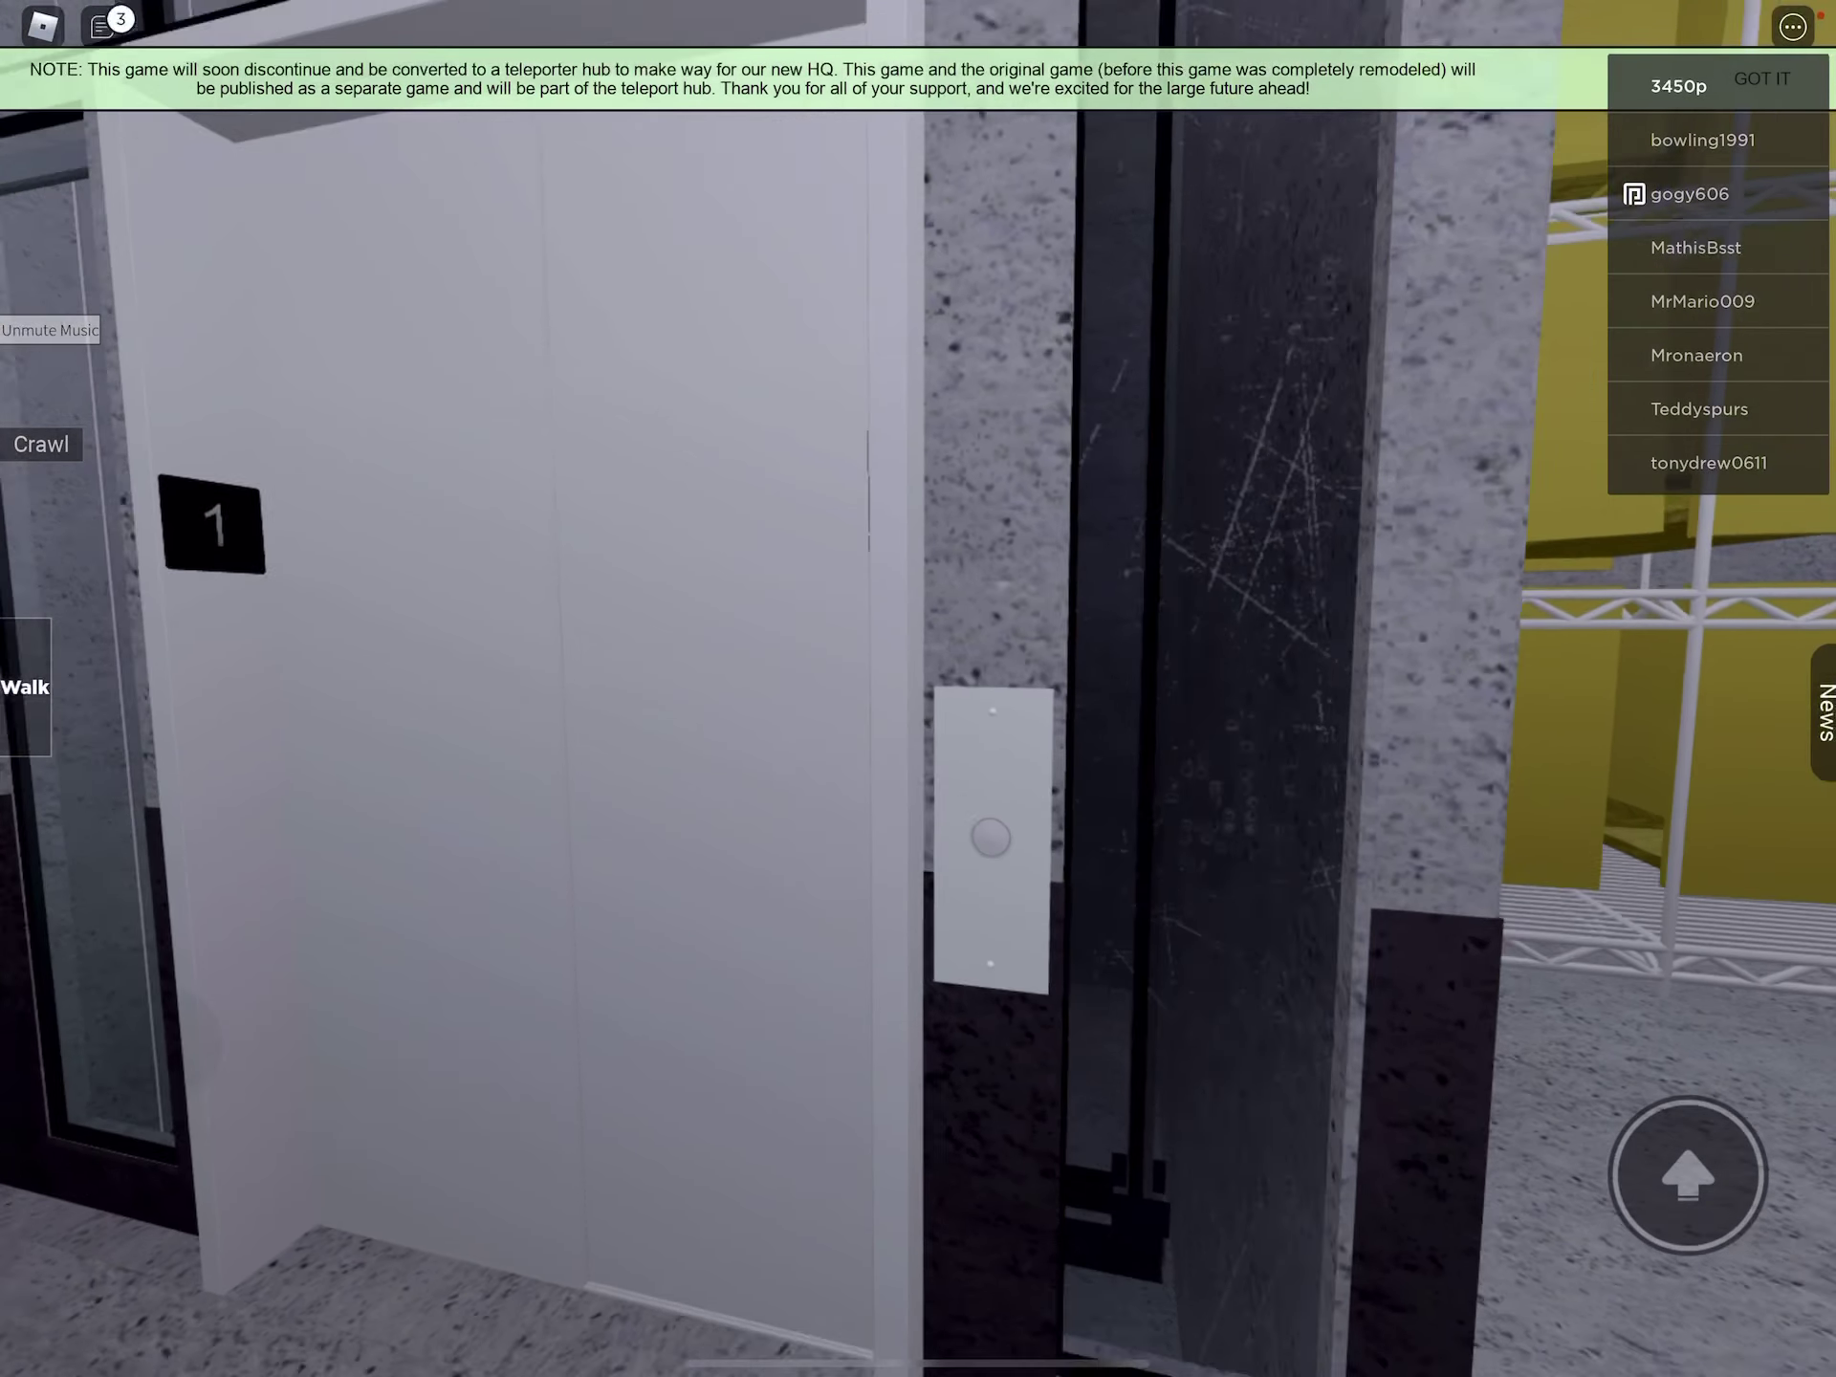
left_click(1056, 868)
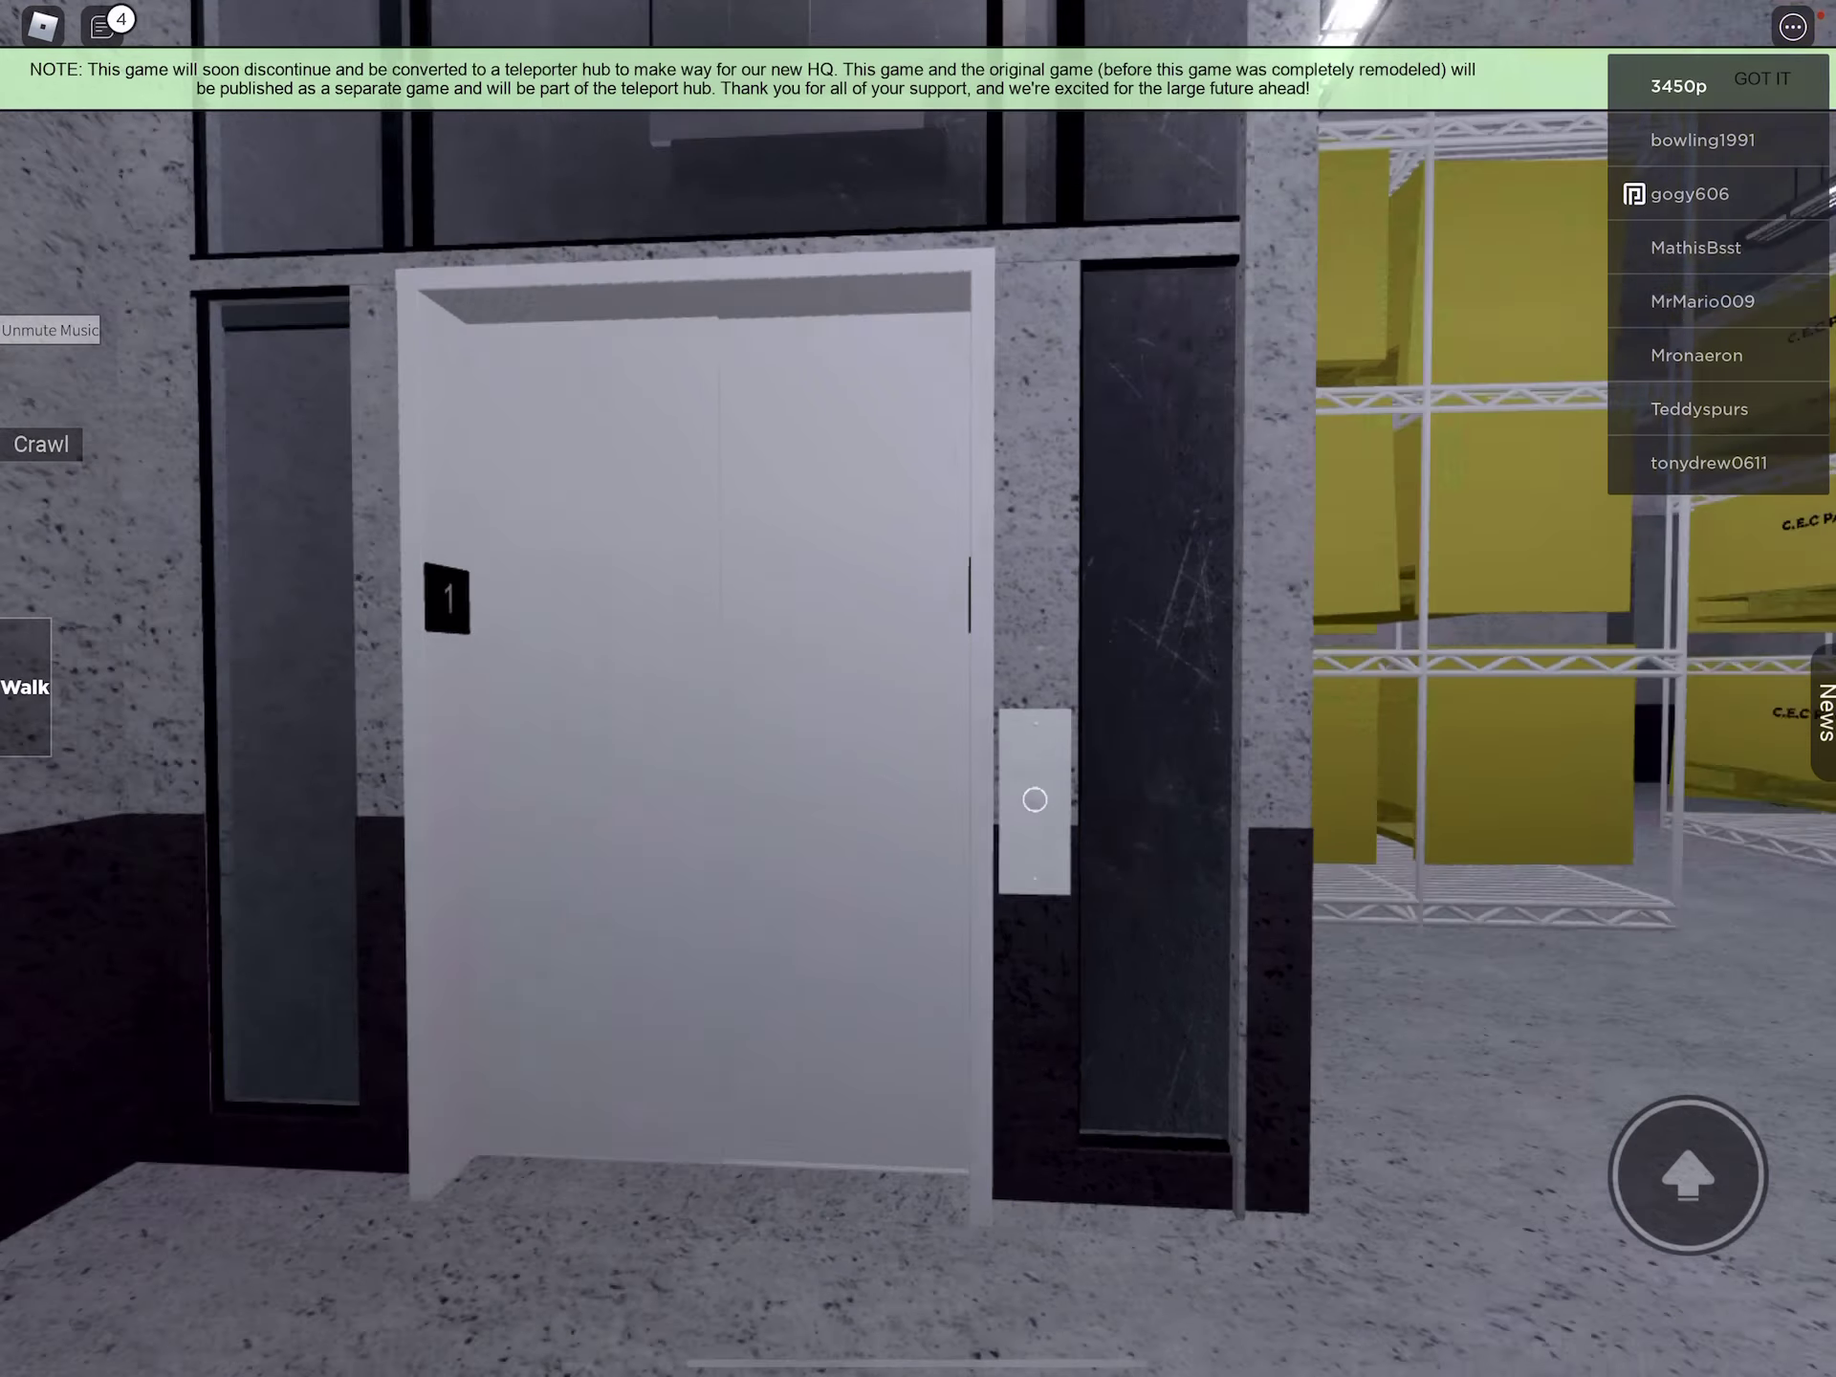
Look up the glass shaft, then back away into the large hall.
left_click_drag(1004, 573, 804, 1004)
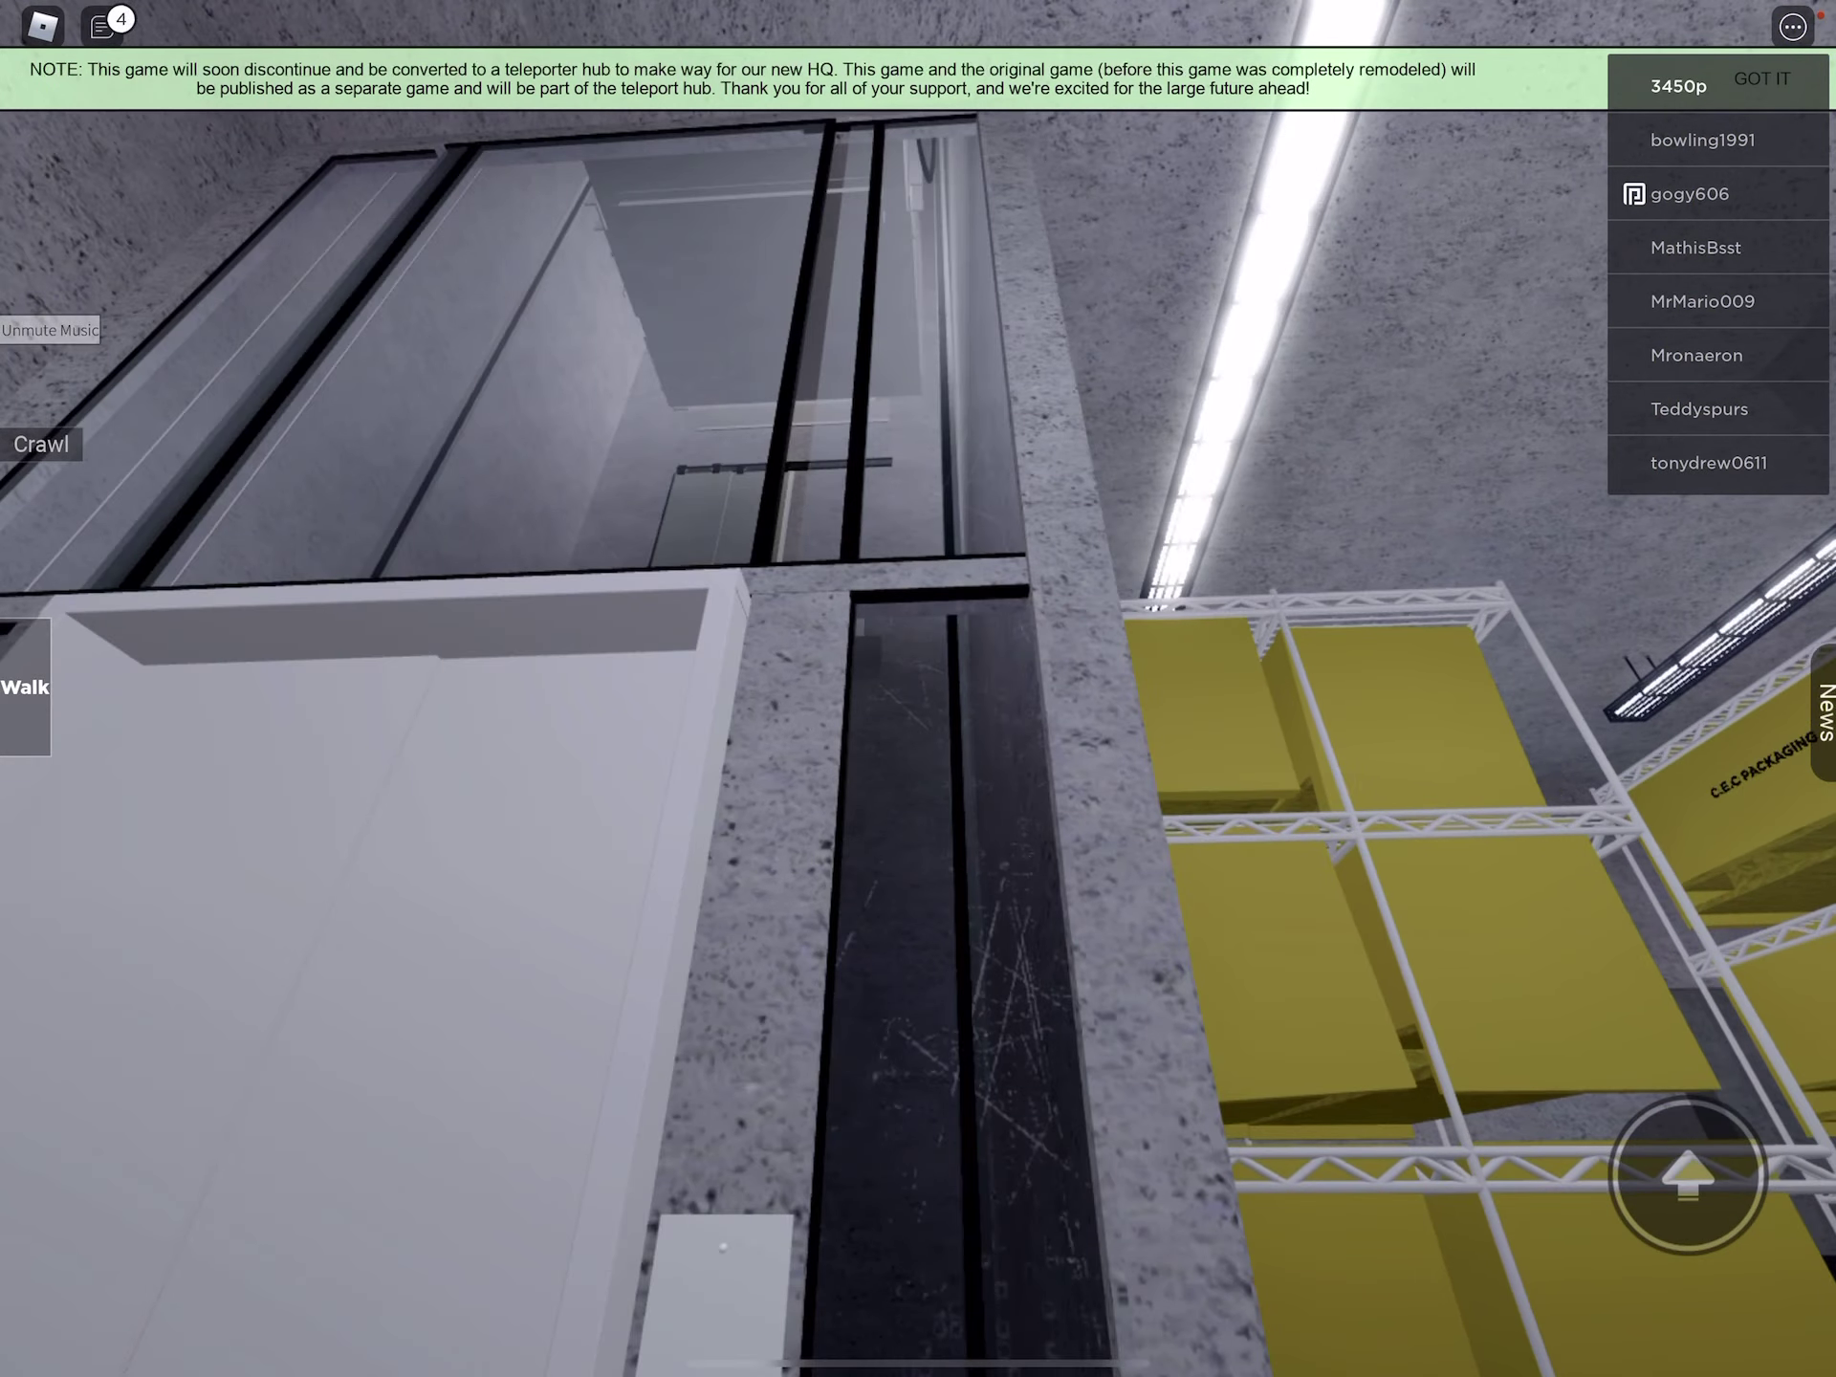
left_click_drag(919, 717, 1149, 718)
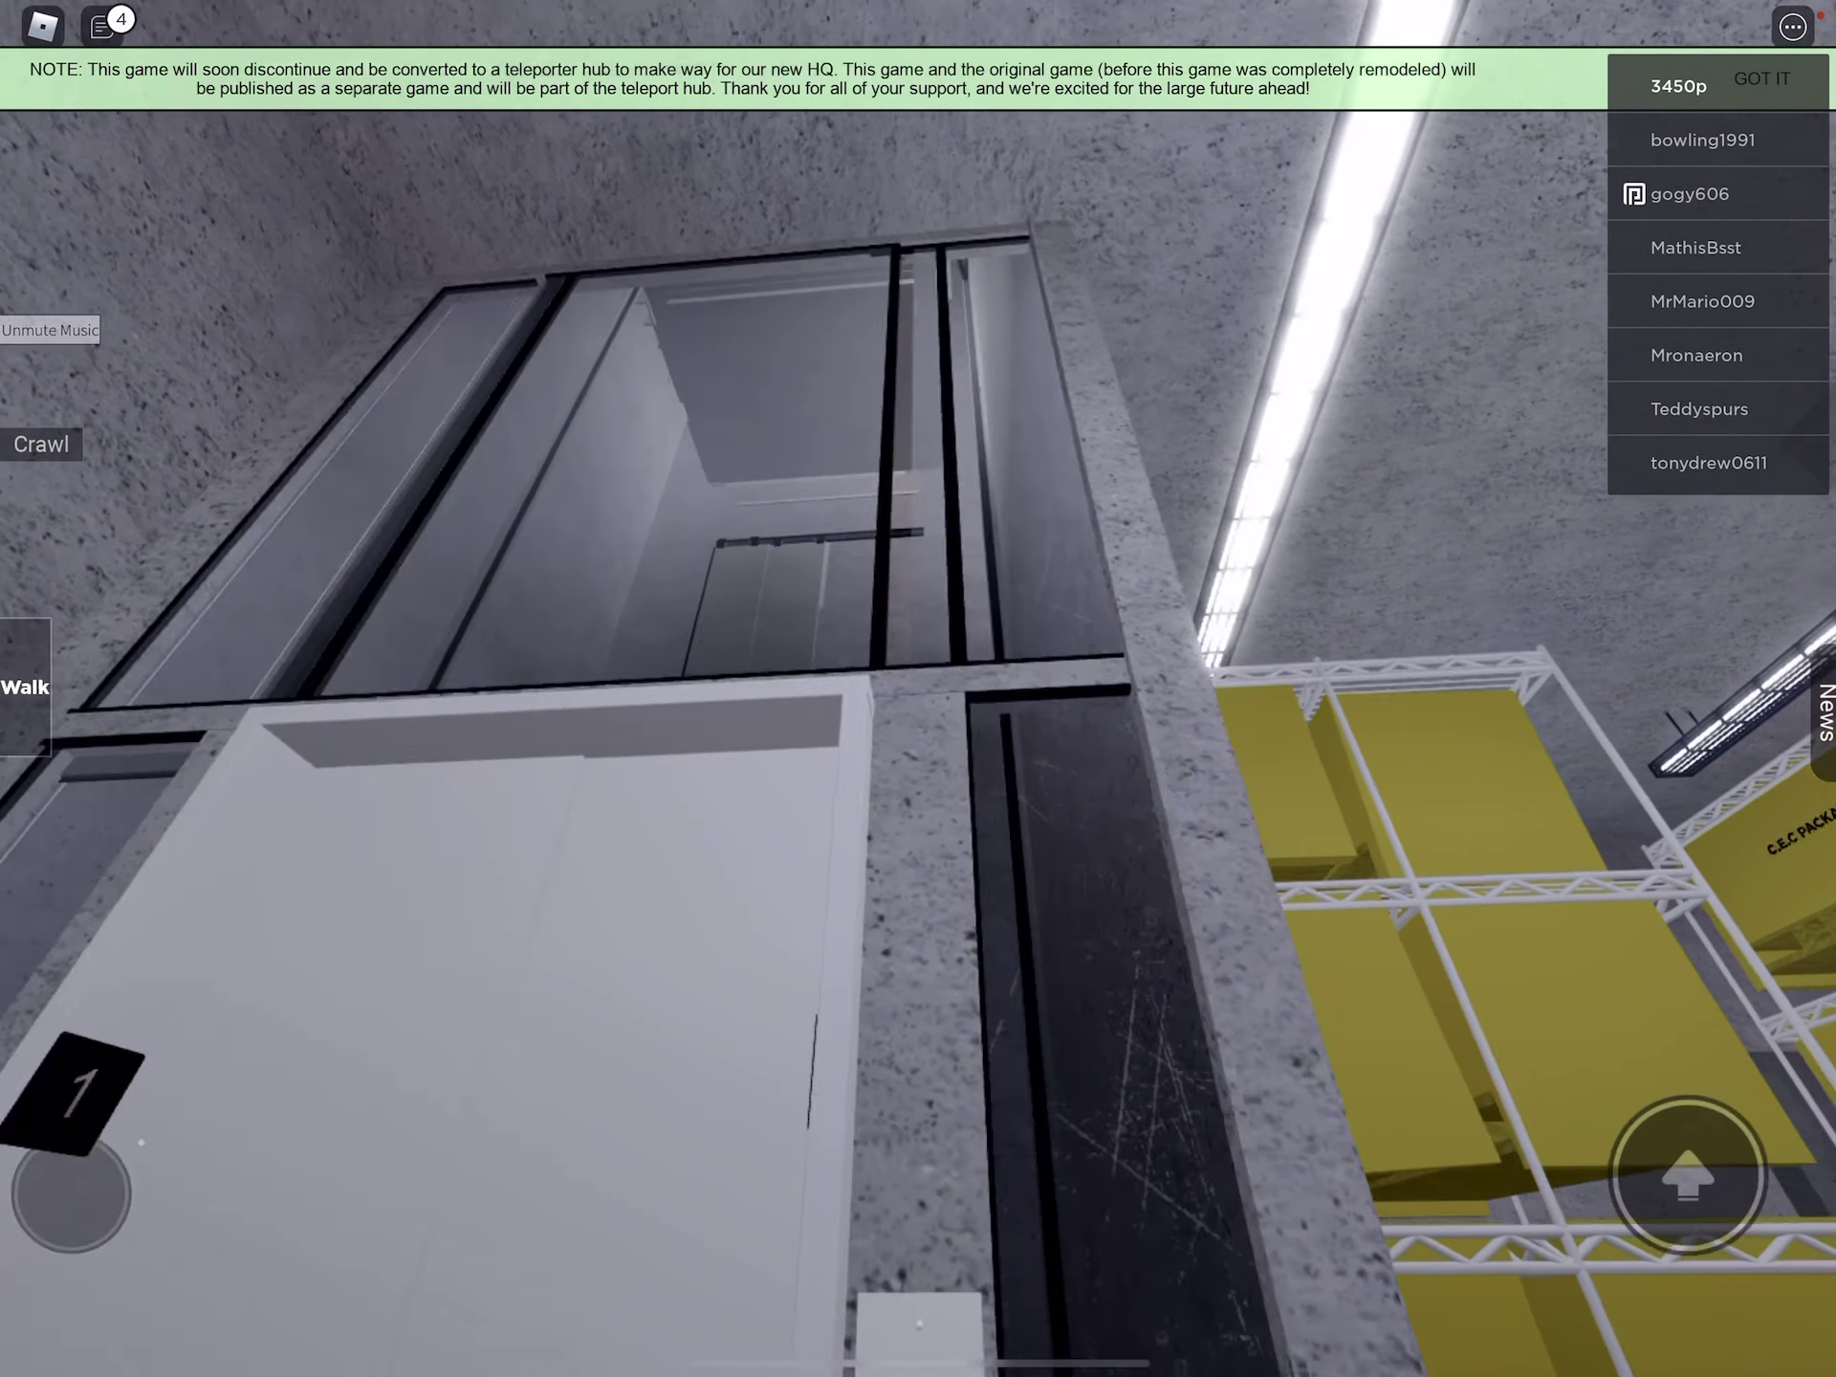
mouse_move(73, 1189)
left_mouse_down()
mouse_move(201, 1130)
mouse_move(202, 1092)
left_mouse_up()
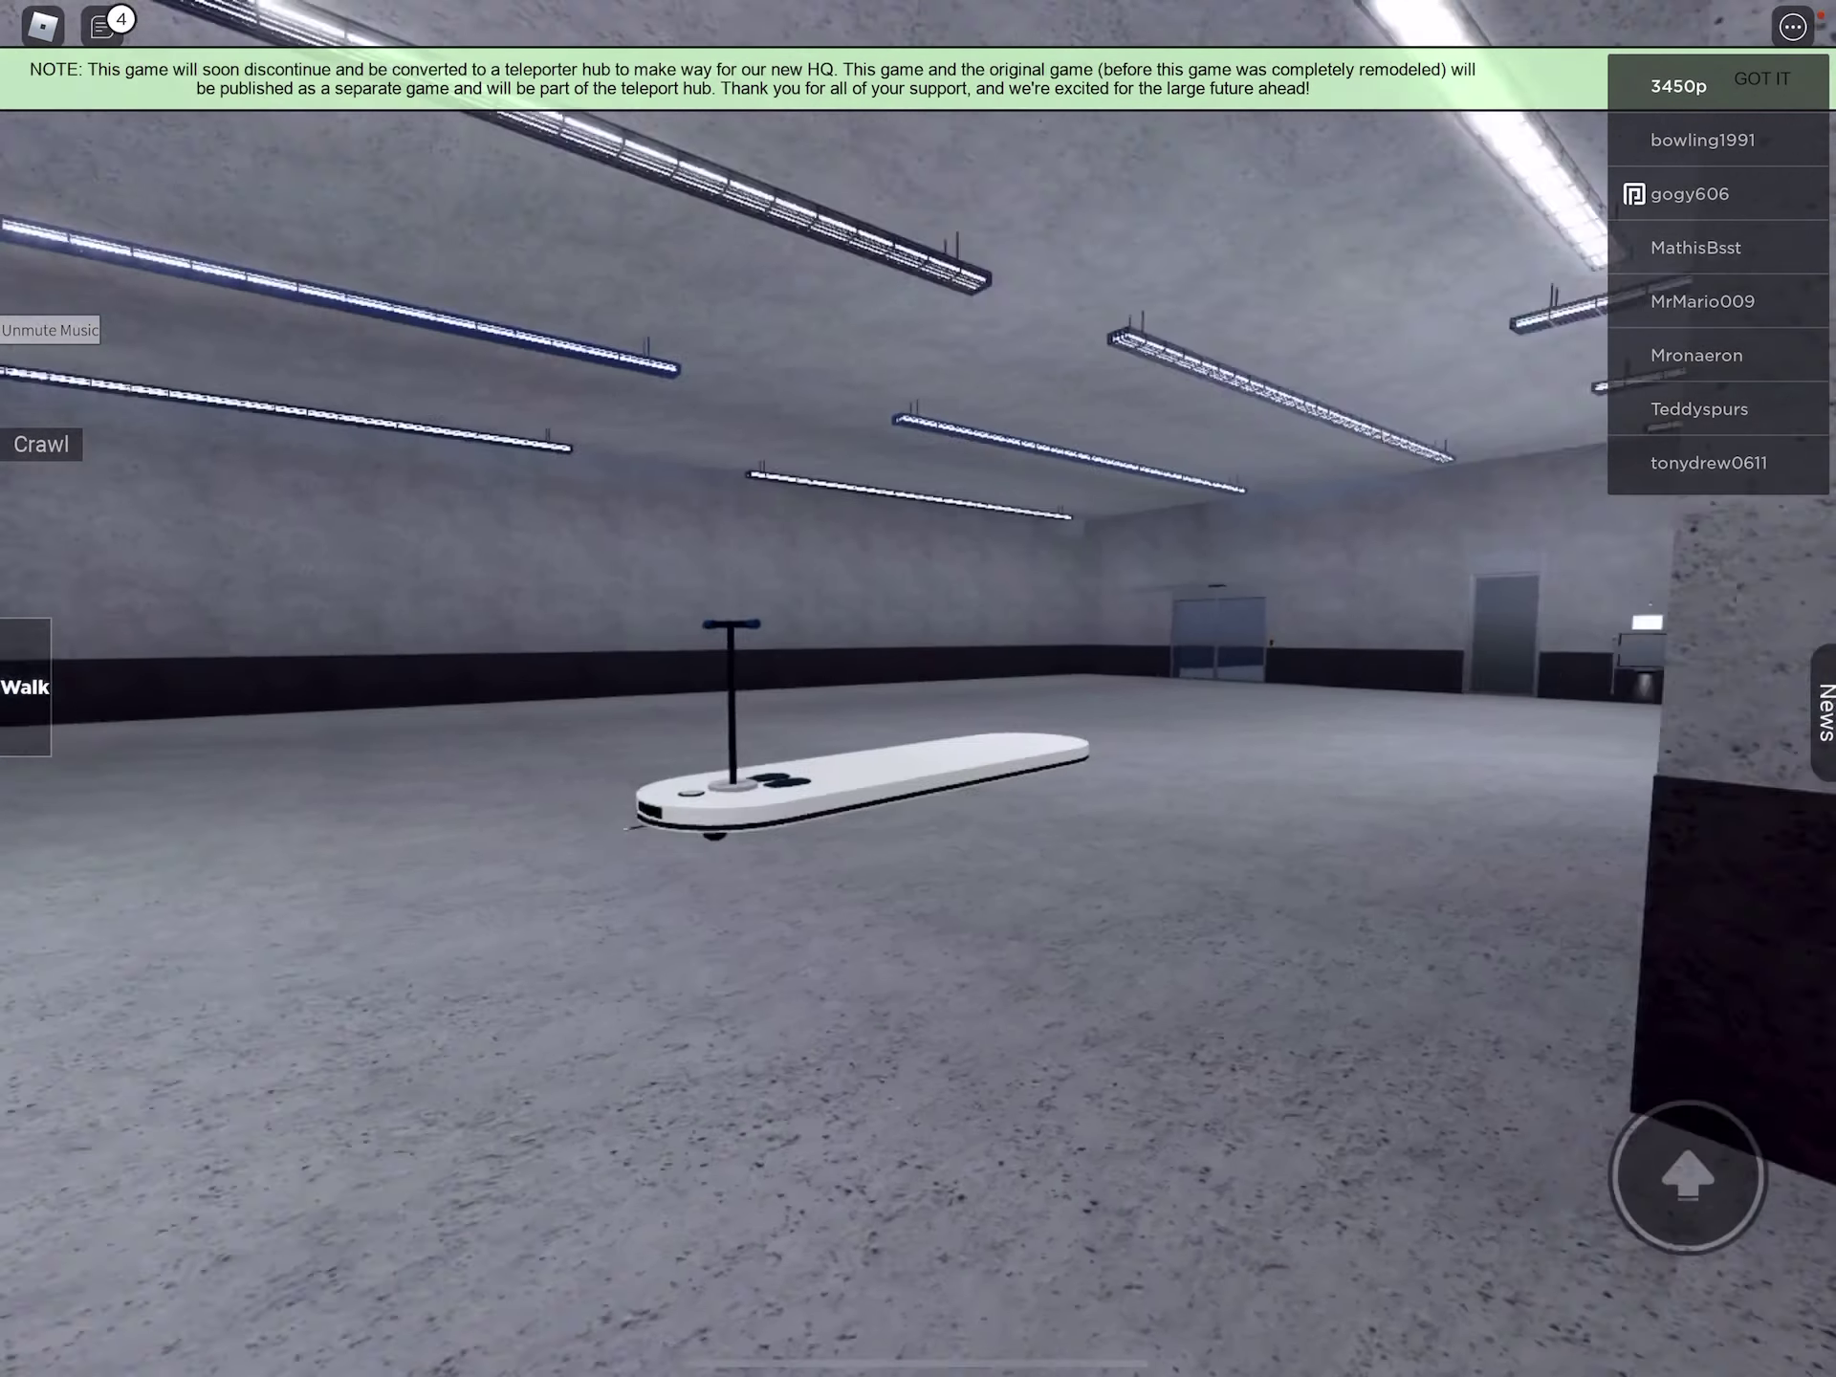
mouse_move(268, 1169)
left_mouse_down()
mouse_move(265, 1113)
mouse_move(110, 1135)
left_mouse_up()
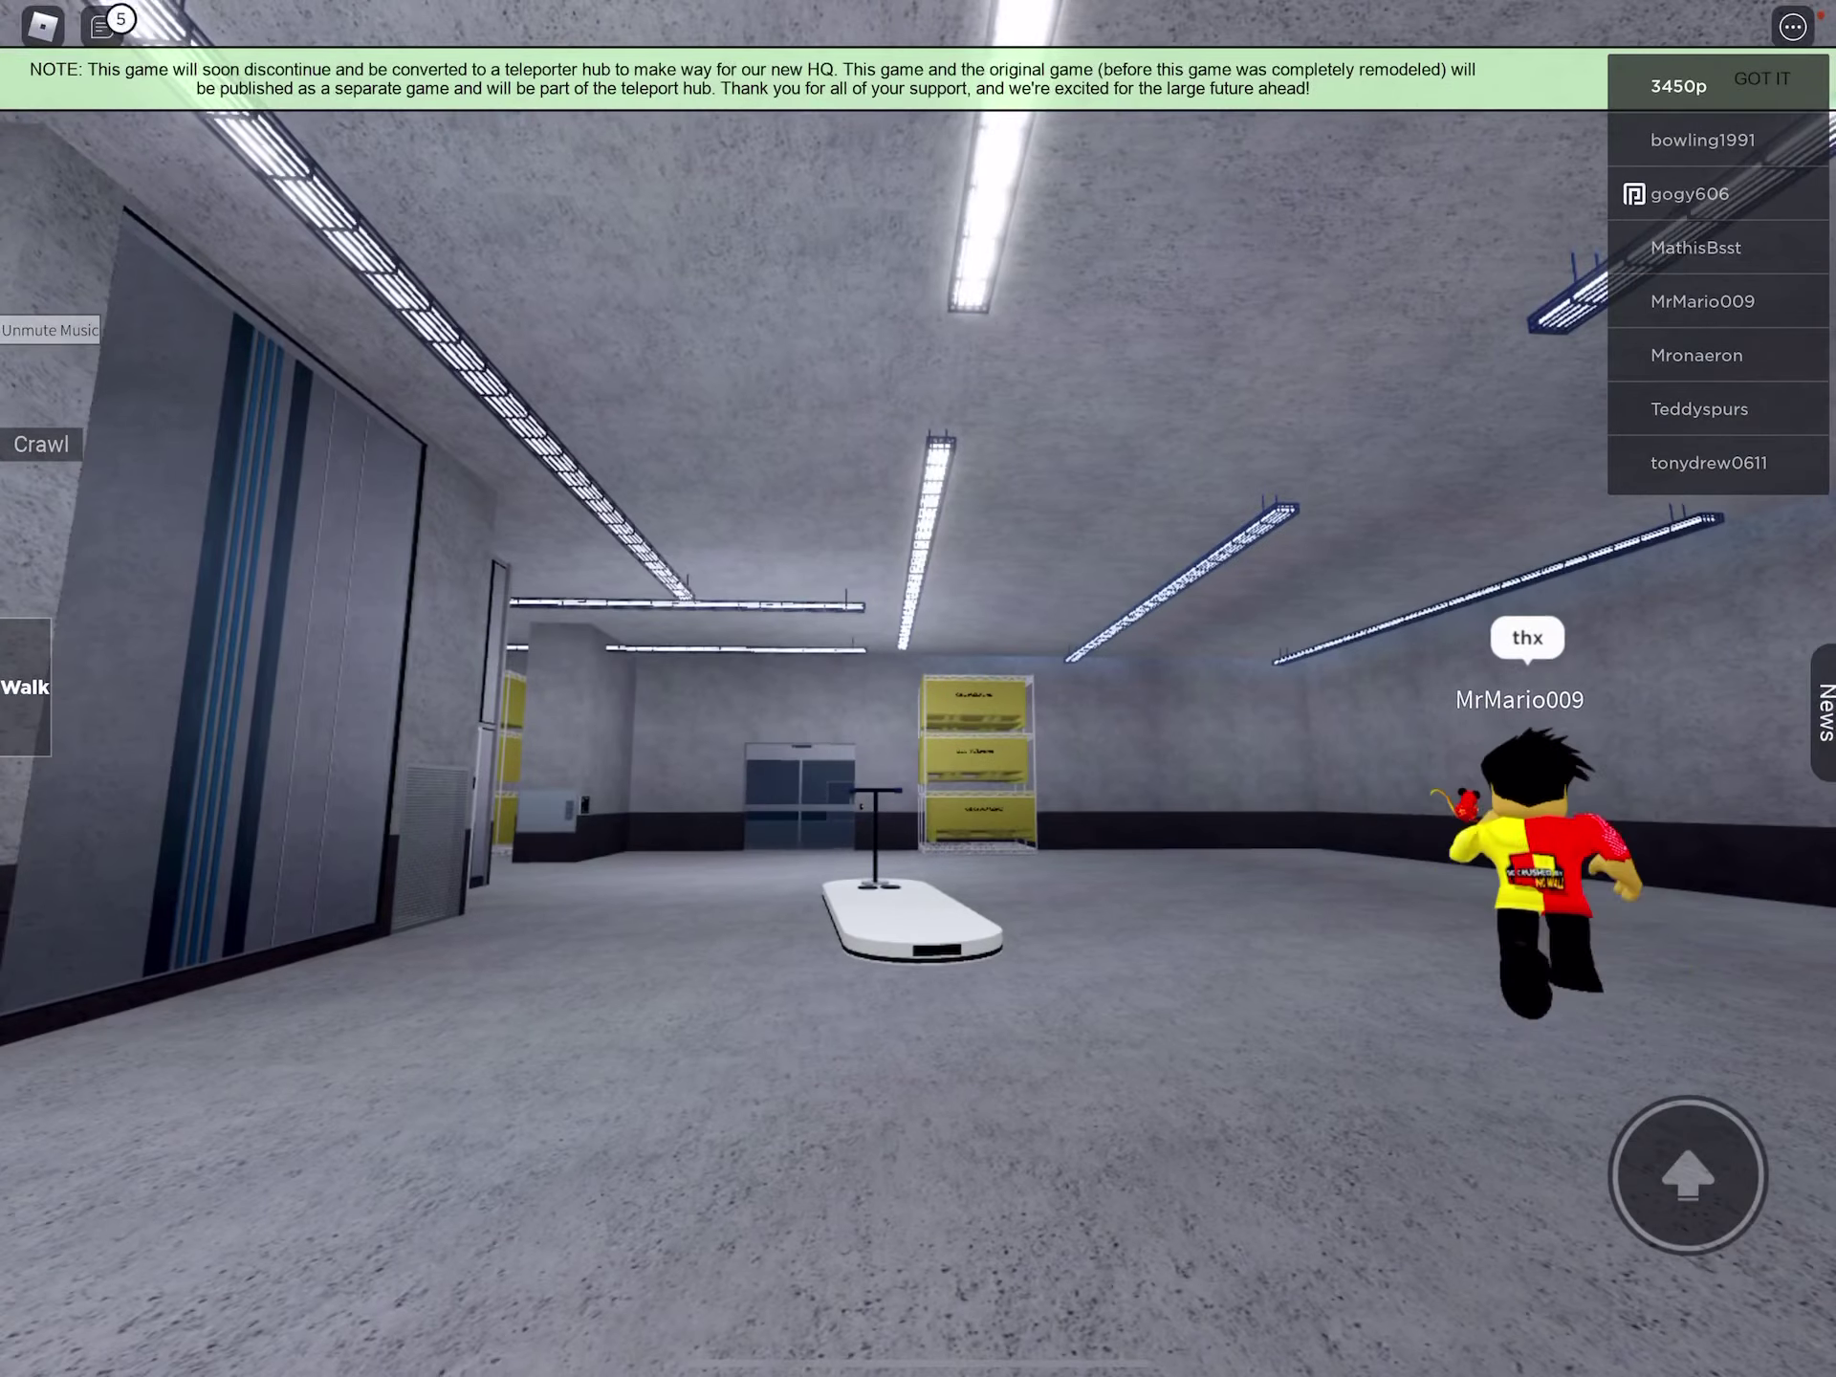
Run through the hall past the yellow C.E.C Packaging shelves and into the white elevator.
left_click_drag(245, 1148, 182, 1106)
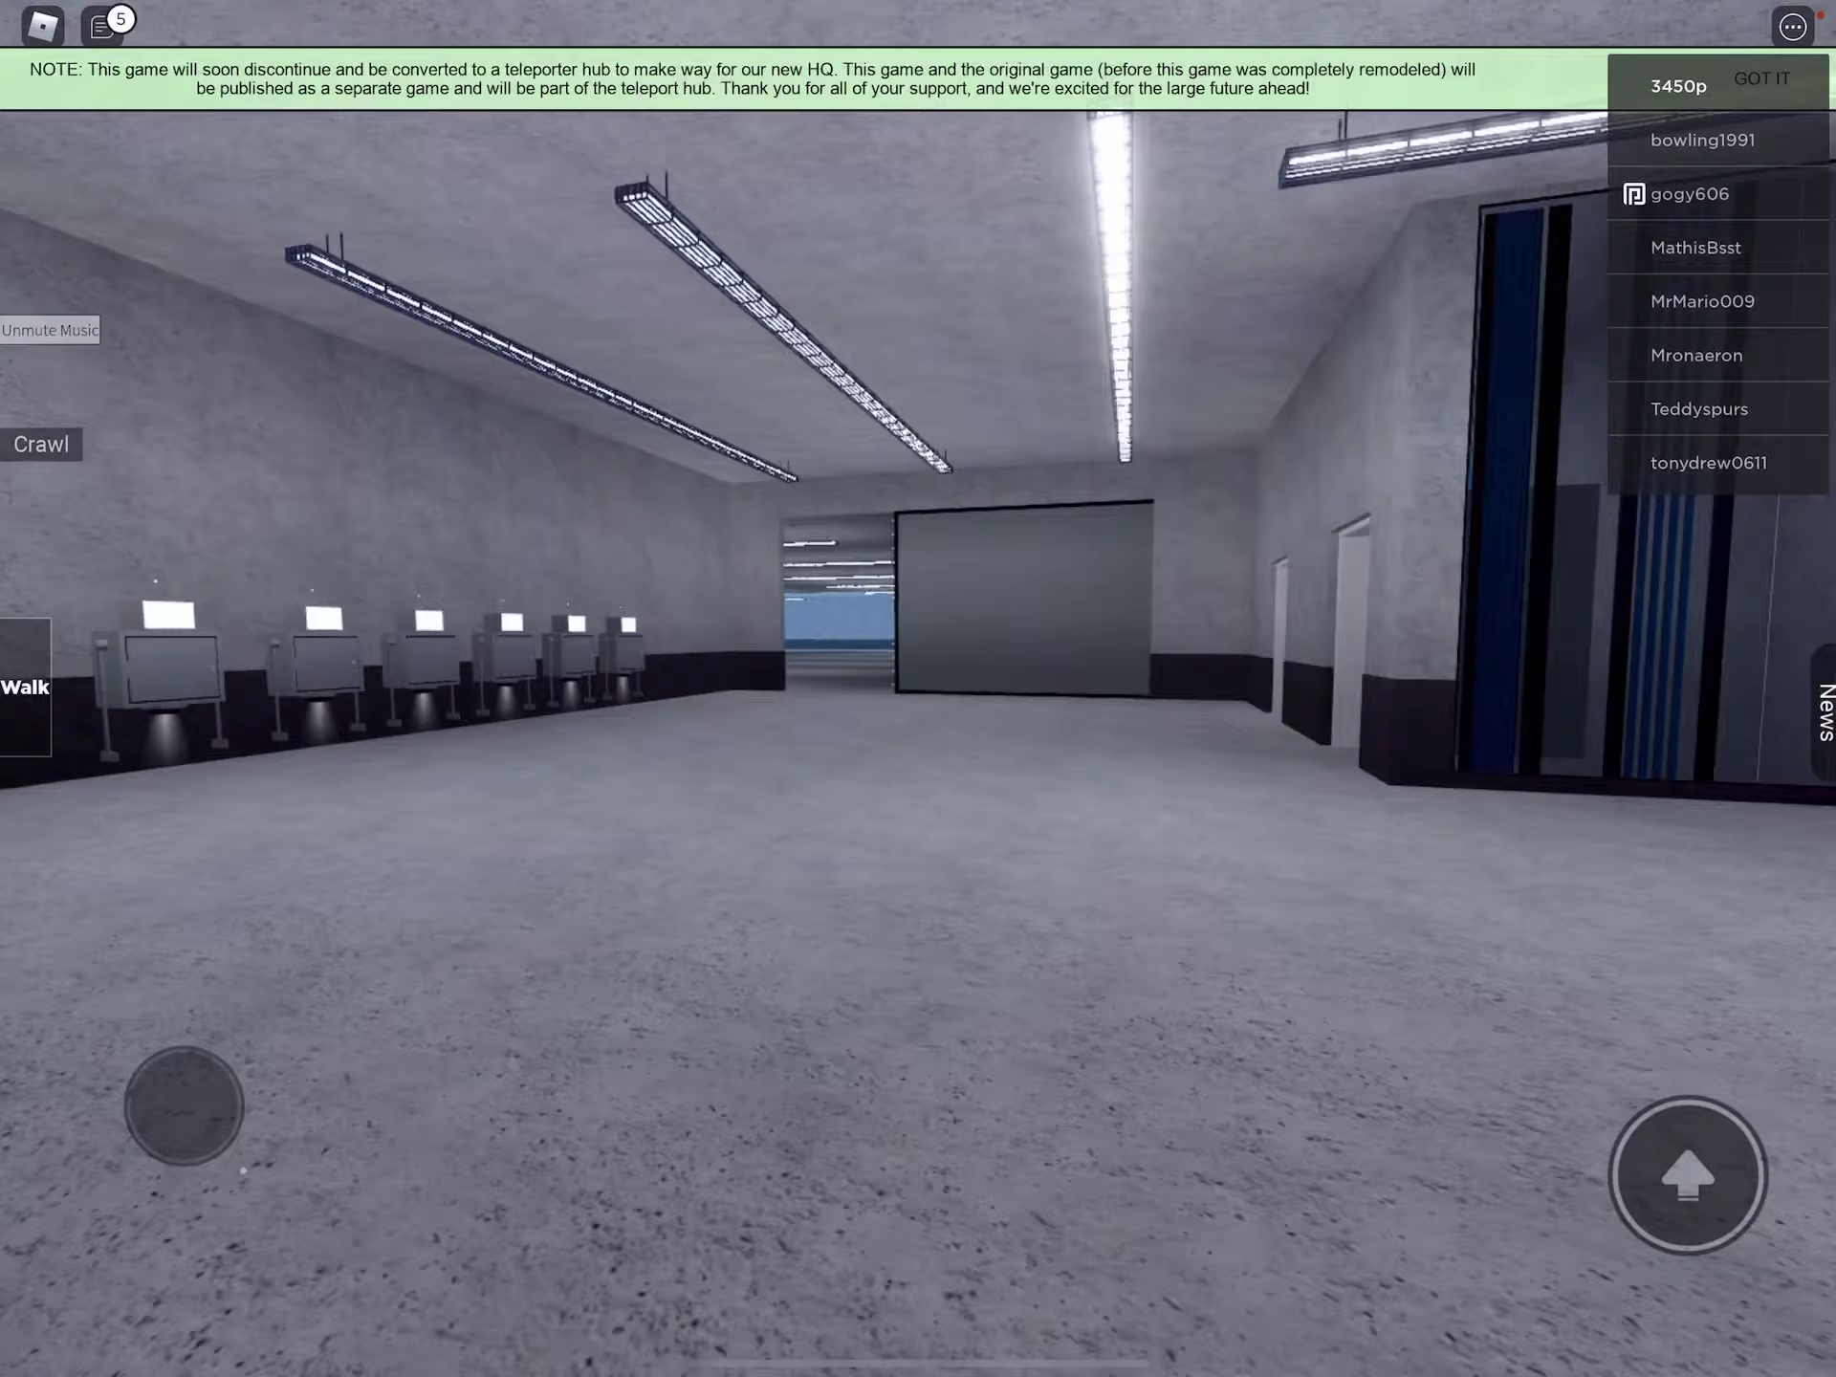
left_click_drag(183, 1107, 266, 1120)
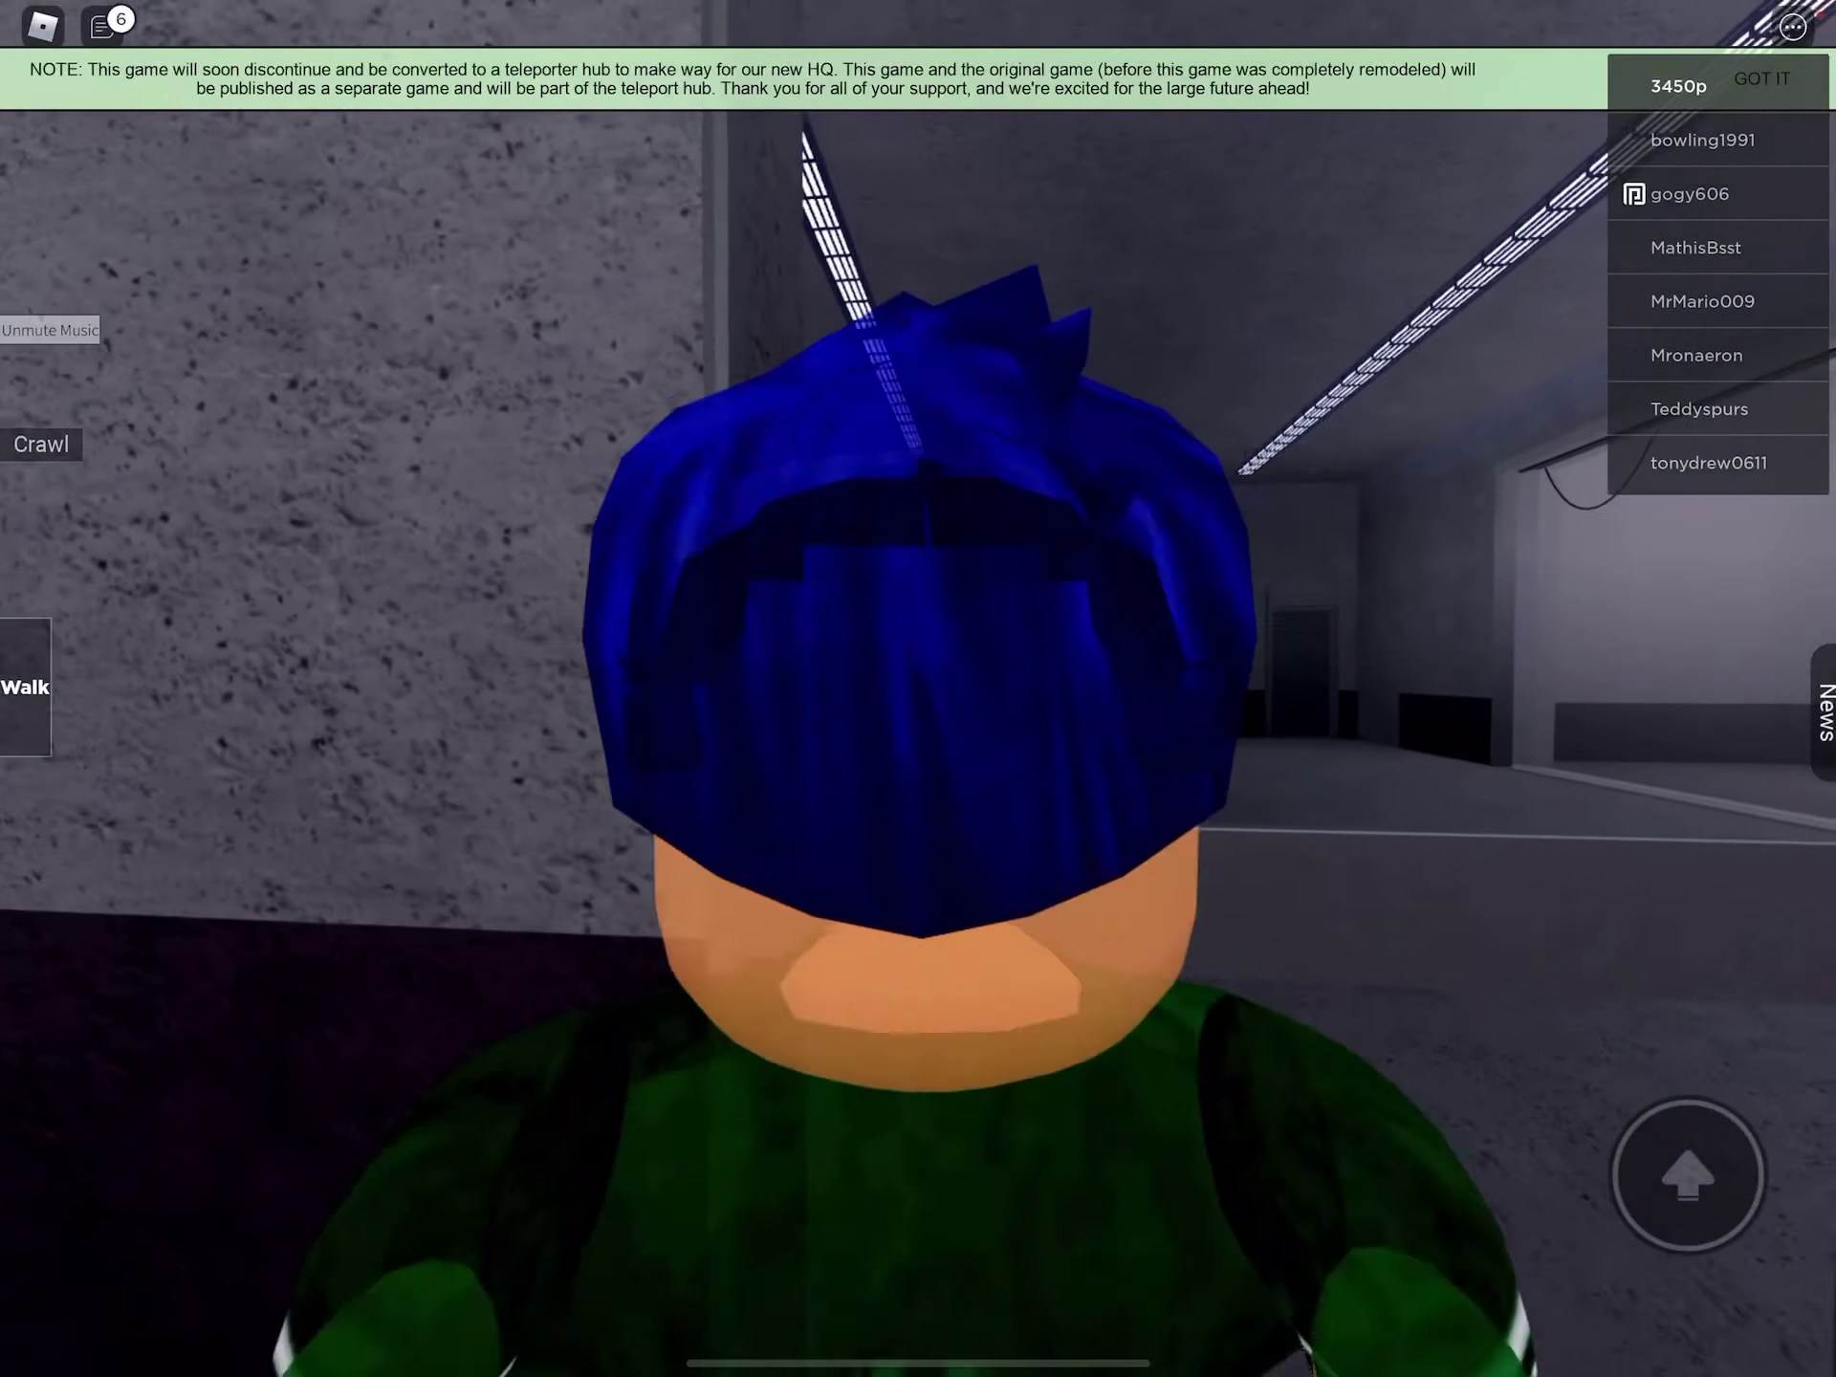
left_click_drag(1005, 861, 718, 861)
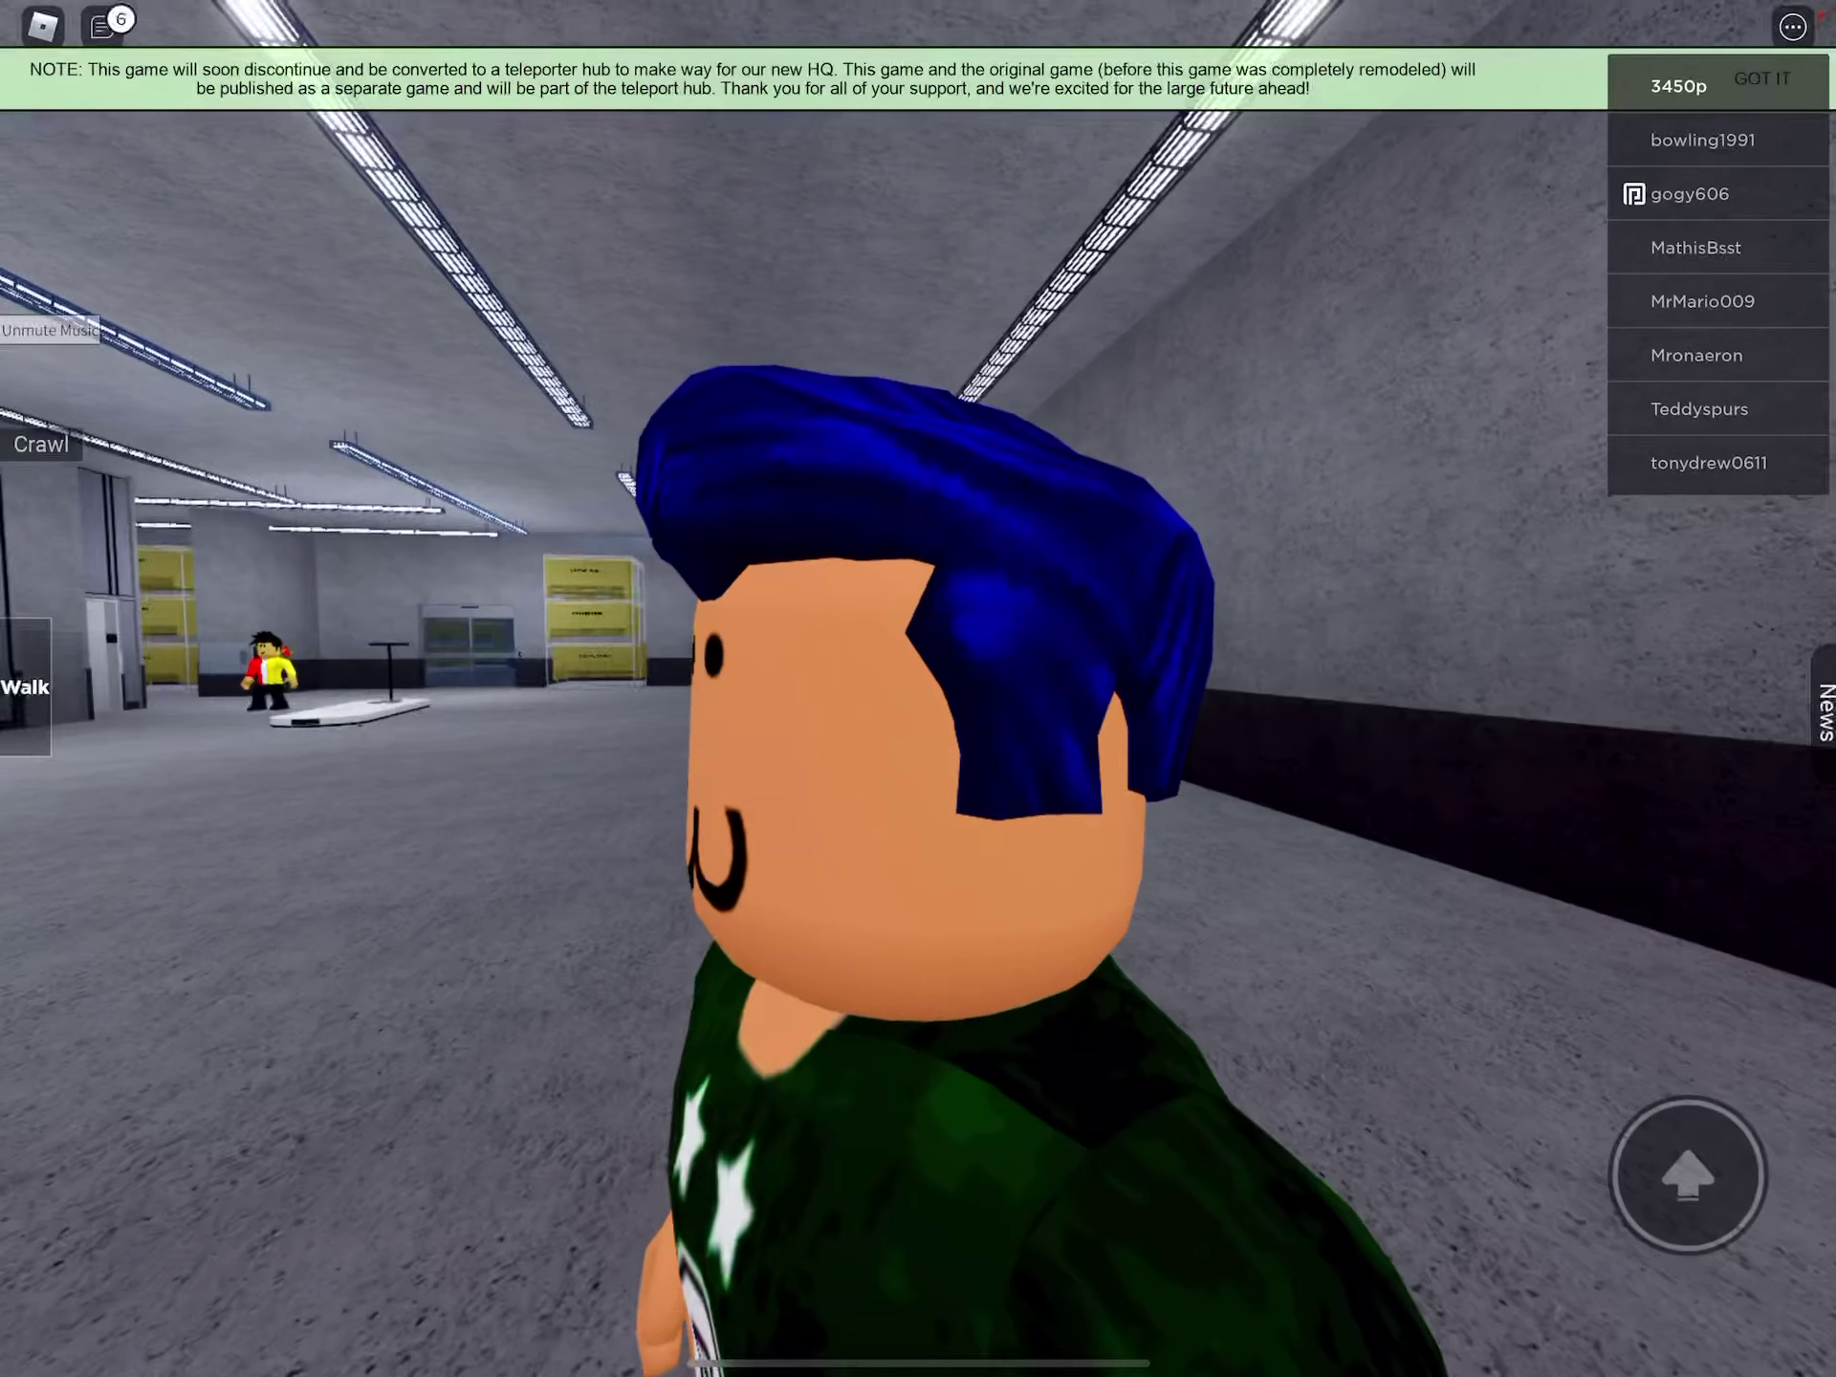
left_click_drag(226, 1075, 256, 1125)
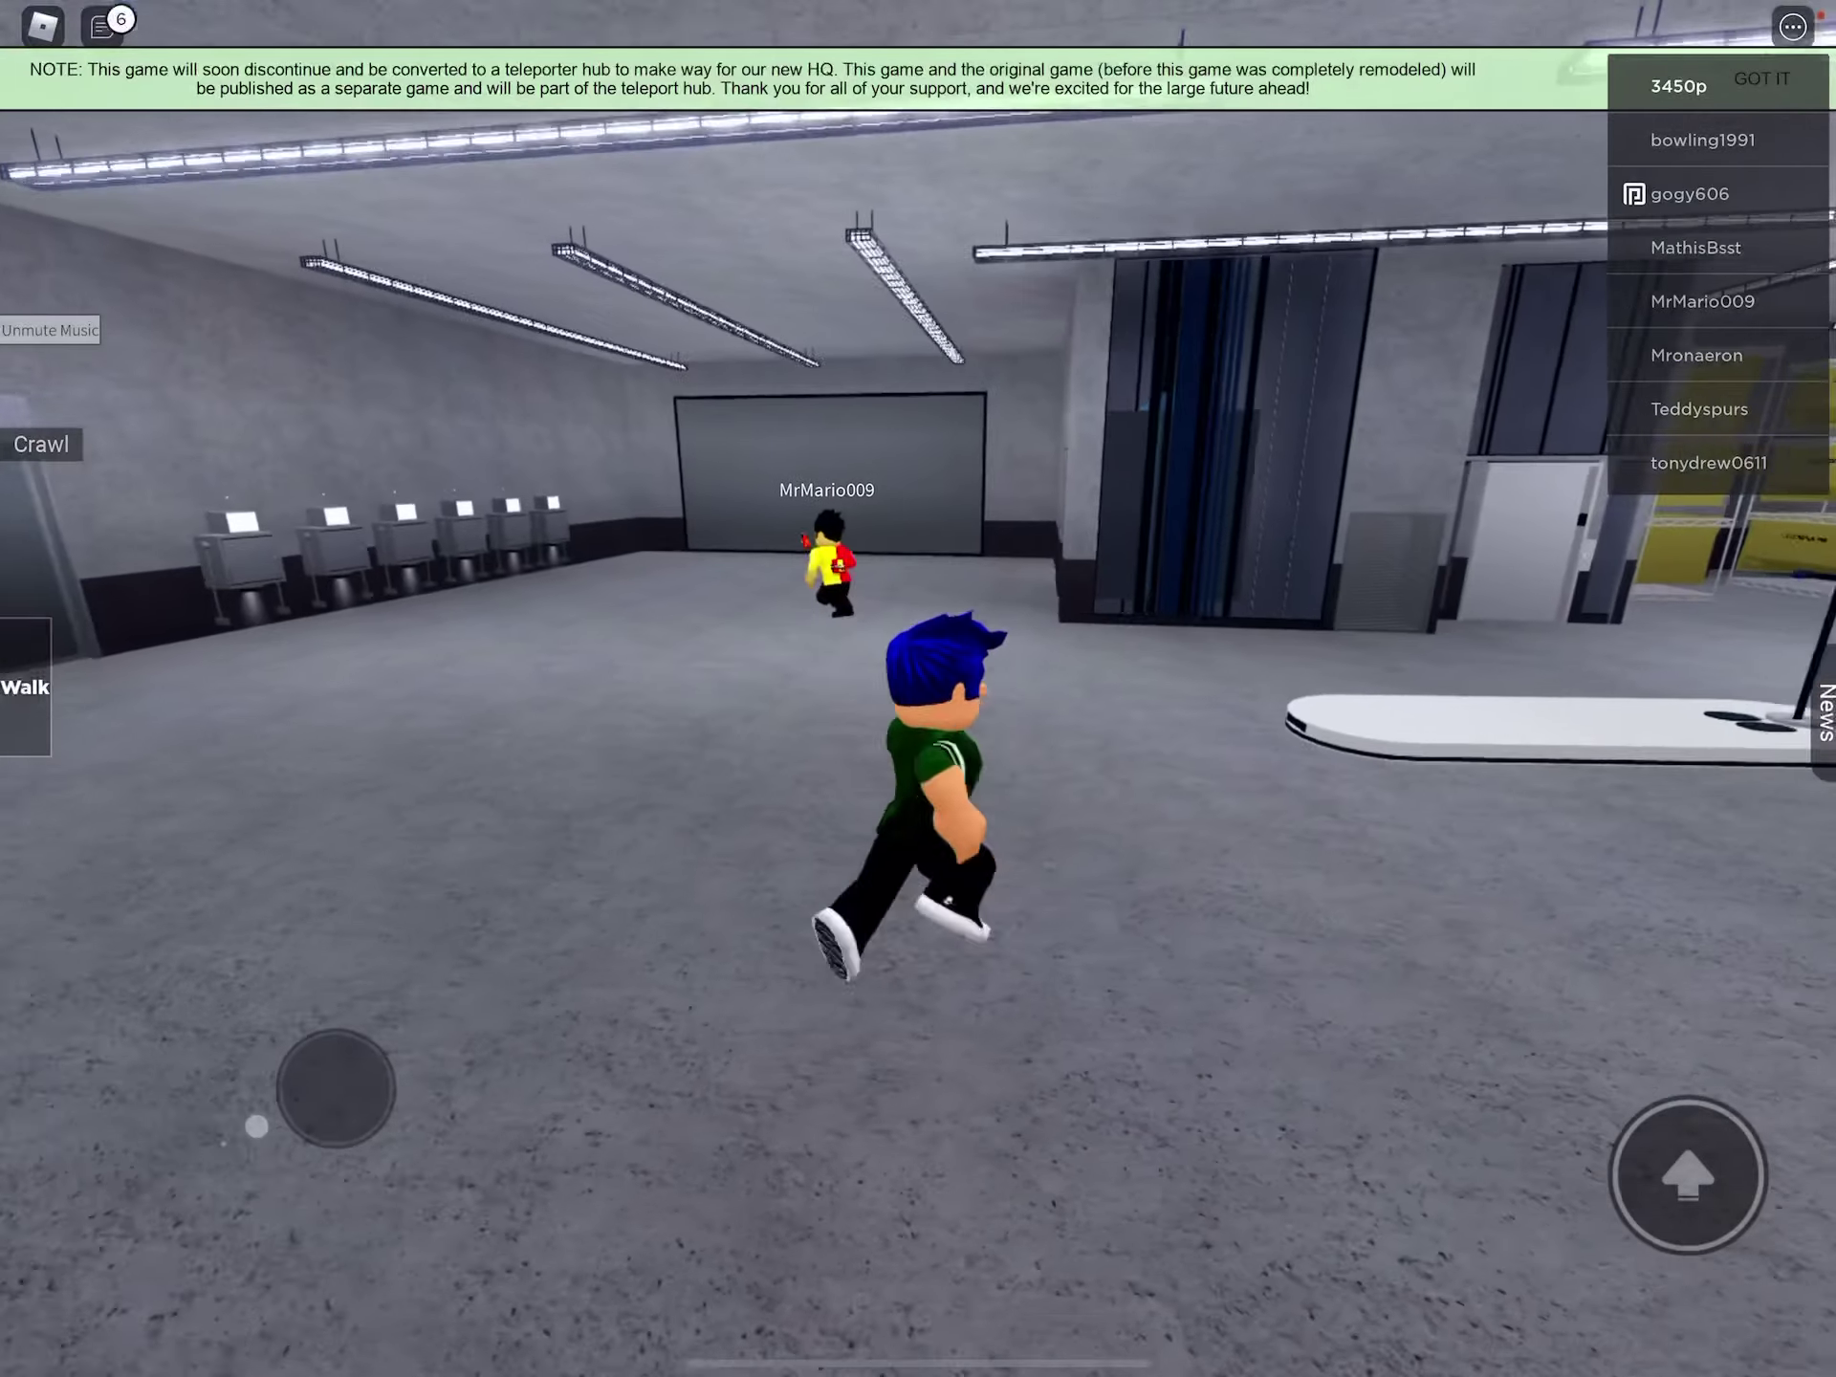
left_click_drag(257, 1126, 214, 1037)
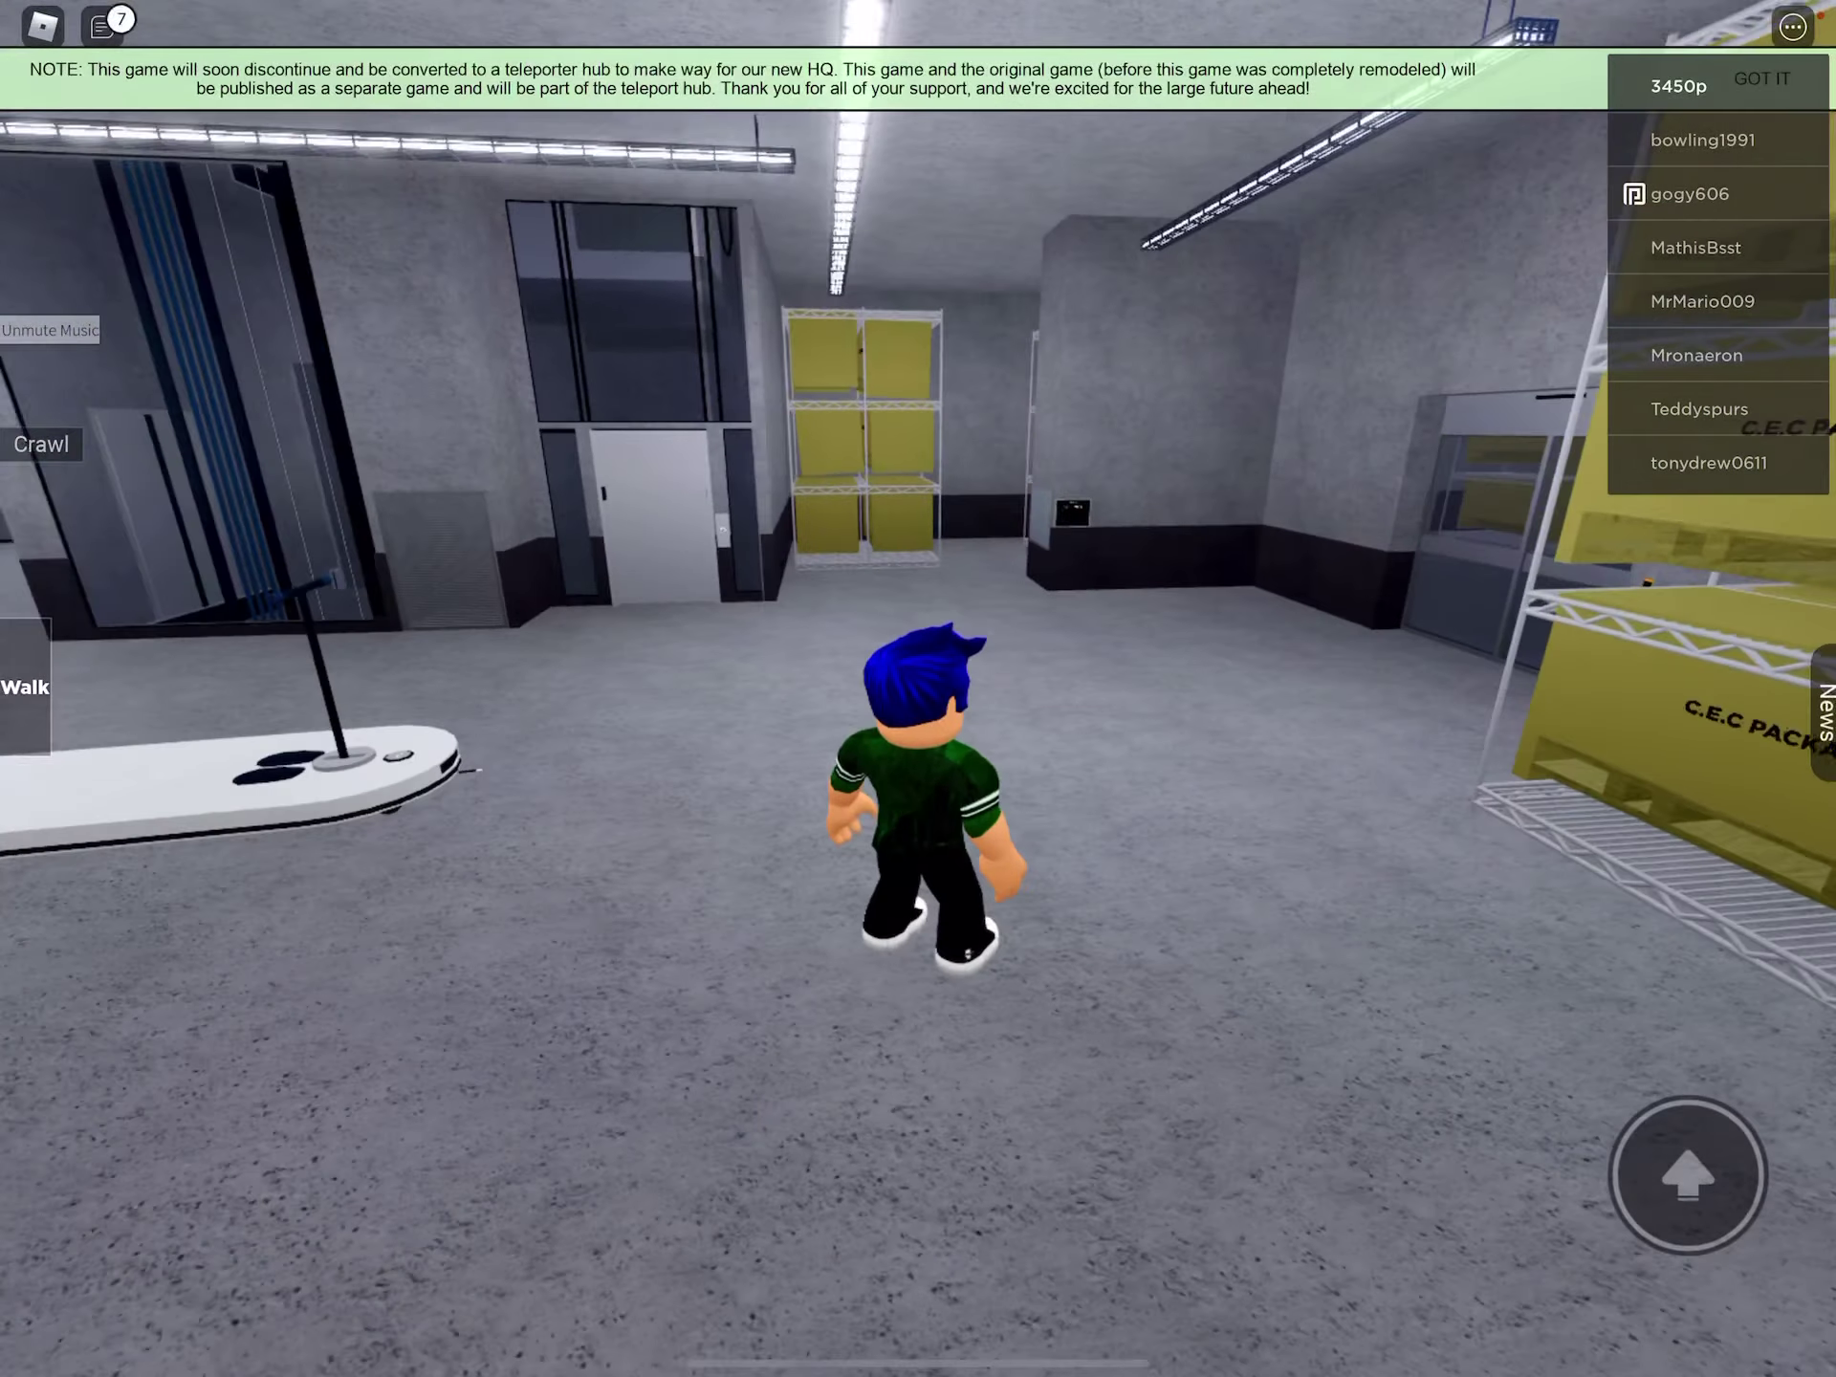
left_click_drag(1148, 860, 718, 862)
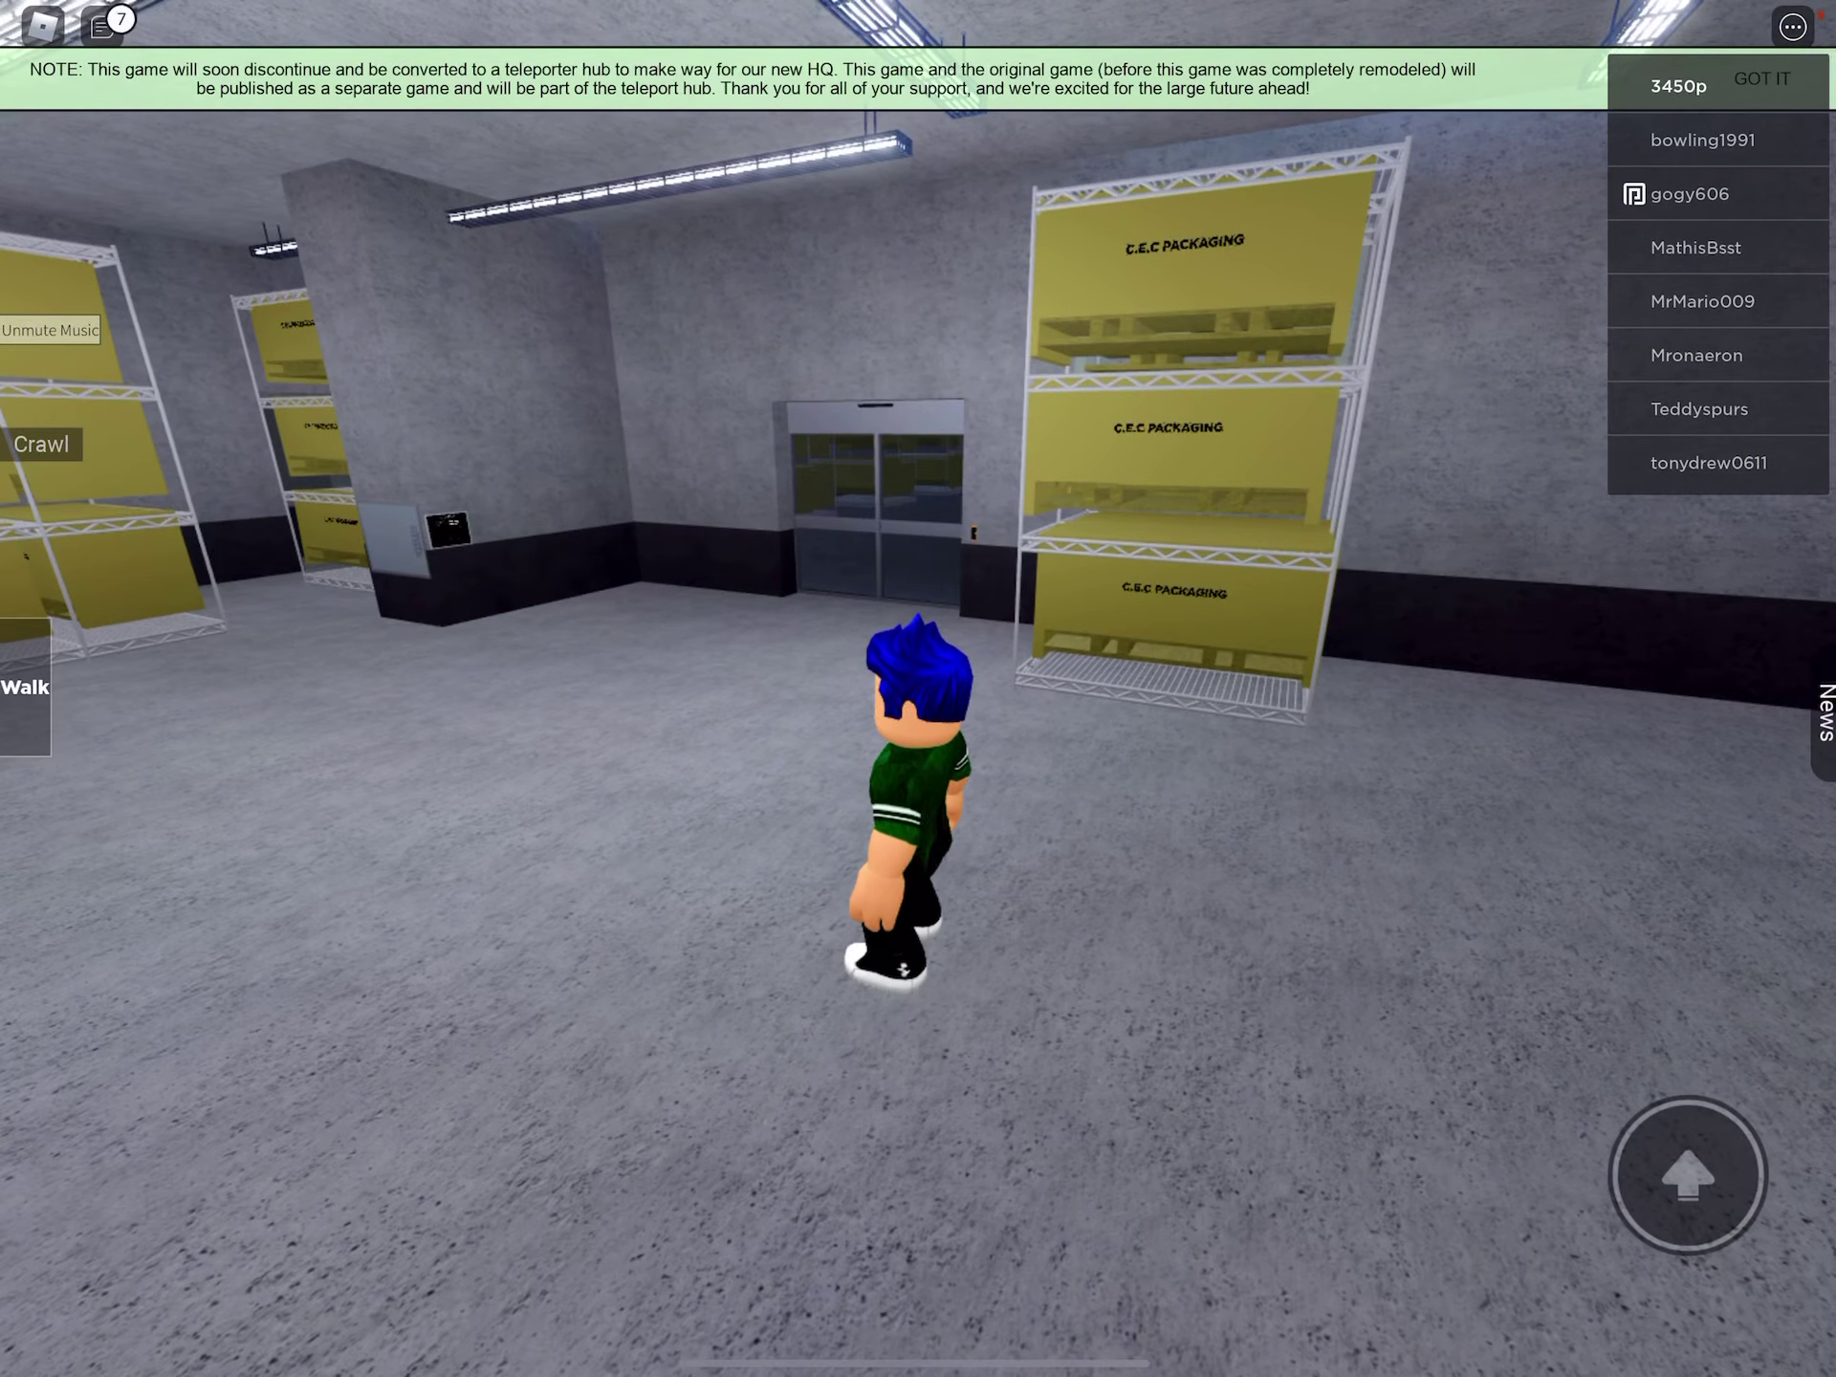
left_click_drag(90, 1139, 87, 1091)
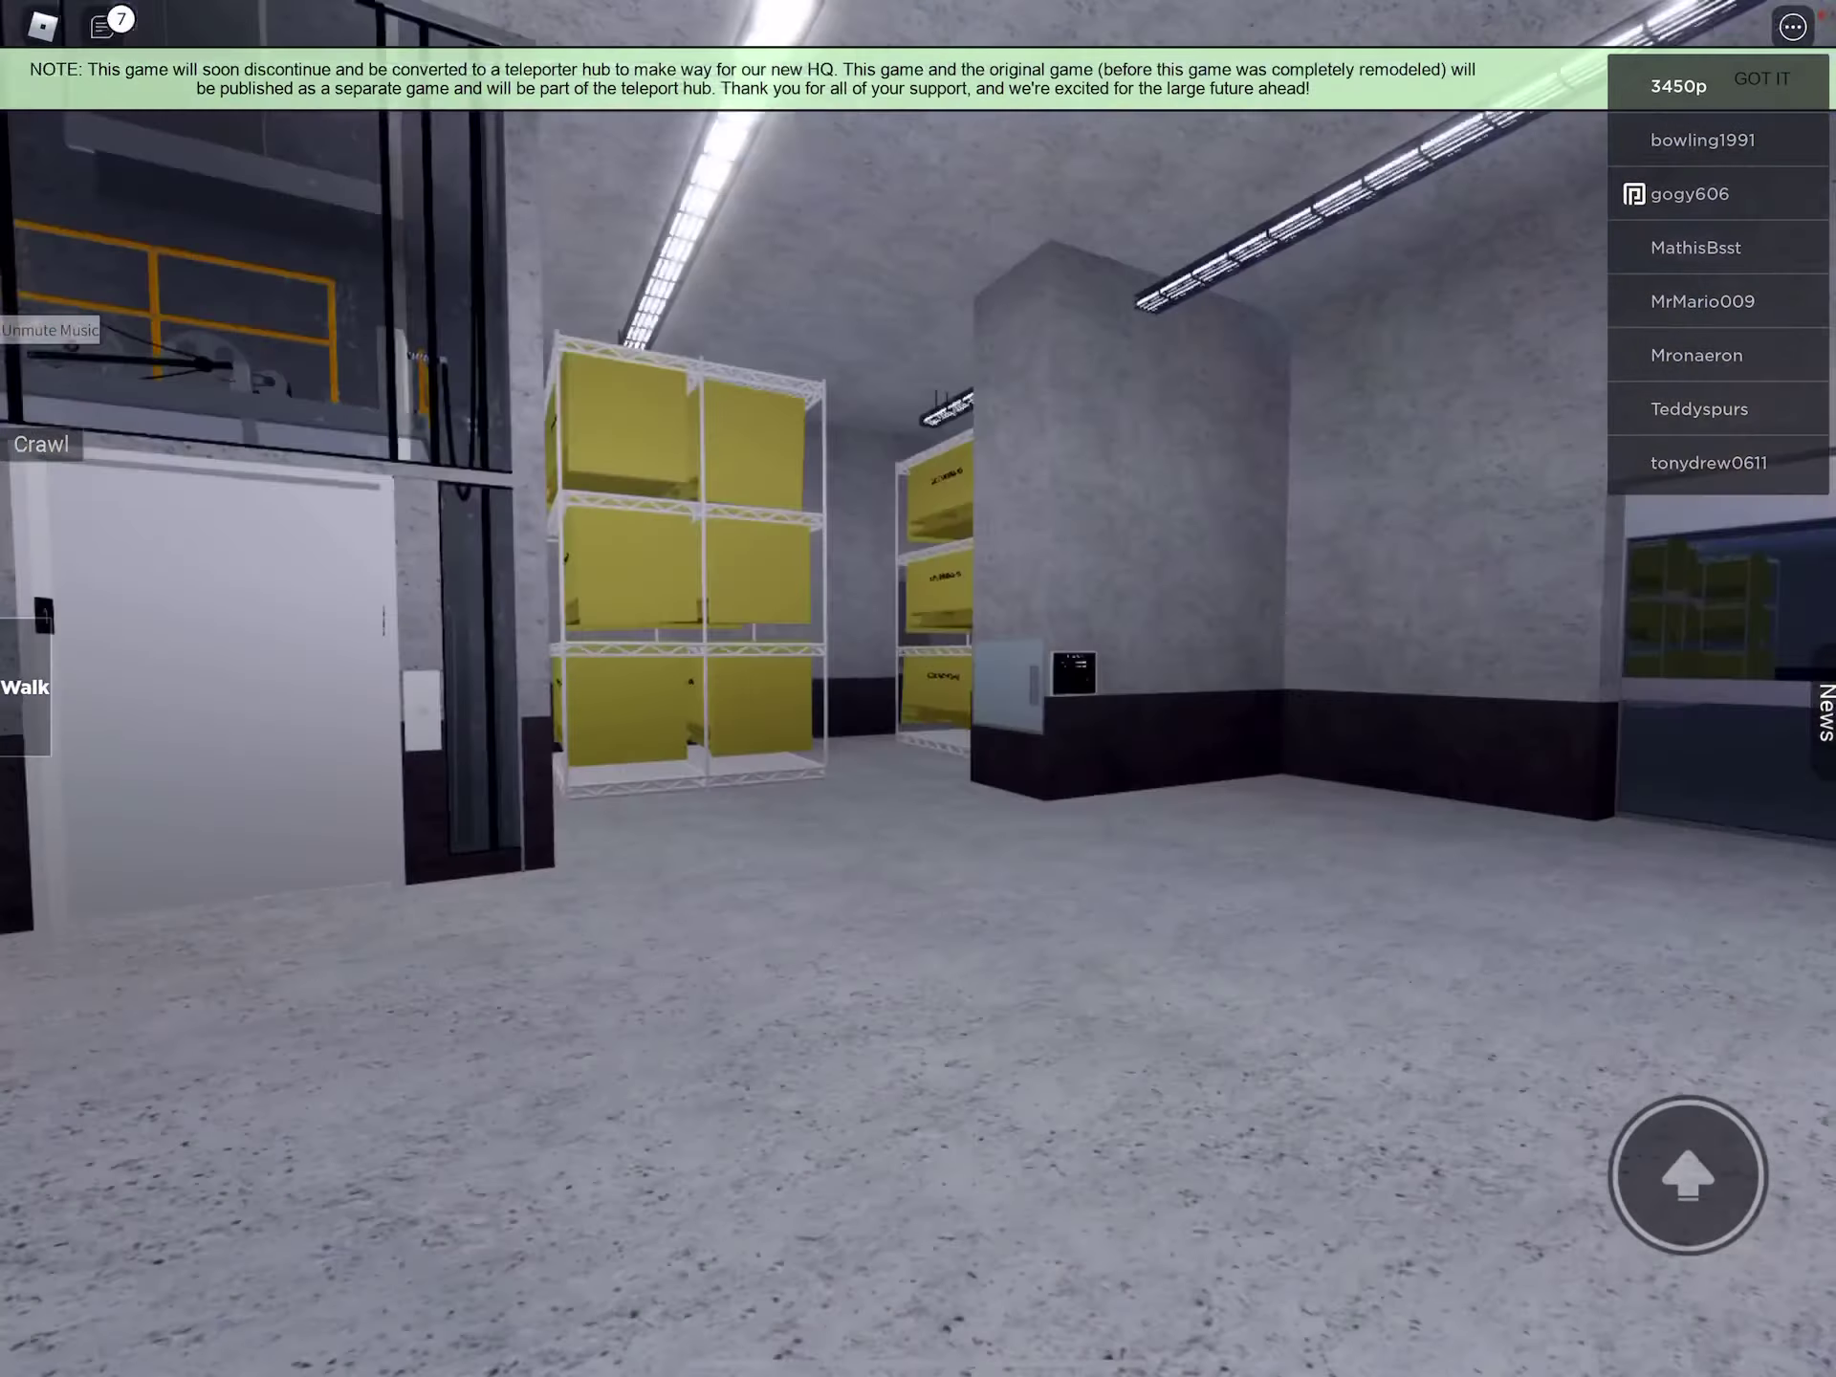
left_click_drag(717, 862, 1148, 861)
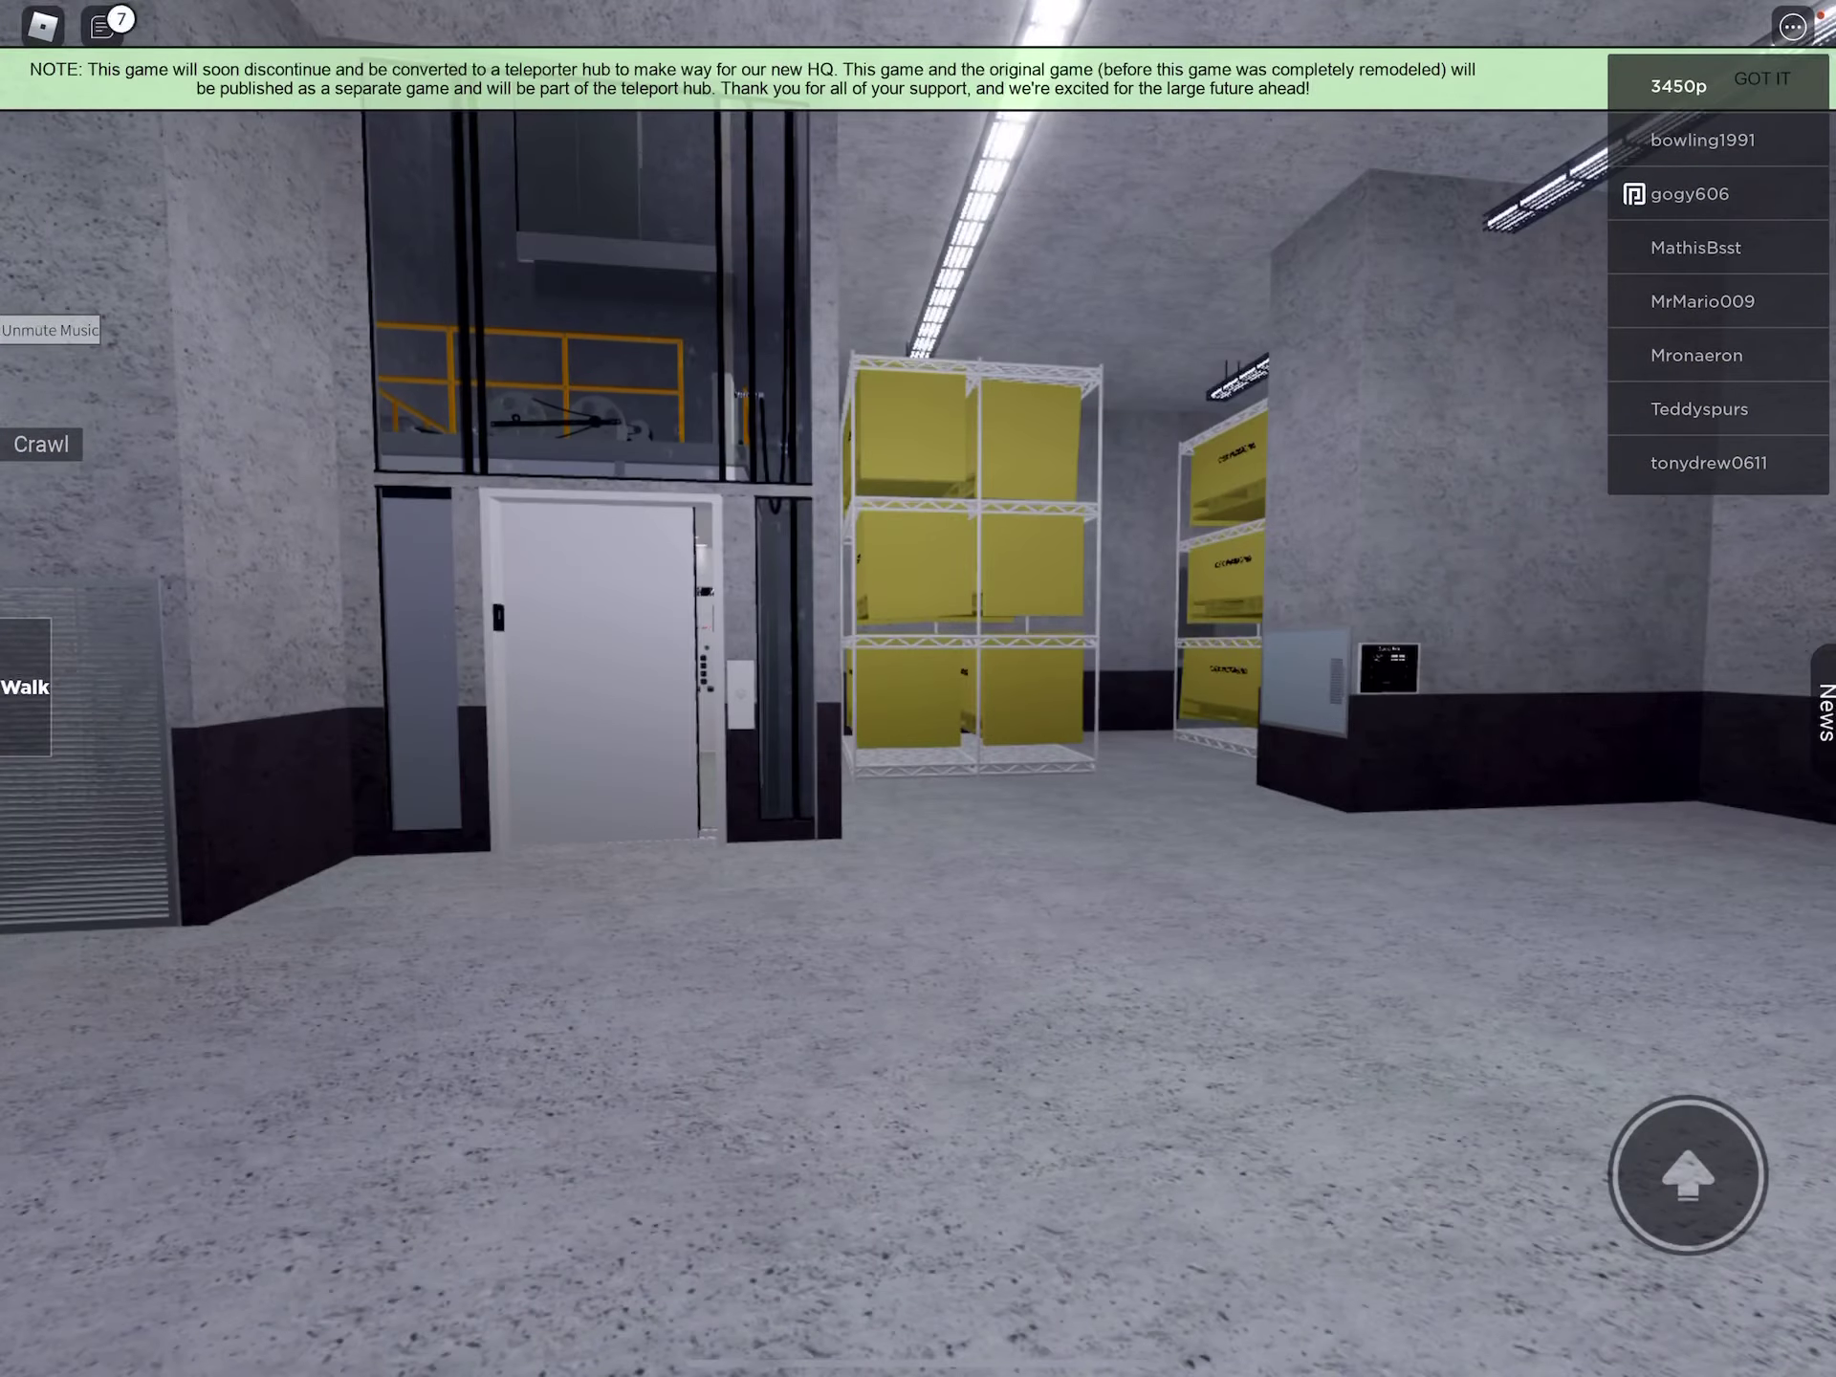
mouse_move(135, 1024)
left_mouse_down()
mouse_move(180, 1054)
mouse_move(116, 996)
left_mouse_up()
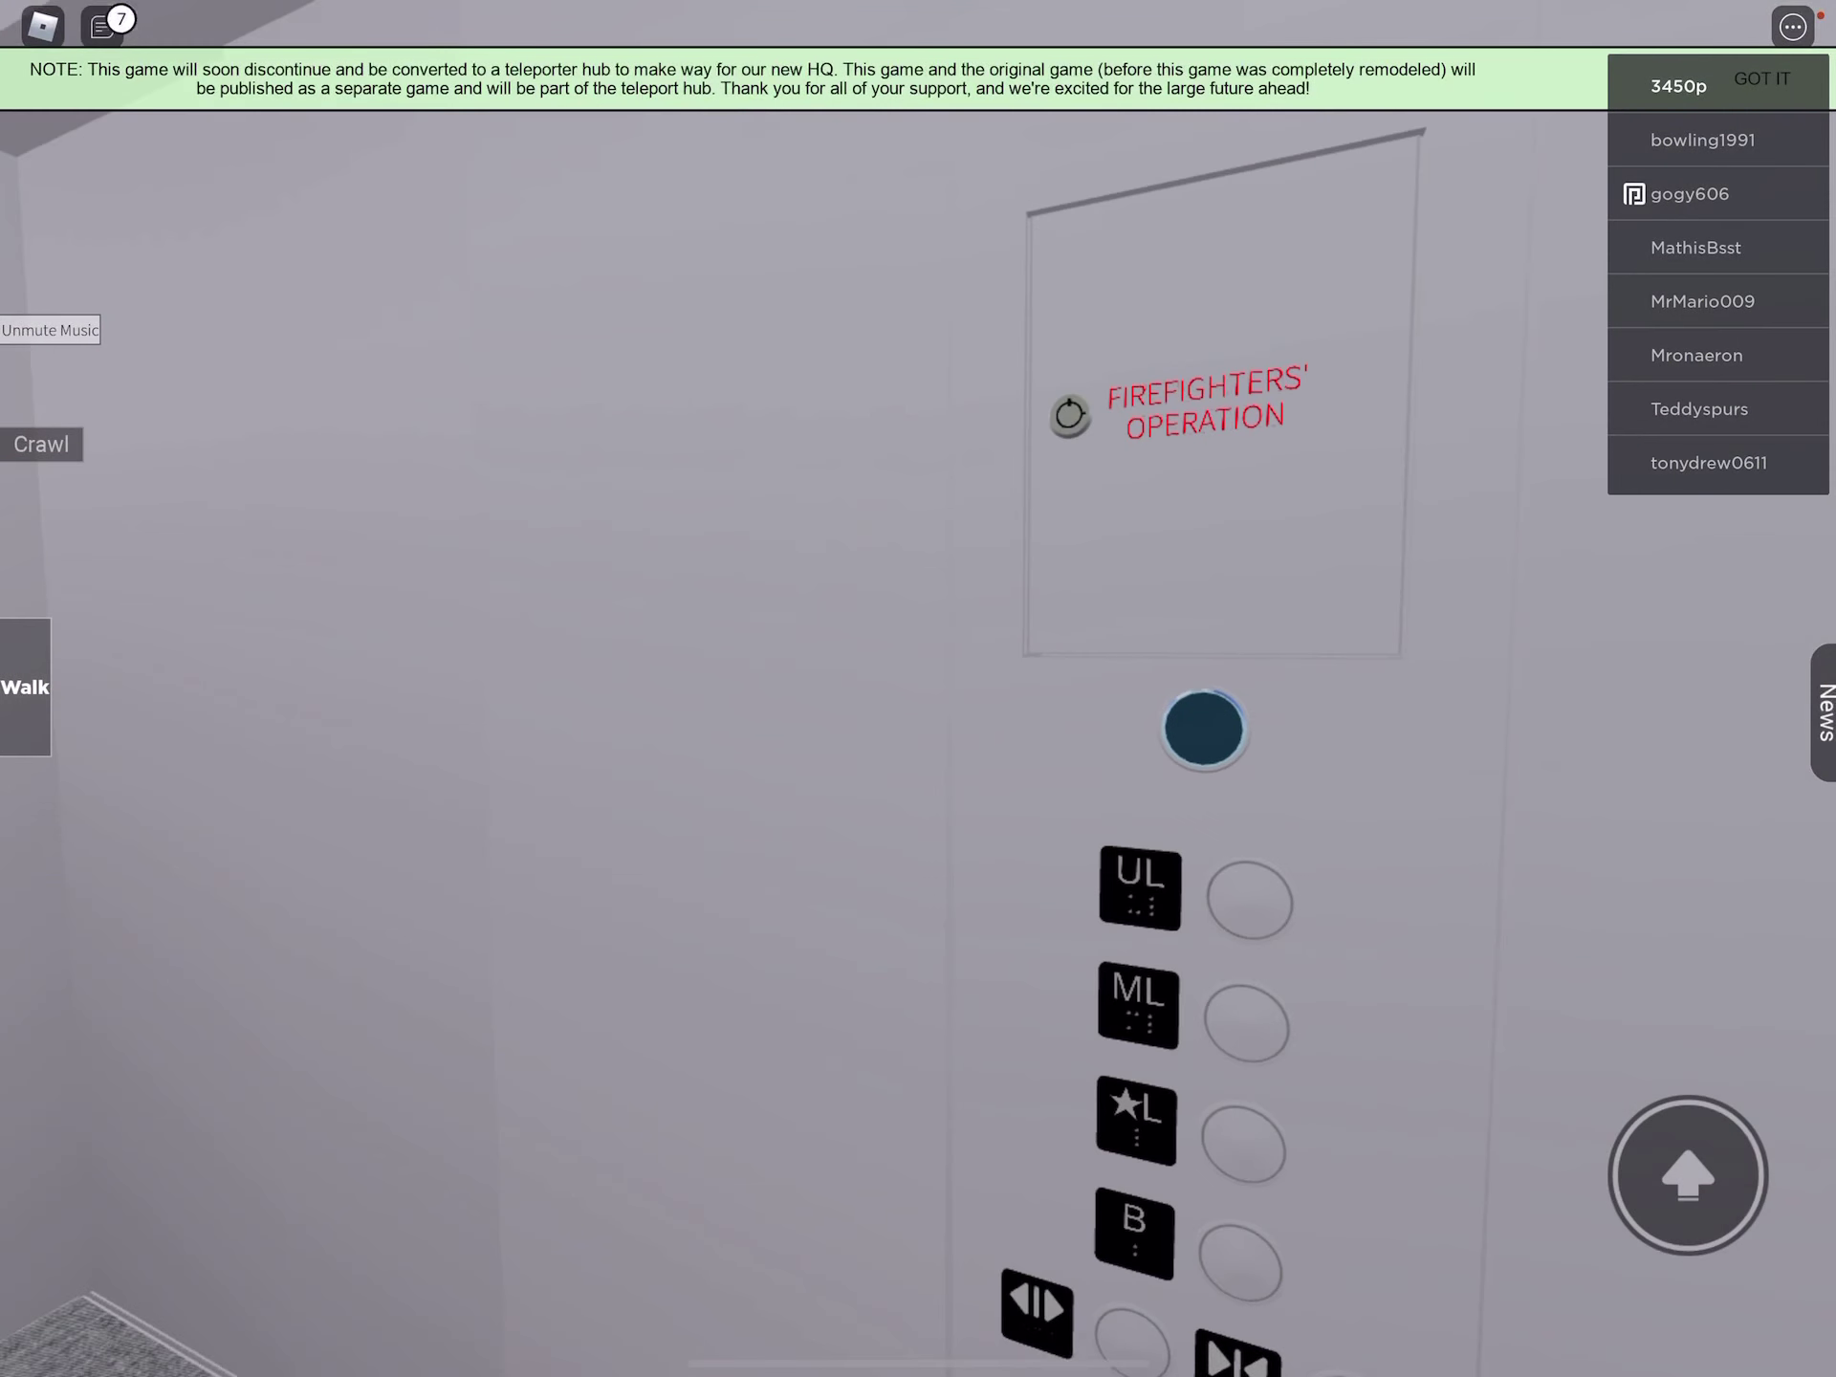
Send the white elevator to ML, look around the car, then walk out onto the concrete.
left_click(1247, 1024)
left_click_drag(860, 717, 1048, 574)
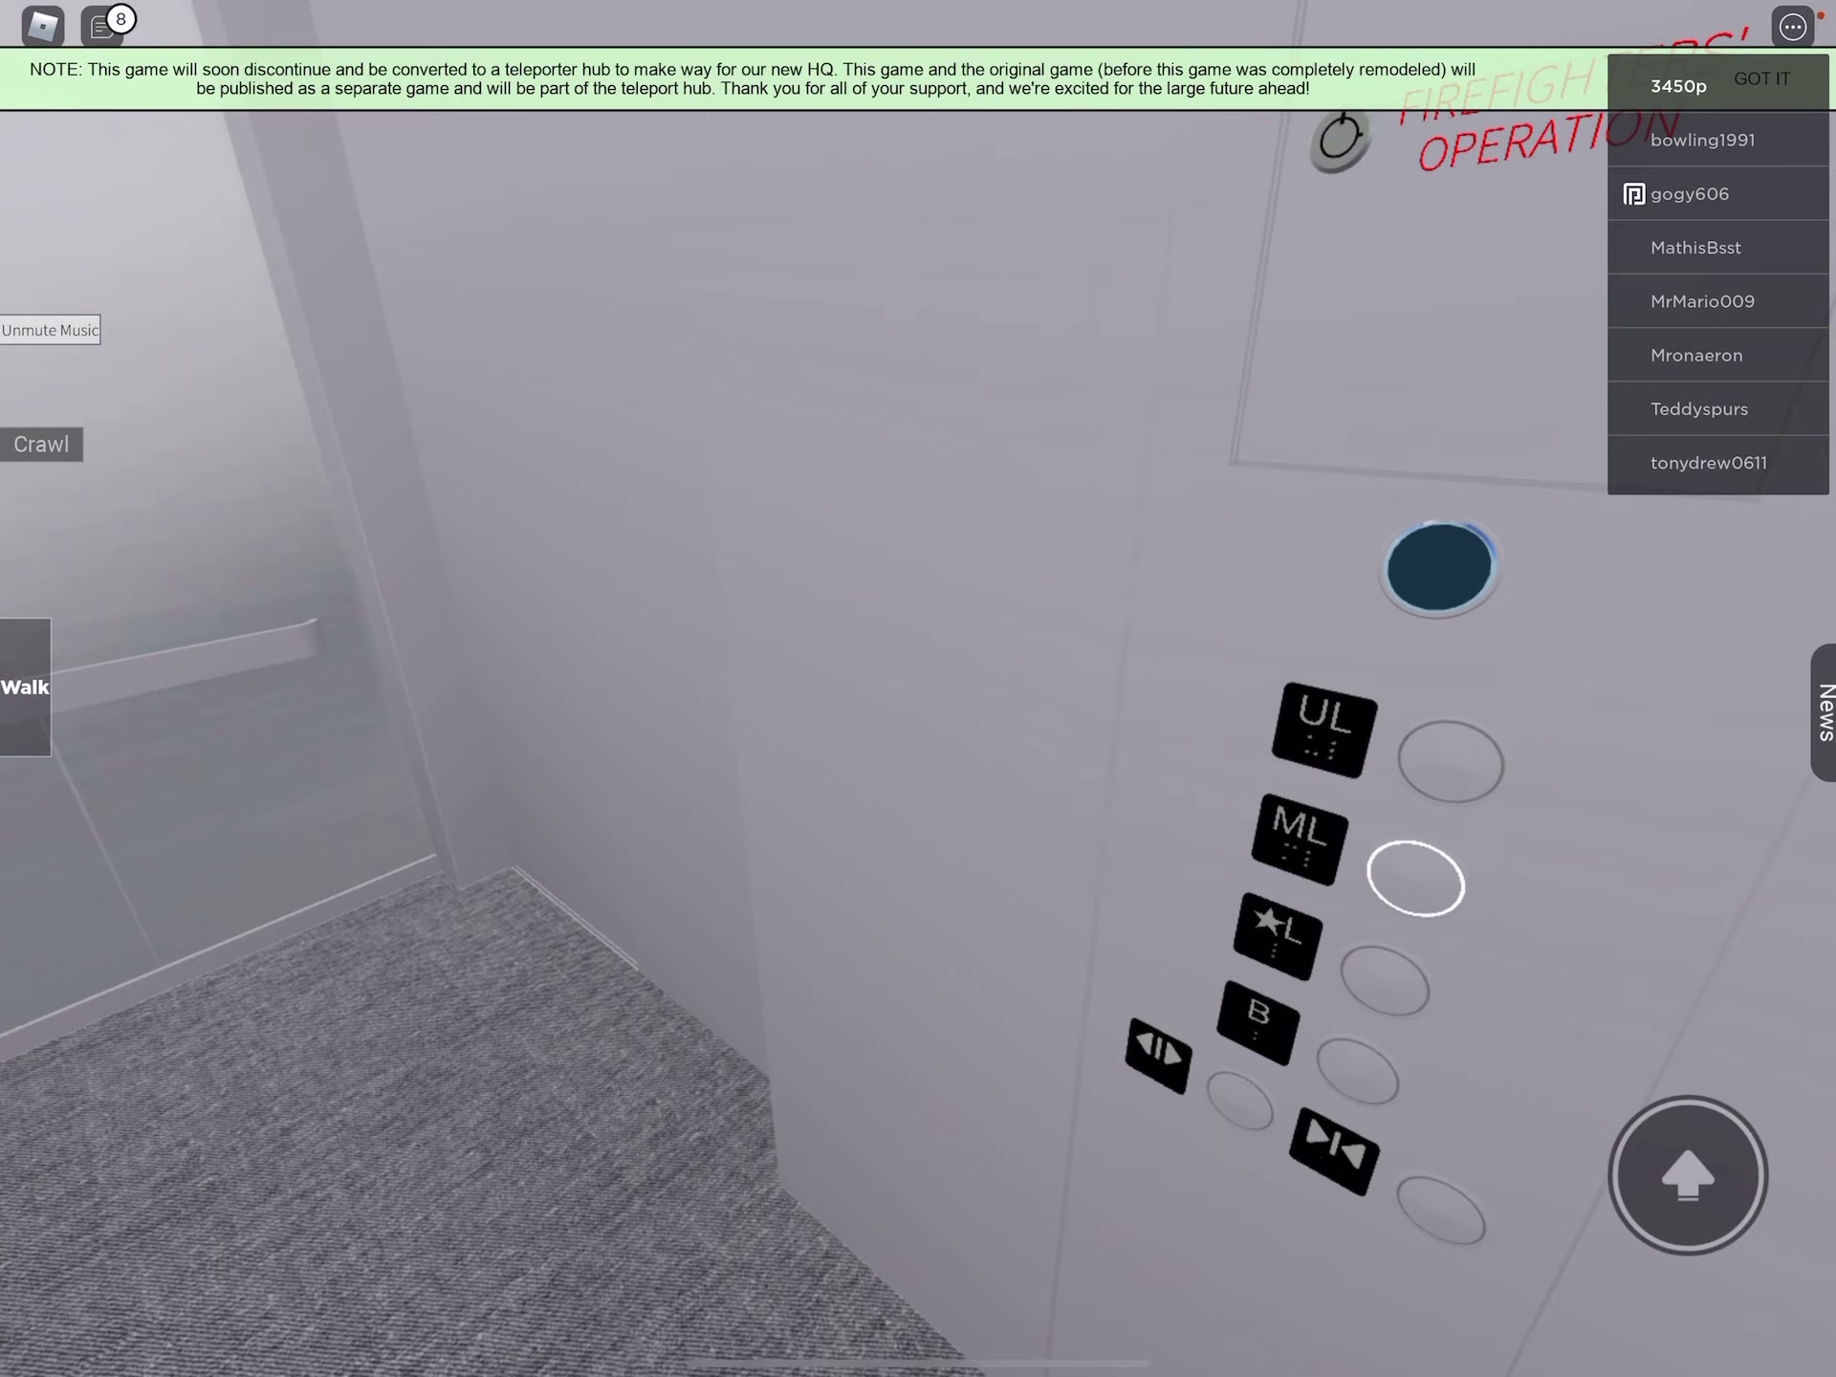
mouse_move(1148, 717)
left_mouse_down()
mouse_move(717, 717)
mouse_move(789, 717)
left_mouse_up()
left_click_drag(1005, 717, 717, 747)
left_click_drag(1148, 718, 717, 718)
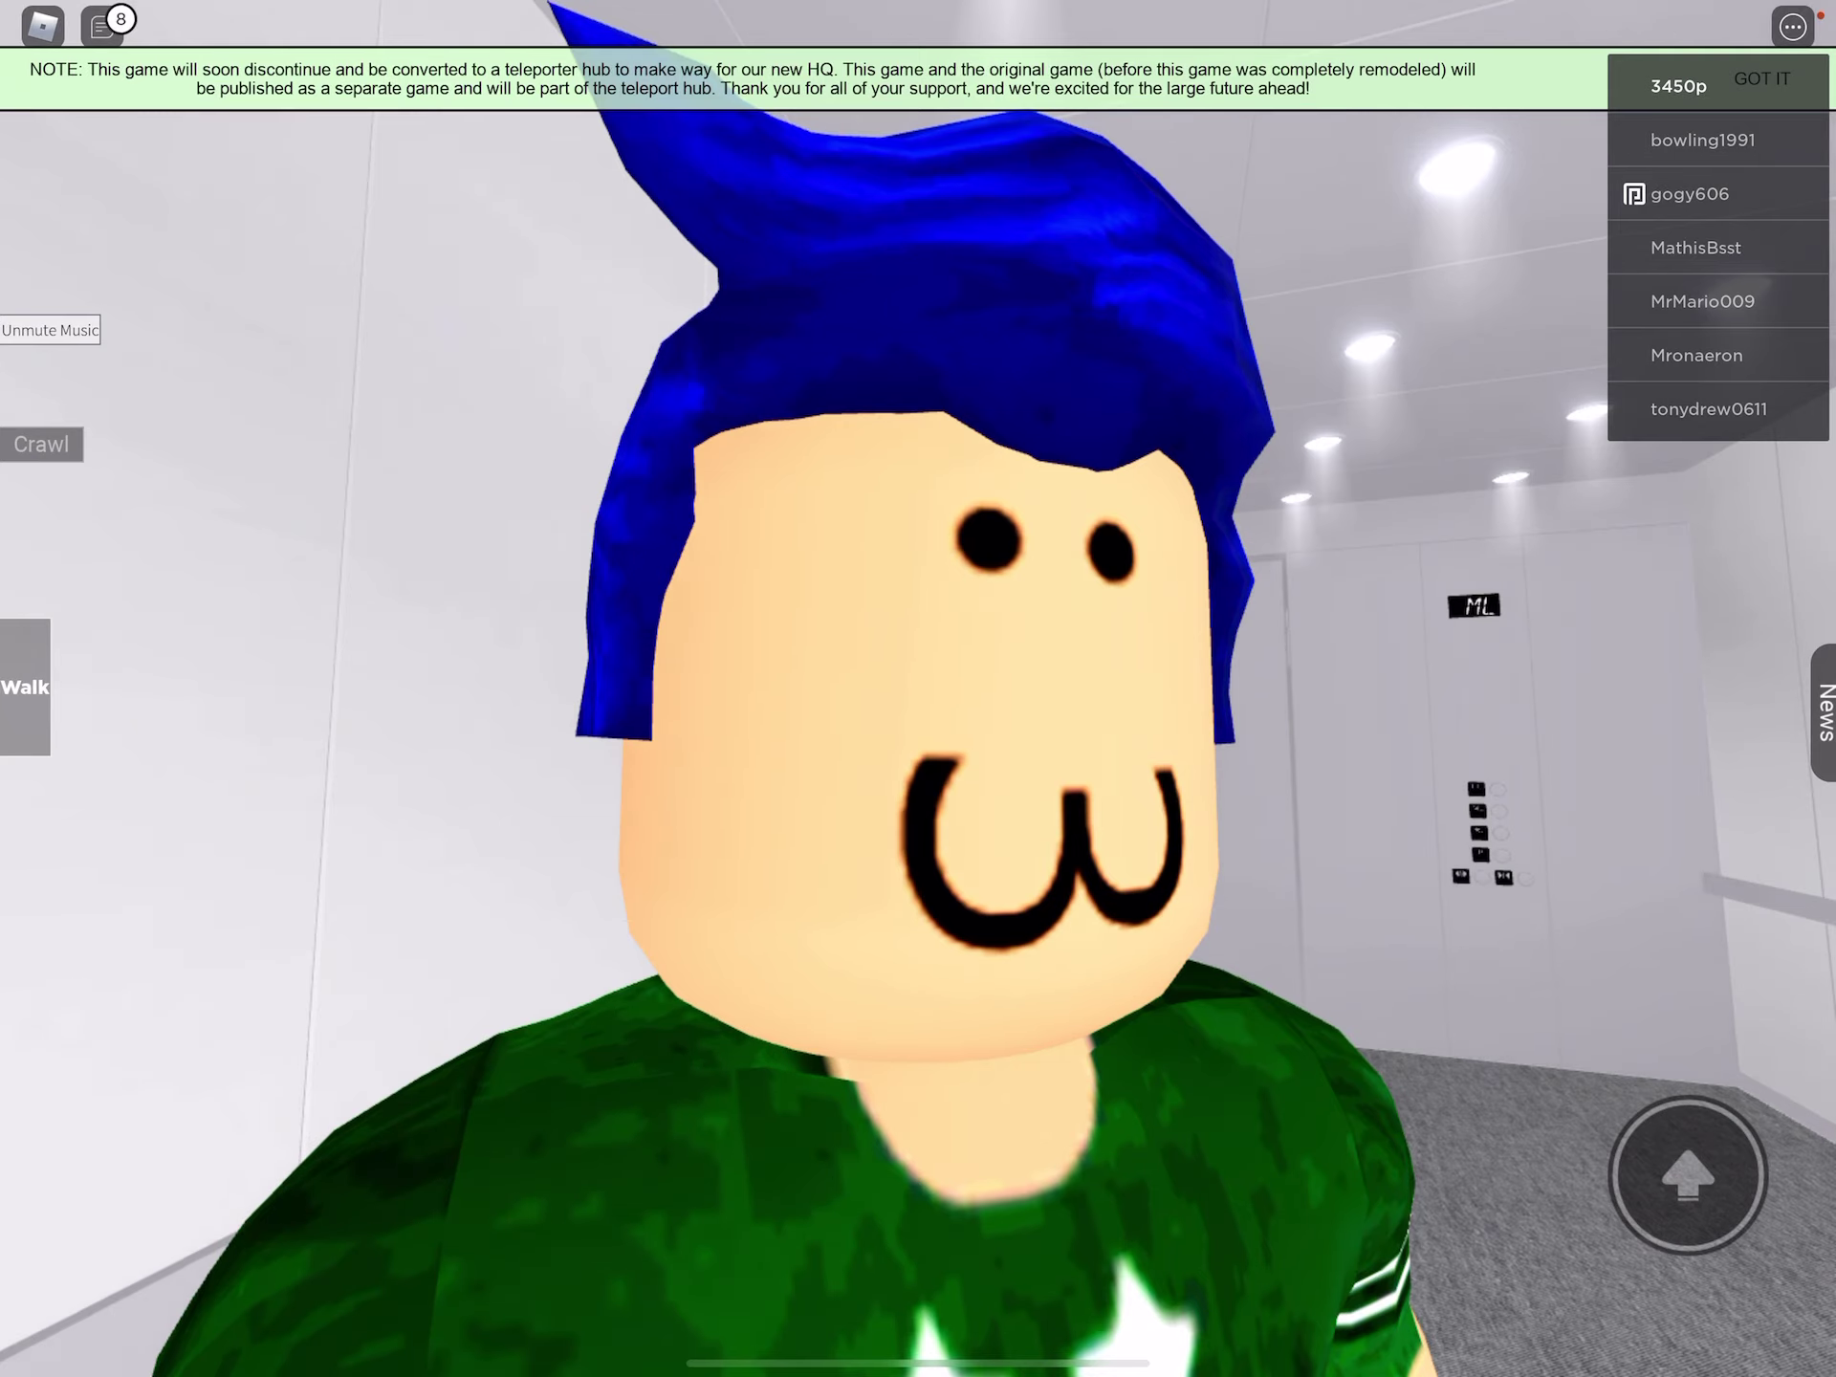
left_click_drag(717, 718, 1147, 717)
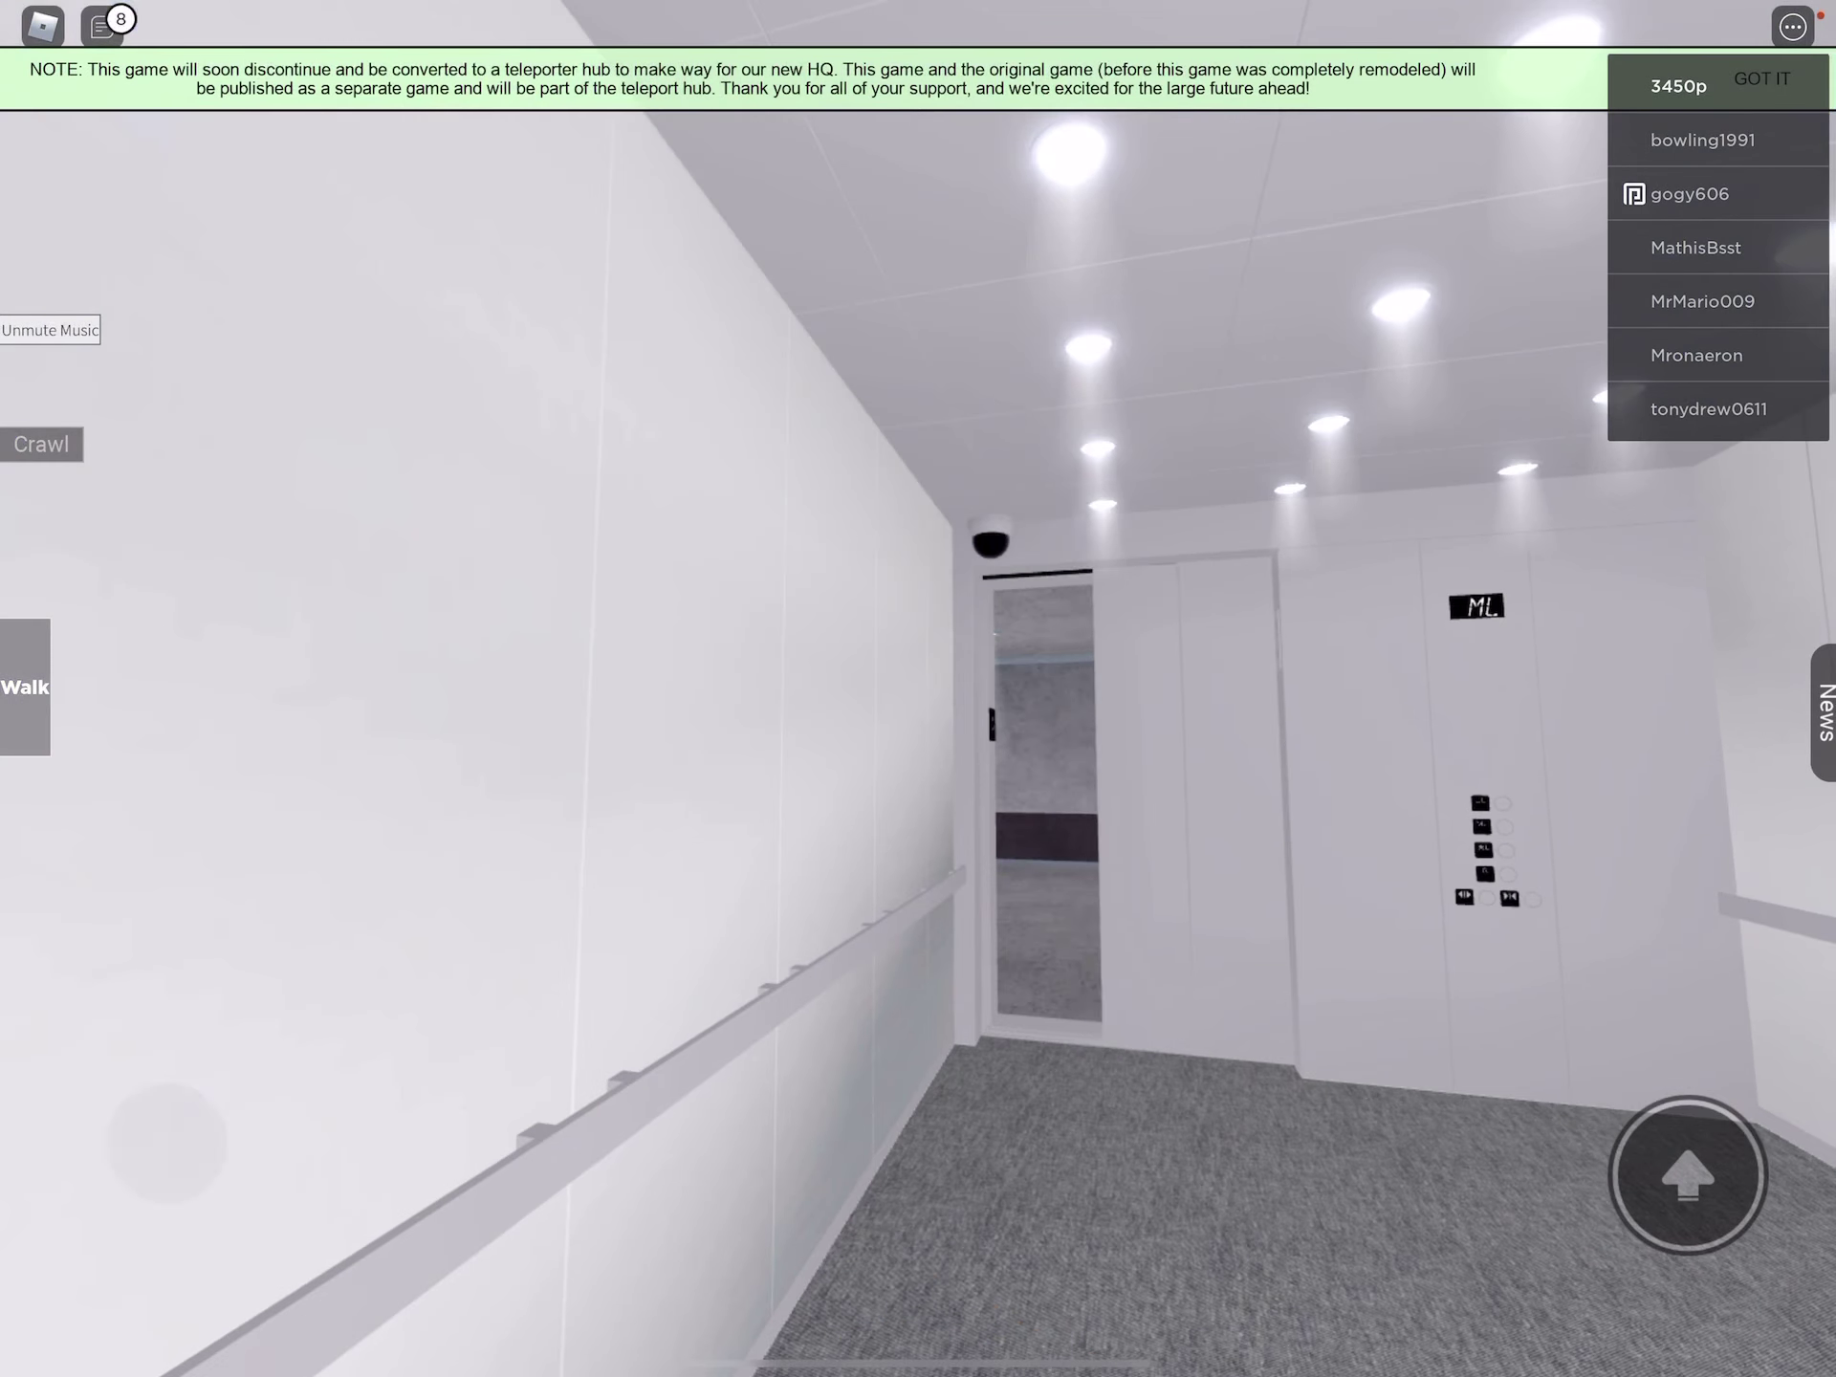
left_click_drag(168, 1073, 168, 989)
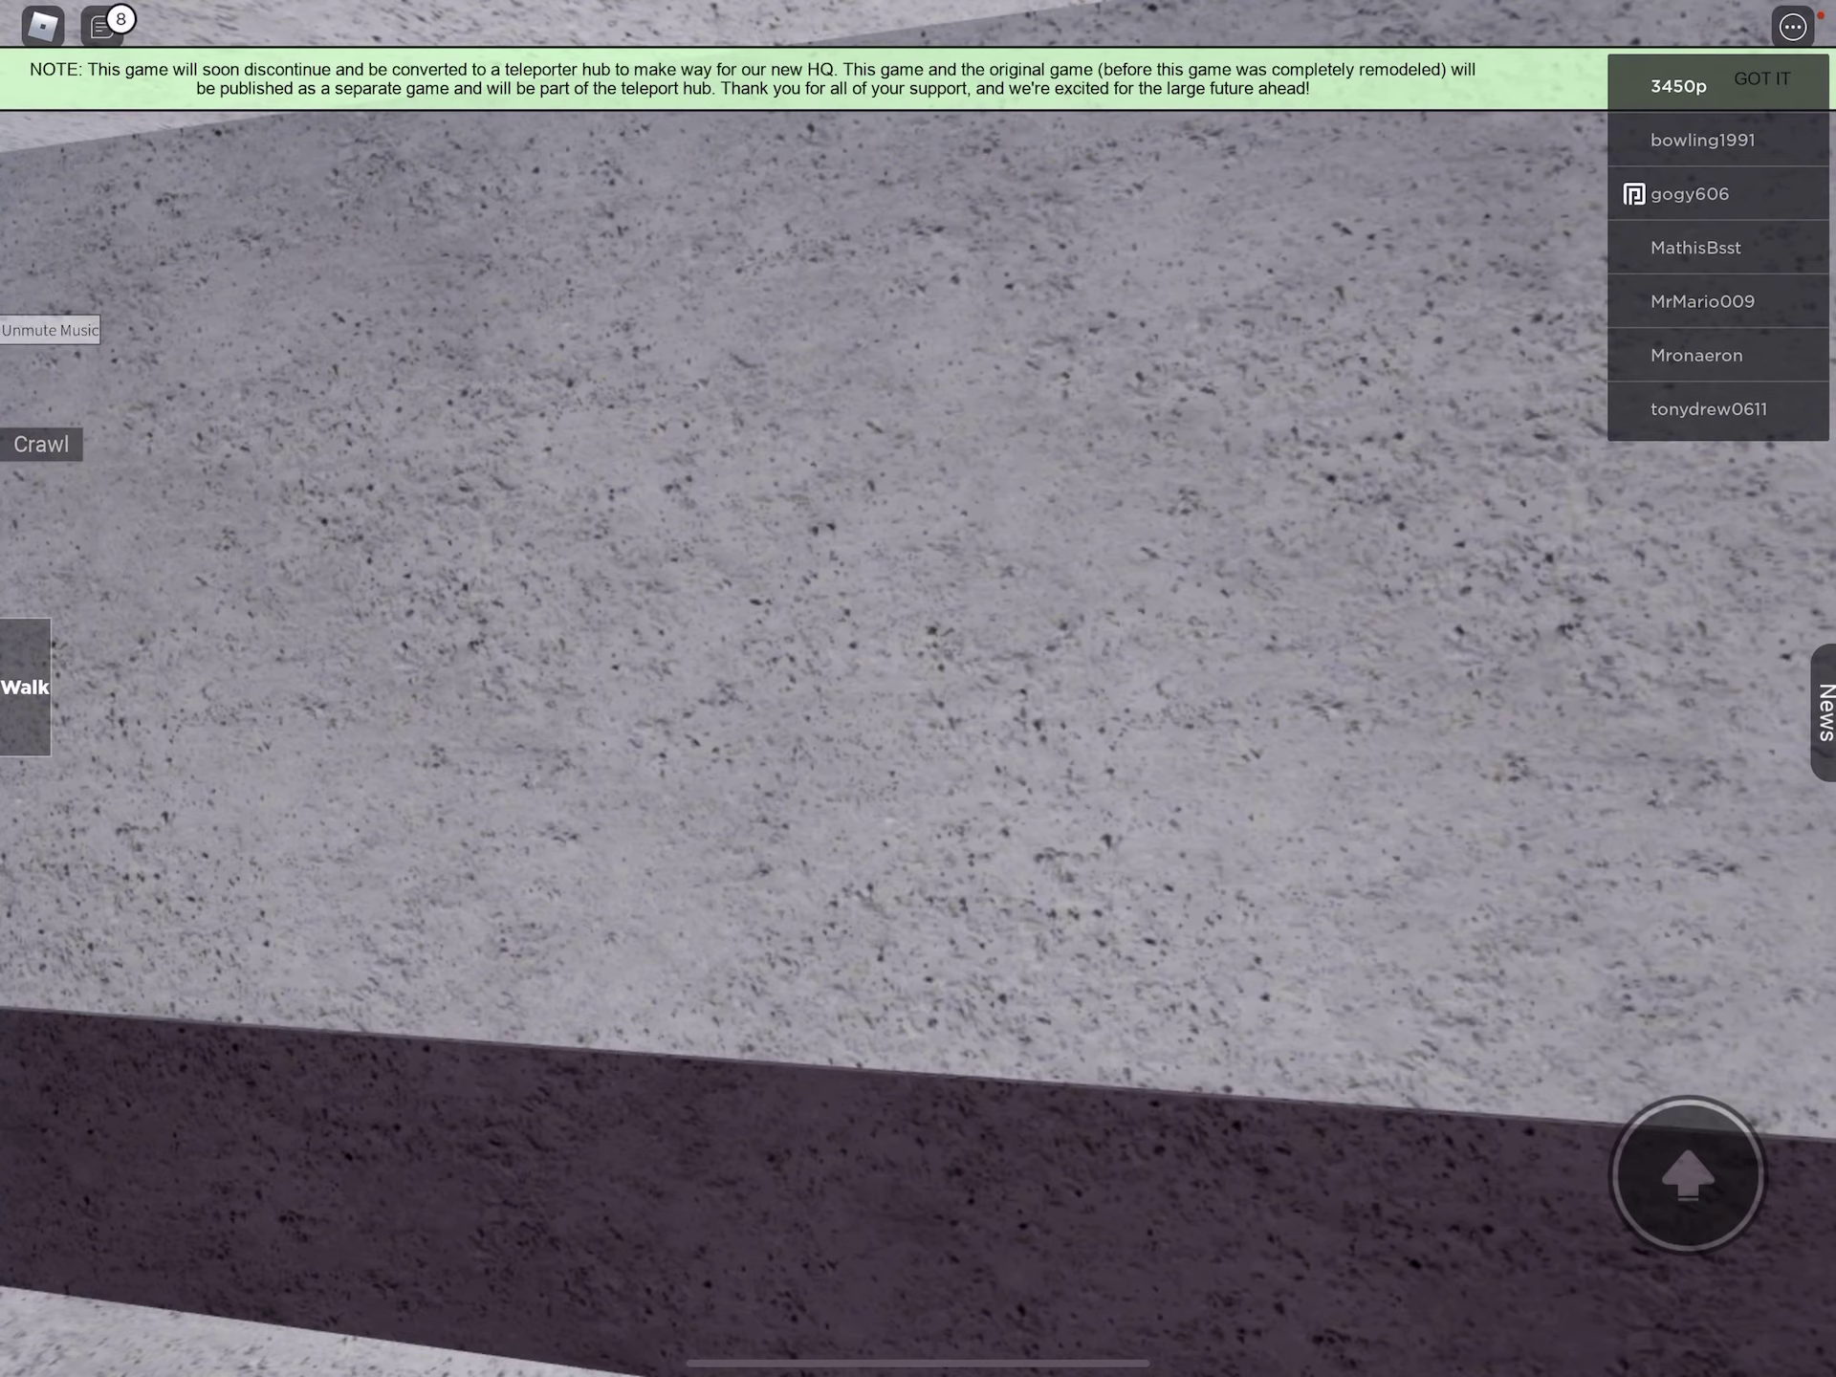
Turn past the screens room and elevator 3, then run into the stop-switch control room.
left_click_drag(918, 718, 1291, 645)
left_click_drag(164, 1098, 164, 1034)
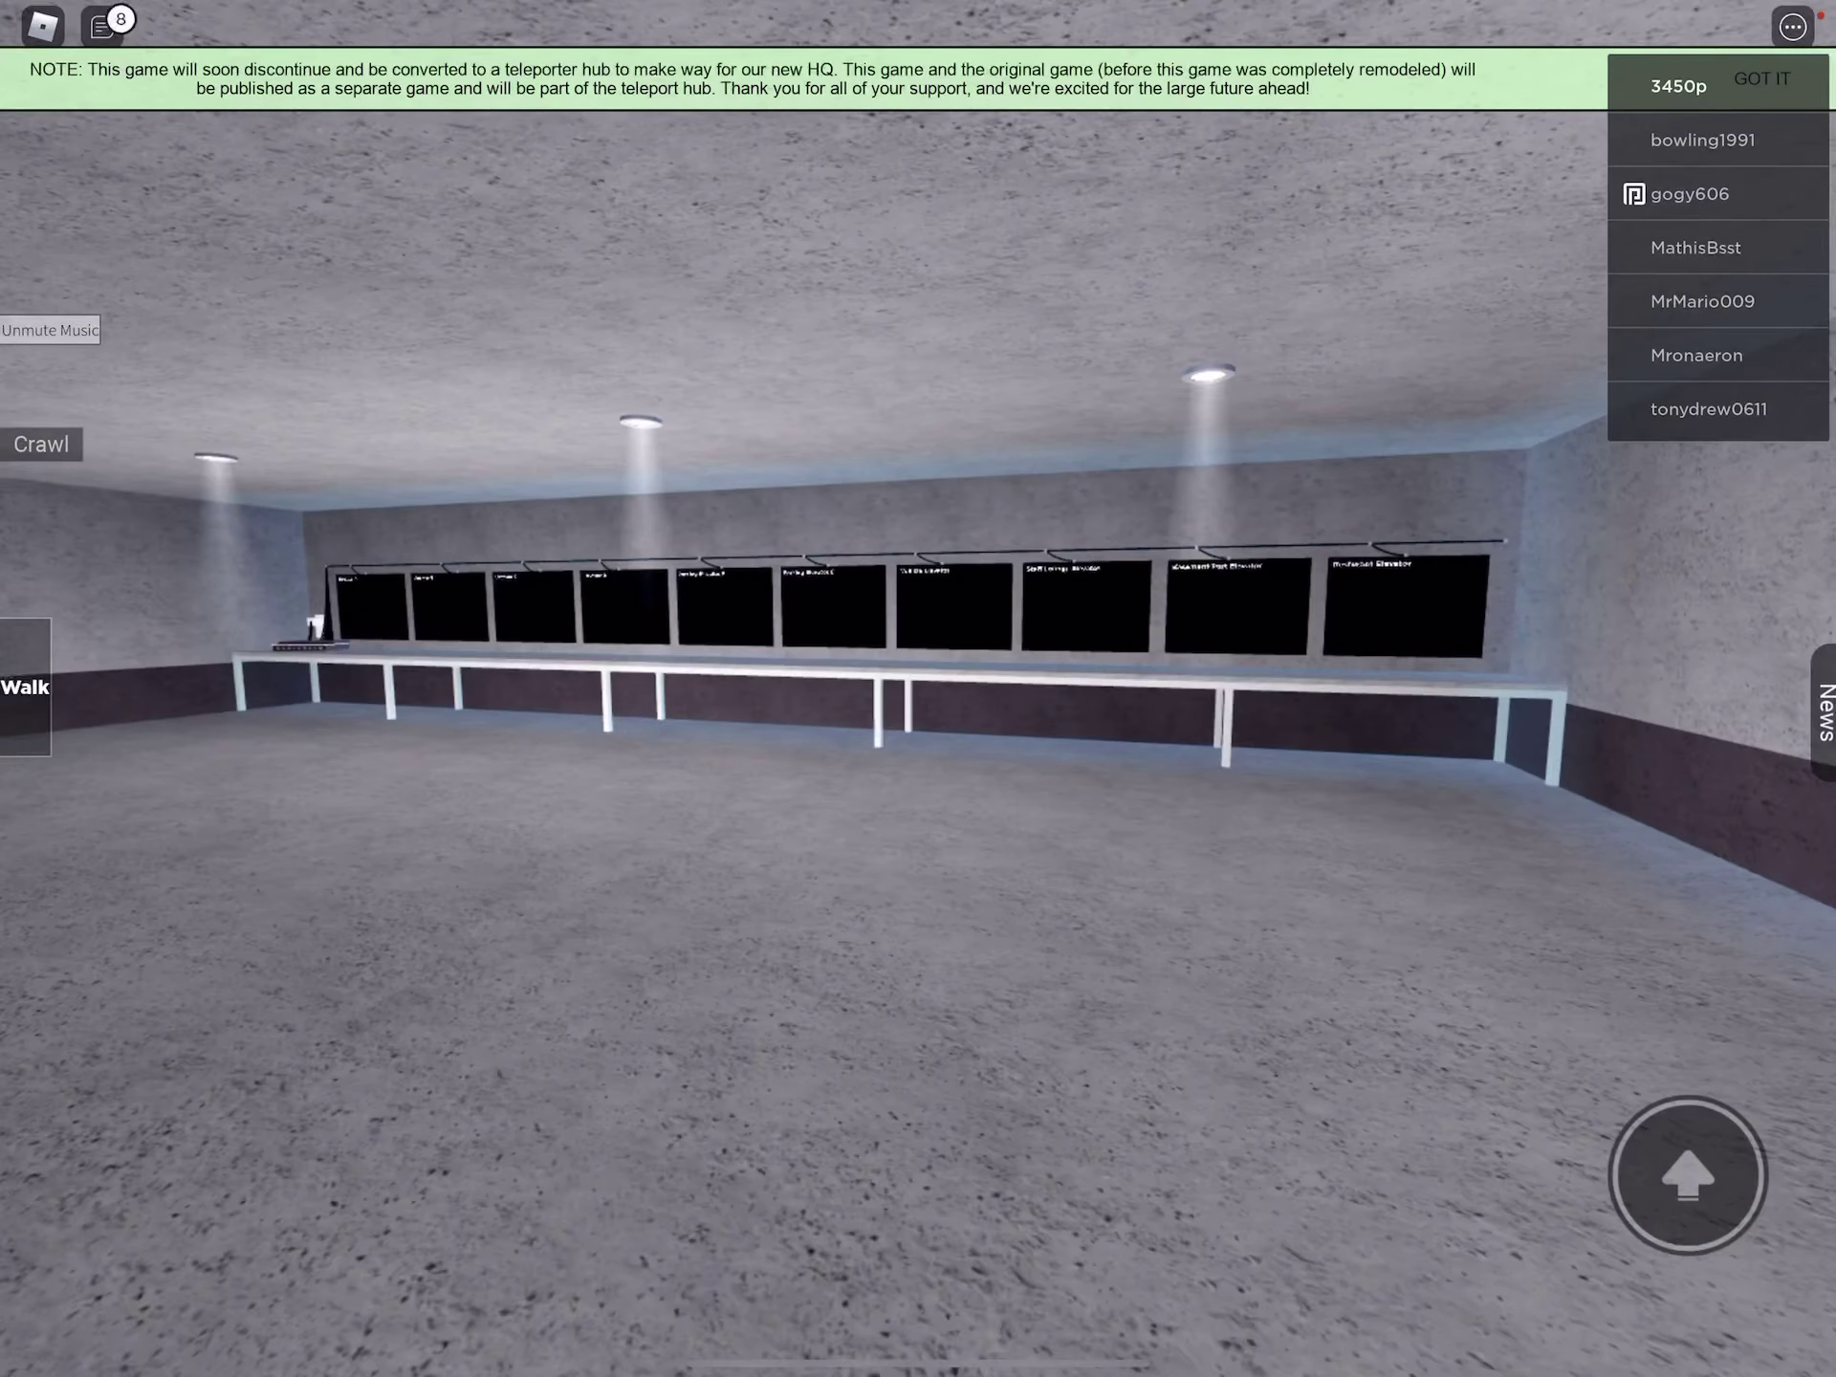
left_click_drag(861, 717, 1291, 717)
left_click_drag(222, 1099, 221, 1064)
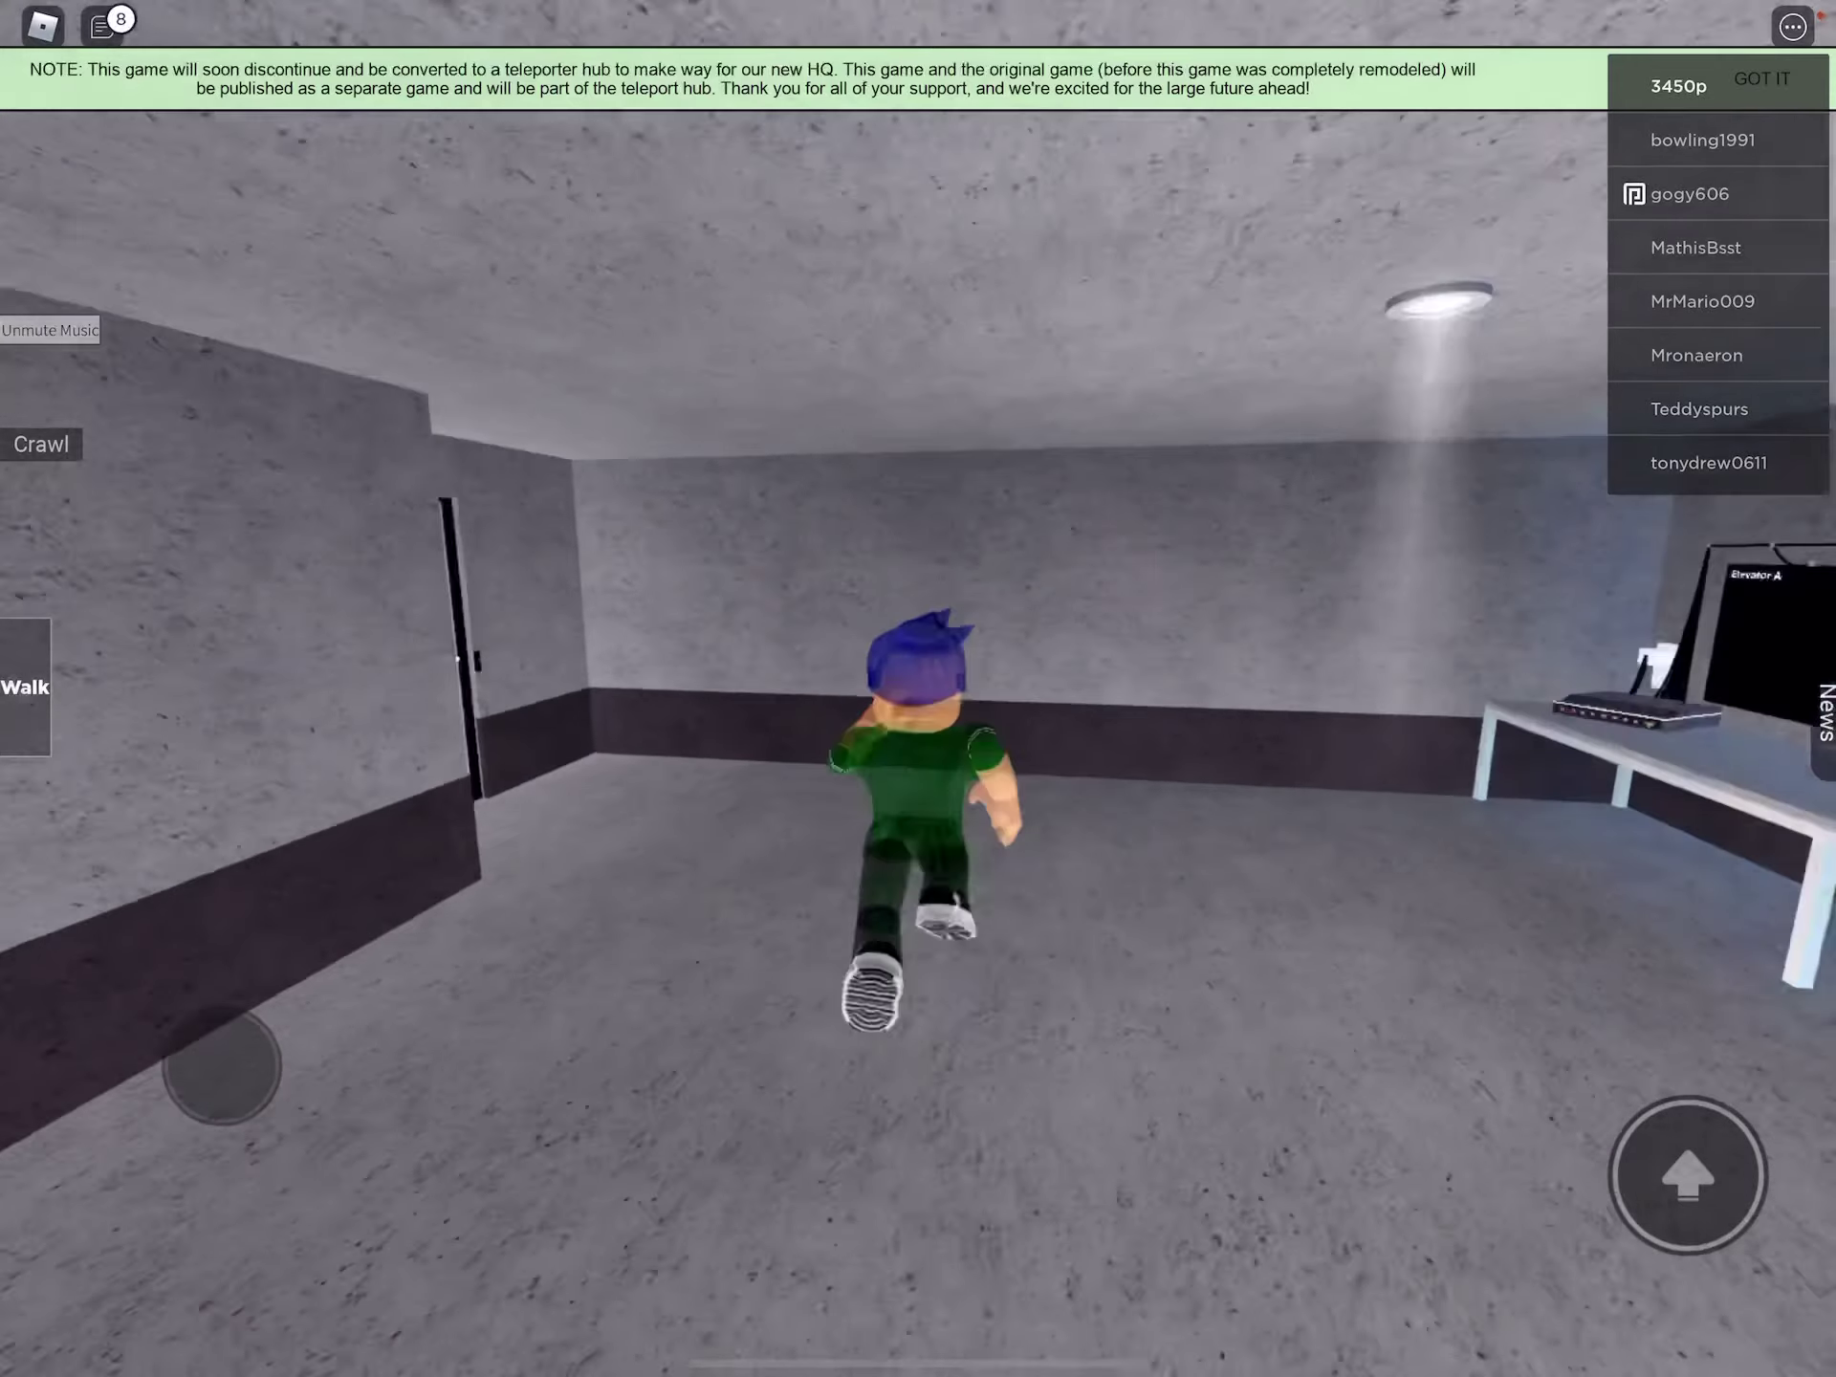
left_click_drag(862, 718, 1148, 717)
left_click_drag(231, 1098, 223, 1055)
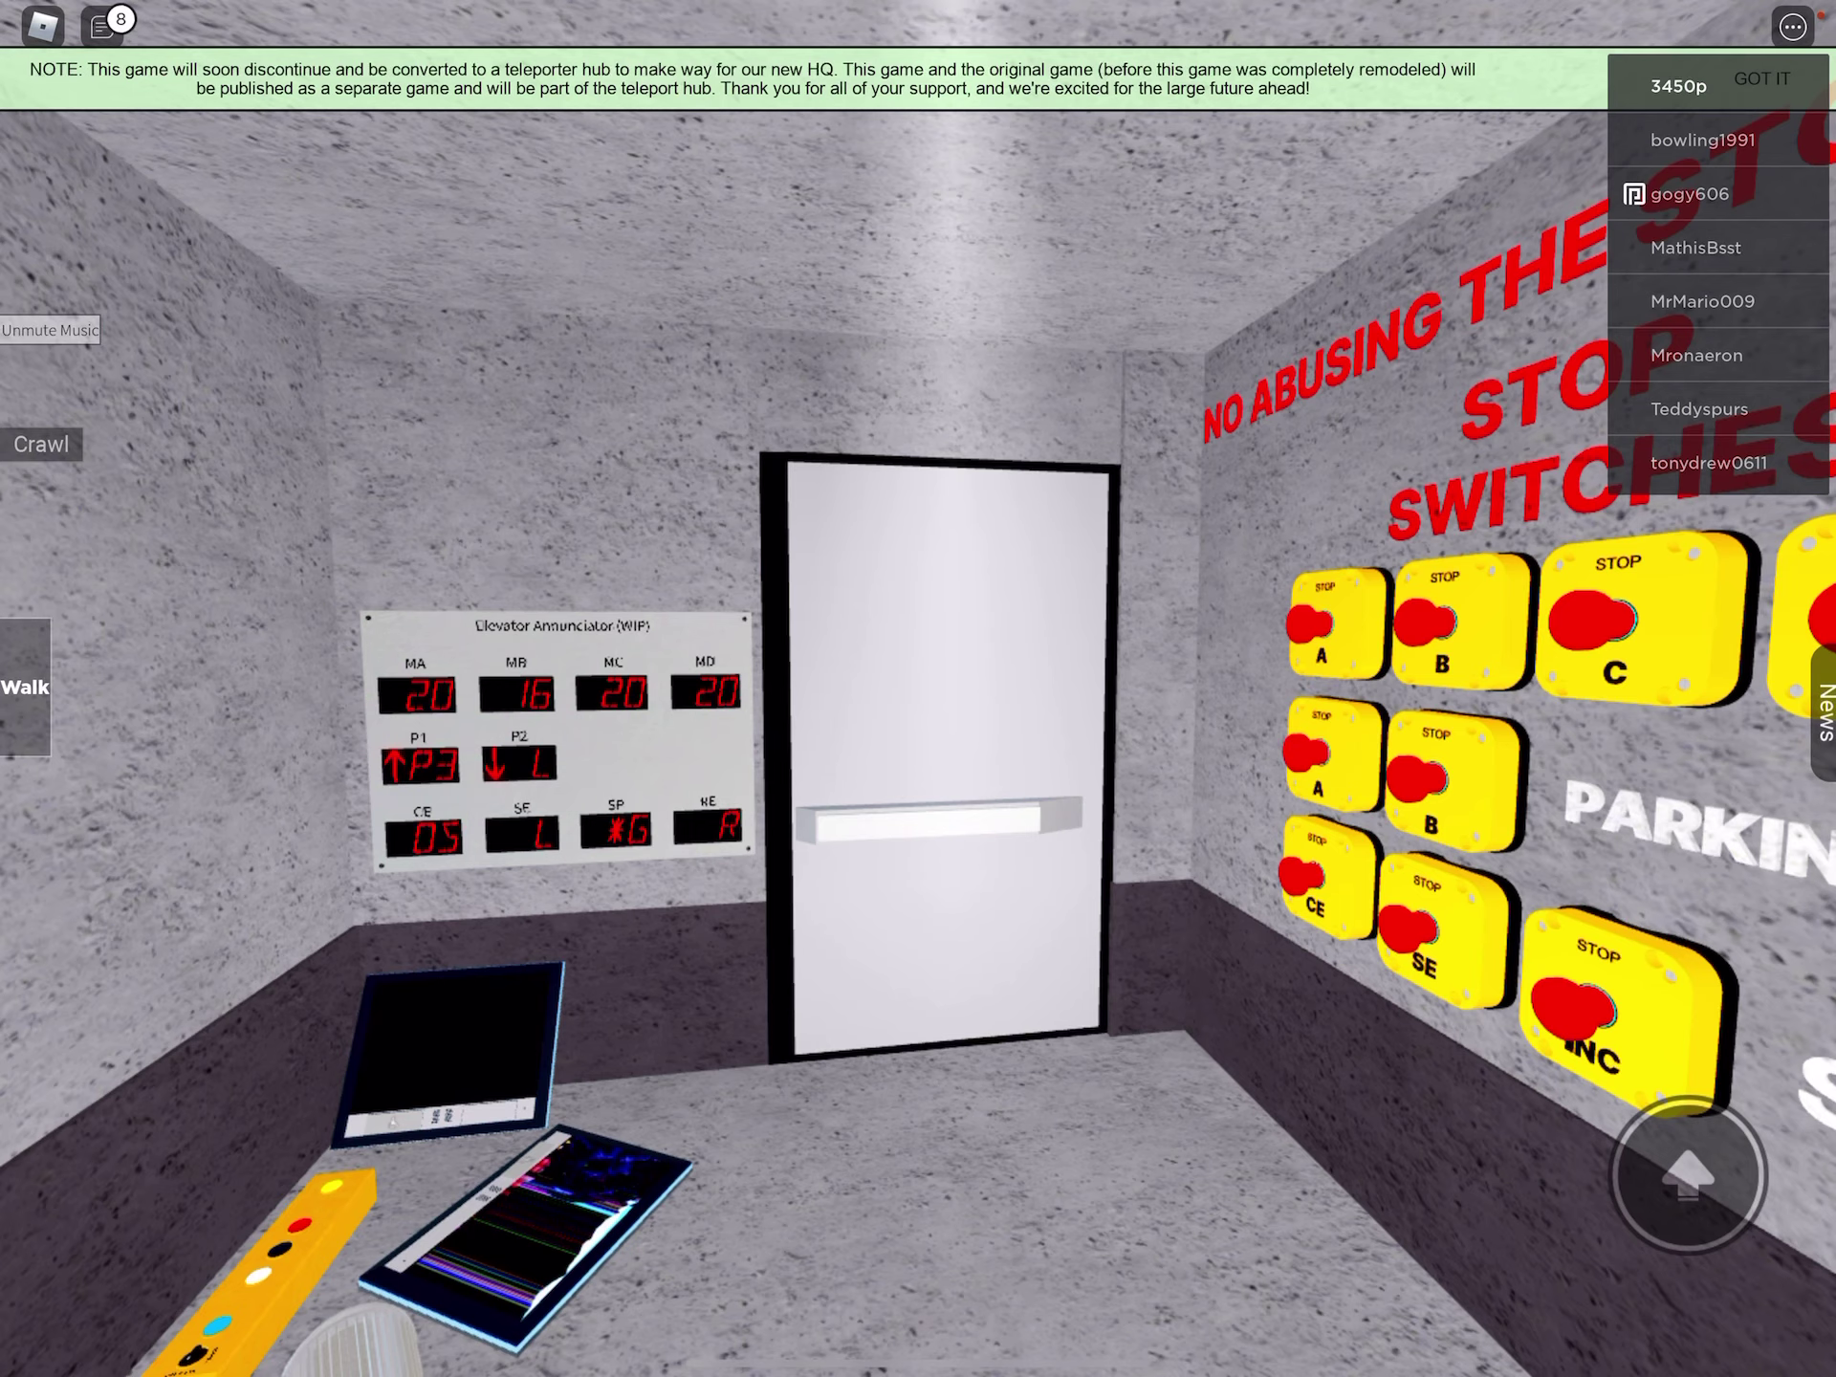
Look over the stop-switch wall and the Elevator Annunciator board.
key("w")
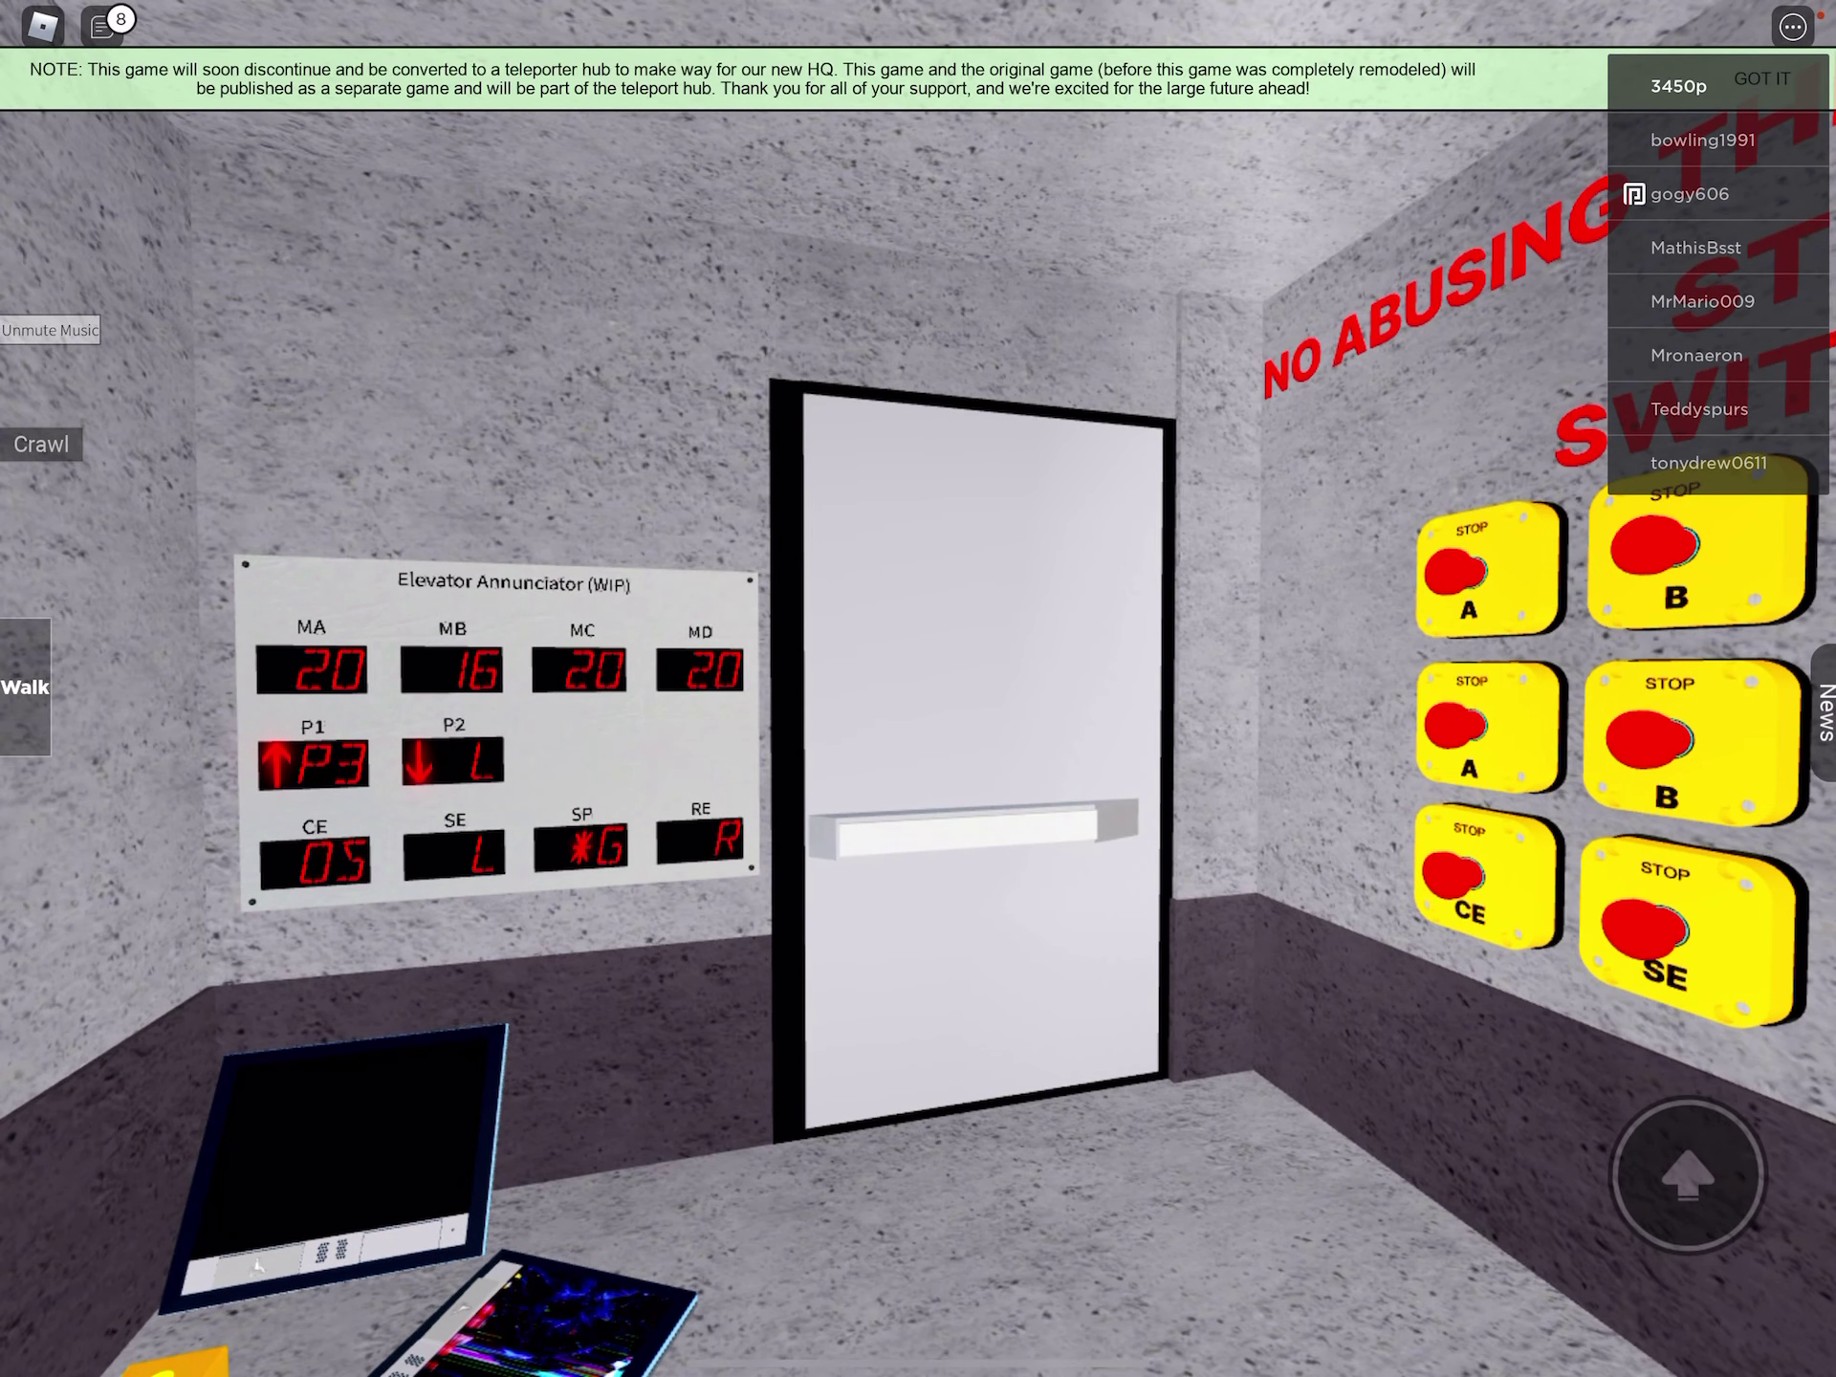
key("Right")
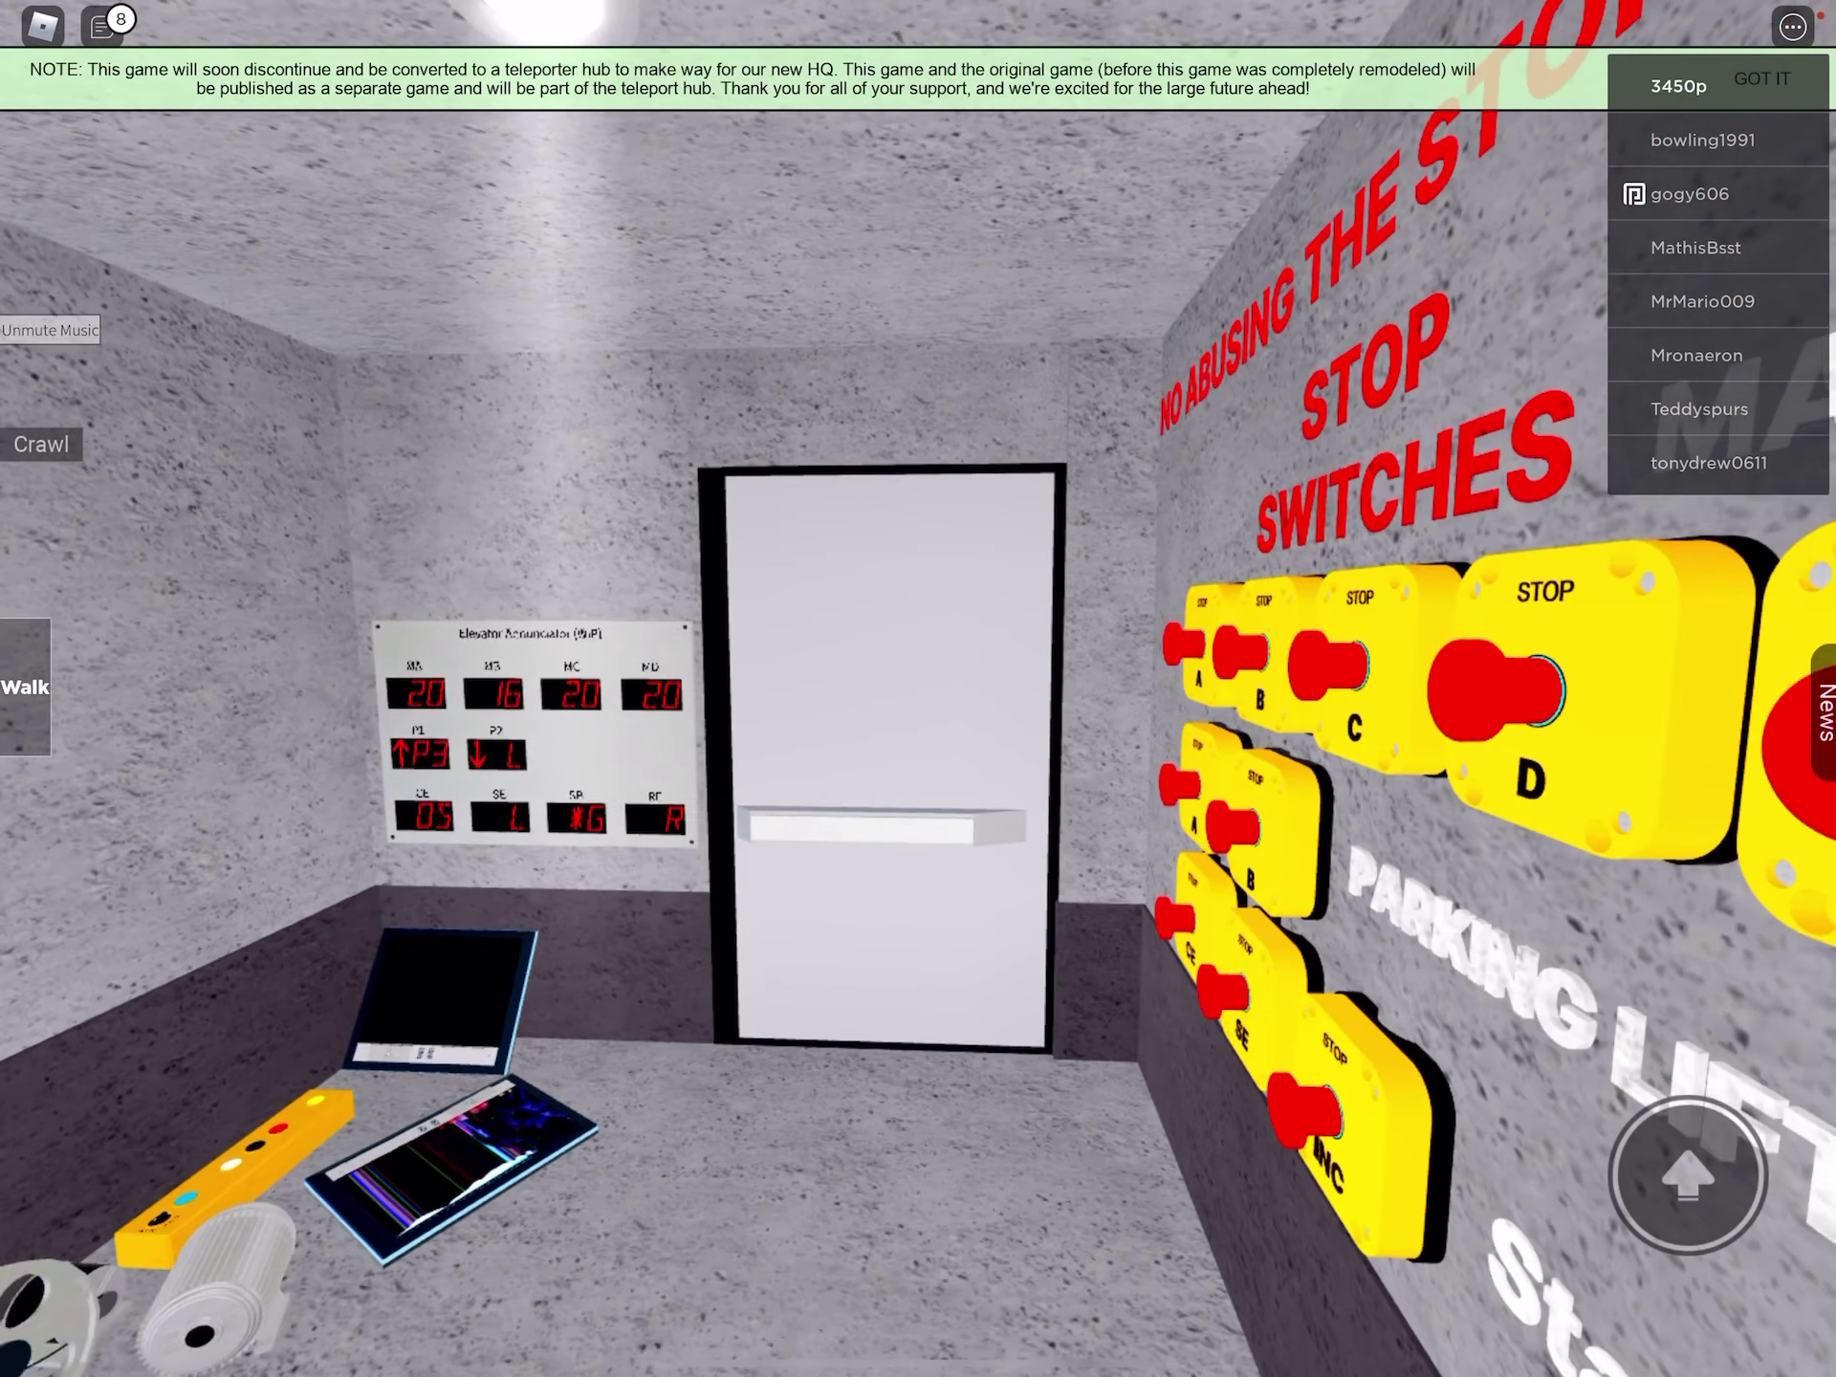
key("Right")
key("Left")
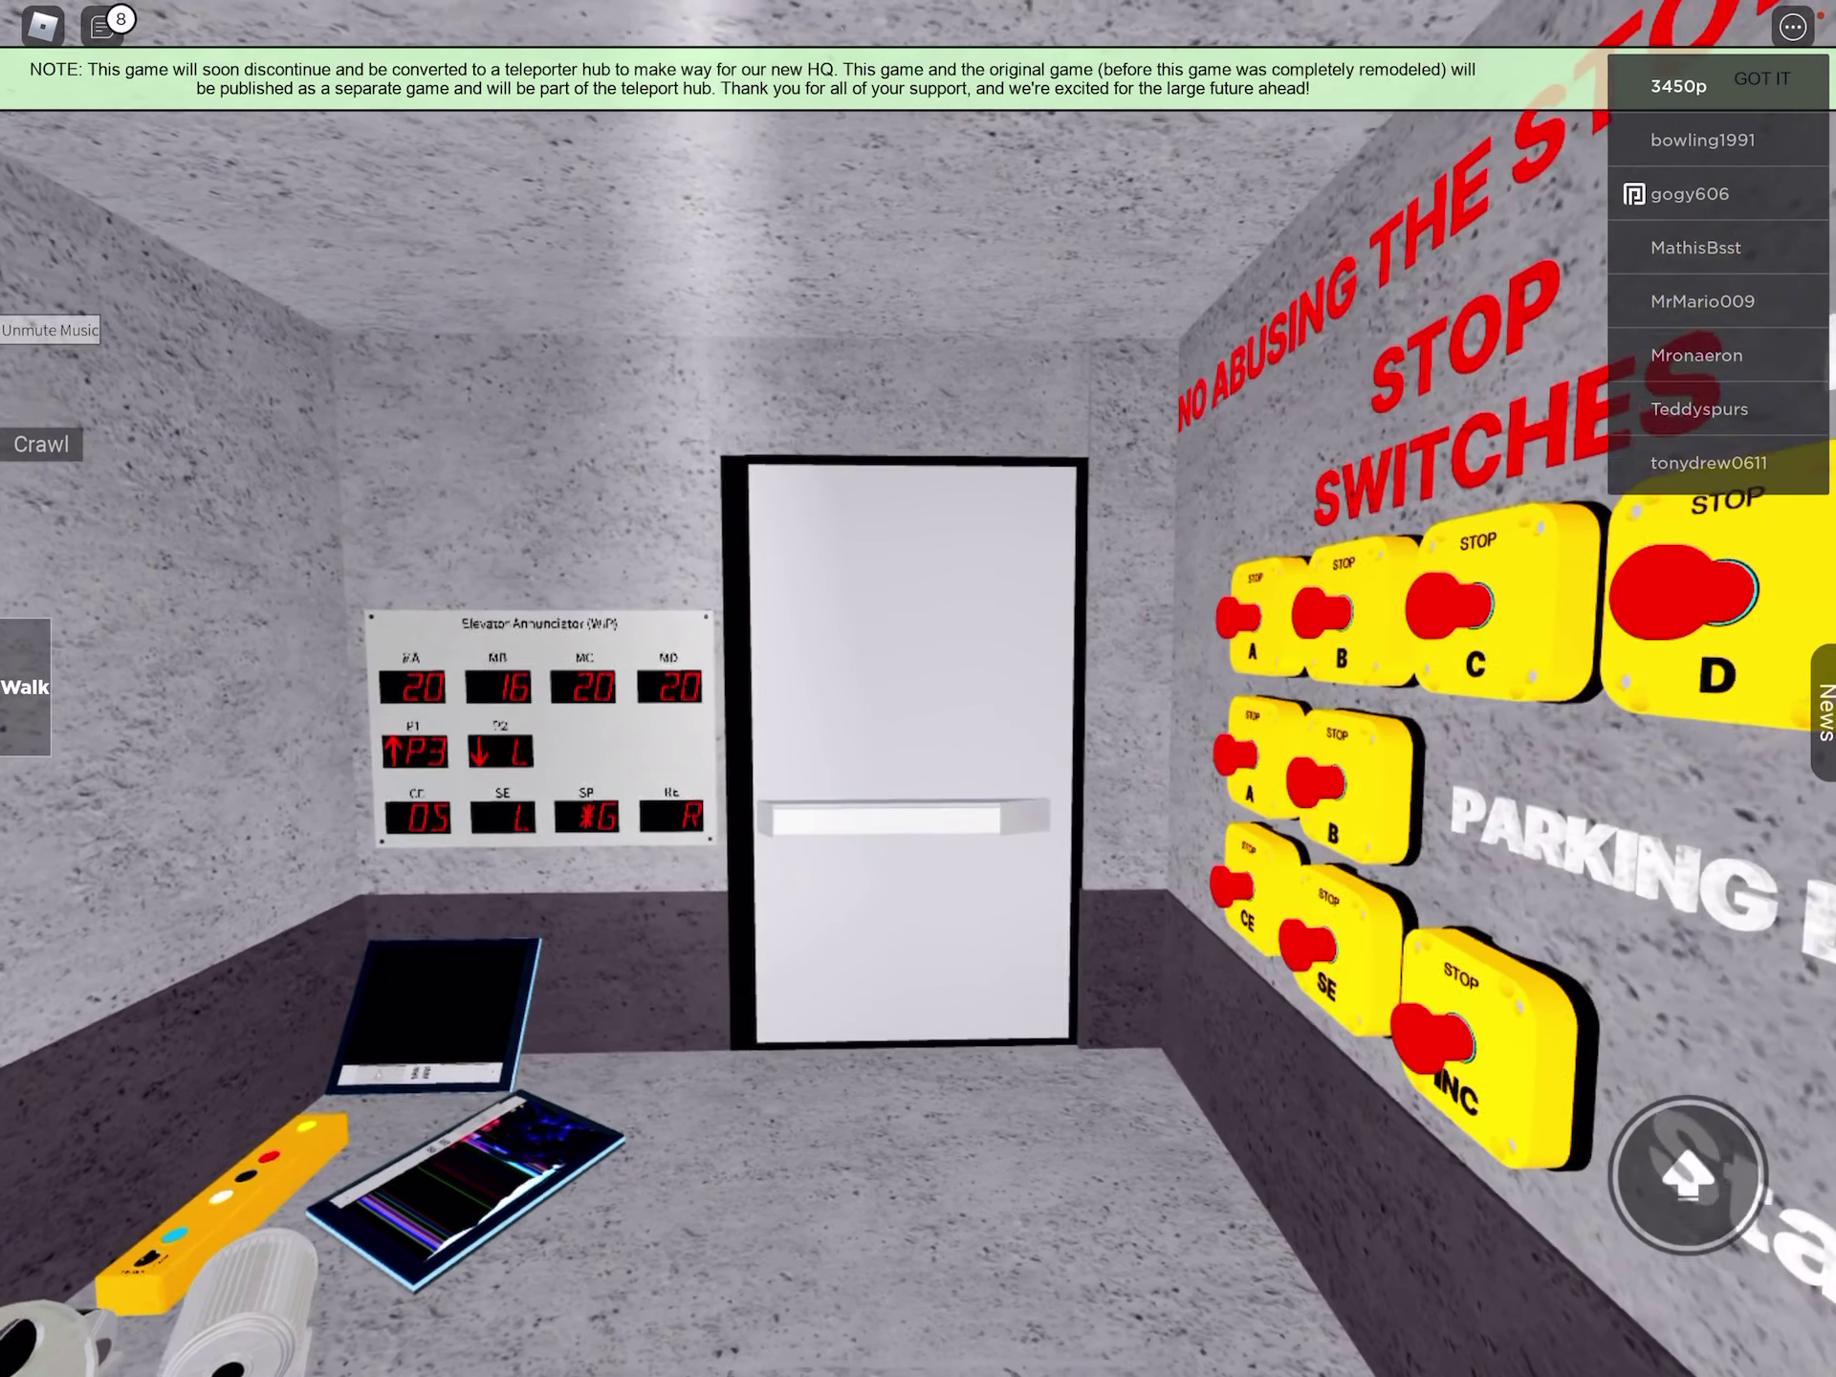
key("Left")
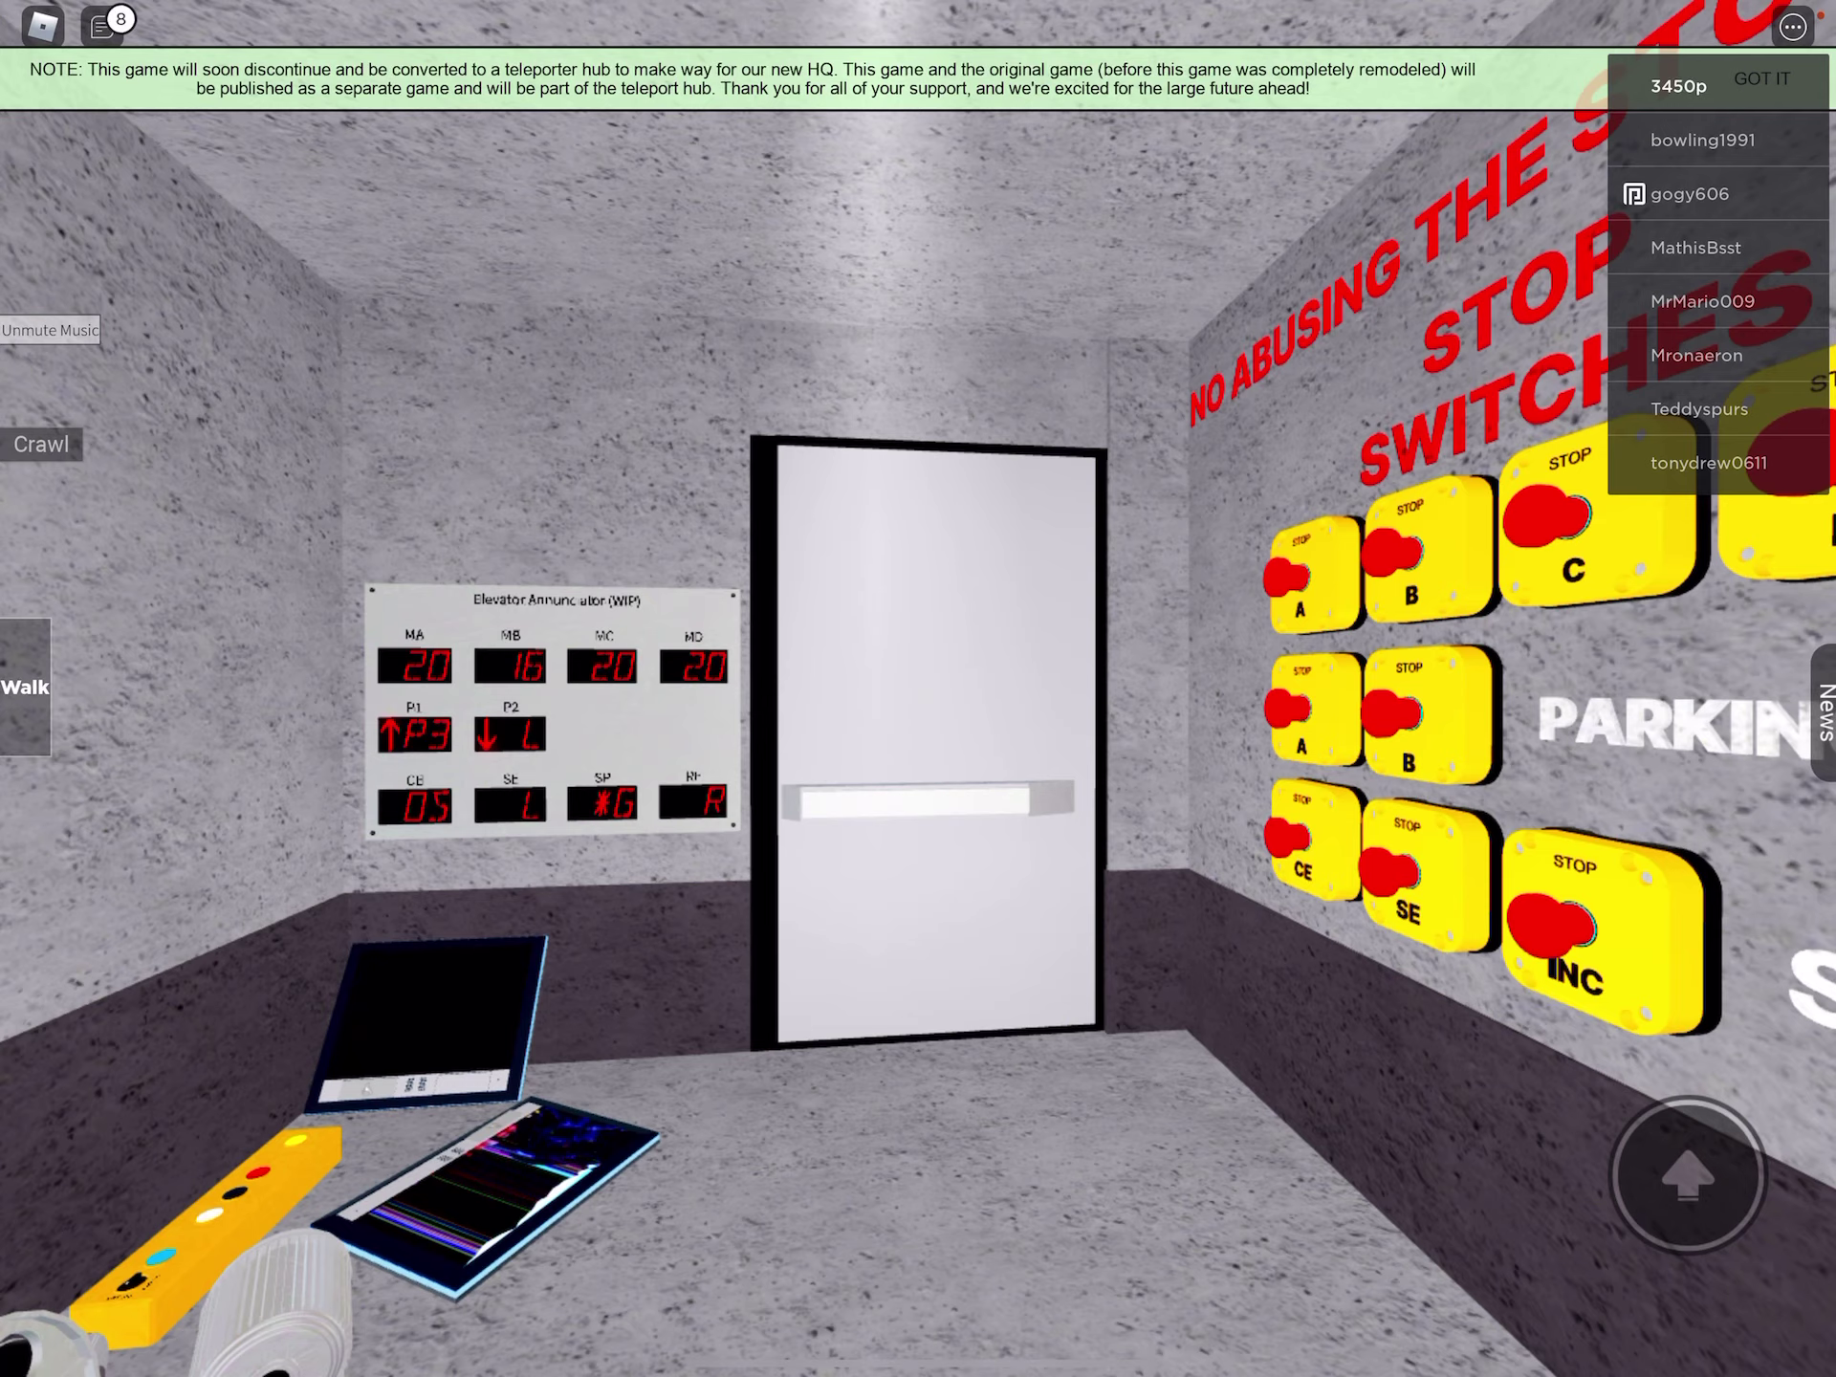
key("Right")
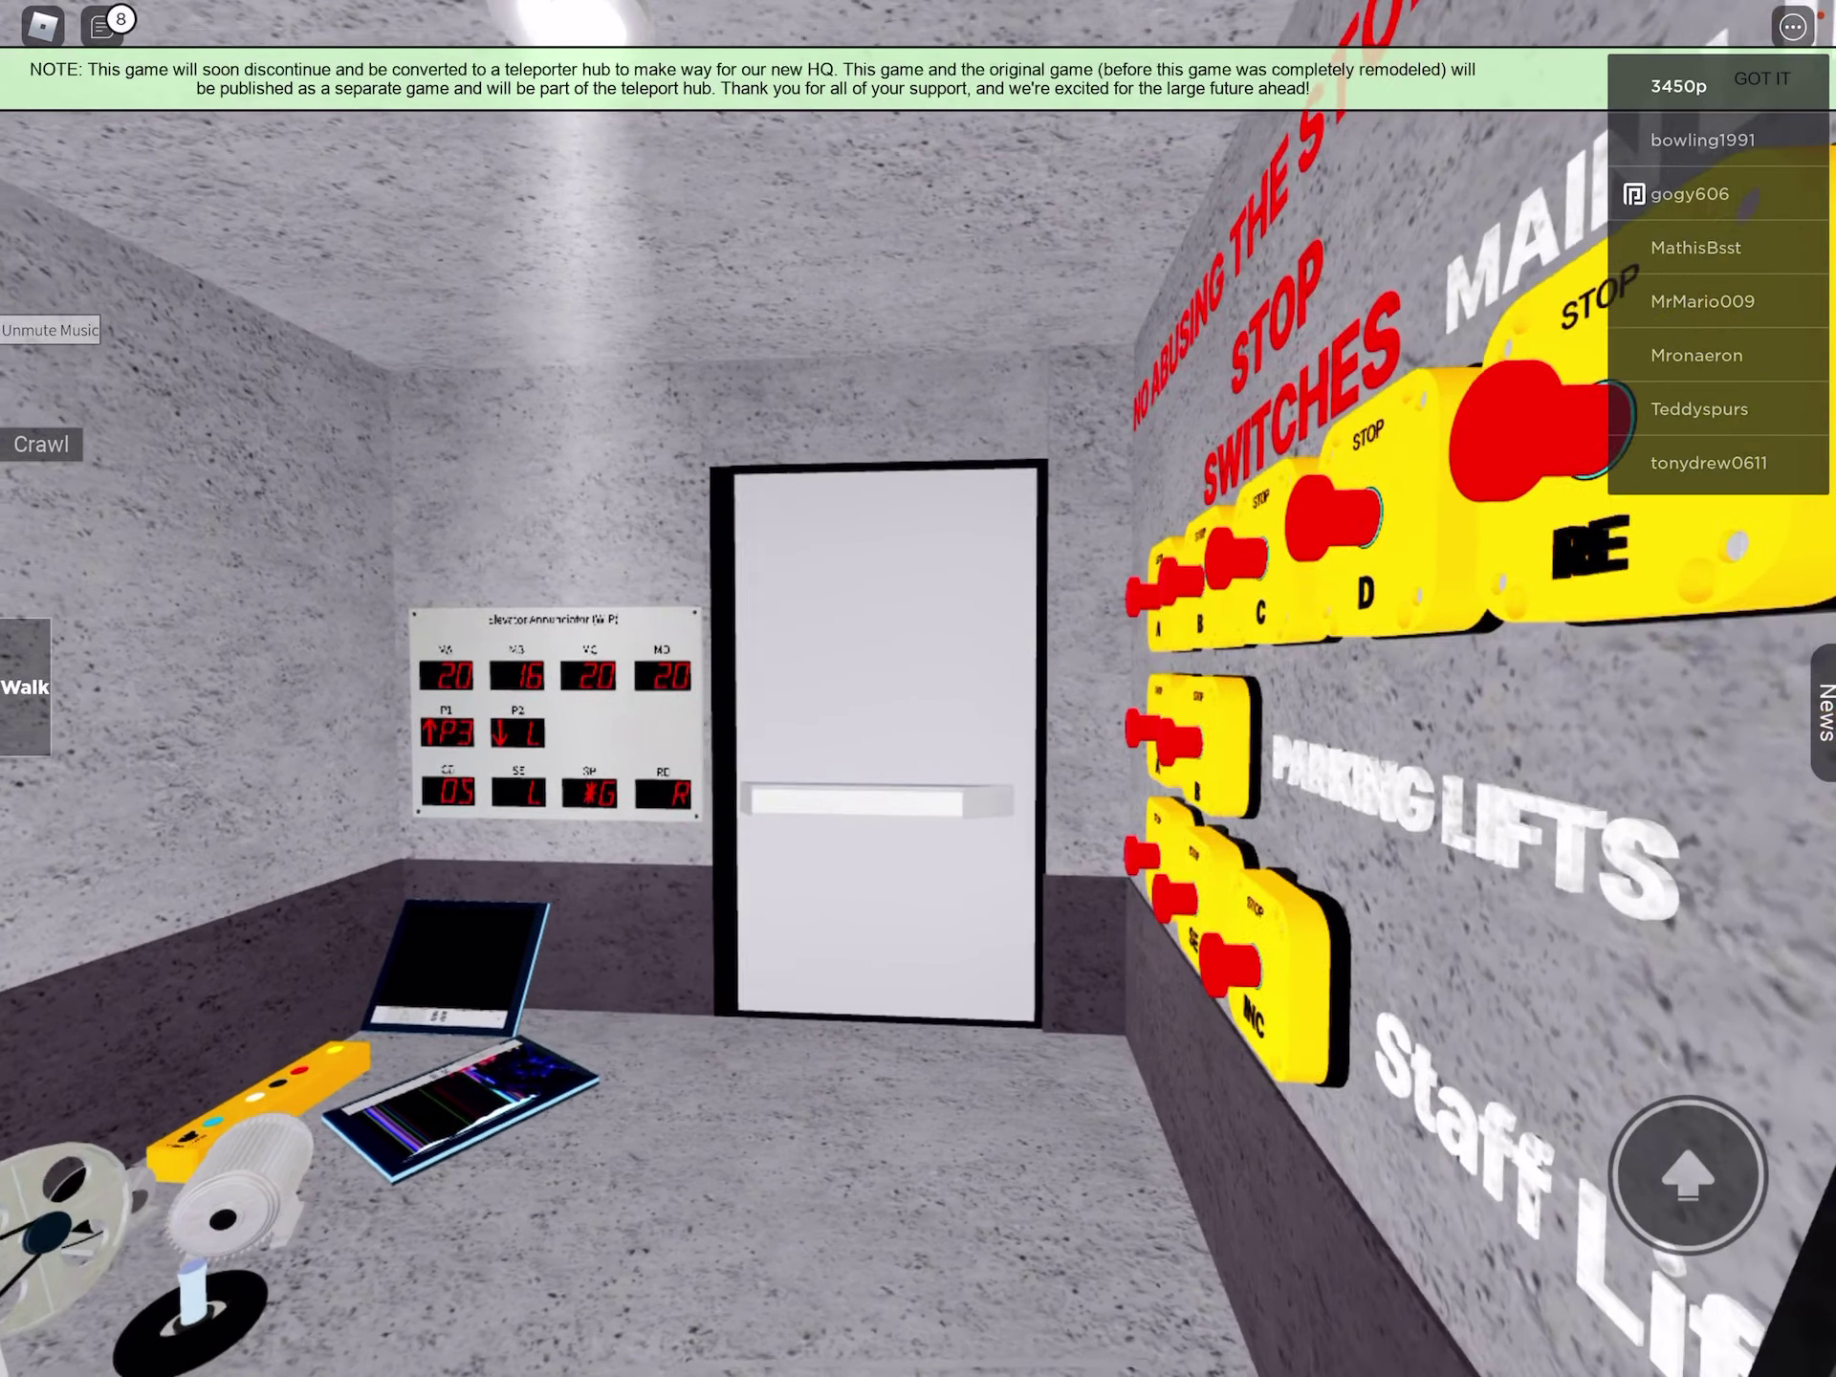
key("Left")
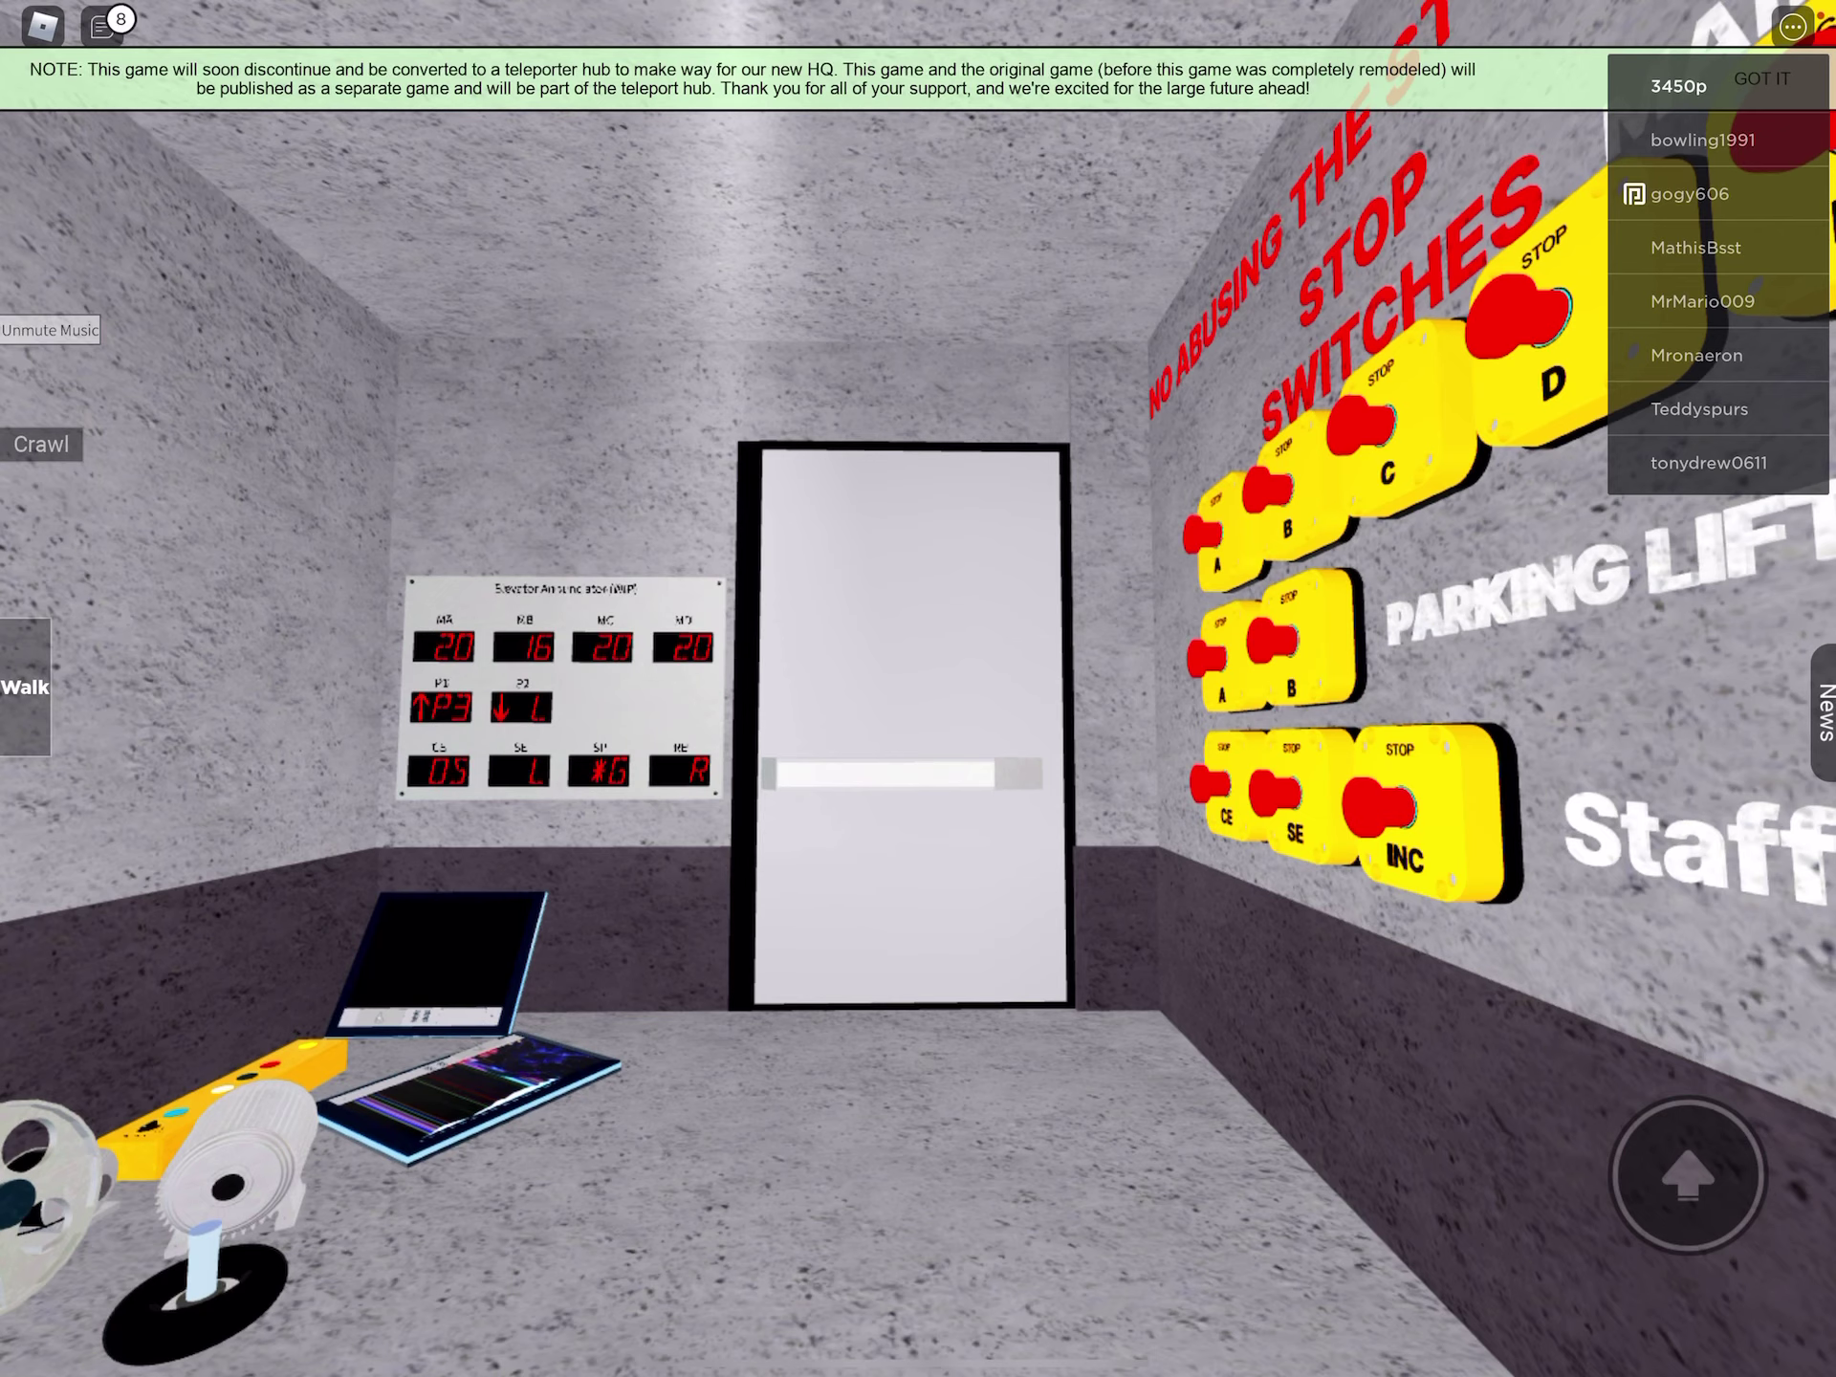
Walk up close to the white control-room door.
key("Up")
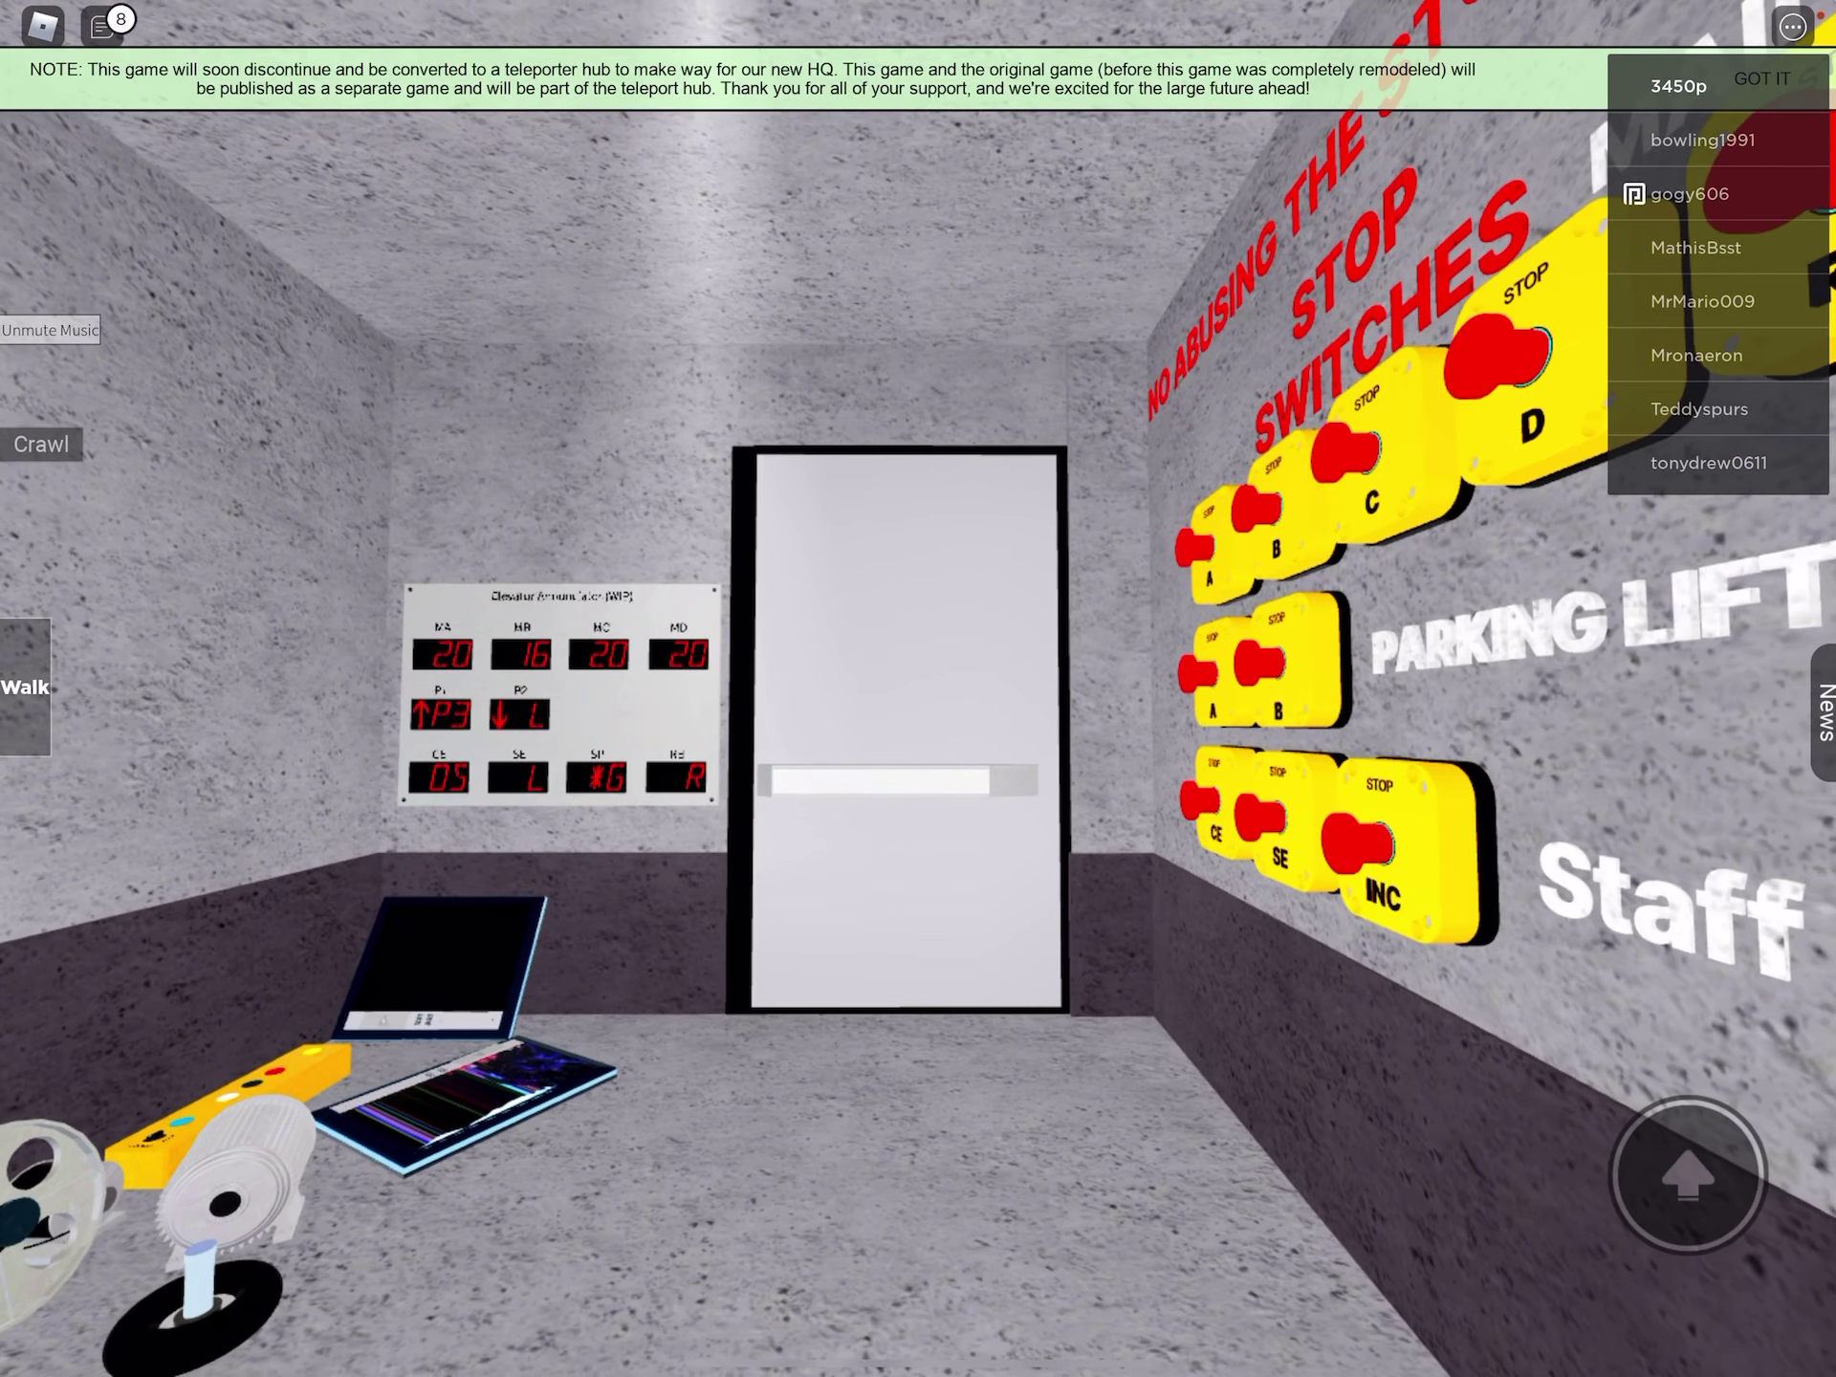
key("Down")
key("Up")
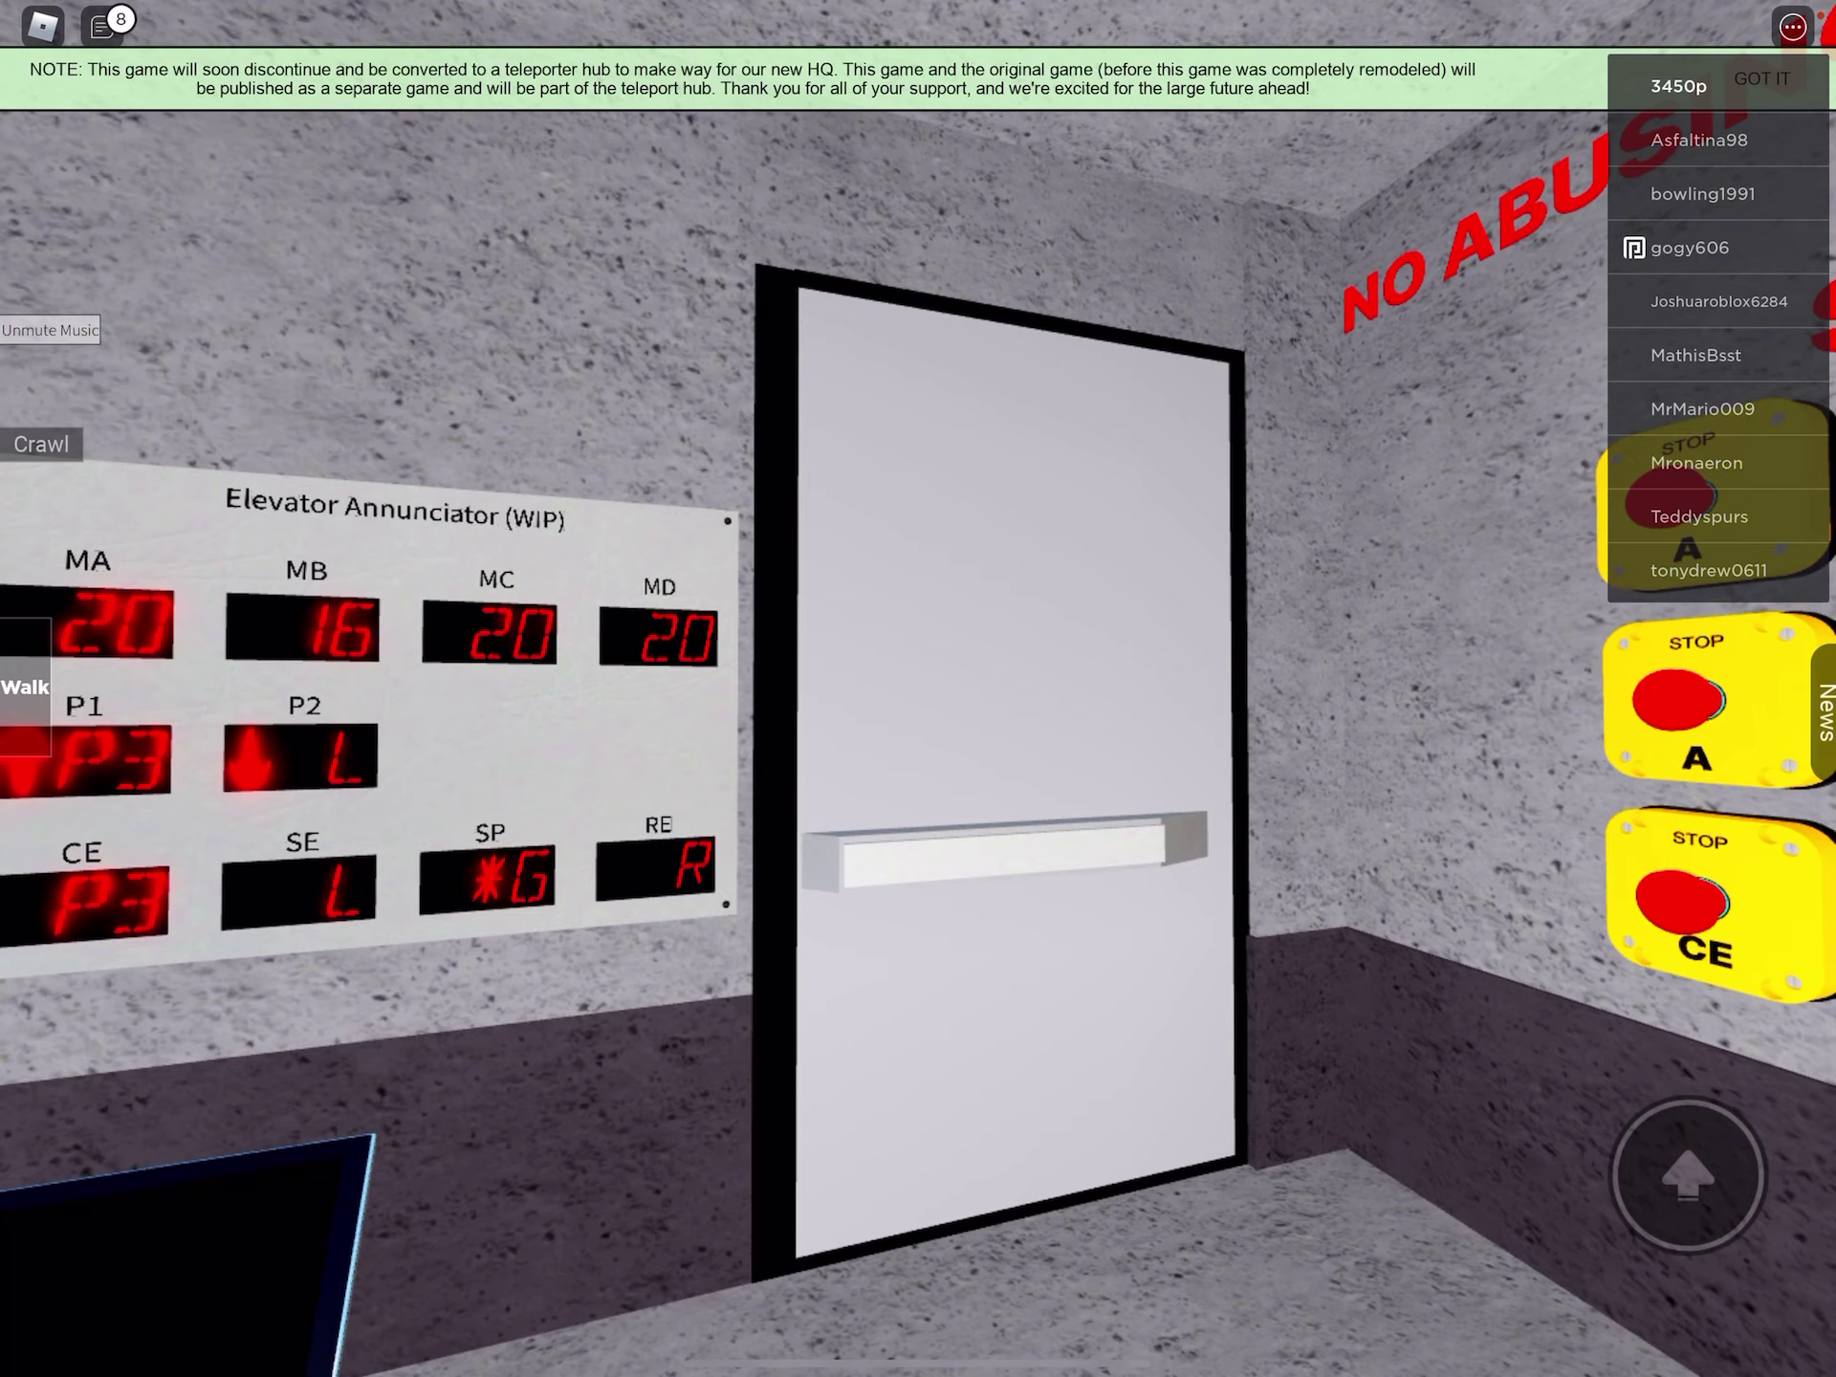
scroll(919, 689, "down", 5)
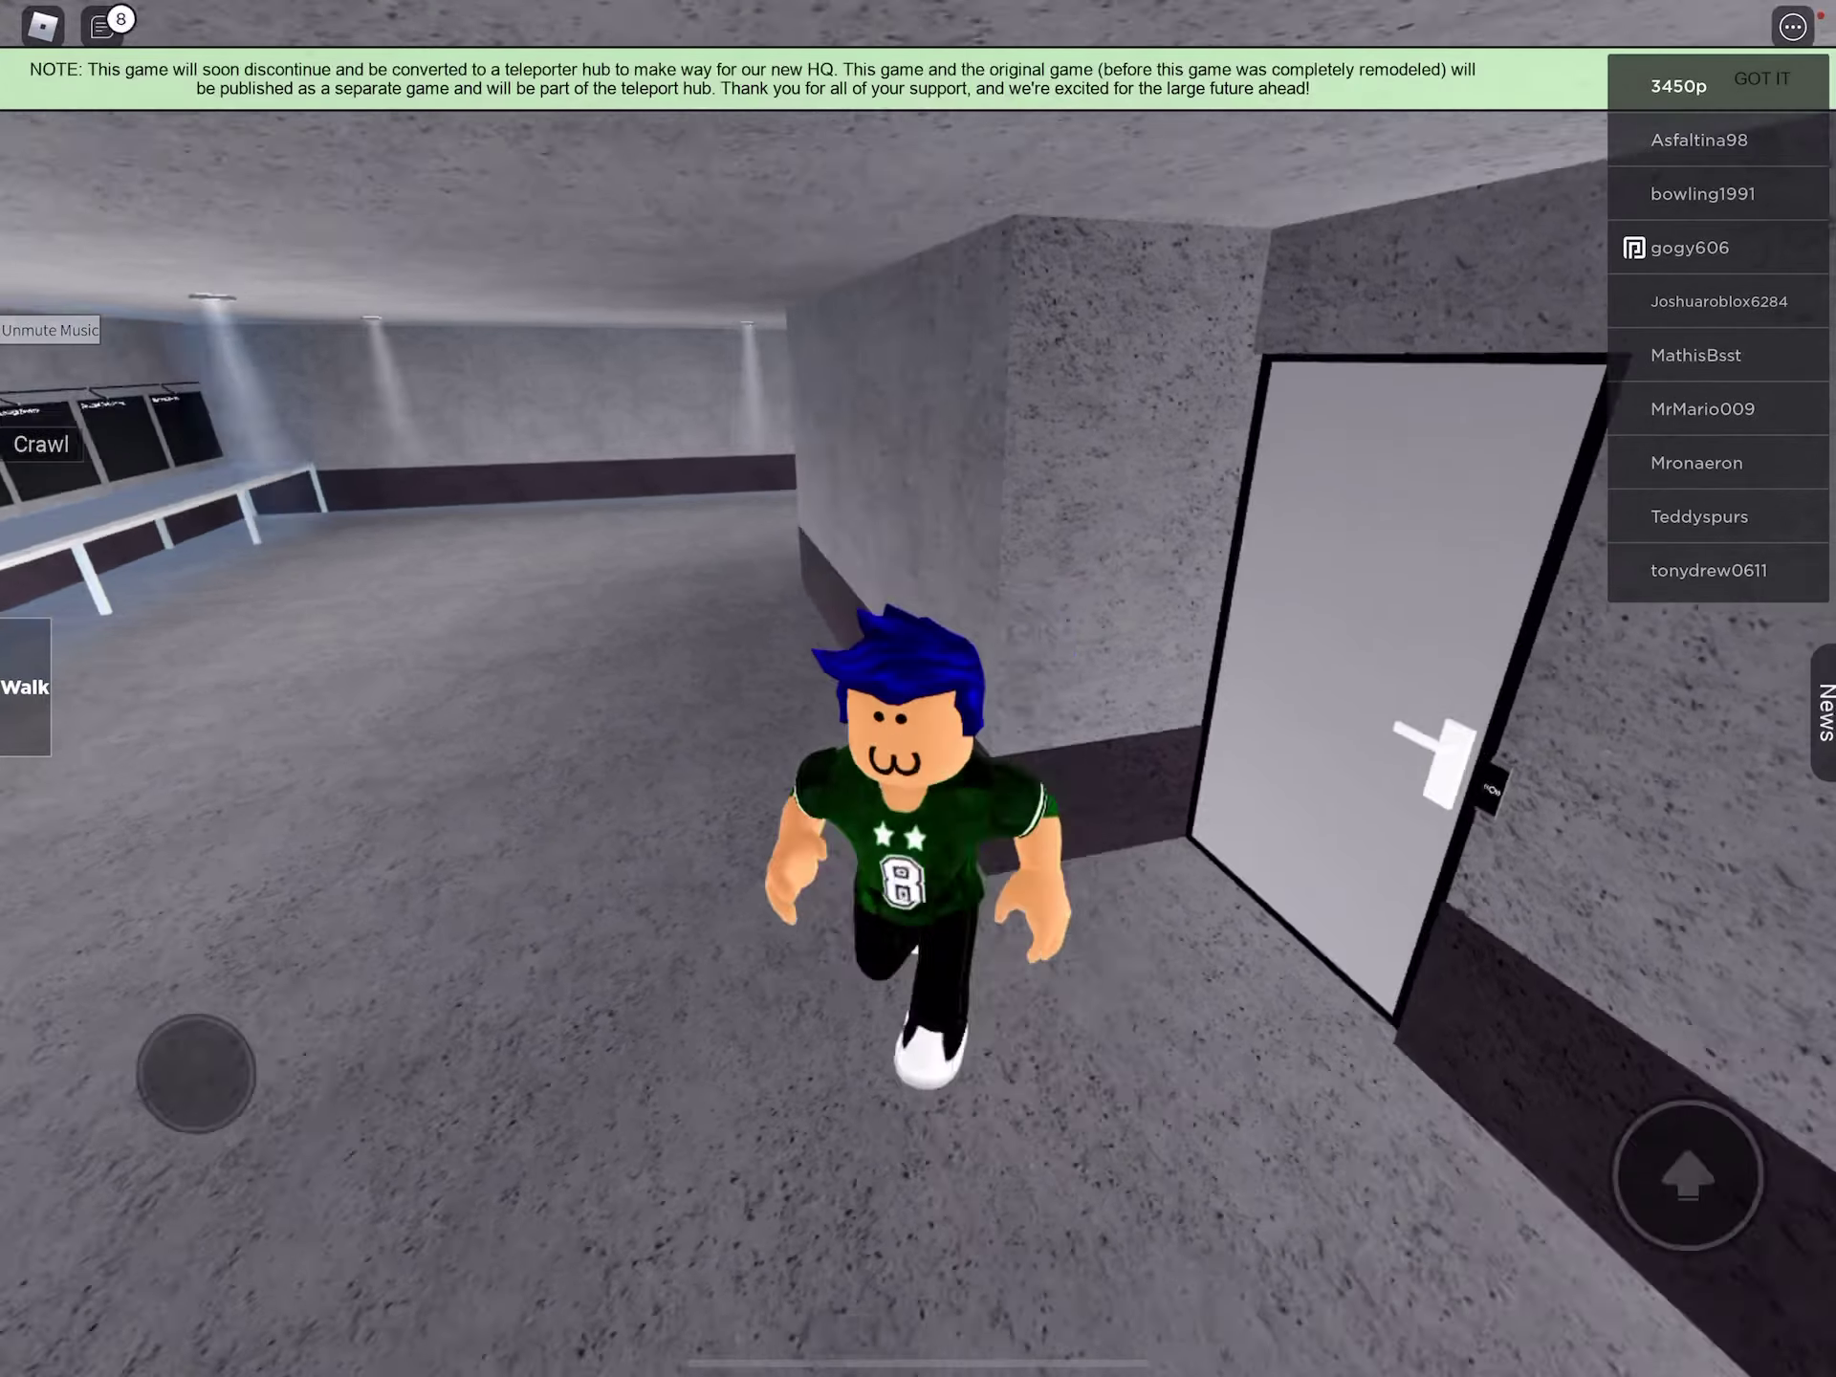
left_click_drag(137, 1065, 221, 1085)
scroll(919, 690, "up", 5)
mouse_move(718, 862)
left_mouse_down()
mouse_move(1149, 862)
mouse_move(575, 862)
left_mouse_up()
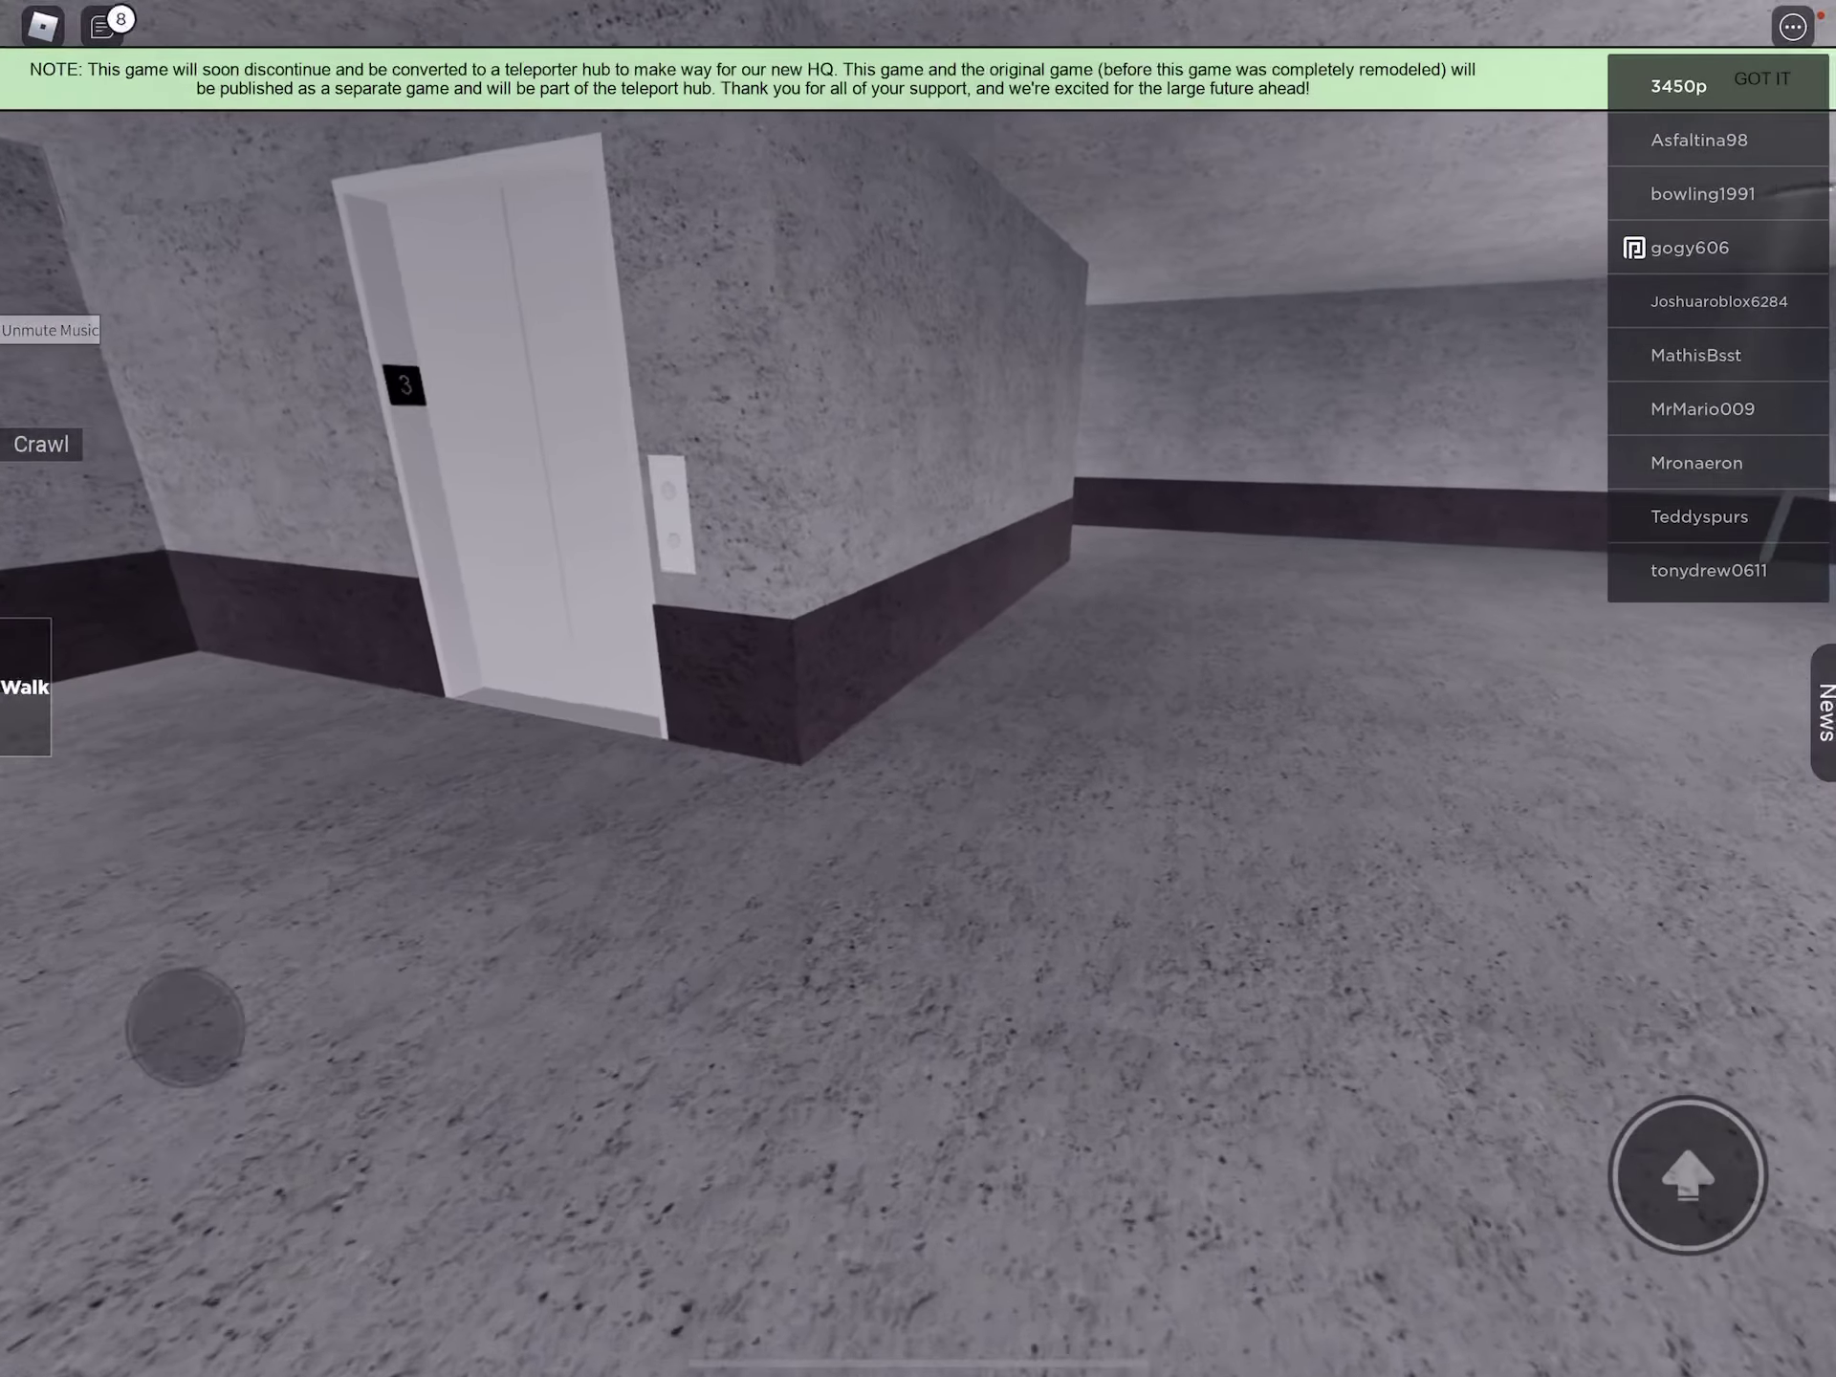
key("w")
left_click_drag(163, 1084, 162, 1083)
mouse_move(198, 1119)
left_mouse_down()
mouse_move(51, 1025)
mouse_move(164, 1099)
left_mouse_up()
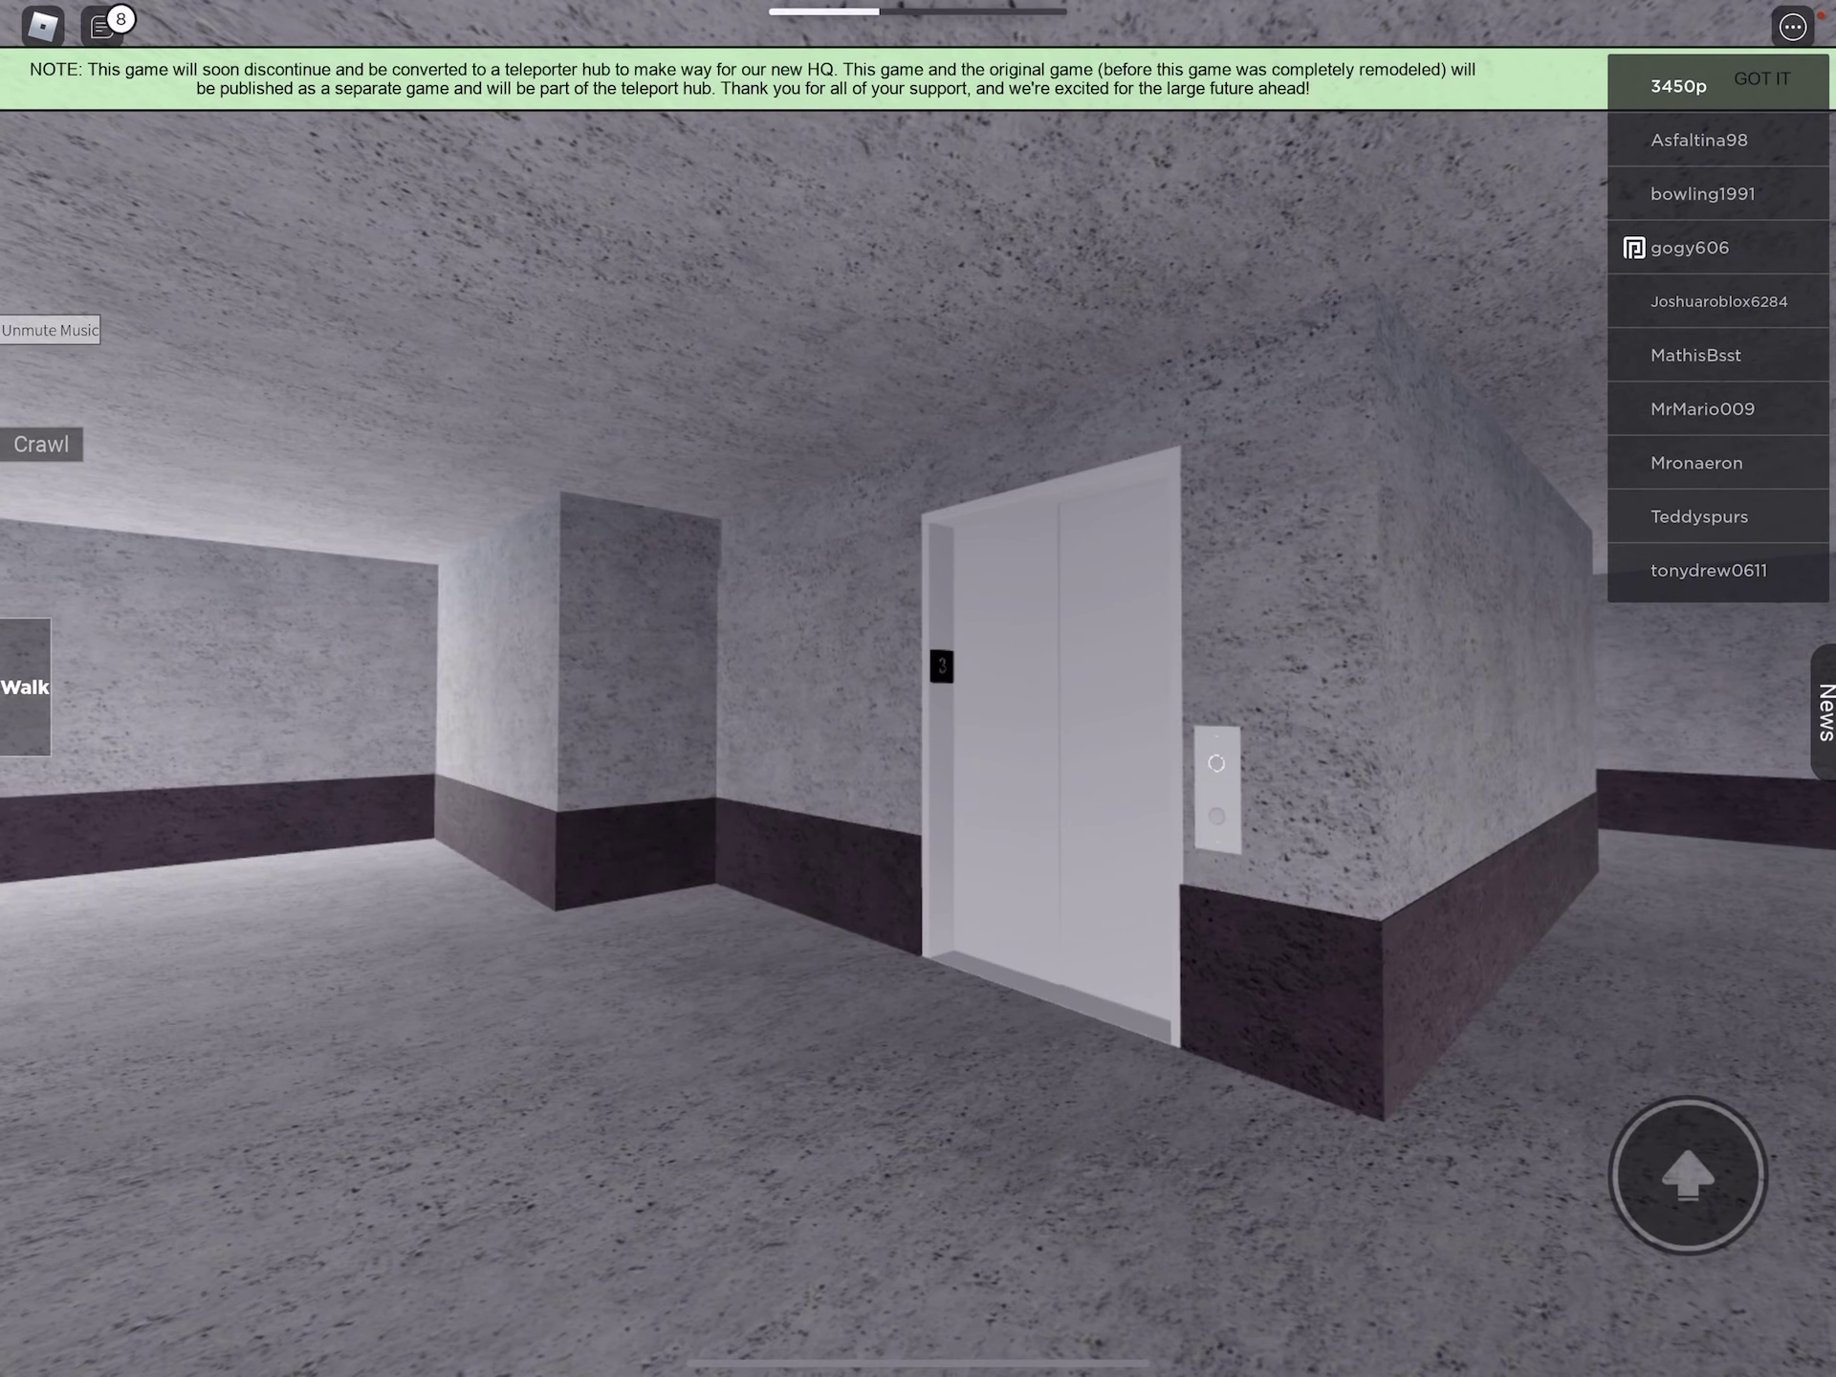
mouse_move(196, 999)
left_mouse_down()
mouse_move(255, 1077)
mouse_move(216, 1062)
mouse_move(206, 989)
left_mouse_up()
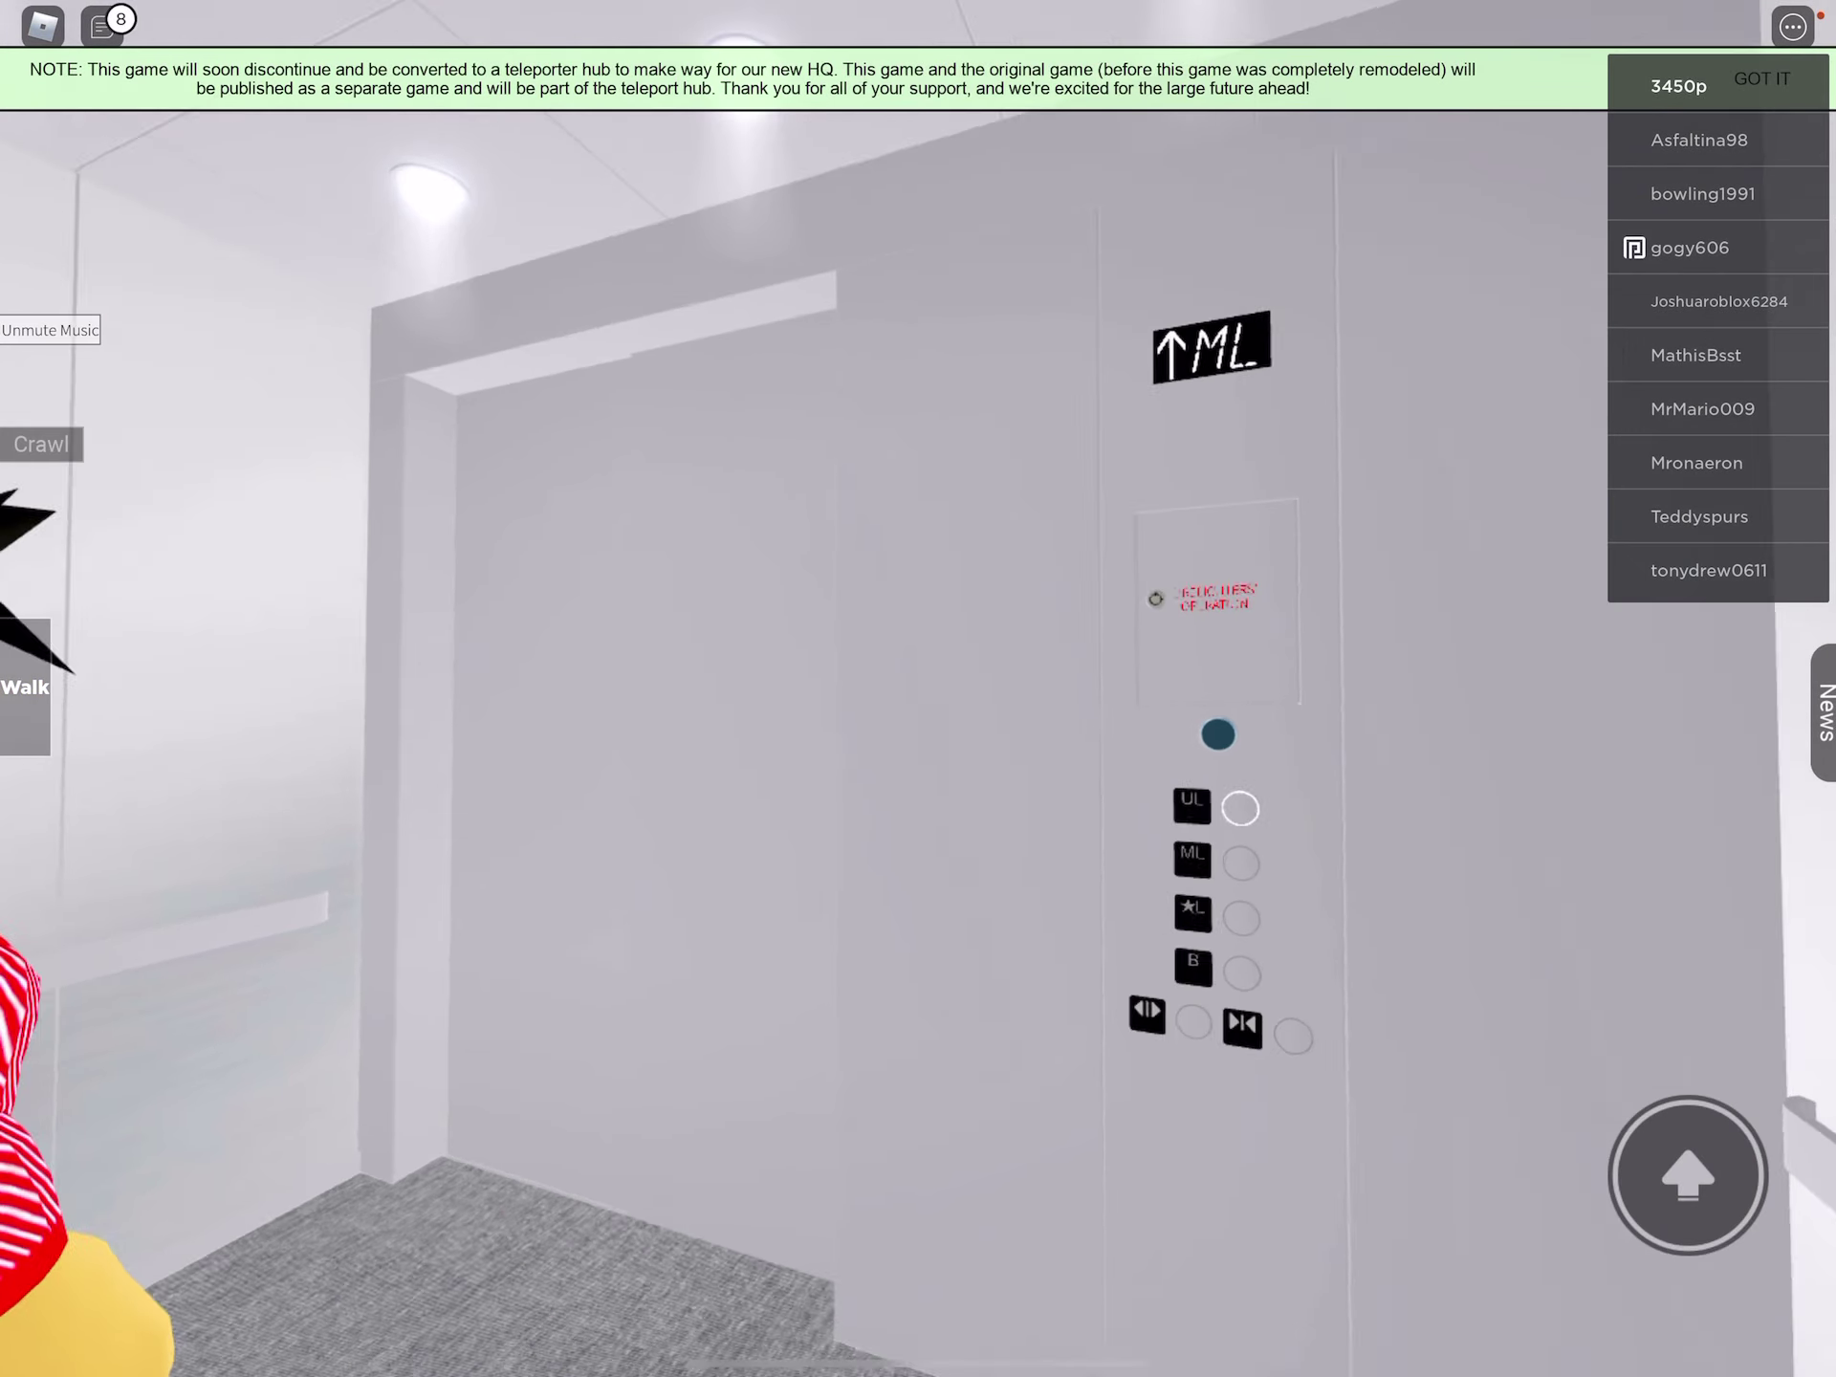
Ride up to floor 4 (UL) and walk out toward the 'Welcome to Cortex' lounge.
left_click_drag(1148, 717, 646, 718)
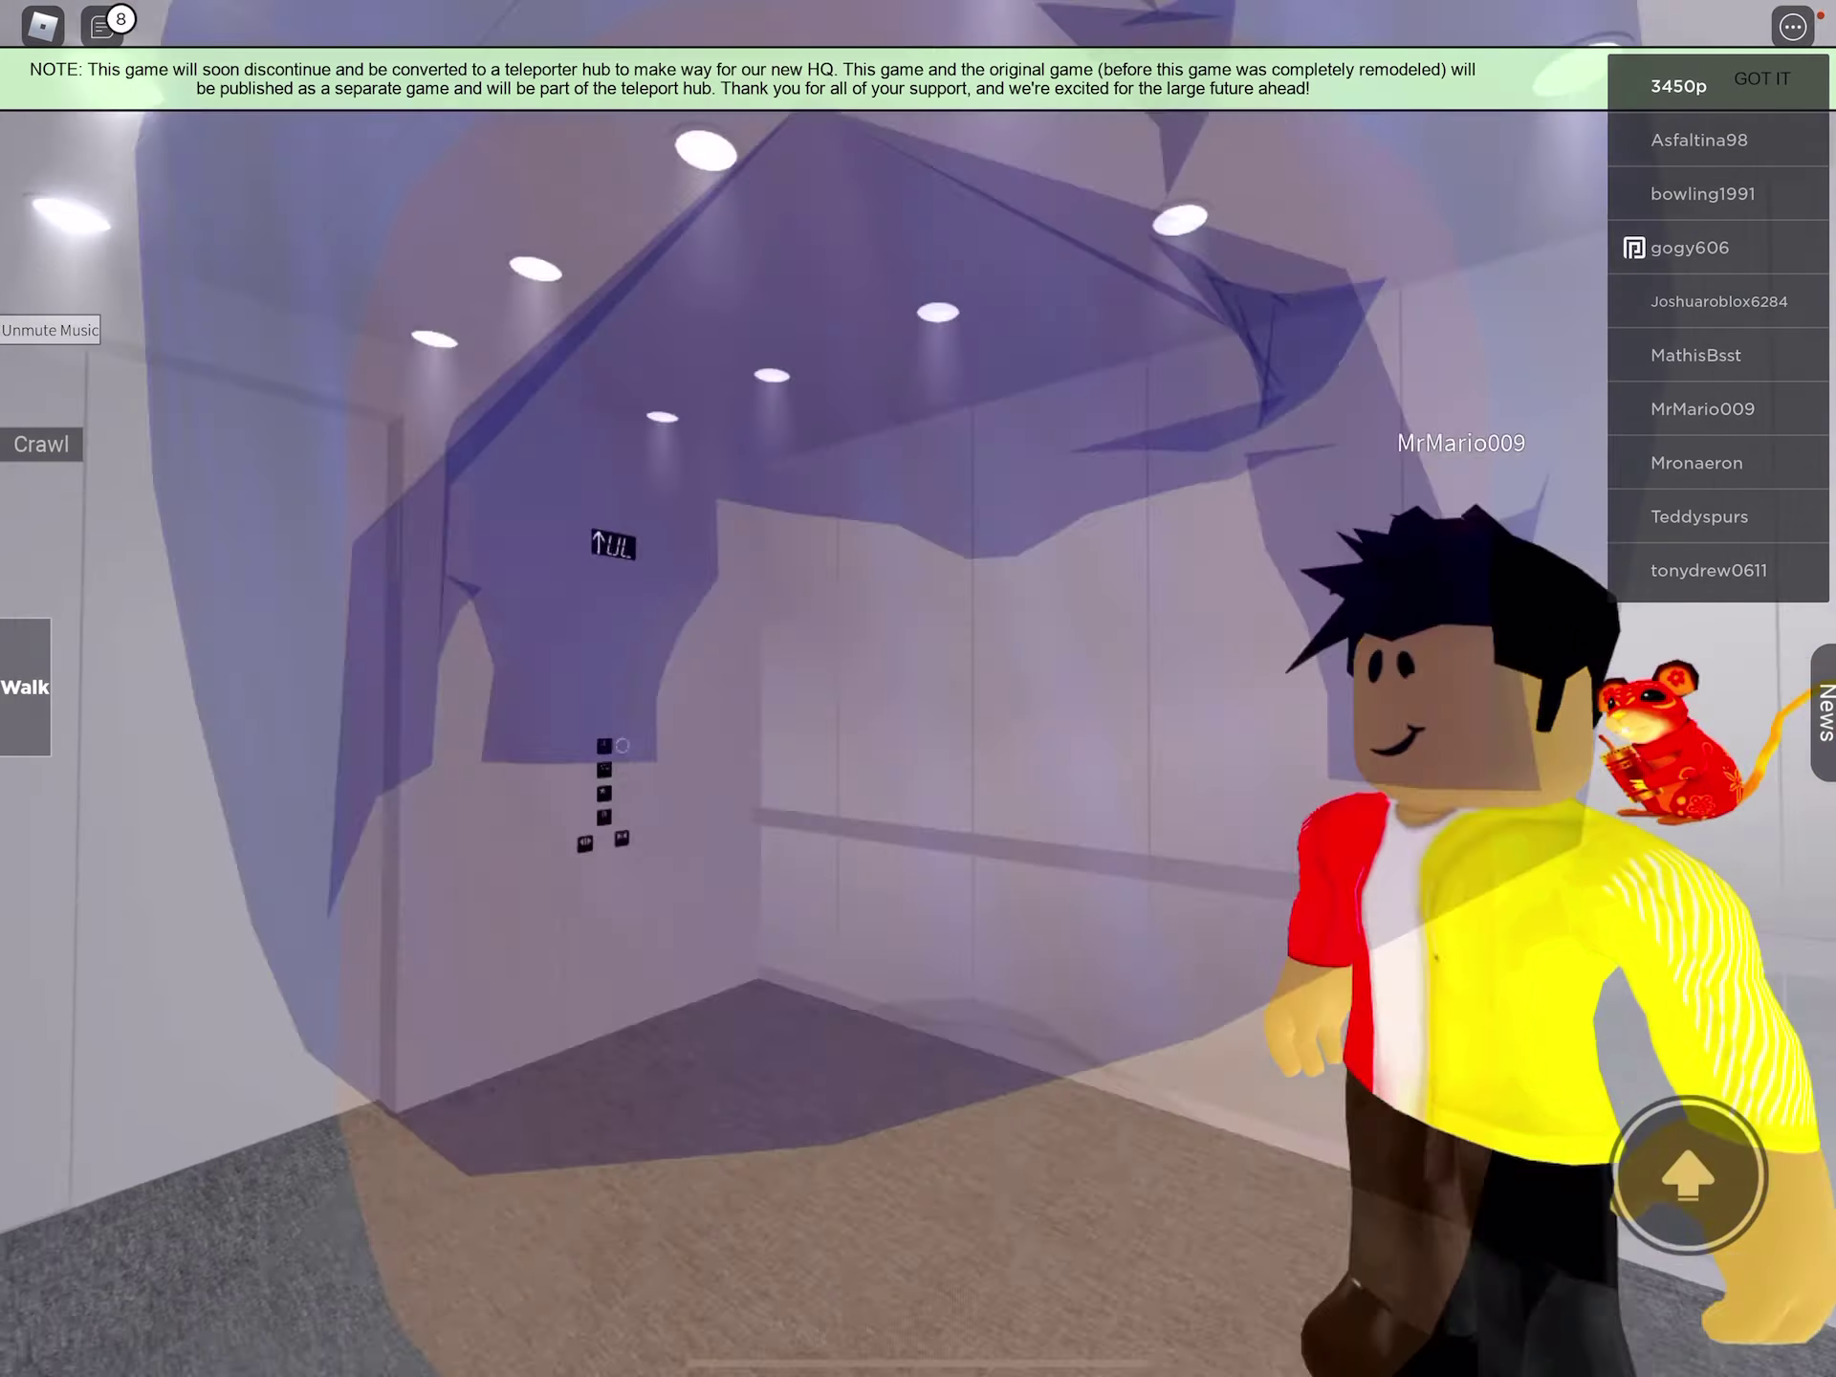
left_click_drag(1292, 717, 503, 717)
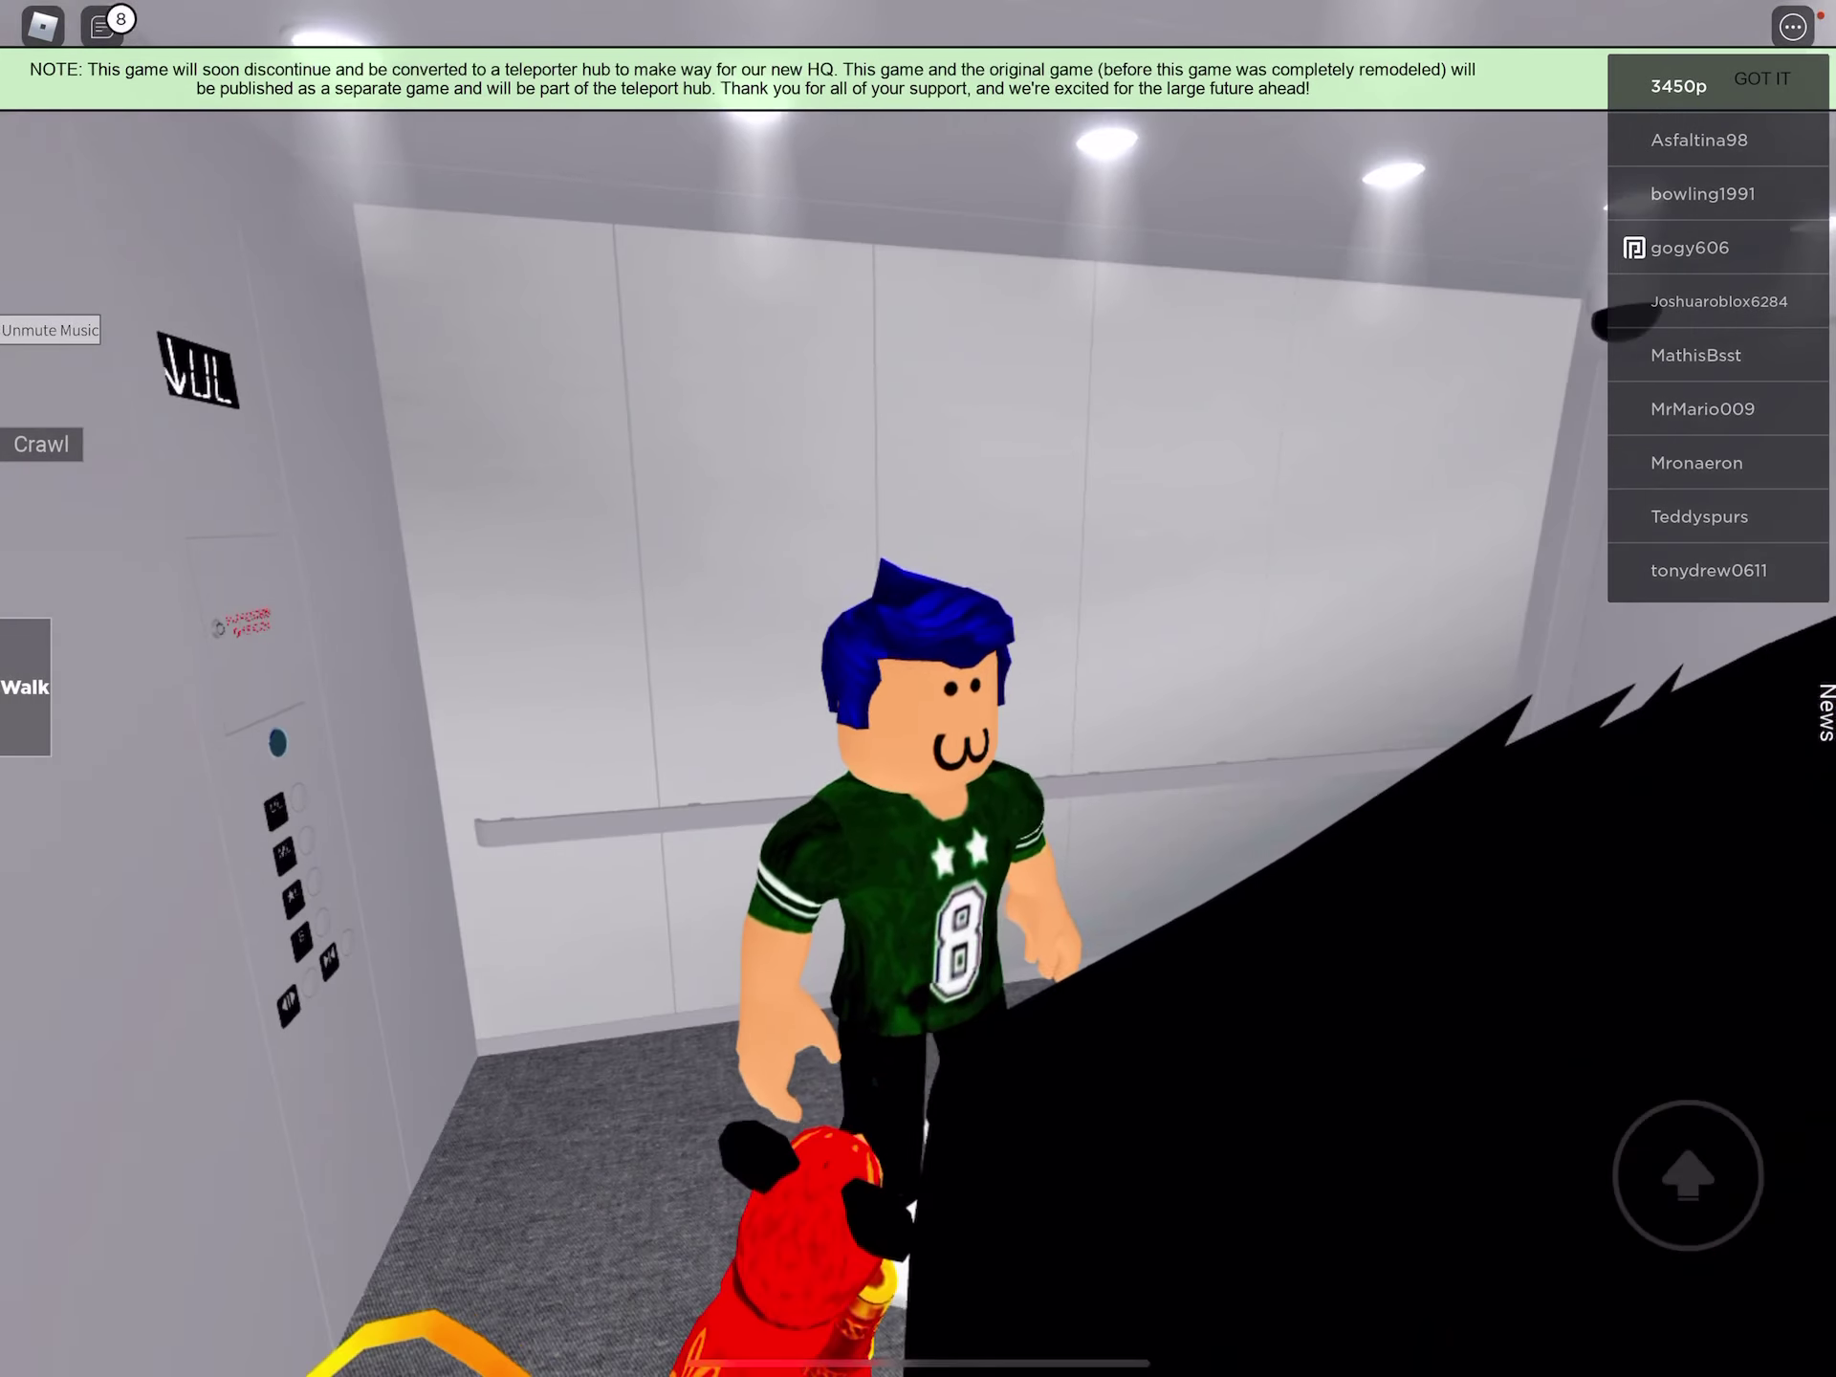
left_click_drag(1147, 717, 431, 718)
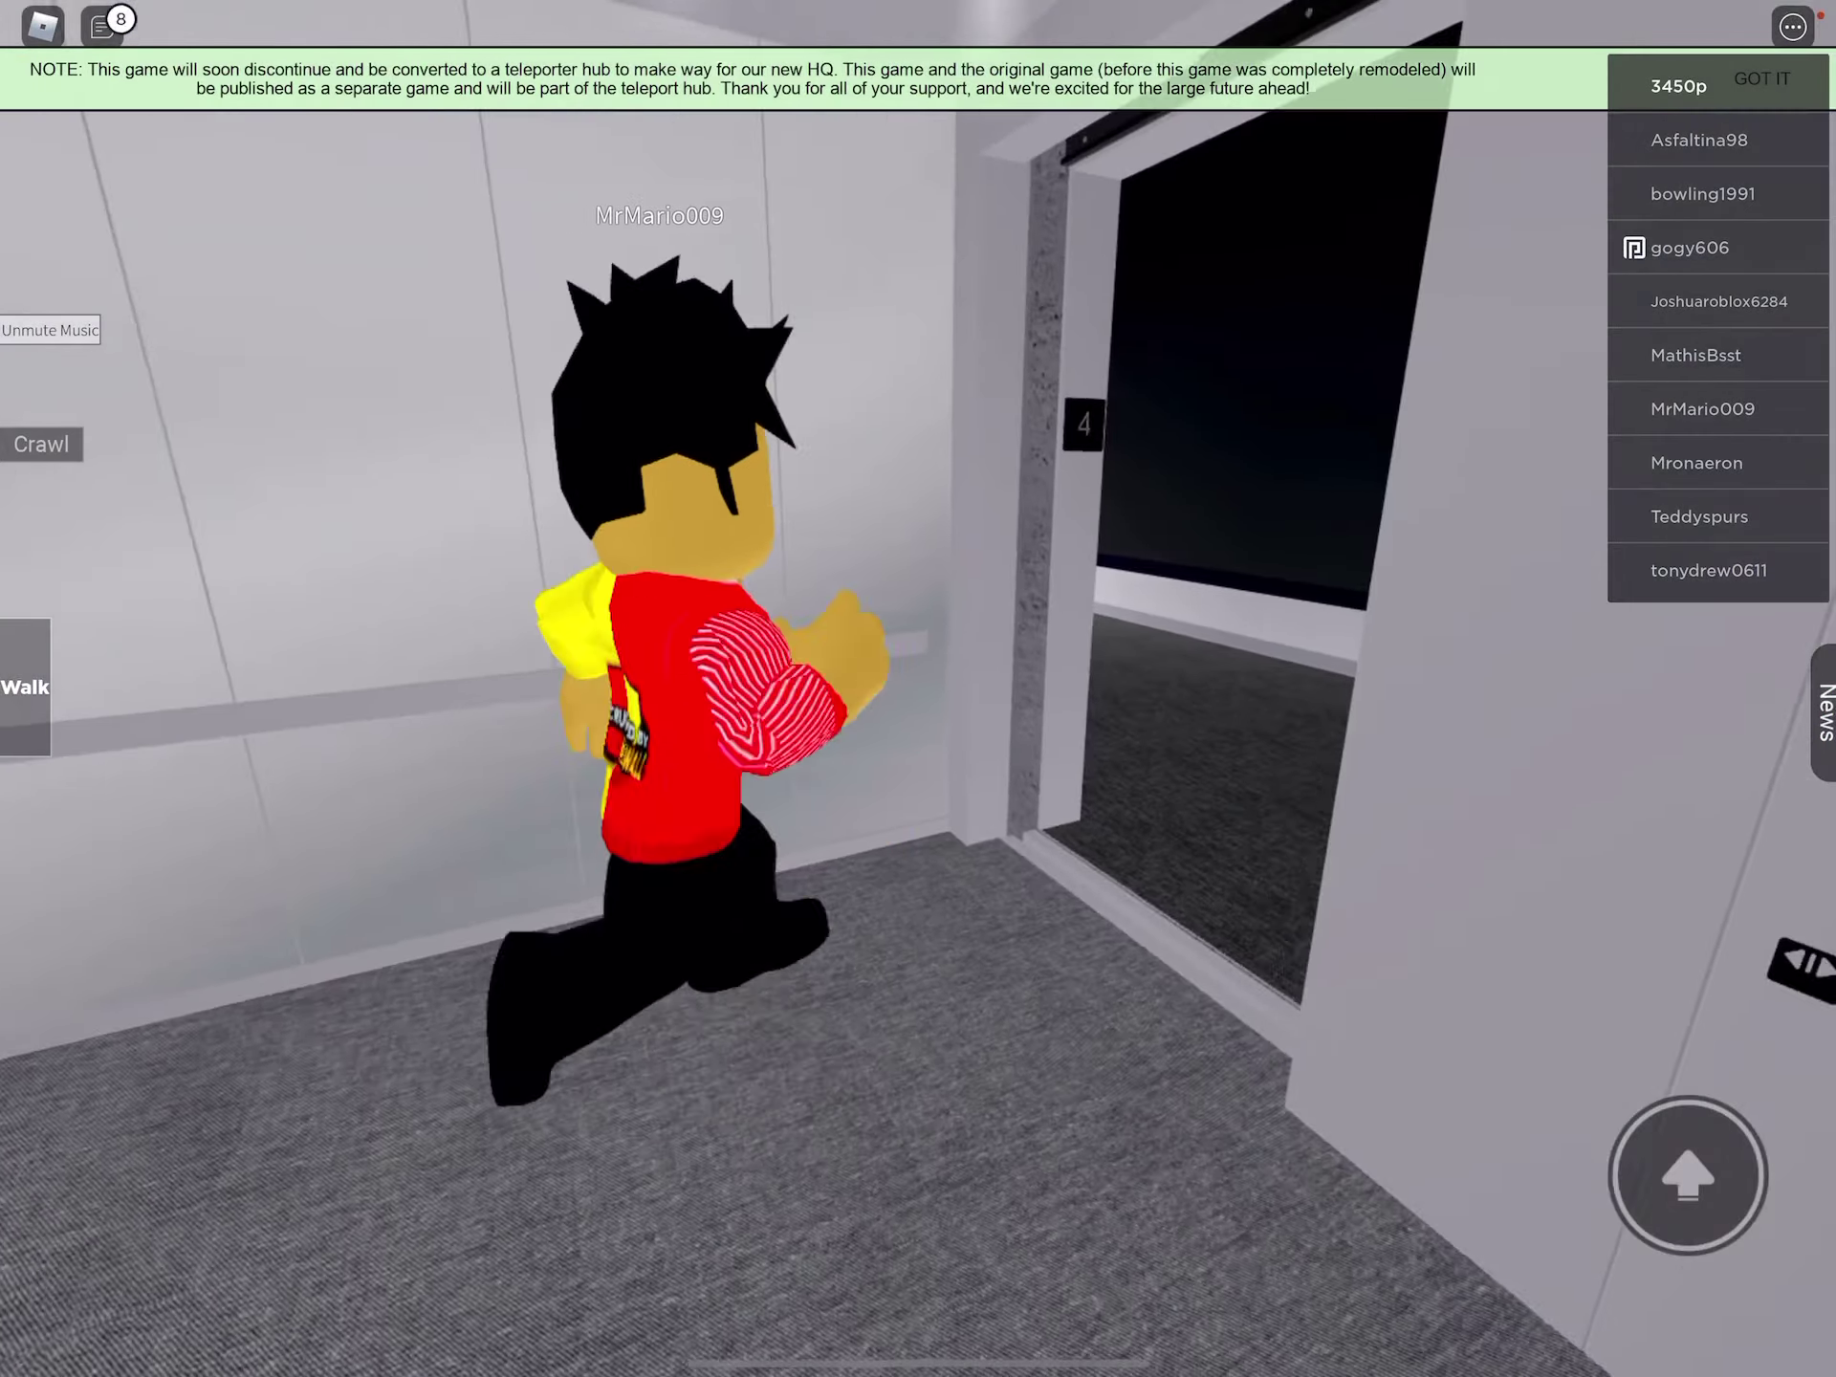
left_click_drag(1148, 717, 430, 718)
Step out past the OPEN/CLOSE panel and turn toward the dark-carpeted corridor.
left_click_drag(273, 1083, 210, 1143)
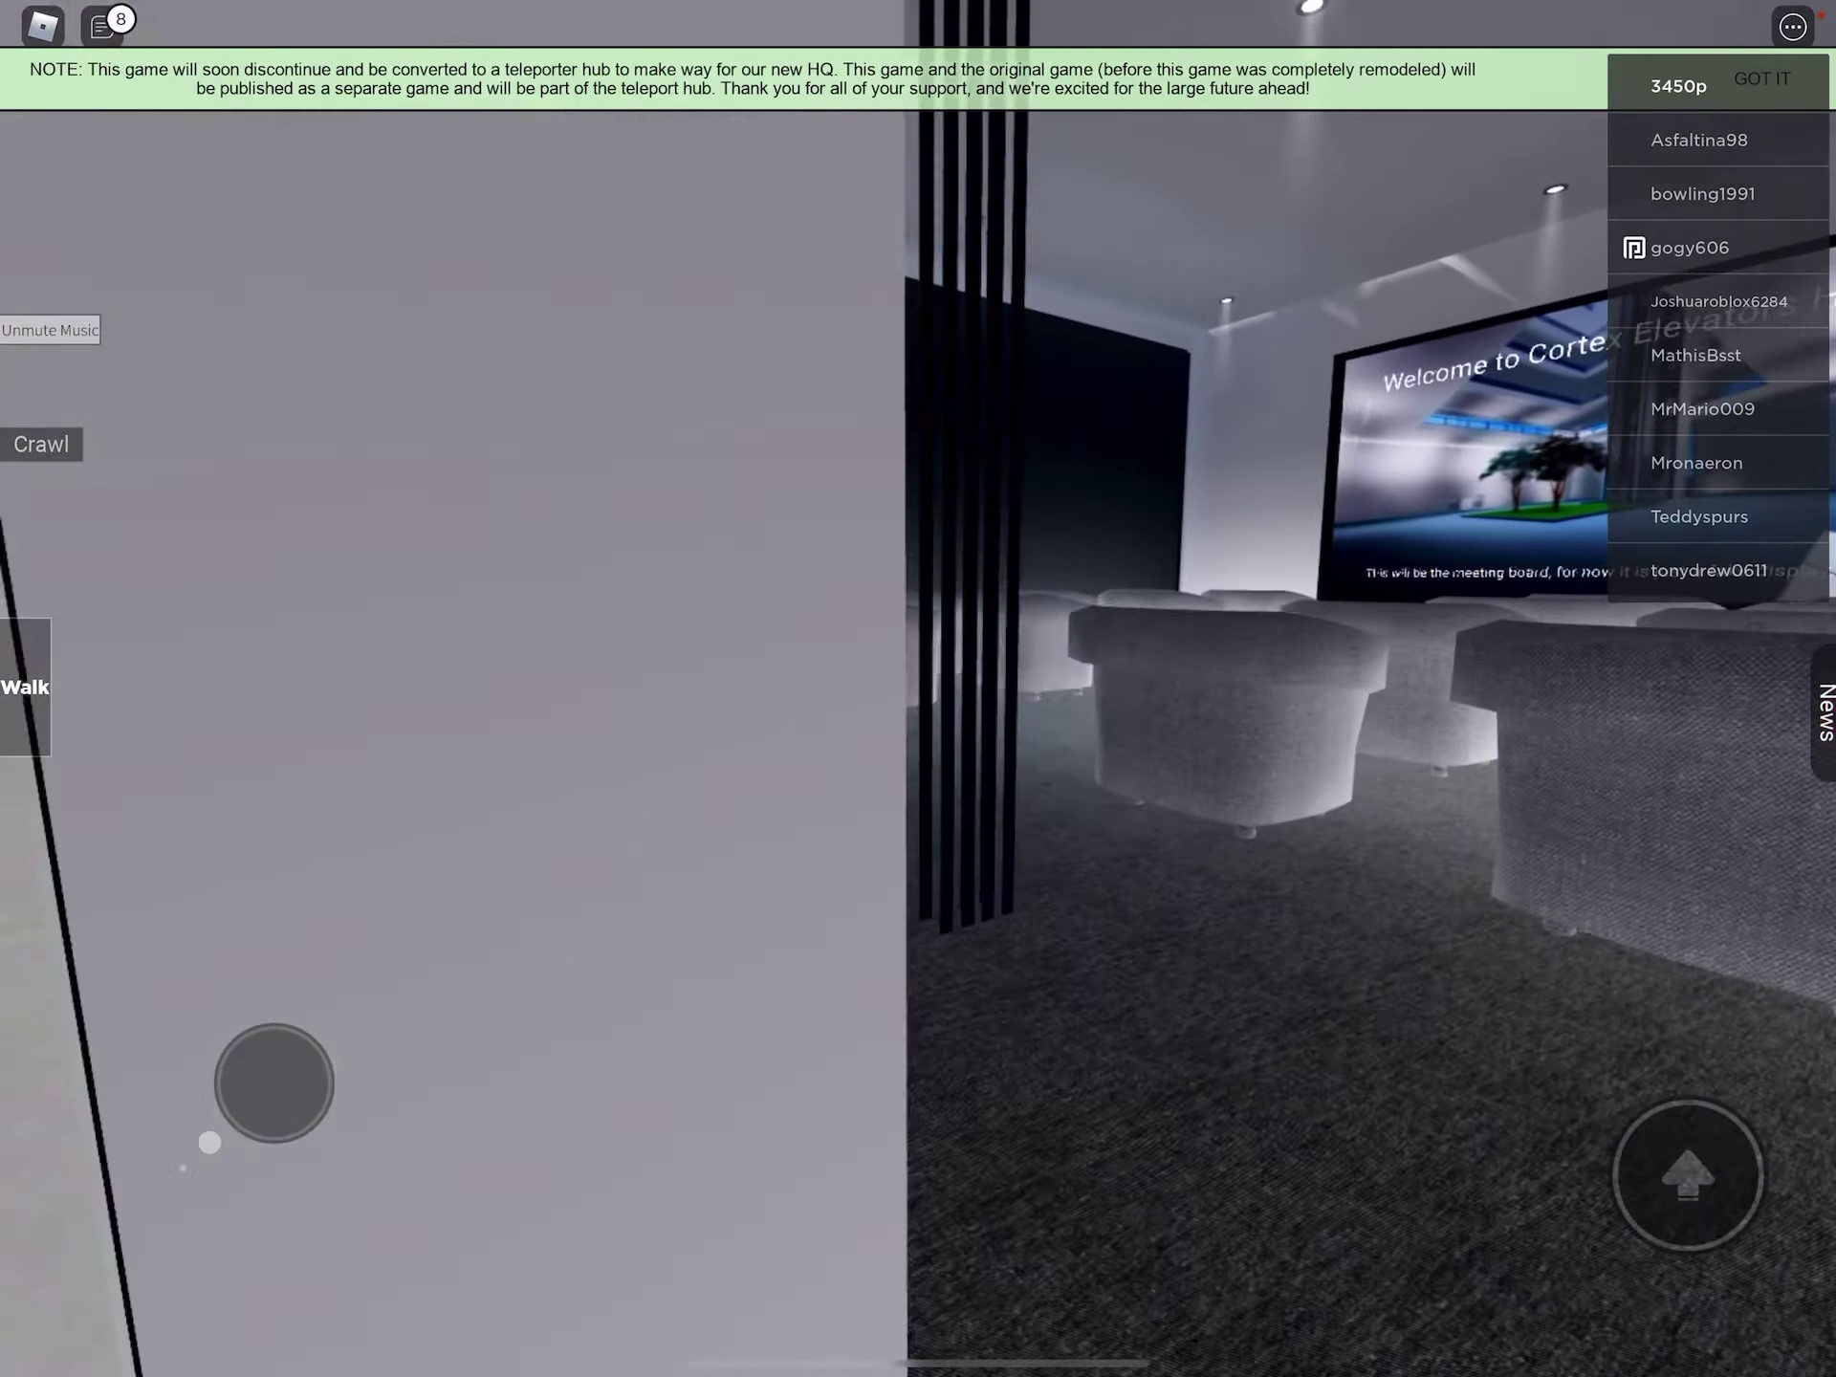
left_click_drag(1148, 718, 717, 717)
left_click_drag(1005, 718, 861, 717)
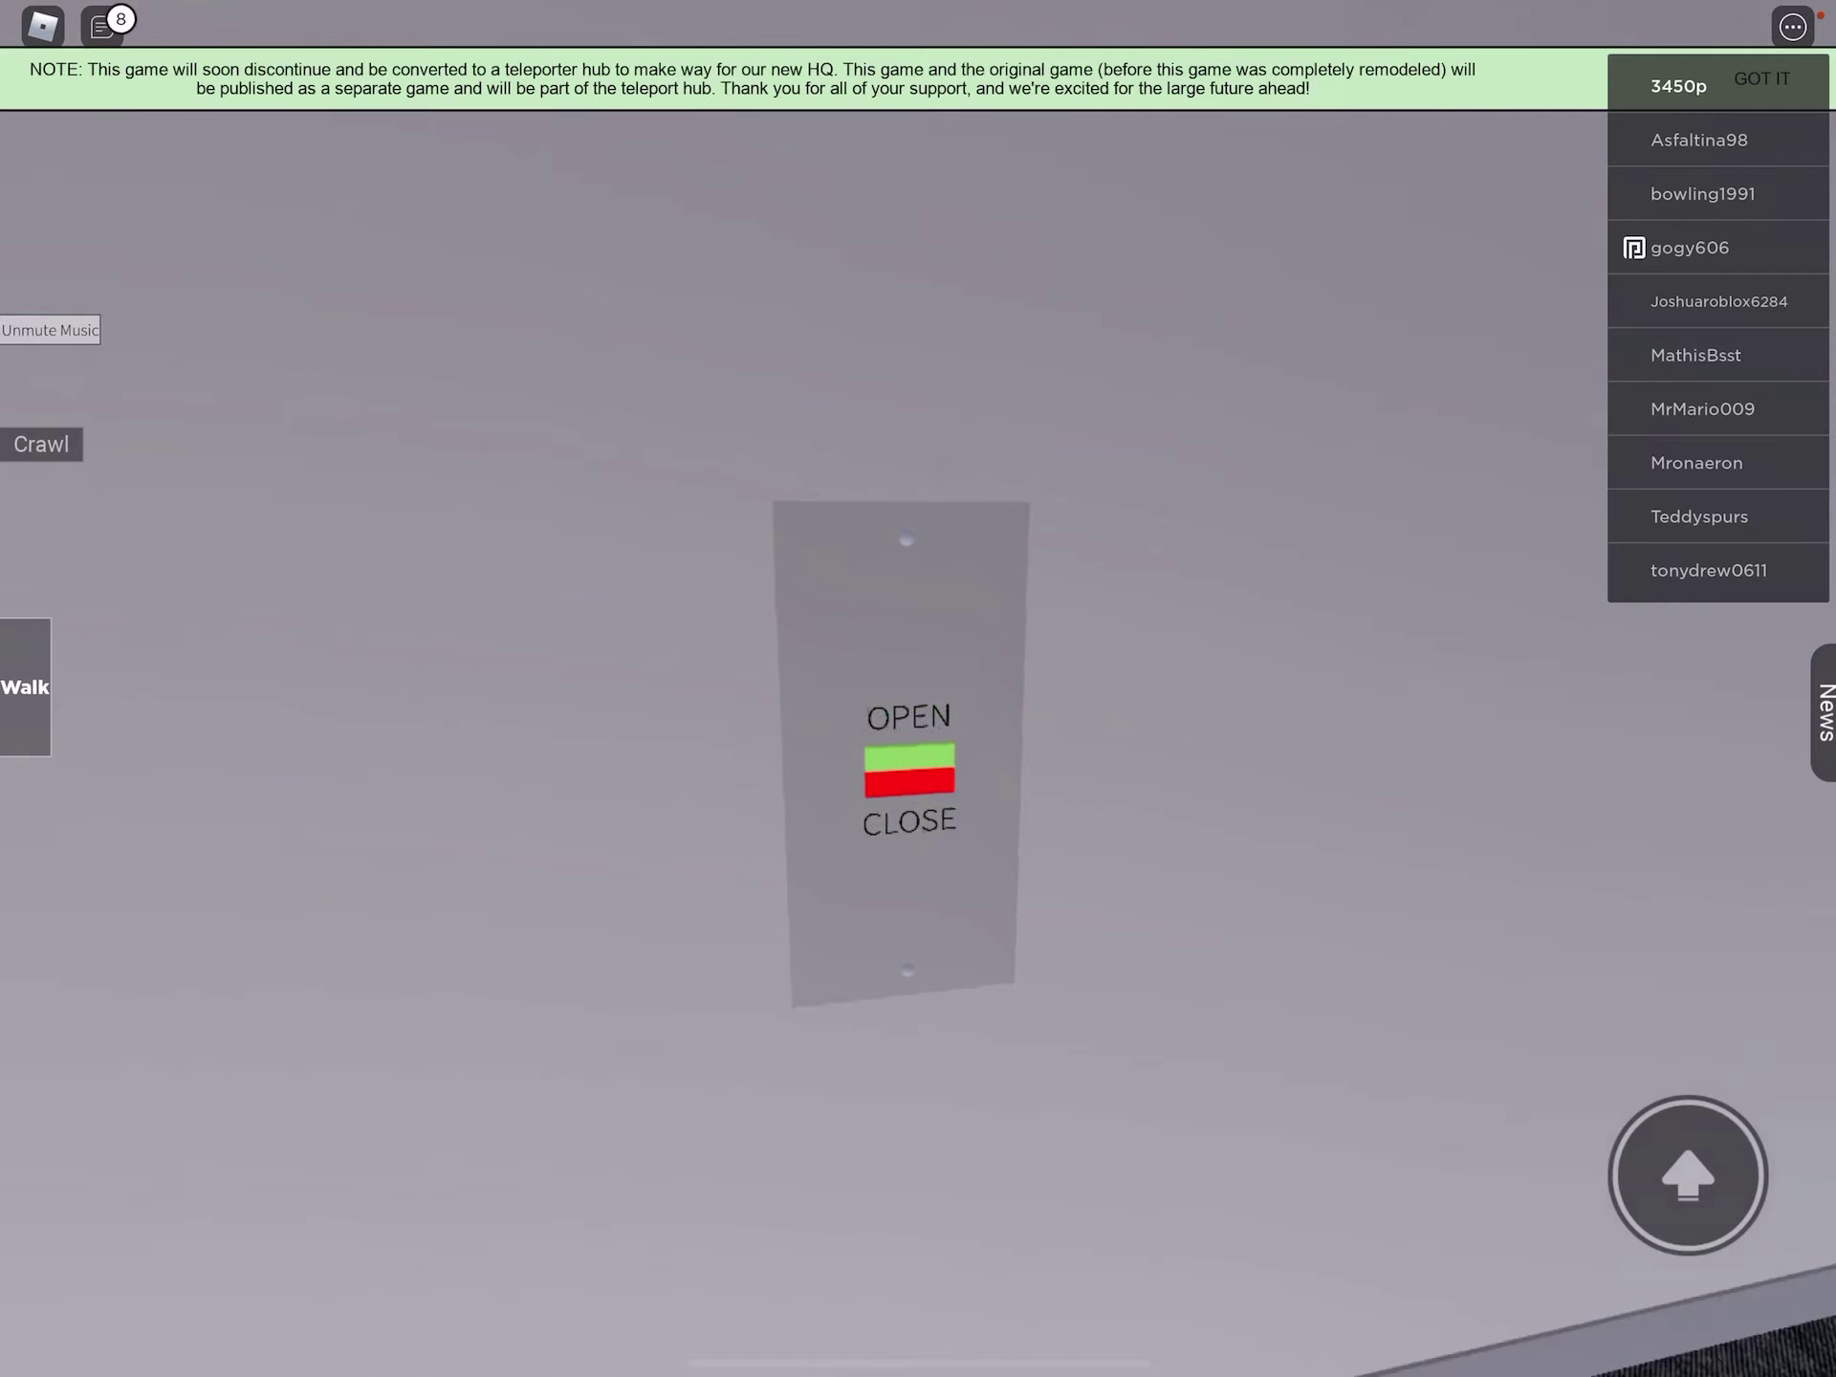
mouse_move(1147, 718)
left_mouse_down()
mouse_move(717, 718)
mouse_move(861, 717)
left_mouse_up()
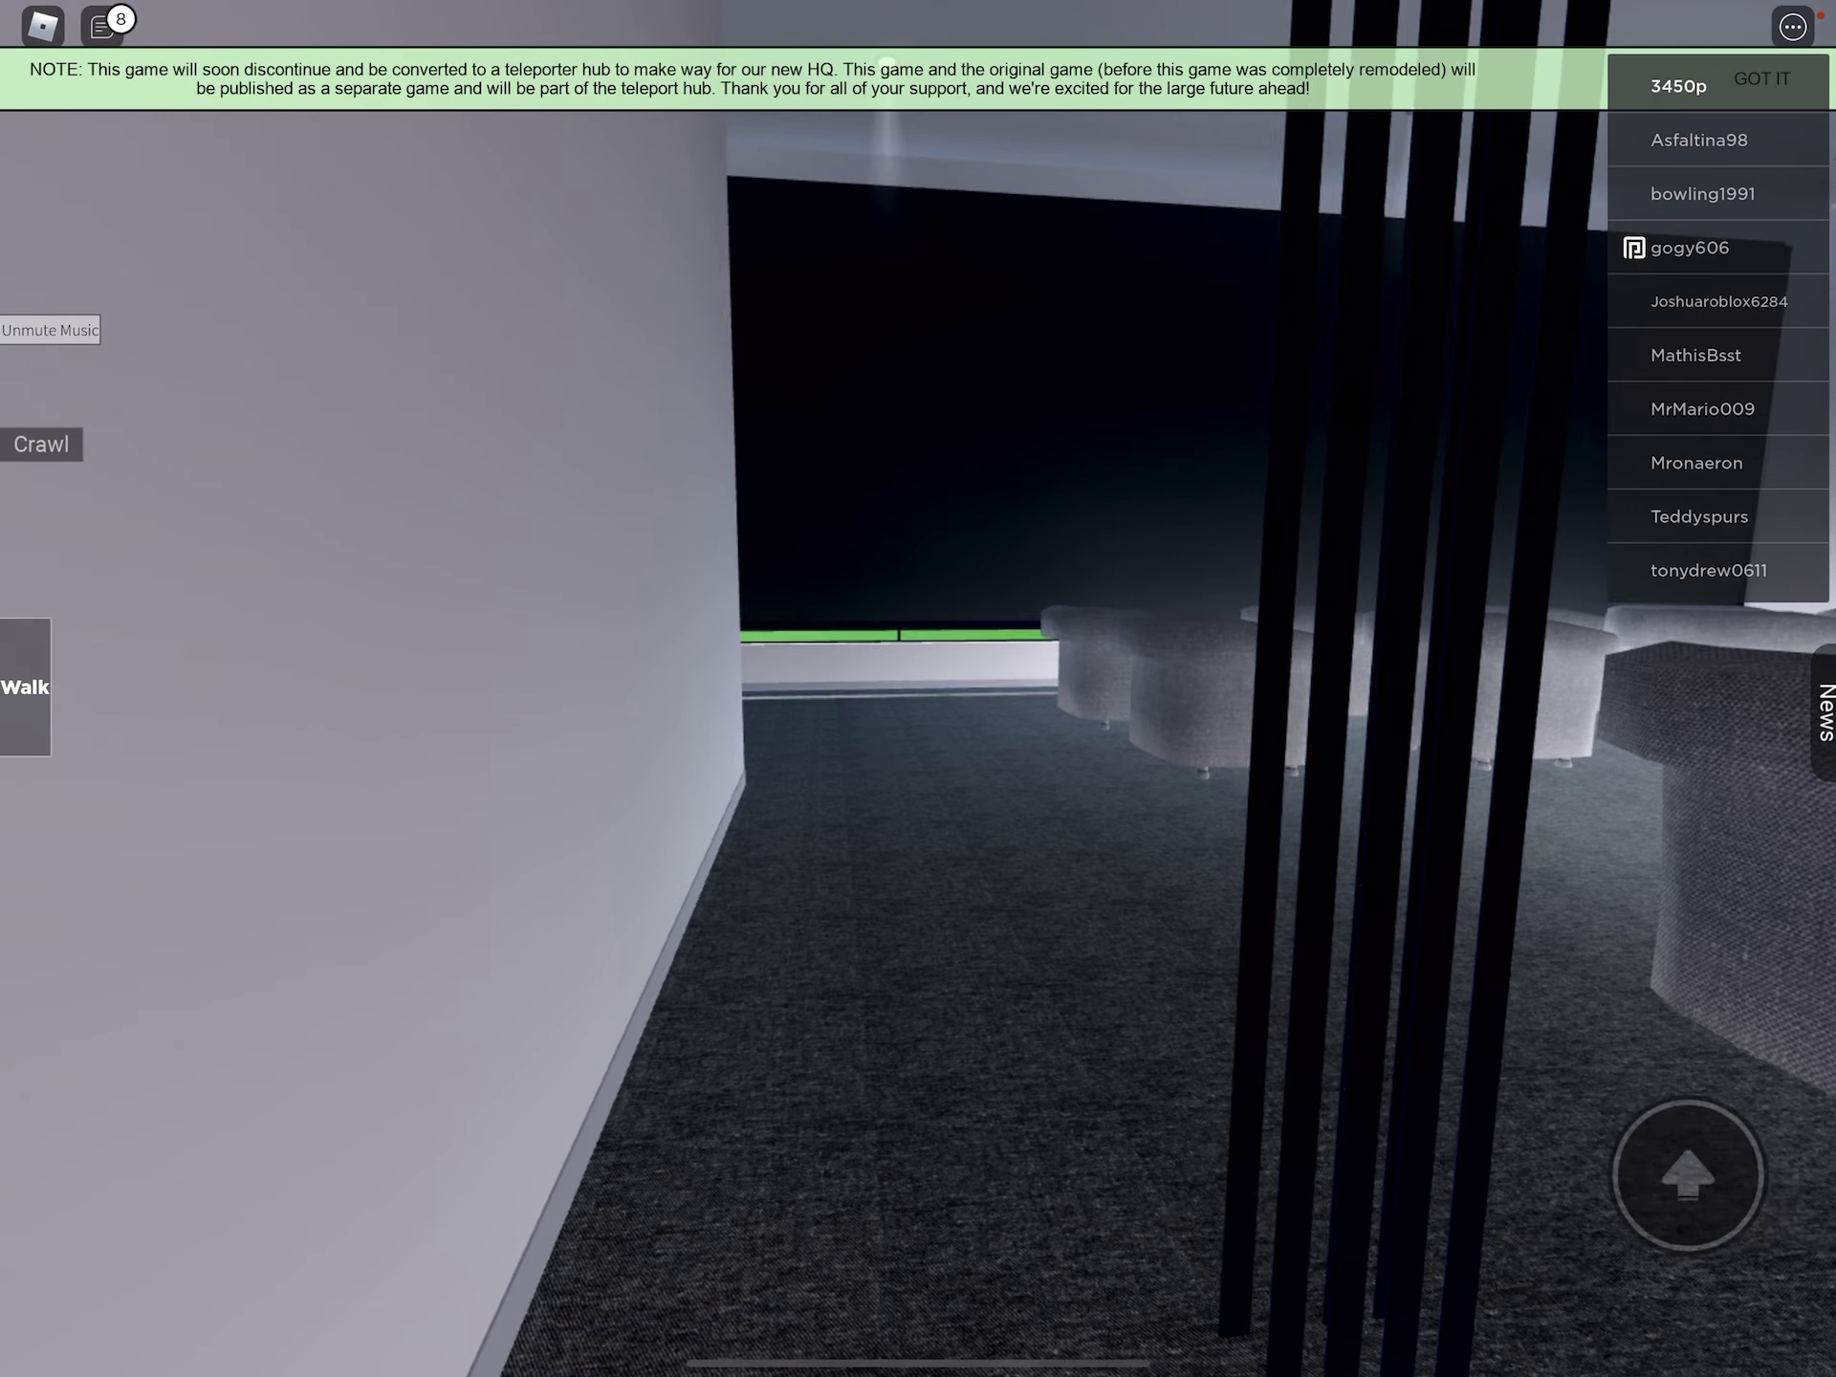
Cross the lounge to the window wall and level the view over the atrium.
left_click_drag(1148, 717, 861, 717)
left_click_drag(1006, 574, 1006, 861)
left_click_drag(717, 717, 1148, 646)
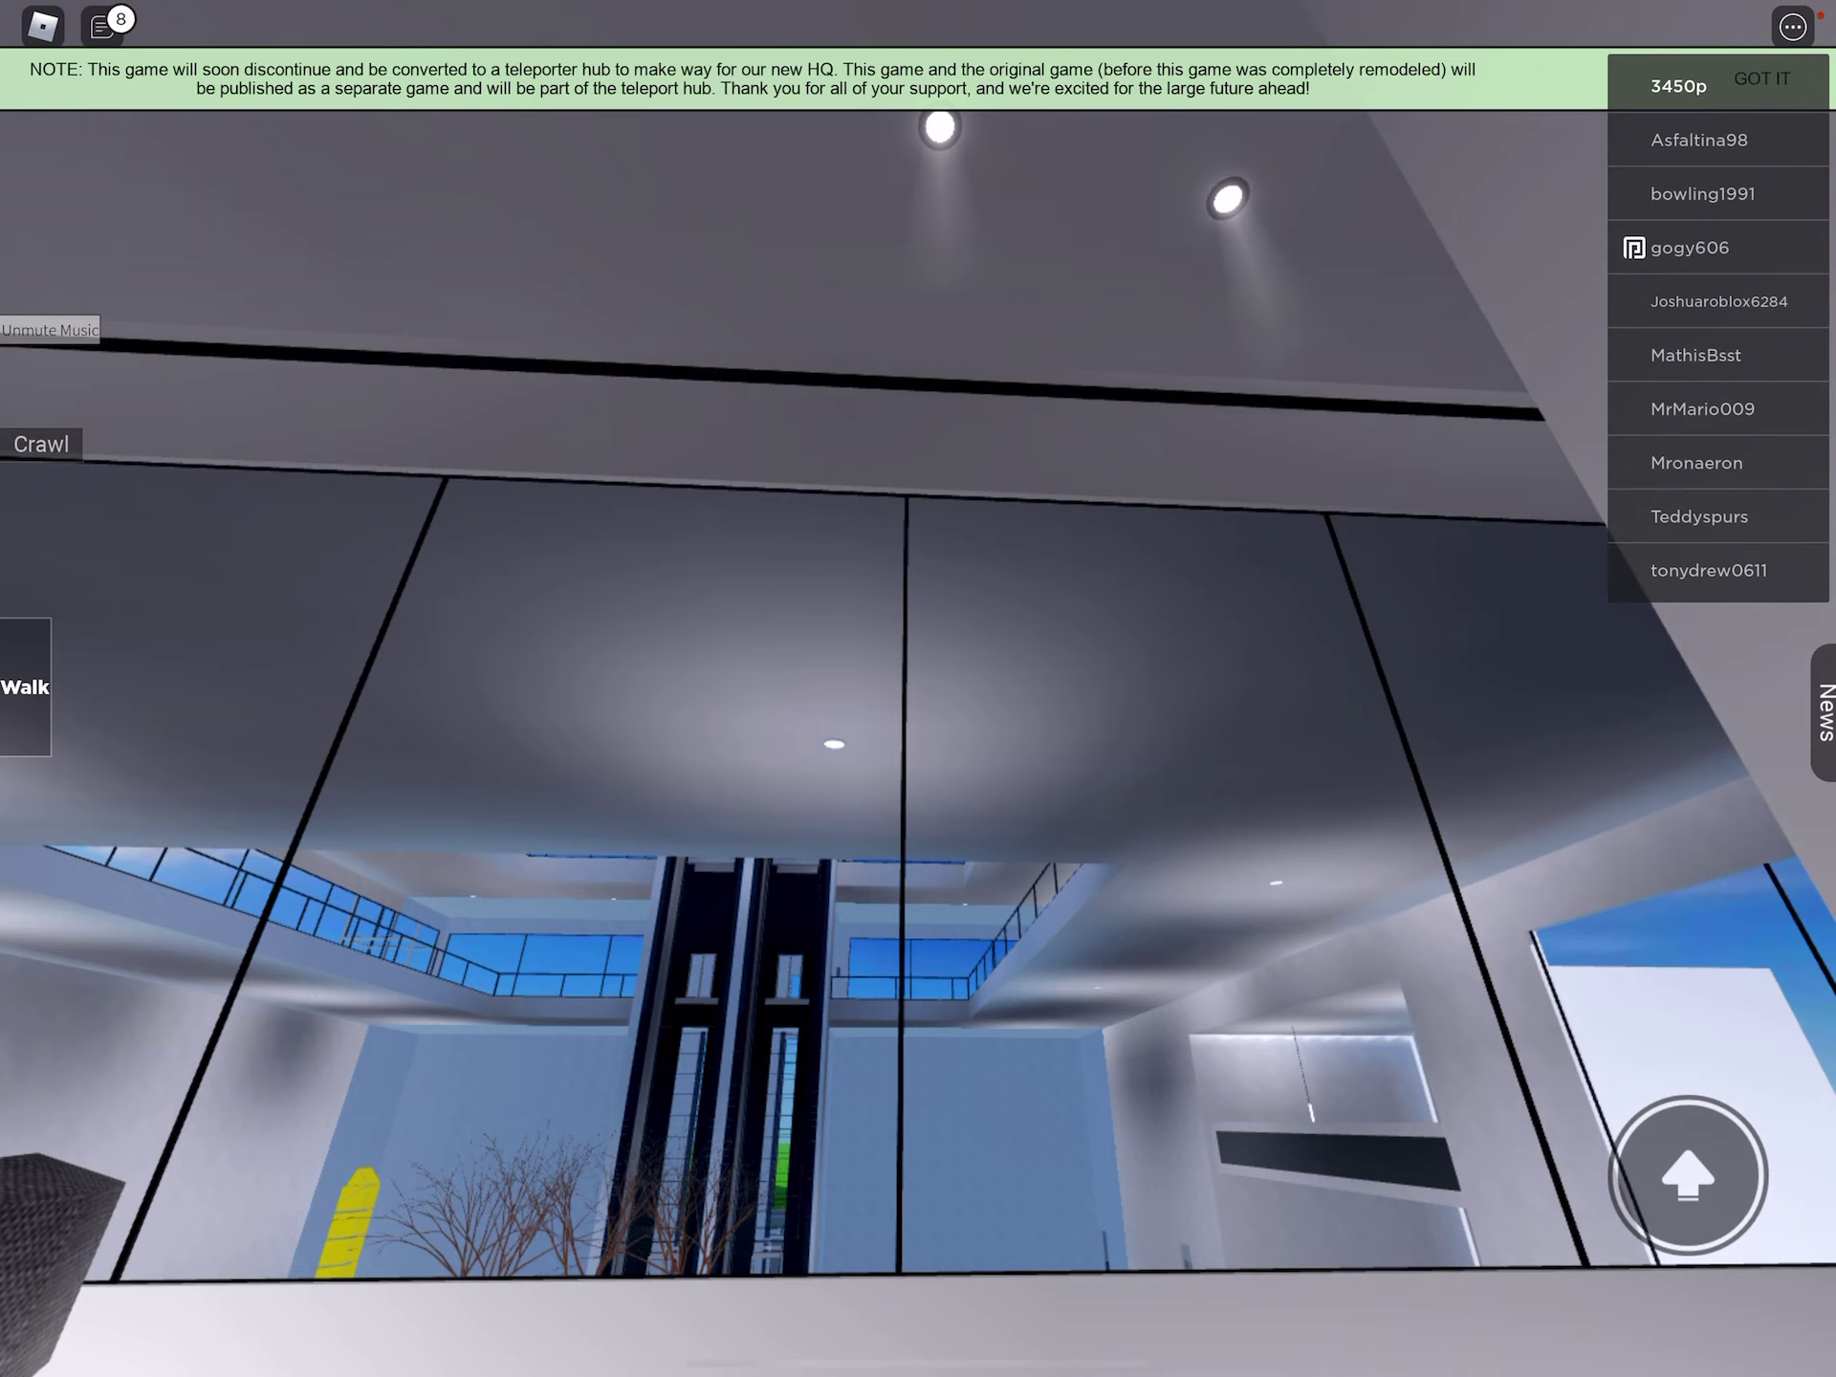
left_click_drag(919, 431, 919, 861)
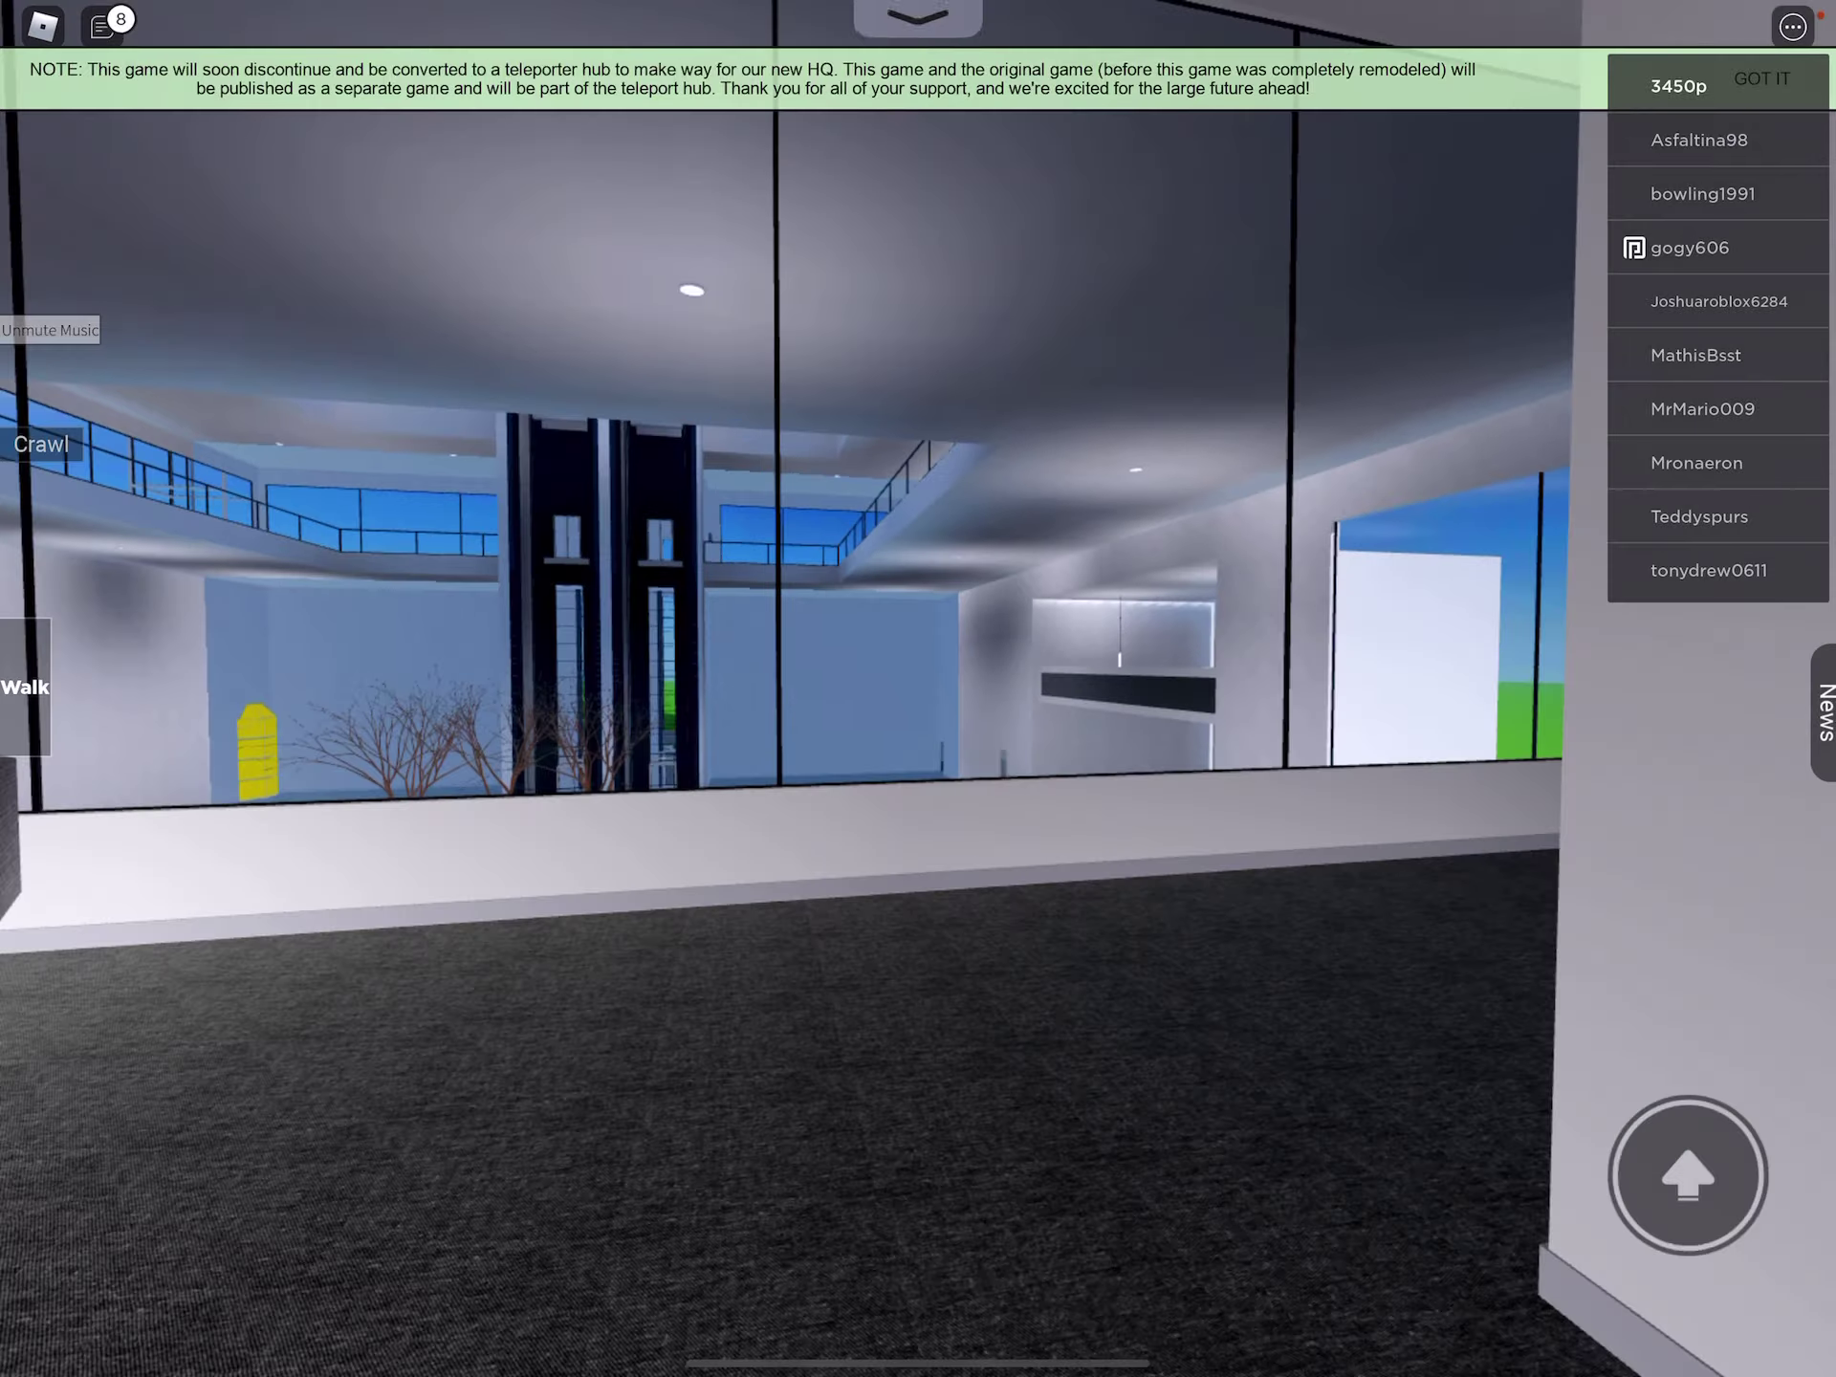